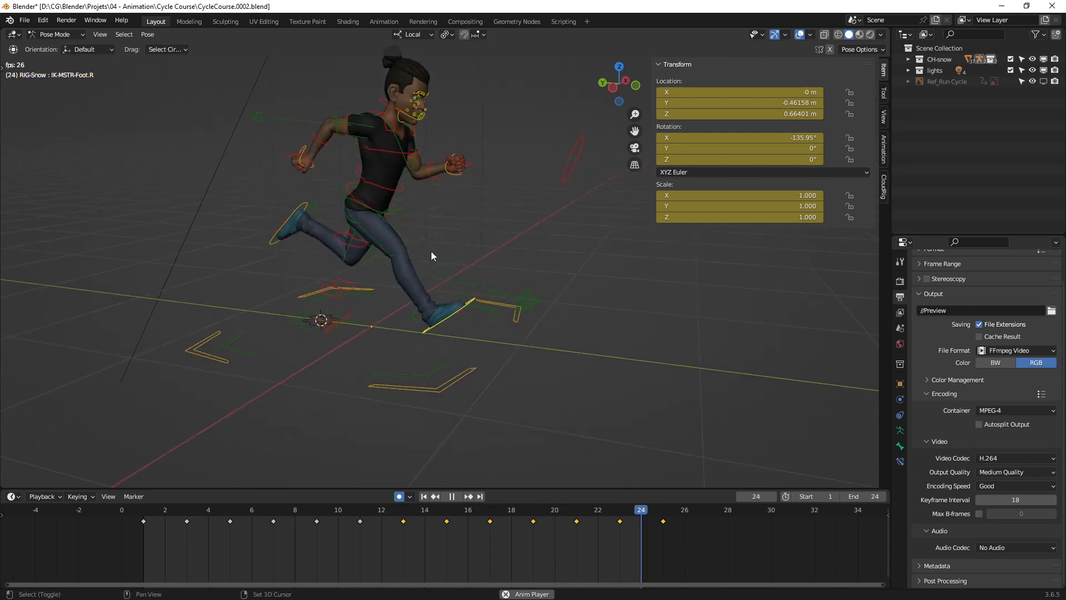
Step: Select the character's root control and view the playing run cycle from several angles
click(436, 389)
middle_drag(422, 369, 405, 353)
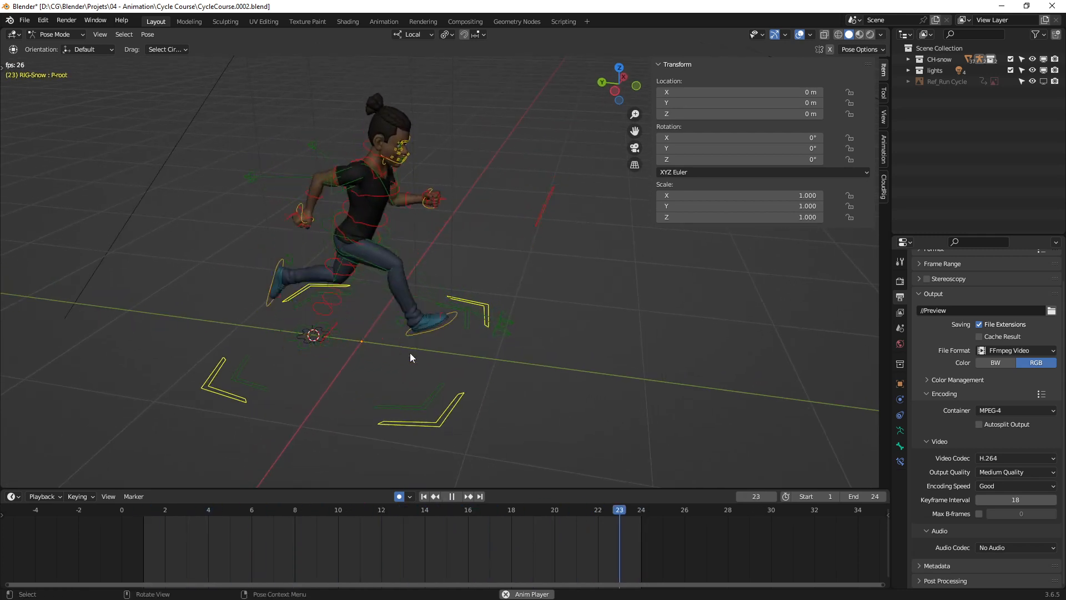
middle_drag(408, 352, 369, 341)
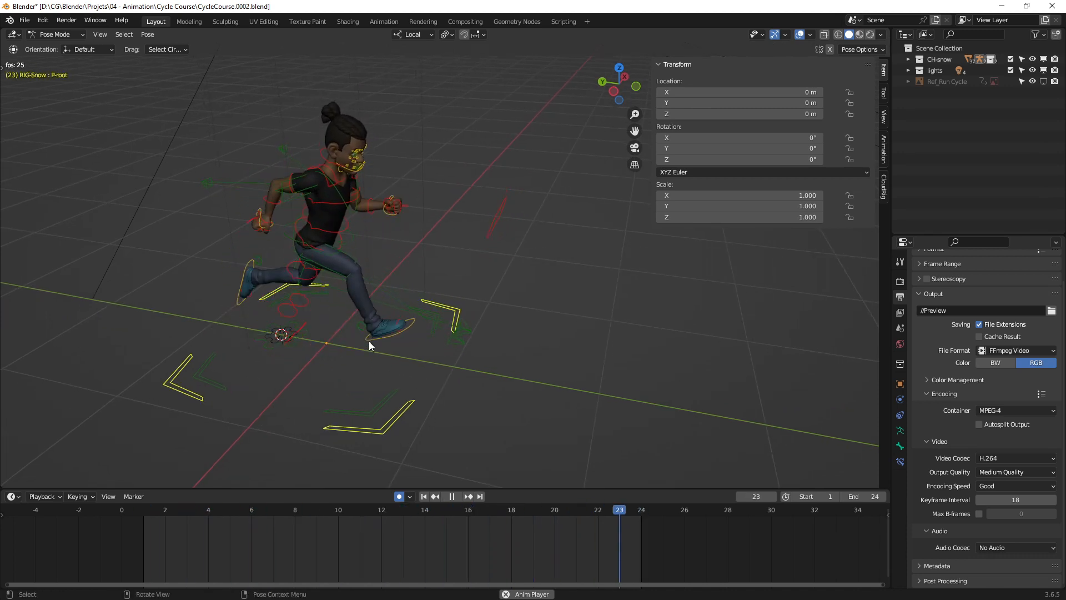
mouse_move(372, 341)
middle_down()
mouse_move(411, 322)
mouse_move(356, 340)
middle_up()
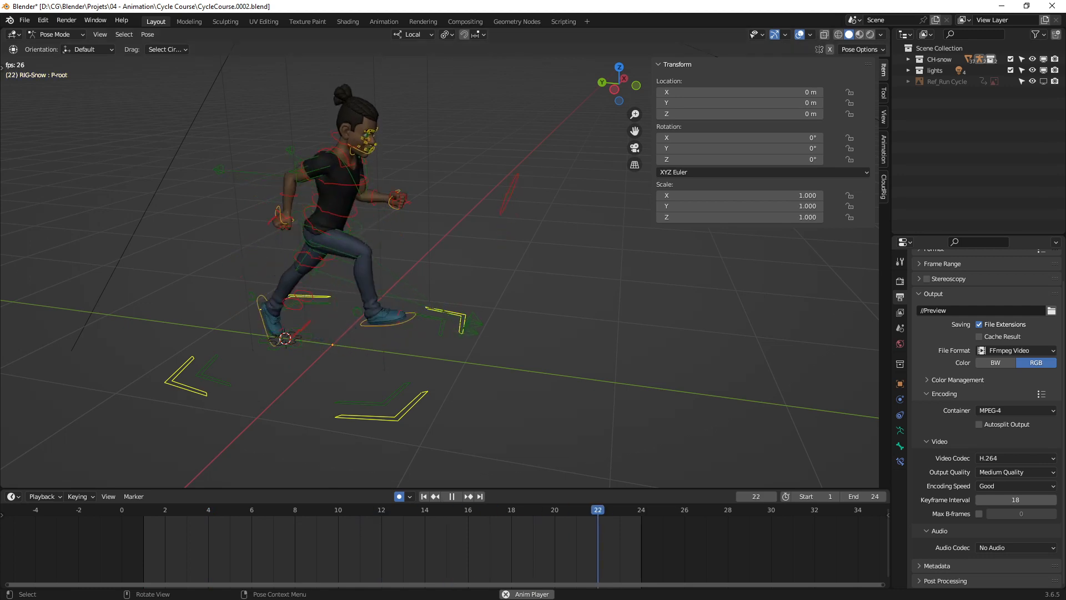
Step: Switch to the blank Notepad file Calcul distance course Ctrl Général.txt and reposition its window
key(alt+Tab)
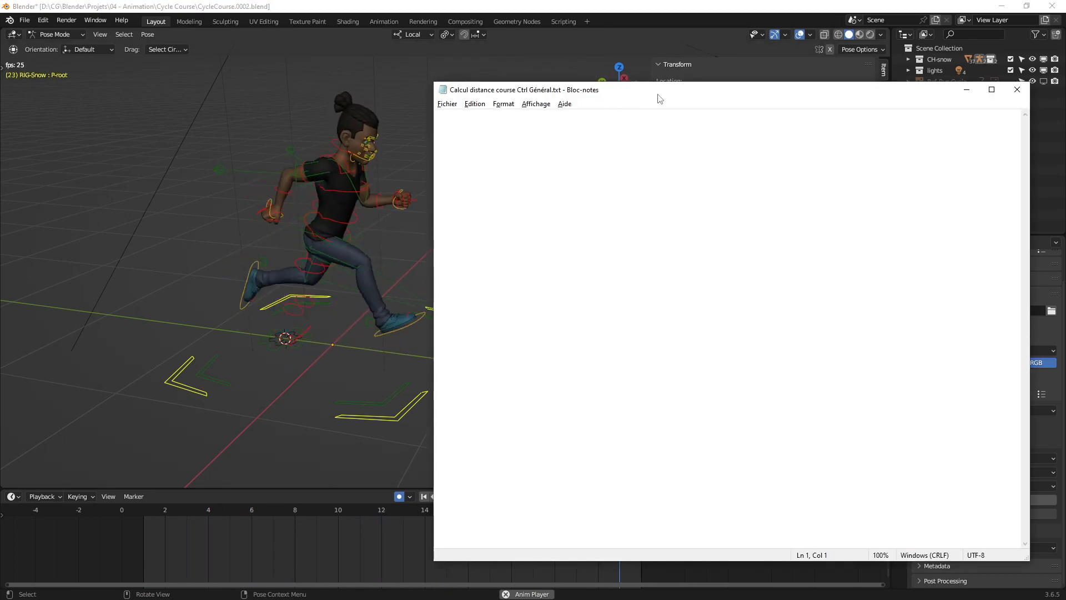
drag(658, 96, 684, 100)
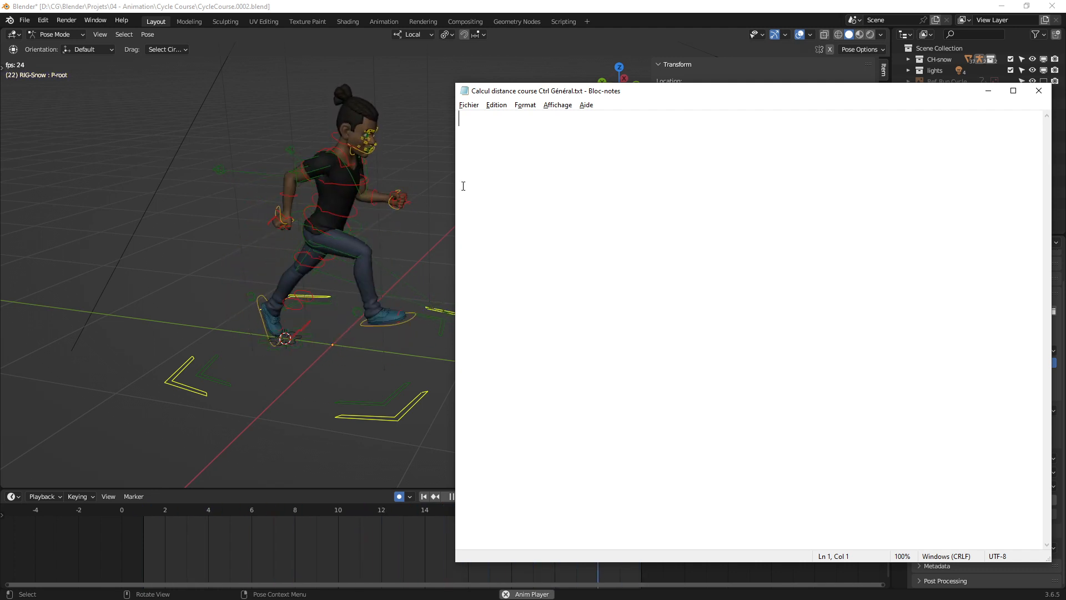
Step: Back in Blender, stop the playback and show frame 1 in left orthographic view above a taller timeline
middle_drag(409, 188, 451, 322)
key(space)
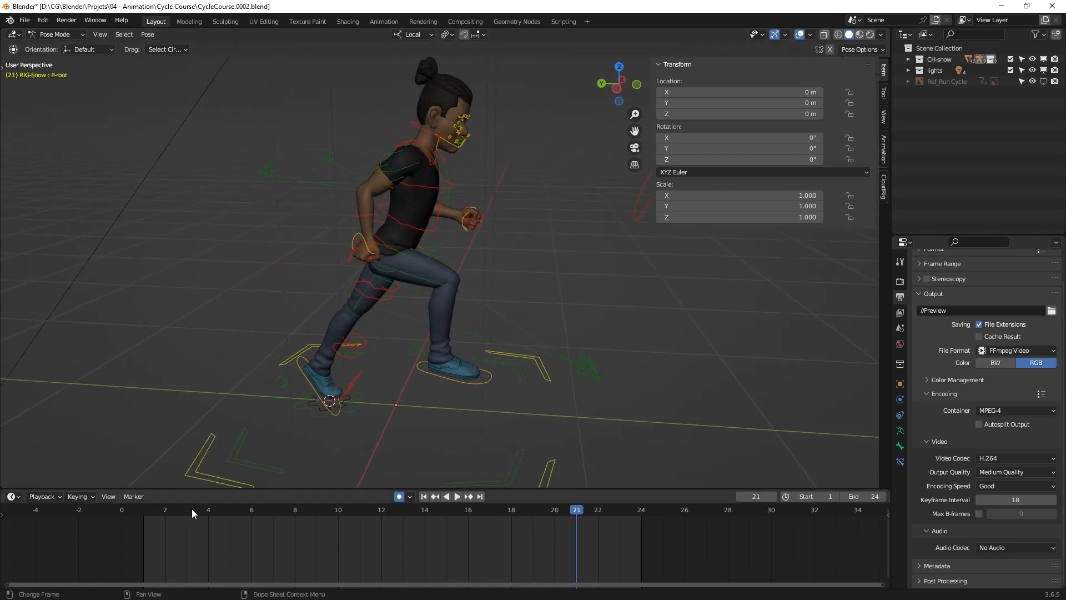
drag(192, 509, 141, 516)
middle_drag(458, 334, 414, 336)
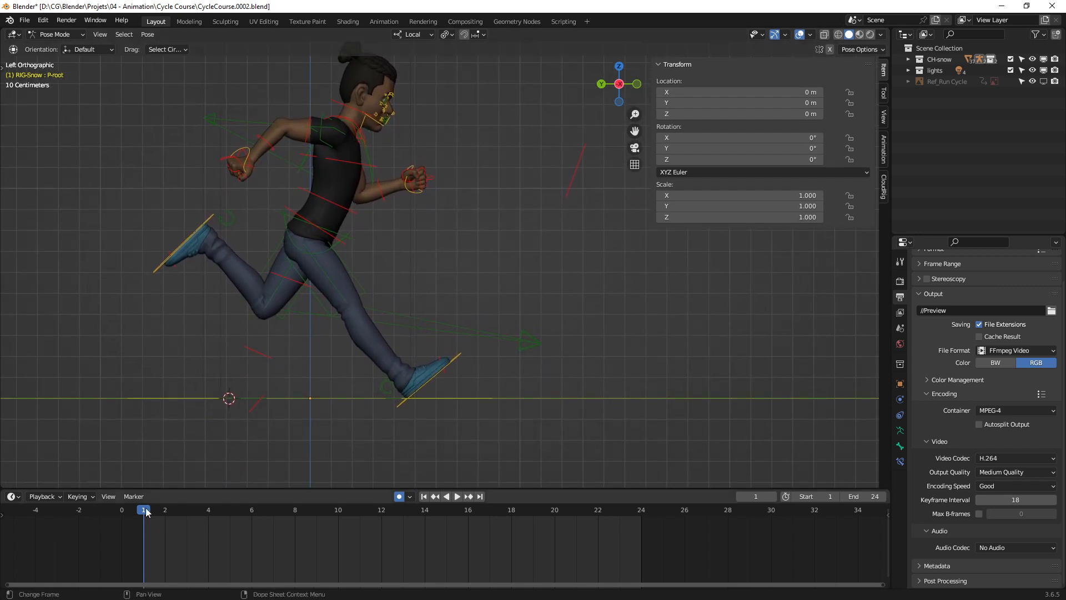
mouse_move(148, 512)
mouse_down()
mouse_move(395, 517)
mouse_move(149, 514)
mouse_move(375, 512)
mouse_move(405, 515)
mouse_move(151, 519)
mouse_move(406, 522)
mouse_move(149, 525)
mouse_up()
drag(518, 490, 521, 442)
mouse_move(431, 302)
shift+middle_down()
mouse_move(456, 300)
mouse_move(428, 309)
shift+middle_up()
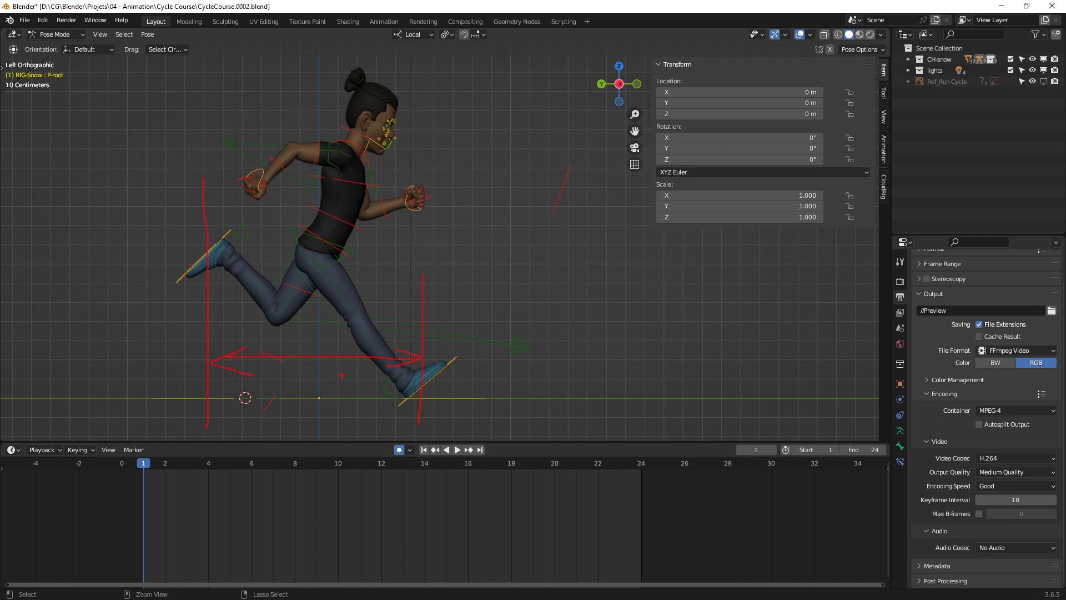
Step: Select all the rig's controls and compare the foot poses at frame 11 and frame 1
key(Escape)
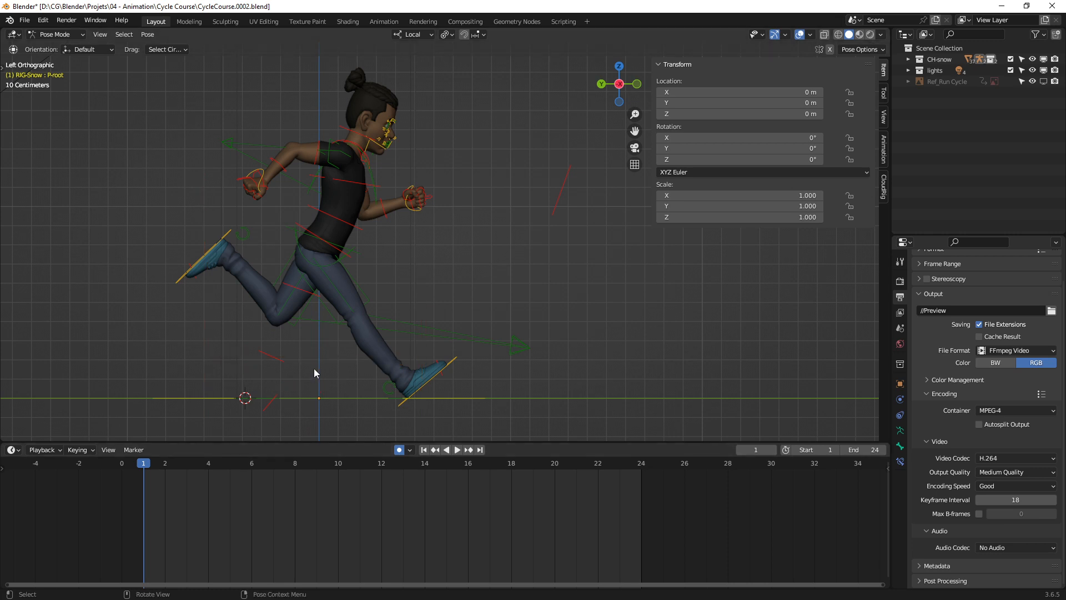
key(a)
key(space)
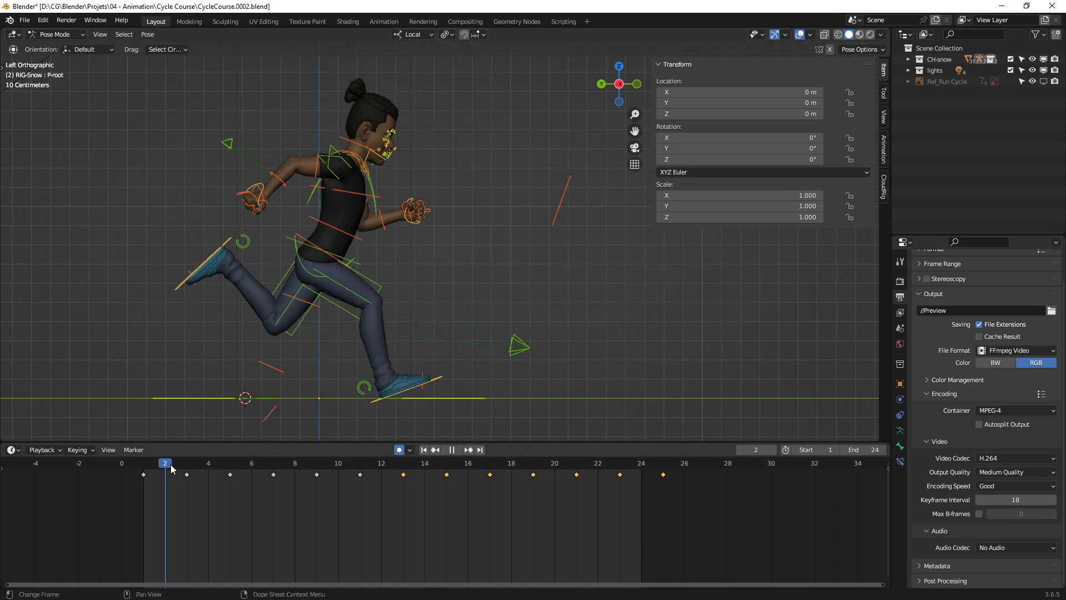
key(space)
click(370, 471)
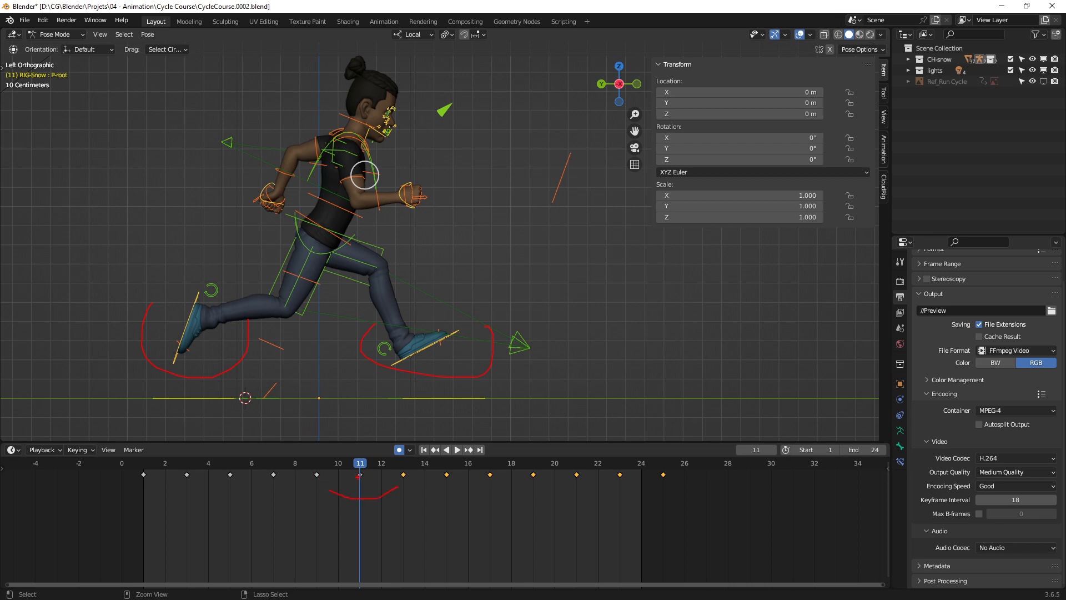
mouse_move(345, 468)
mouse_down()
mouse_move(321, 464)
mouse_move(402, 471)
mouse_move(144, 478)
mouse_up()
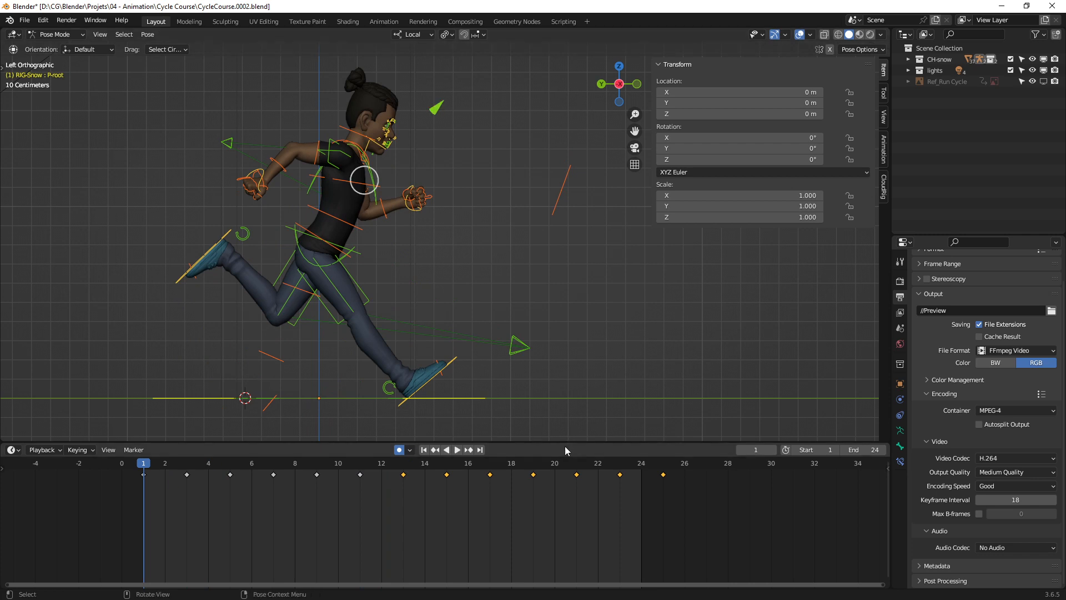
Step: Enlarge the timeline area further and switch it to the Graph Editor with the animation curves in view
drag(565, 443, 567, 373)
ctrl+middle_drag(456, 266, 454, 276)
shift+middle_drag(454, 276, 523, 280)
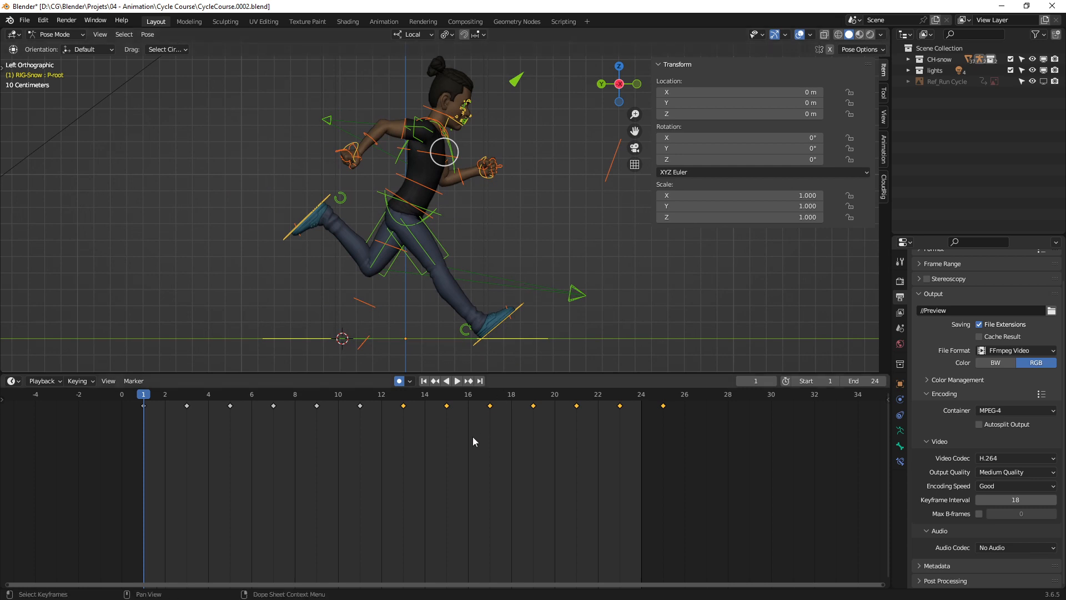
key(ctrl+Tab)
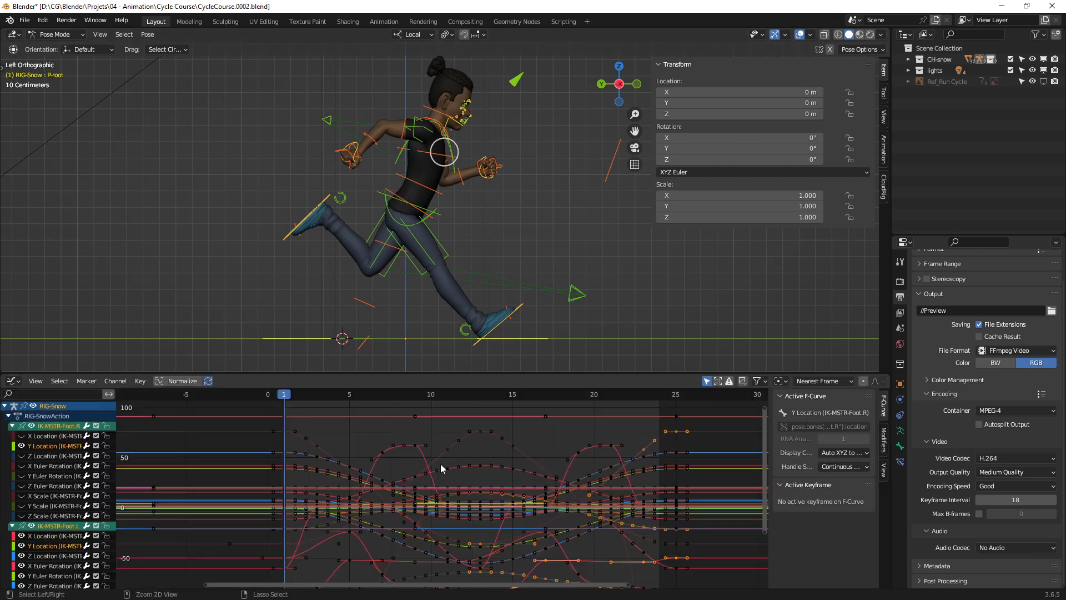
ctrl+middle_drag(441, 464, 477, 418)
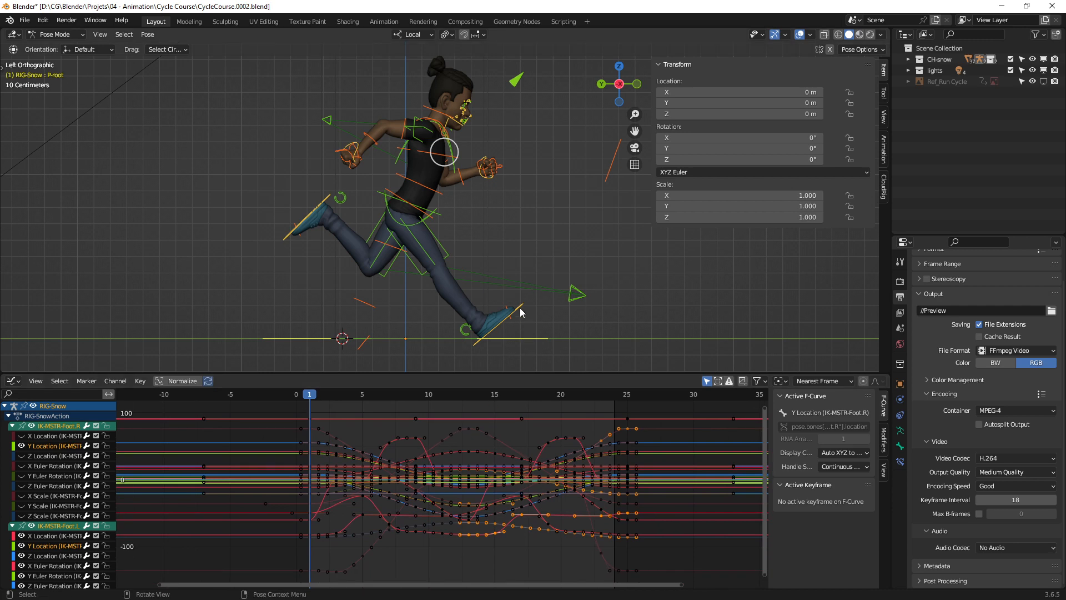
Step: Select the right foot's IK control and fit its Y Location curve in the Graph Editor
click(523, 308)
drag(540, 319, 529, 279)
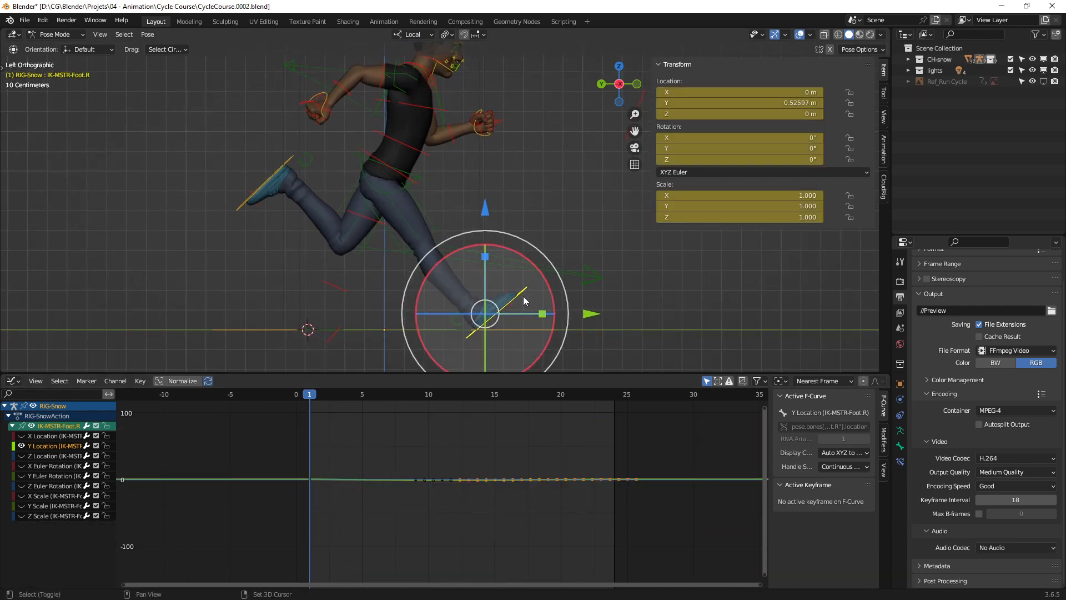
shift+middle_drag(524, 296, 537, 295)
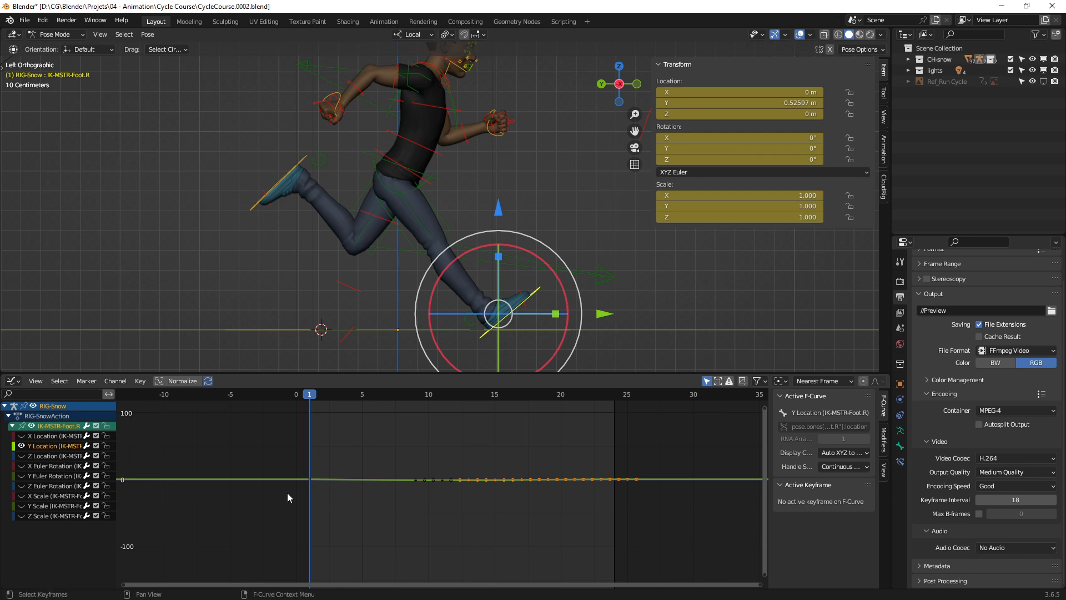
key(Home)
ctrl+middle_drag(327, 479, 404, 468)
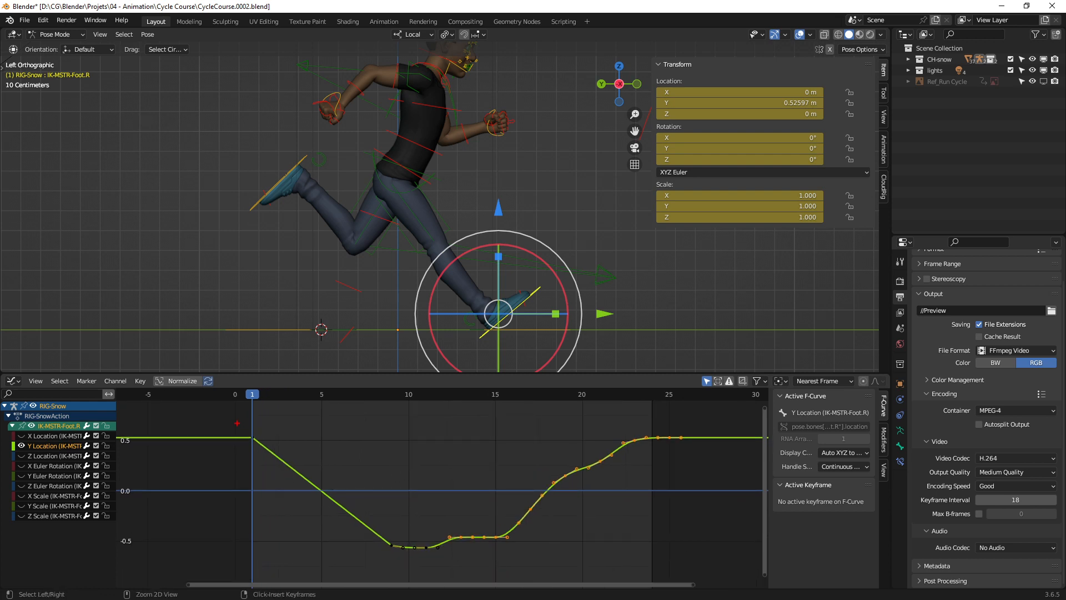
Step: Box the straight descending section of the Y Location curve between frames 1 and 9 and examine it closely
ctrl+drag(237, 418, 401, 570)
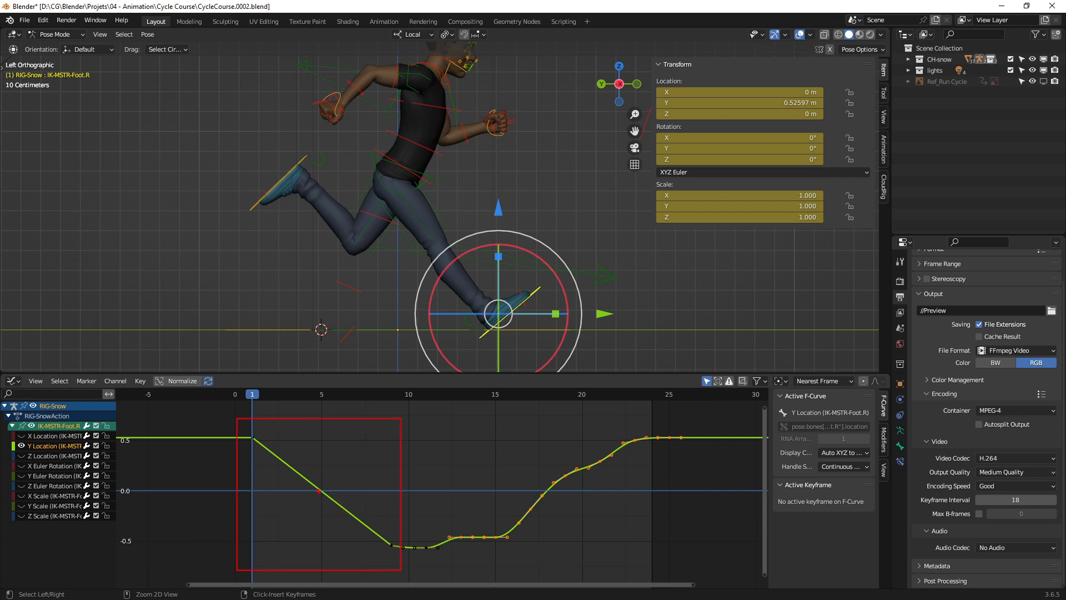
ctrl+drag(401, 571, 401, 570)
ctrl+middle_drag(328, 484, 320, 465)
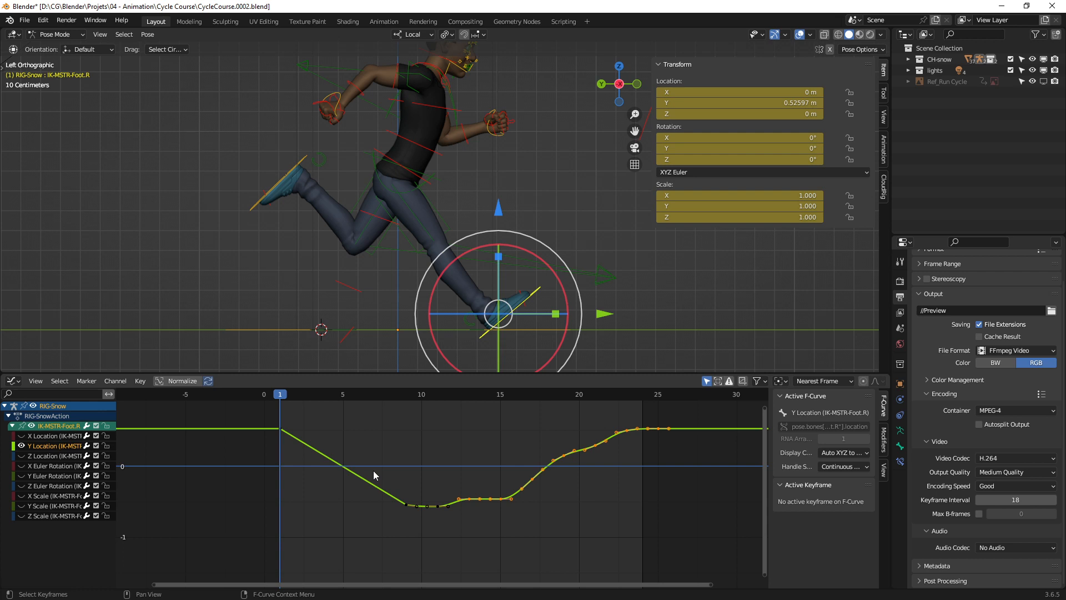
ctrl+middle_drag(374, 475, 517, 481)
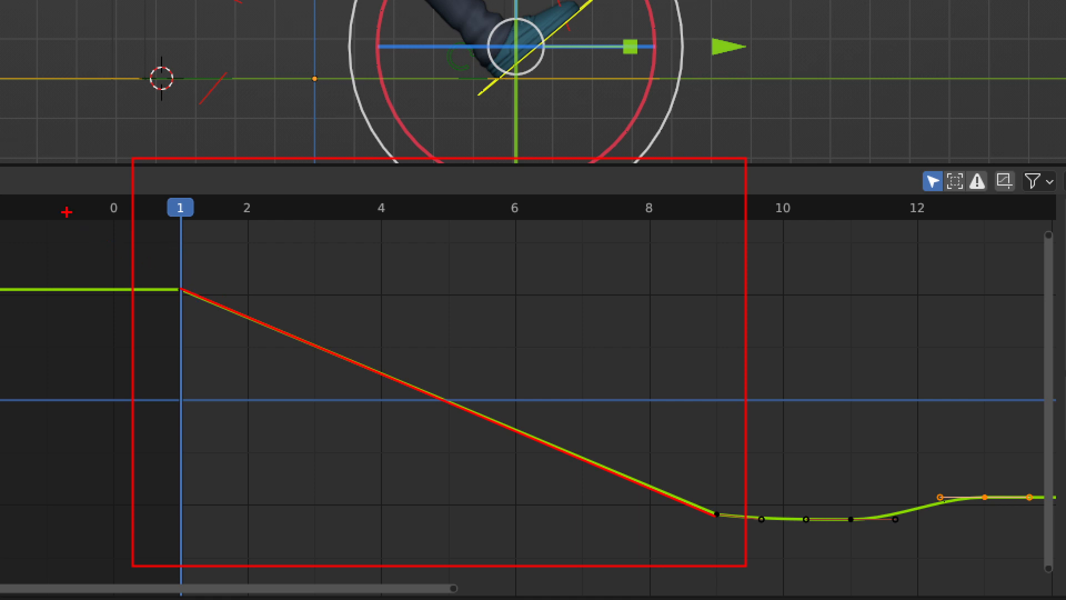
Step: Overlay a temporary straight line that extends the curve's descending section beyond frames 1 and 9, and clear the markings
drag(67, 212, 838, 575)
key(ctrl+z)
mouse_move(66, 222)
mouse_down()
mouse_move(666, 511)
mouse_move(857, 572)
mouse_up()
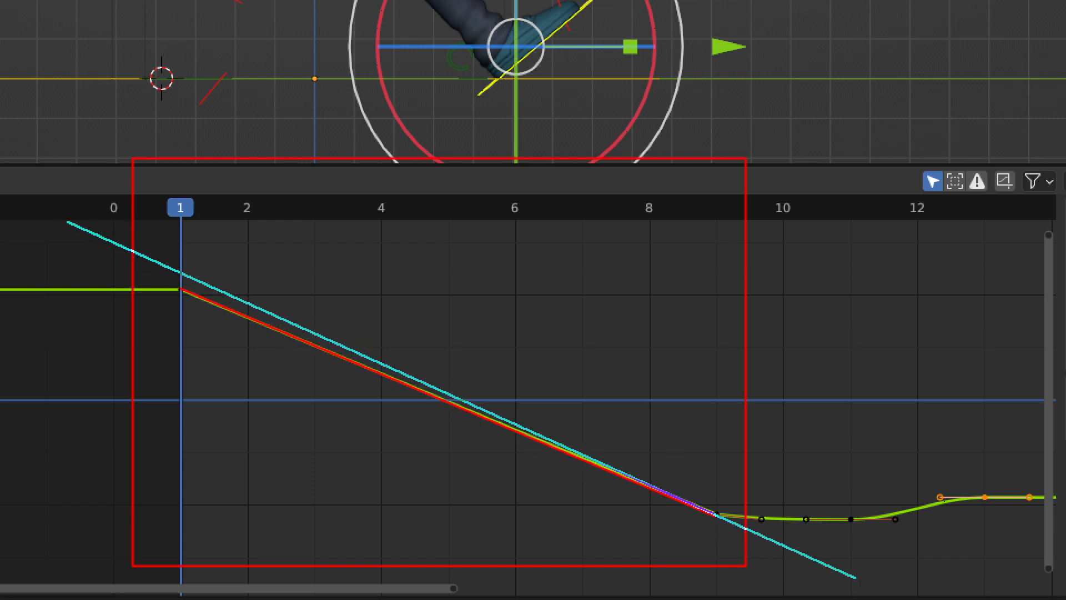
key(ctrl+z)
mouse_move(76, 241)
mouse_down()
mouse_move(781, 566)
mouse_move(872, 579)
mouse_up()
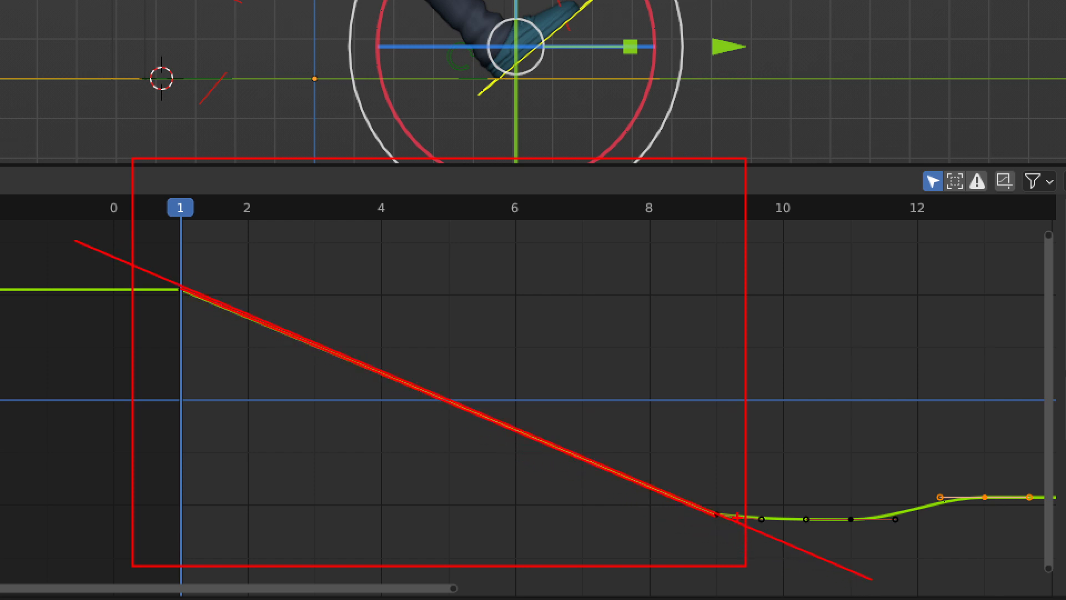
key(Escape)
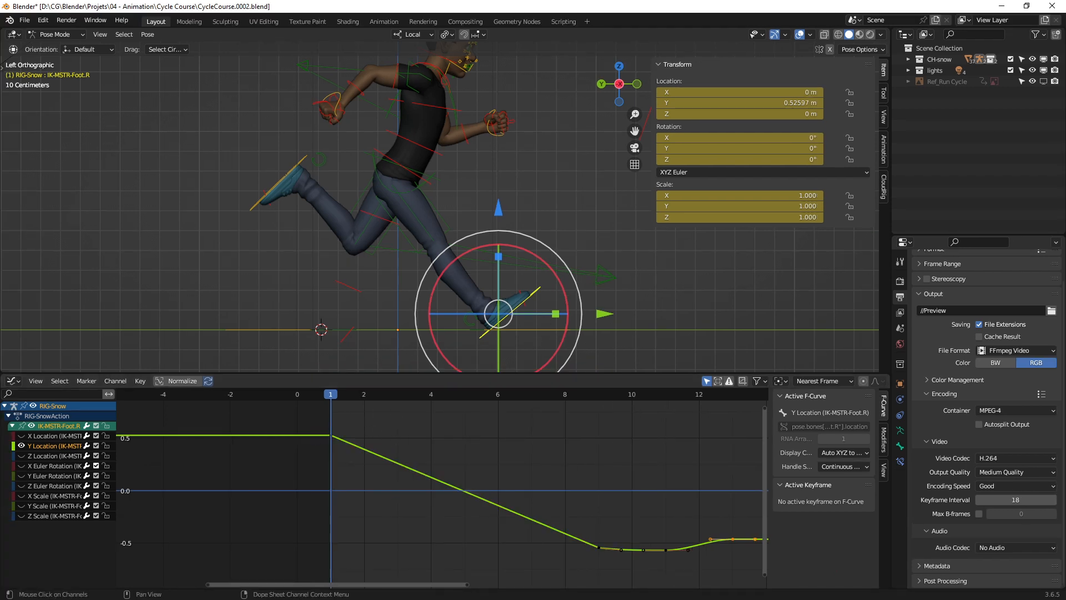
Step: Switch to the Notepad file and write the heading "Courbe Pied Droit :" underlined with a row of equals signs
key(alt+Tab)
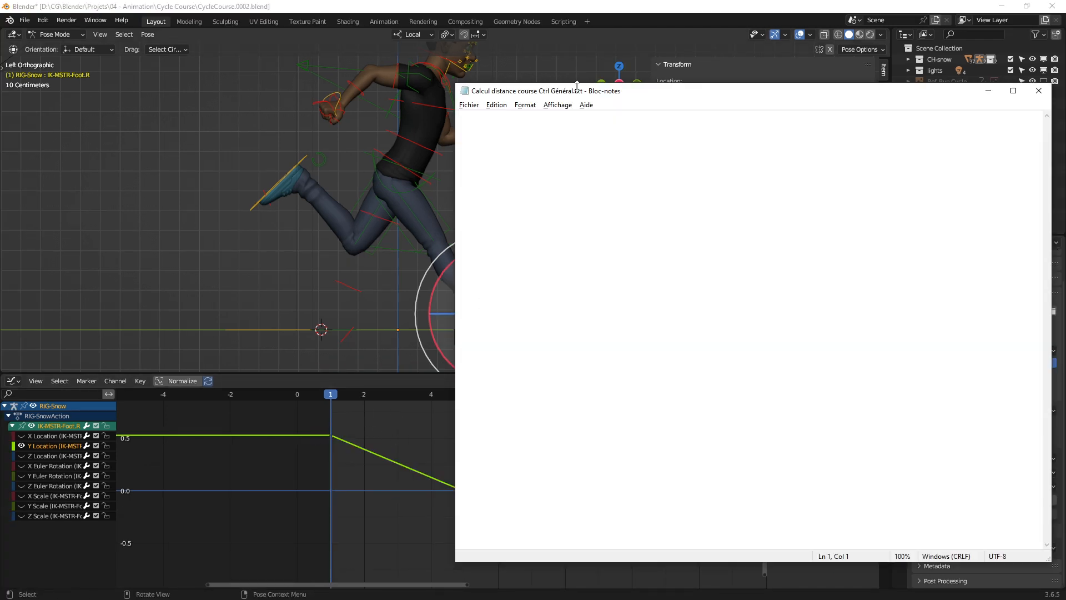
drag(577, 86, 594, 101)
key(Return)
key(Return)
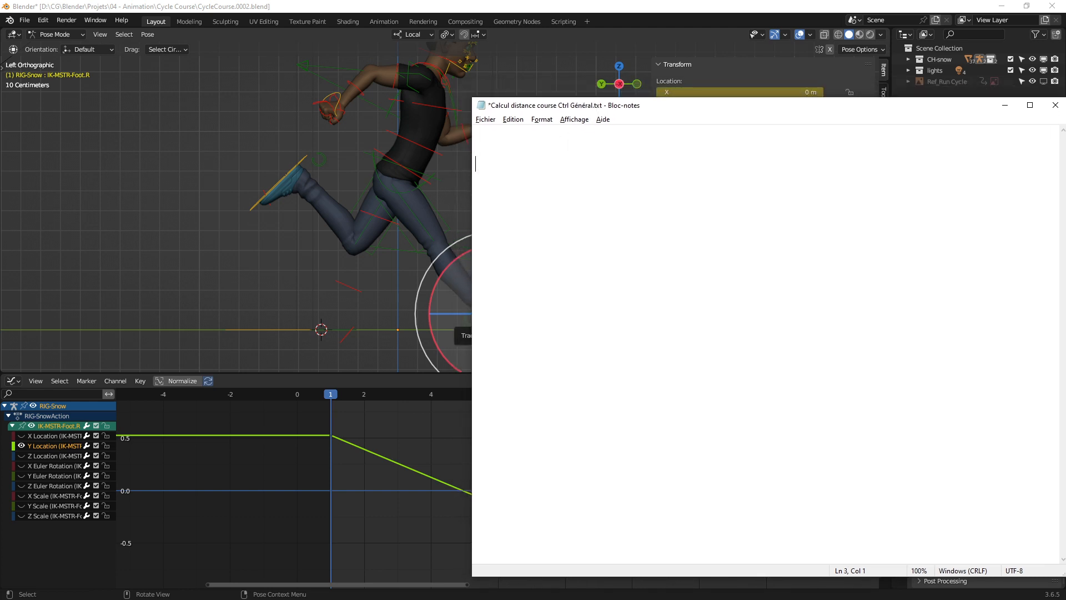
text(Courbe Pied Droit :)
key(Return)
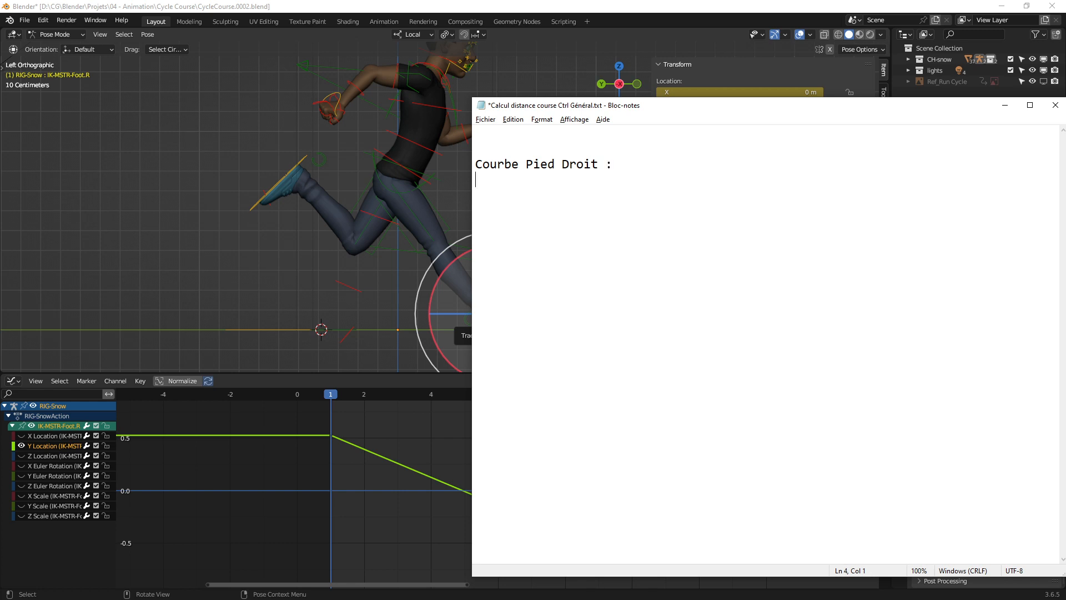
text(===================)
key(Return)
key(Return)
Step: Write the indented line equation "y = a * x + b" under the heading, keeping the curve and Y location visible beside the notes
middle_drag(400, 442, 231, 439)
key(alt+Tab)
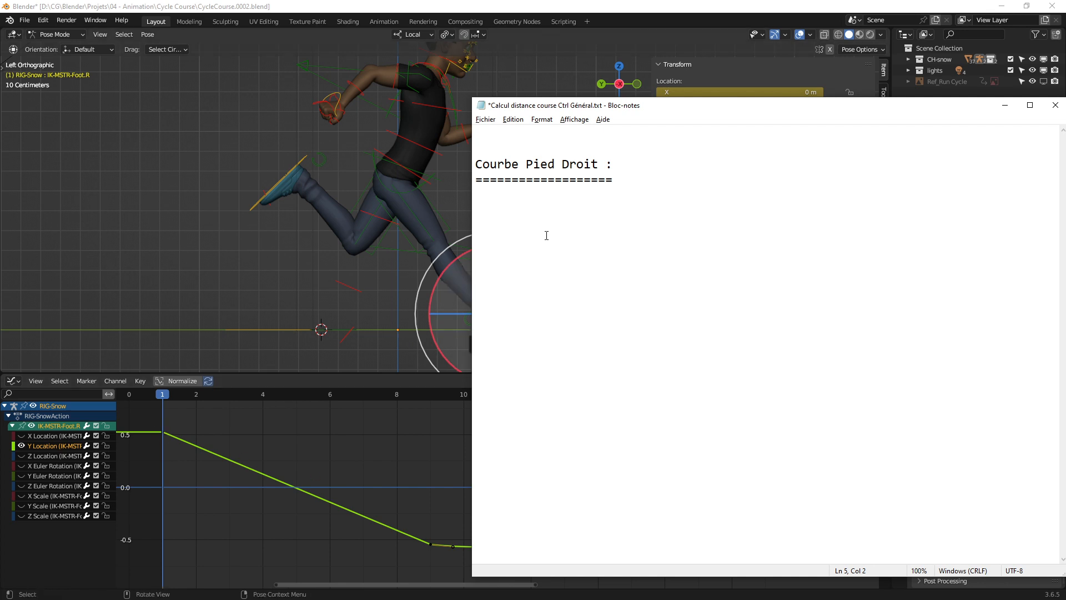
text(y = a * x + b)
key(Left)
key(Left)
key(Left)
key(shift+Left)
key(End)
drag(662, 105, 681, 179)
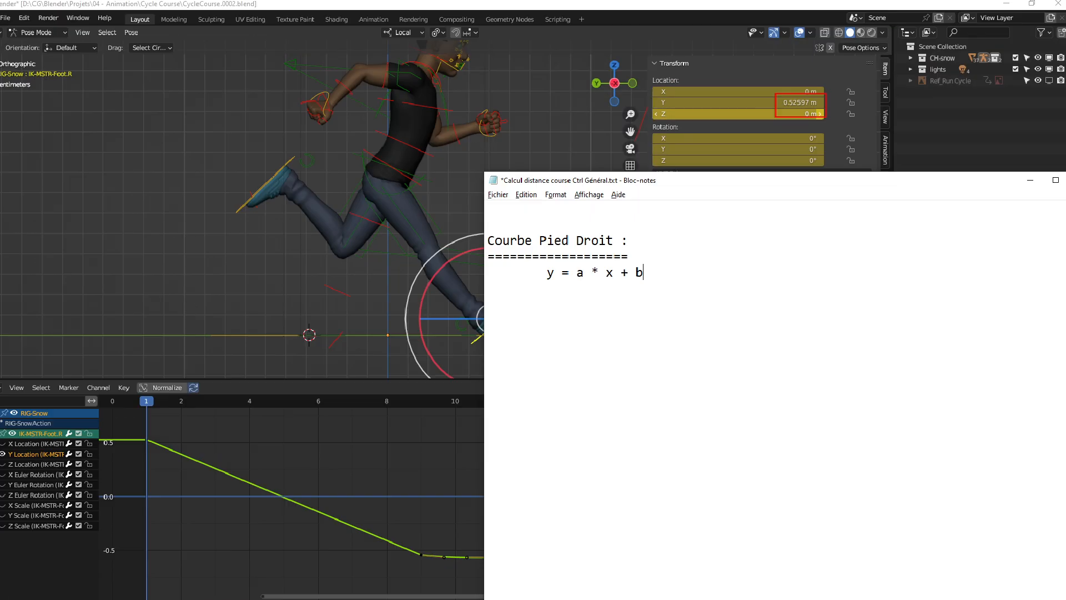
drag(719, 180, 701, 146)
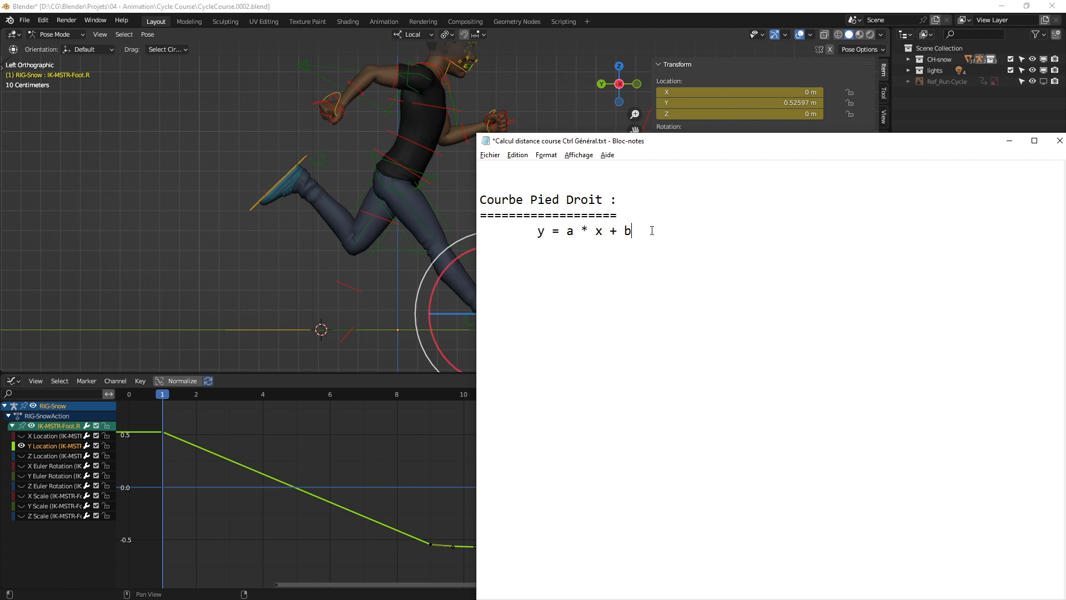
Step: Add the function form "f(x) = a * x + b" on the line below the equation
text(/)
text(f(c))
key(BackSpace)
key(BackSpace)
key(BackSpace)
text(x) = a * x + b)
key(BackSpace)
Step: Add the indented definition "y = position sur l'axe des ordonnées" below the equations
key(Tab)
text(y )
text(= ^p)
key(BackSpace)
key(BackSpace)
text(position)
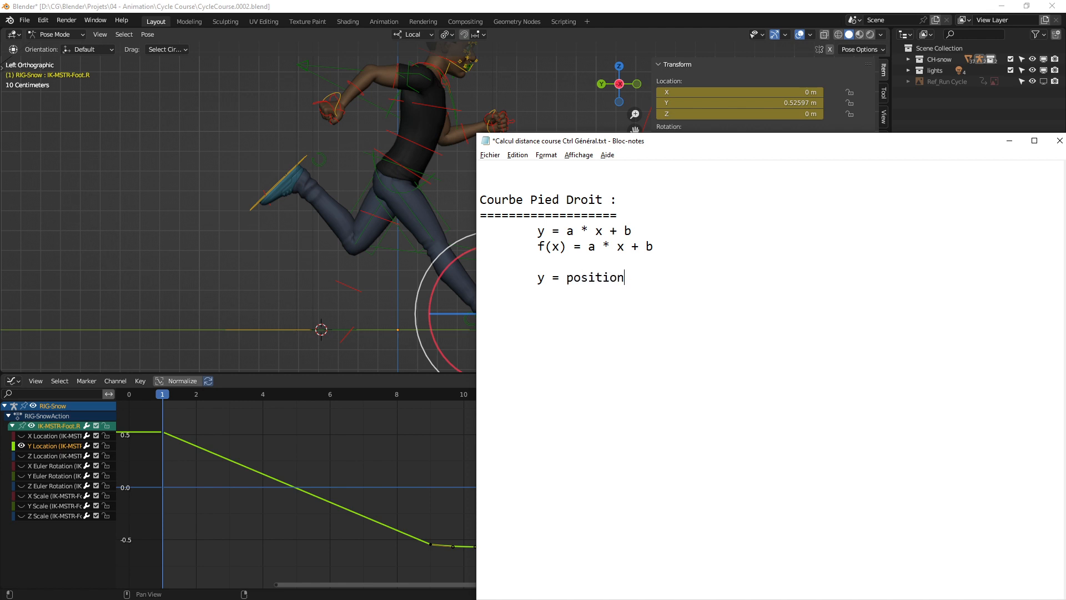
text( sur l'axe des ordéonnée)
key(BackSpace)
key(BackSpace)
key(BackSpace)
key(BackSpace)
key(BackSpace)
key(BackSpace)
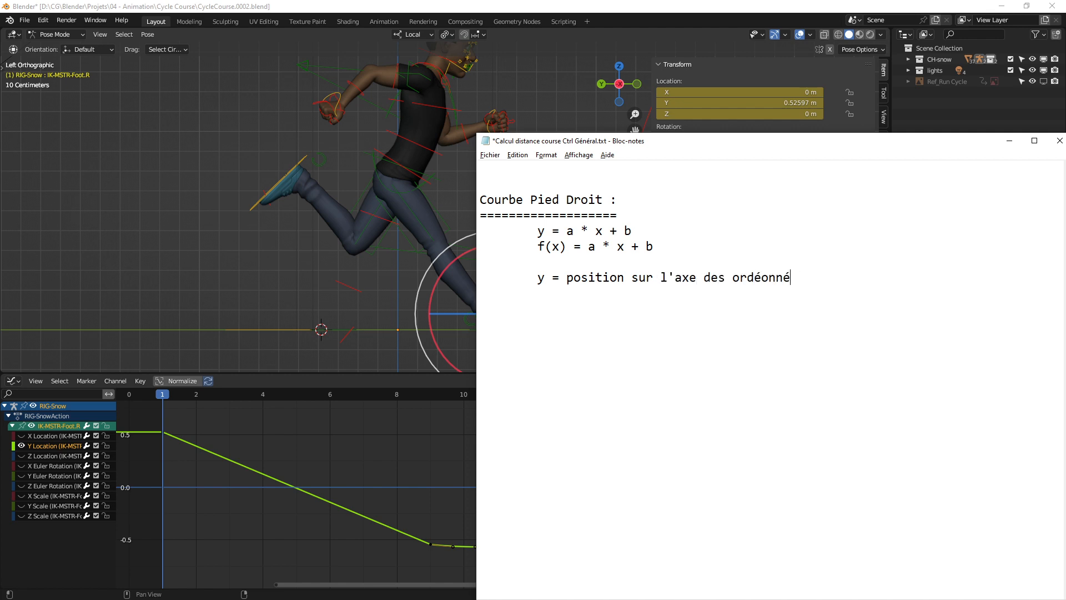
text(onnées)
Step: Add the definition "x = position sur l'axe des abscisses" below the one for y
text(x)
text( = position sur l'axe)
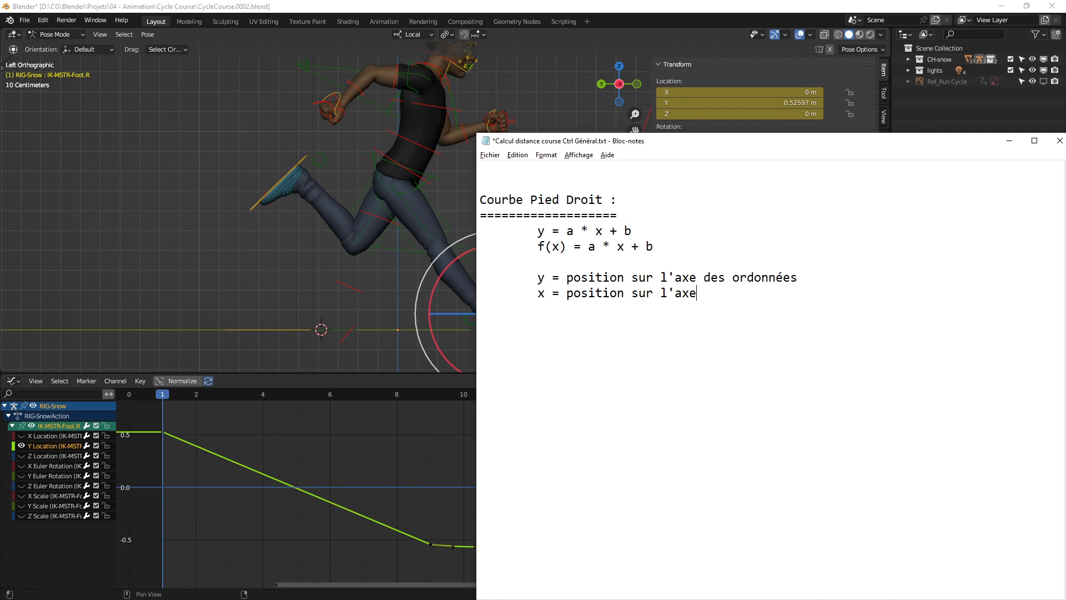
text( des absc)
text(ides)
key(BackSpace)
key(BackSpace)
text(es)
key(BackSpace)
key(BackSpace)
key(BackSpace)
text(sses)
Step: Add the indented definition "a = coeff. pente" below the axis definitions, separated by a blank line
key(Return)
key(Return)
key(Tab)
text(a = )
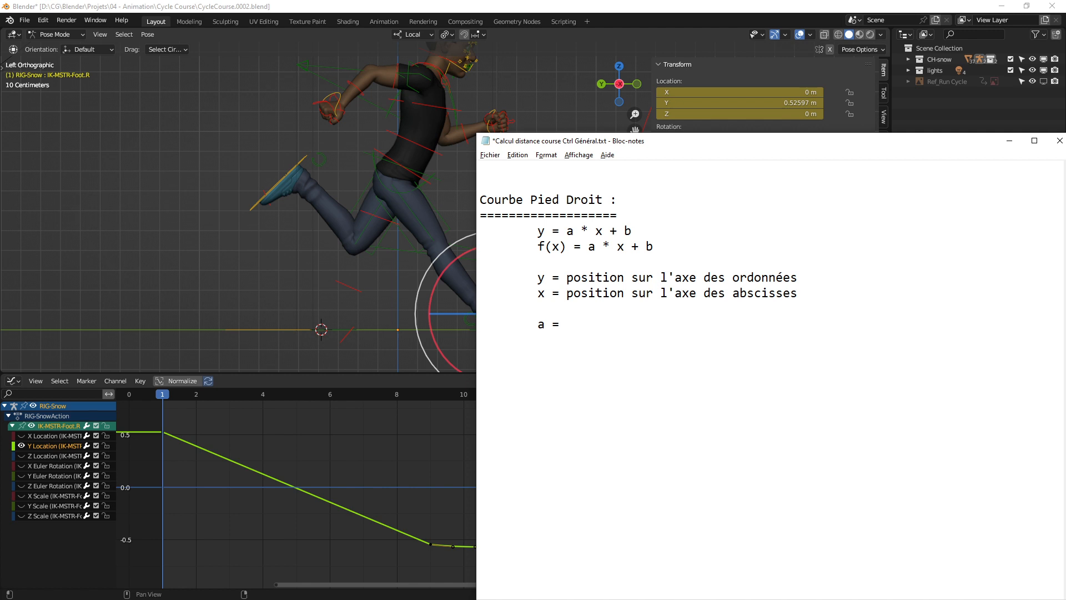
text(coeff)
text(. pente)
Step: Add the definition "b = valeur de y quand x = 0" on the line below the one for a
text(b)
text( =)
text(valeur )
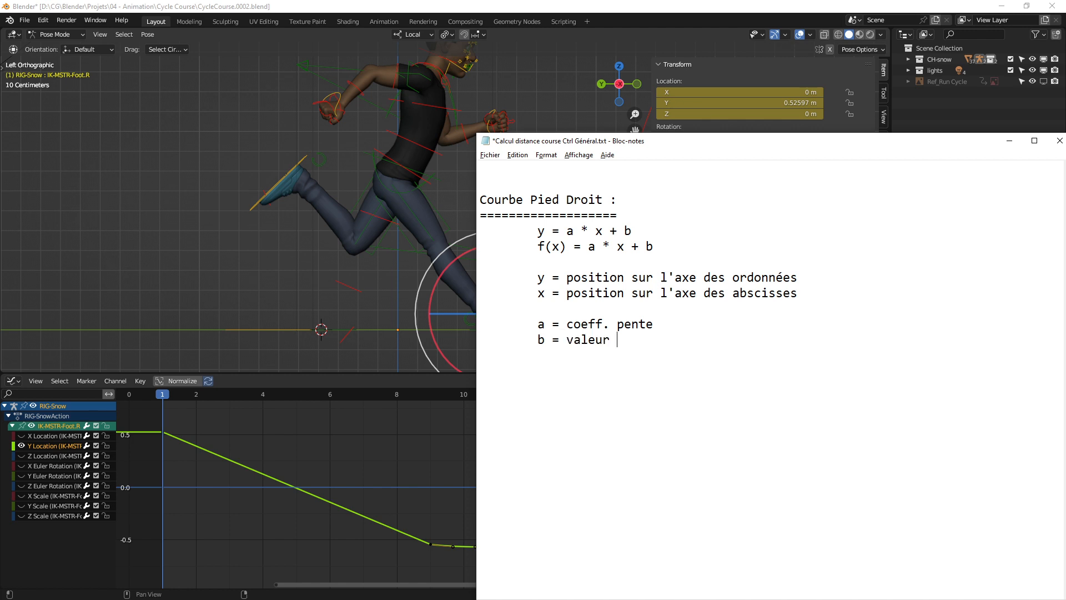
text(de y quand x = 0)
key(Return)
drag(525, 220, 653, 241)
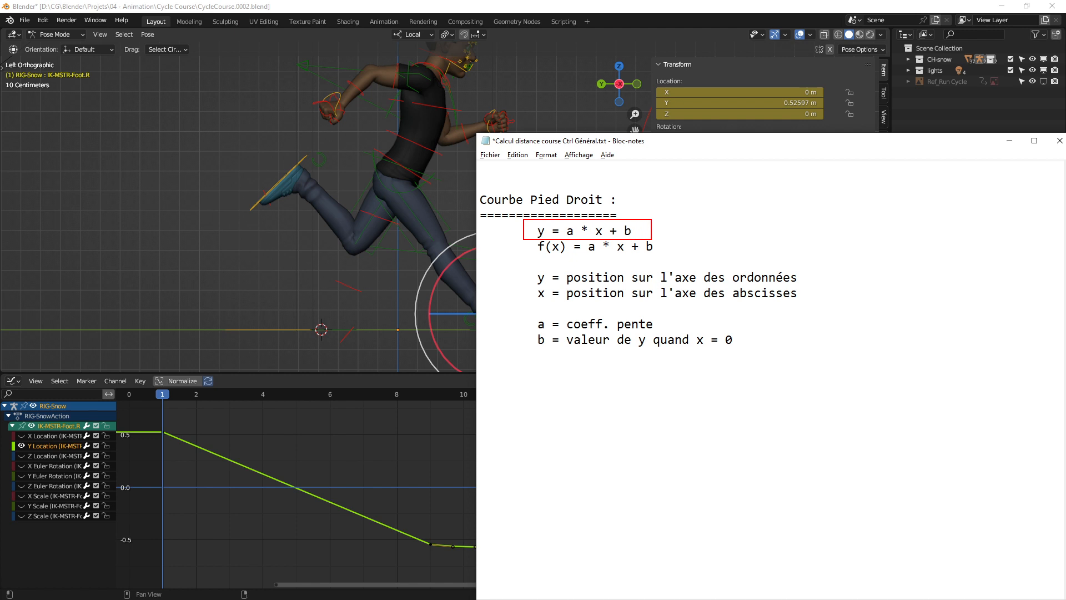
key(Escape)
Step: Write the unindented heading "Système de 2 équations à 2 inconnues :" below the definitions of a and b
text(Système déqu)
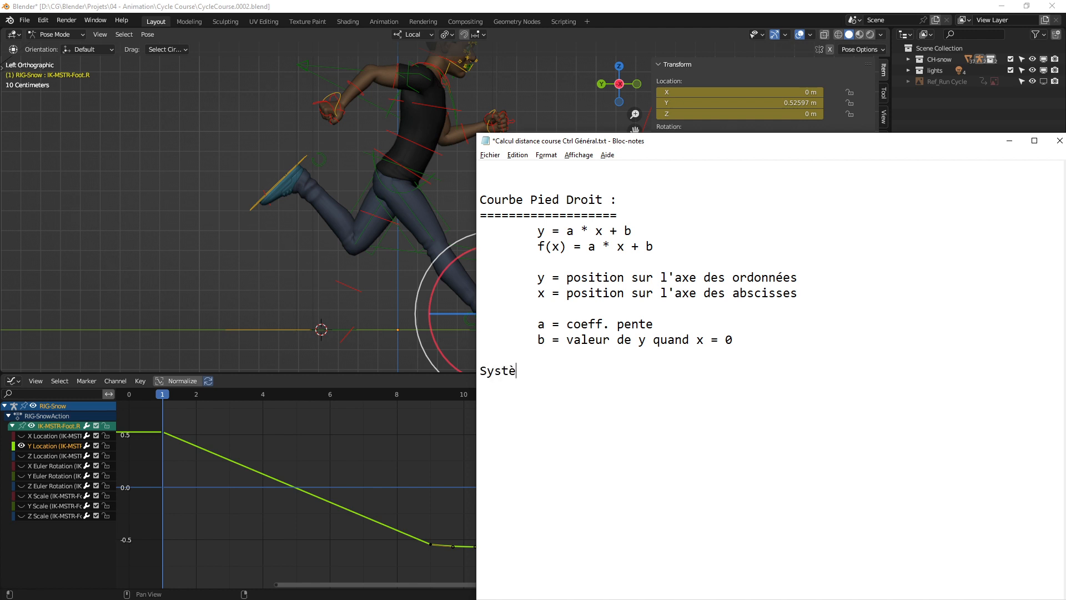
key(BackSpace)
key(BackSpace)
key(BackSpace)
text('équa)
text(toin)
key(BackSpace)
key(BackSpace)
key(BackSpace)
text(ion)
key(BackSpace)
text(e 2)
key(End)
key(BackSpace)
text(s ) 2 inc)
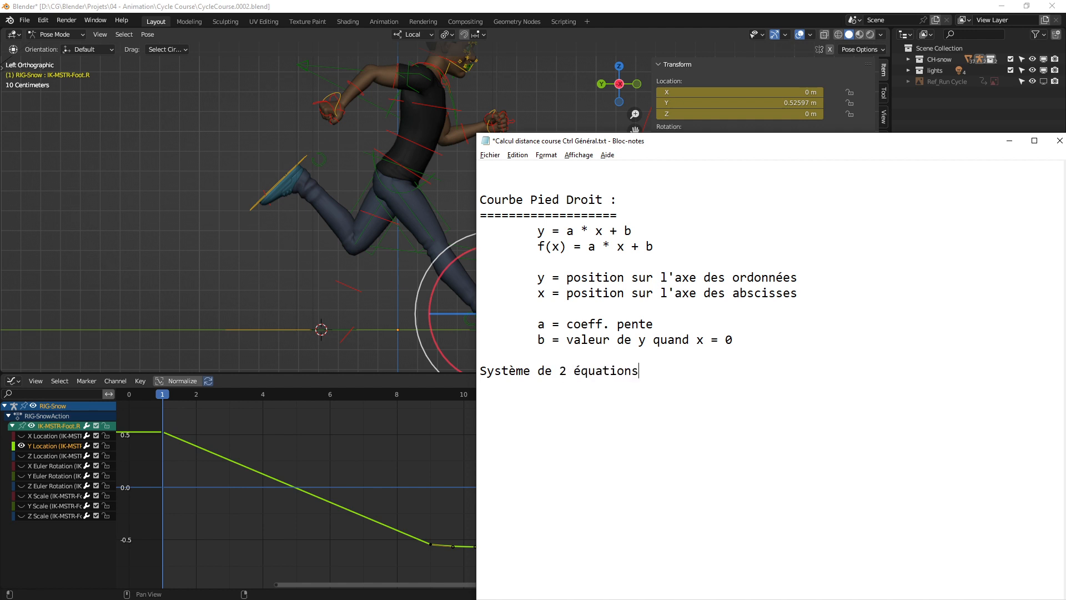
key(BackSpace)
key(BackSpace)
key(BackSpace)
key(BackSpace)
key(BackSpace)
key(BackSpace)
key(BackSpace)
text(à 2 inconnues :)
key(Return)
text(======================================)
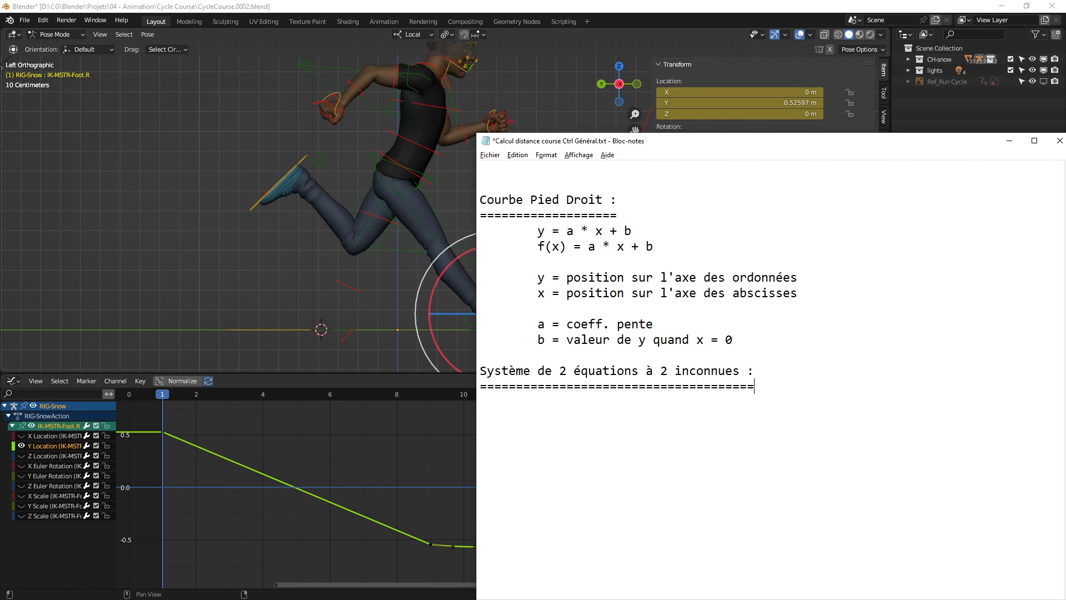
key(shift+Home)
key(BackSpace)
Step: Underline the "Système de 2 équations à 2 inconnues :" heading with a row of dashes of the same length
text(---)
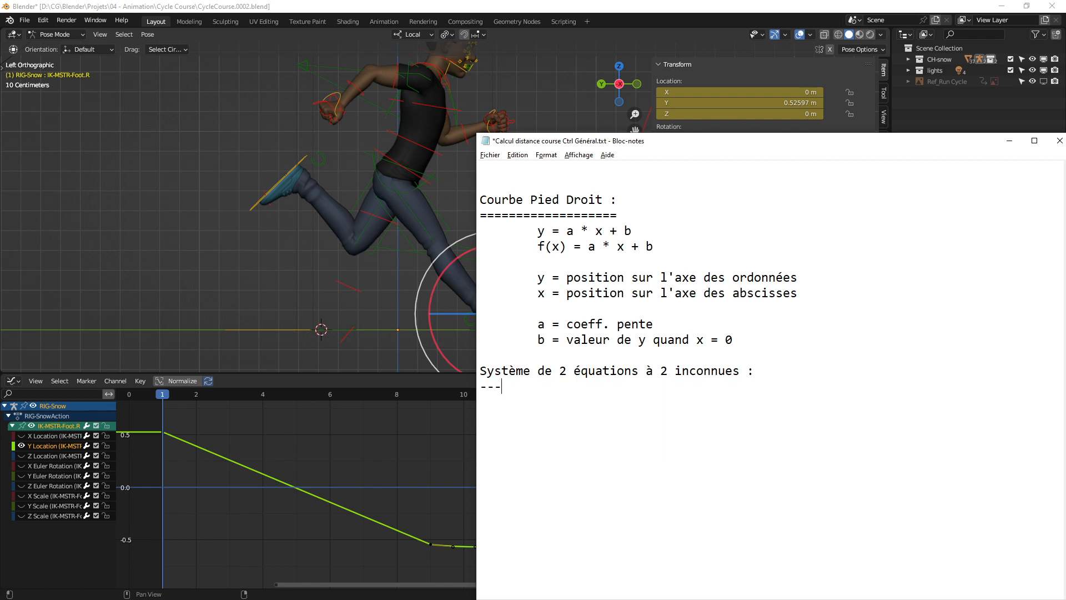
text(-----------------------------------)
key(Return)
Step: Write the indented general equation "y = a * x + b" under the dashed heading
key(Tab)
text(y = ax)
key(BackSpace)
text(* c + b)
key(shift+Right)
text(x)
Step: Add the label "(clé en frame 1) :" below the equation and indent the equation to line up with the space after the label
key(End)
text((clé 1))
key(Tab)
key(Down)
key(End)
text(en frame)
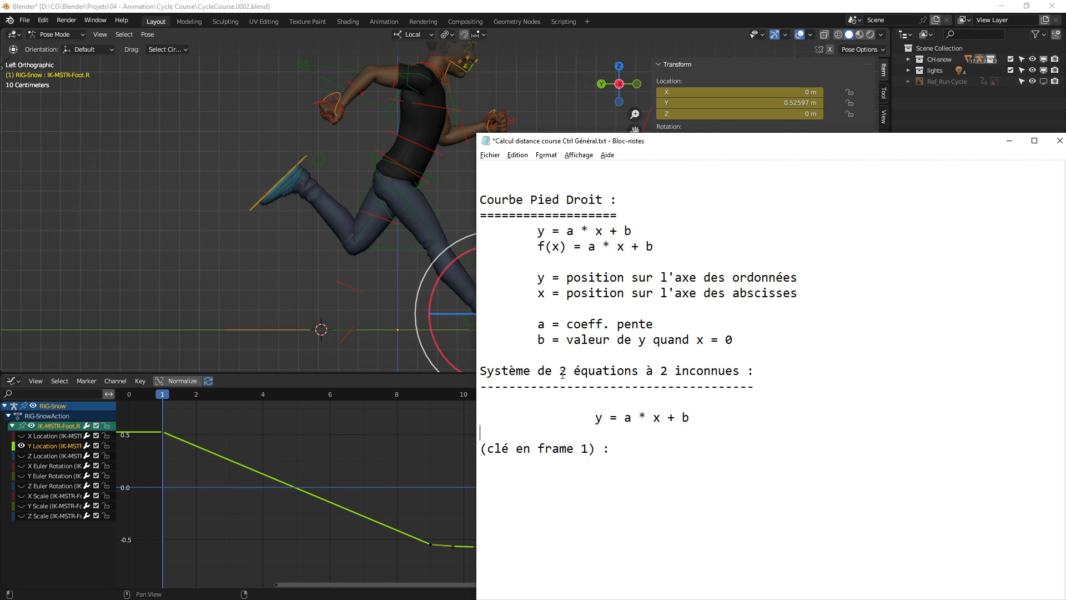
key(Up)
key(Down)
key(End)
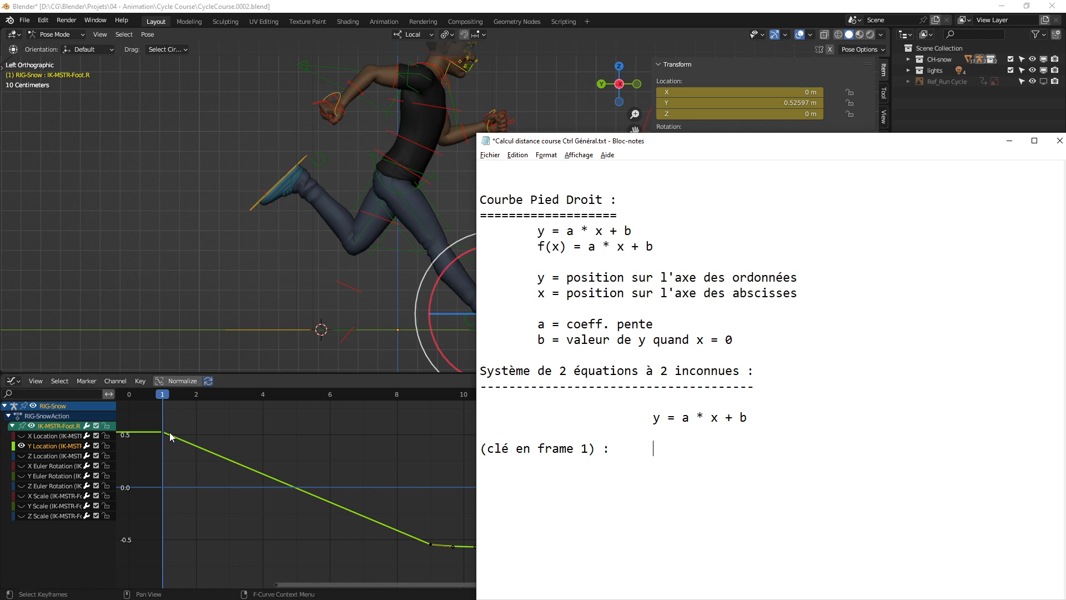
Step: Switch to Blender, copy the right foot control's Y Location value at frame 1, and return to the notes
click(214, 432)
middle_drag(214, 435, 362, 458)
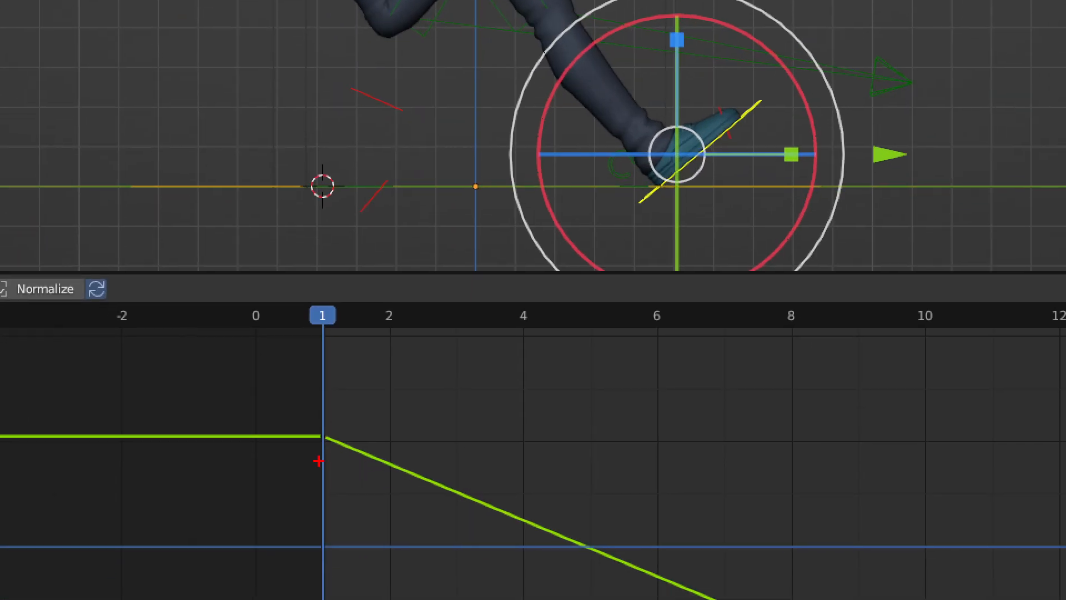
mouse_move(327, 259)
mouse_down()
mouse_move(322, 577)
mouse_move(327, 568)
mouse_up()
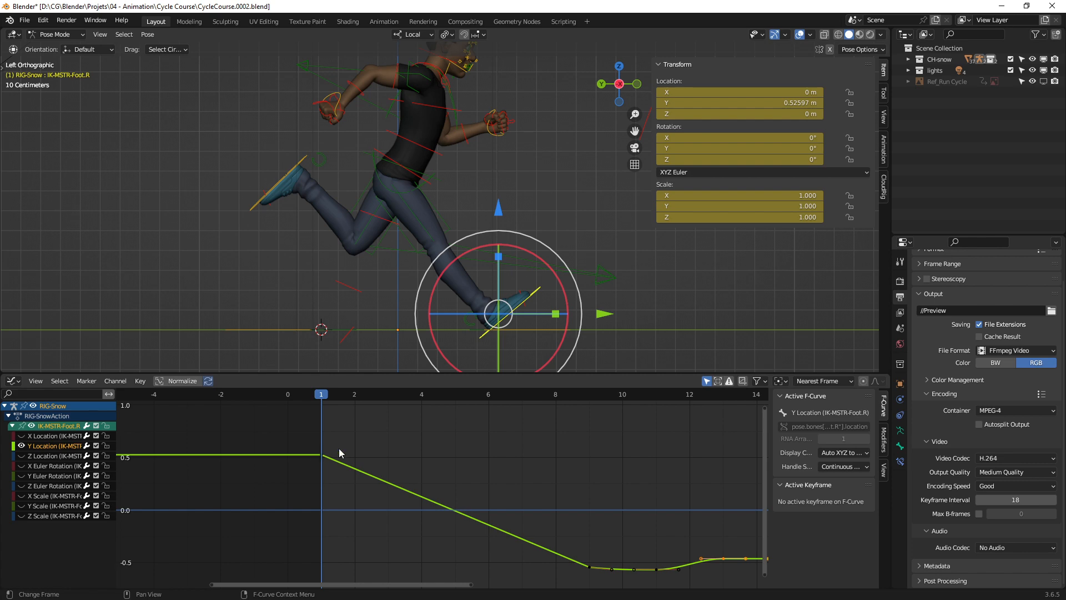
ctrl+middle_drag(309, 473, 285, 452)
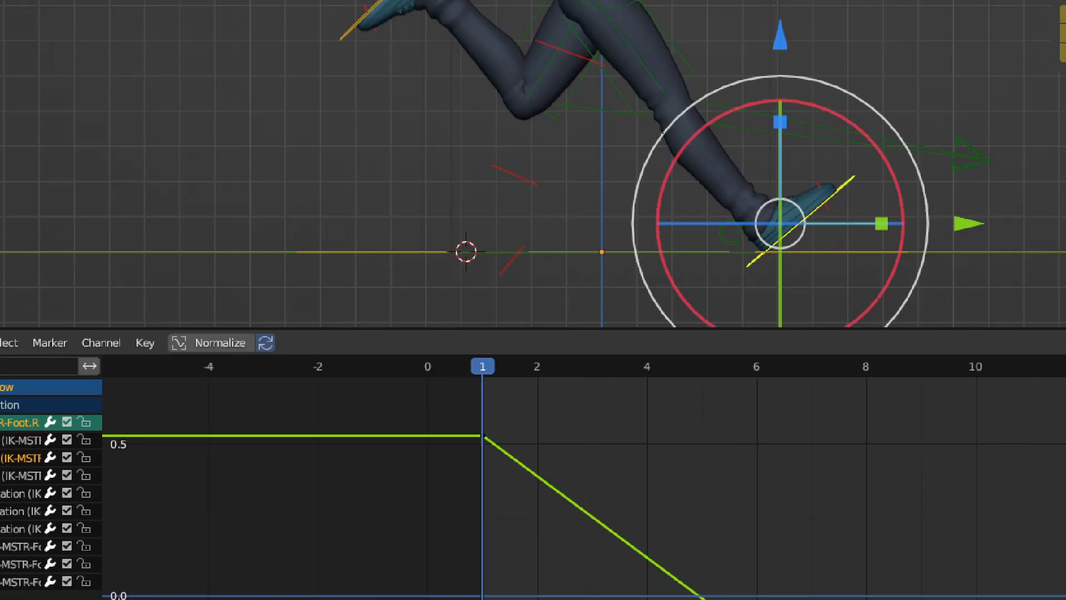
mouse_move(615, 431)
shift+mouse_down()
mouse_move(150, 445)
mouse_move(127, 431)
shift+mouse_up()
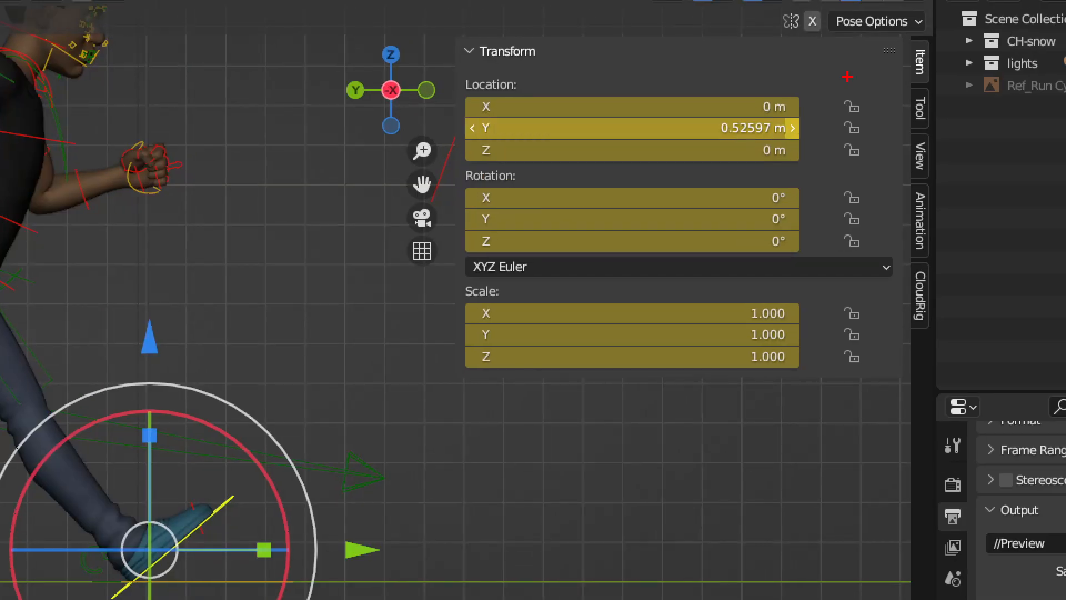
mouse_move(894, 39)
mouse_down()
mouse_move(950, 58)
mouse_move(891, 42)
mouse_up()
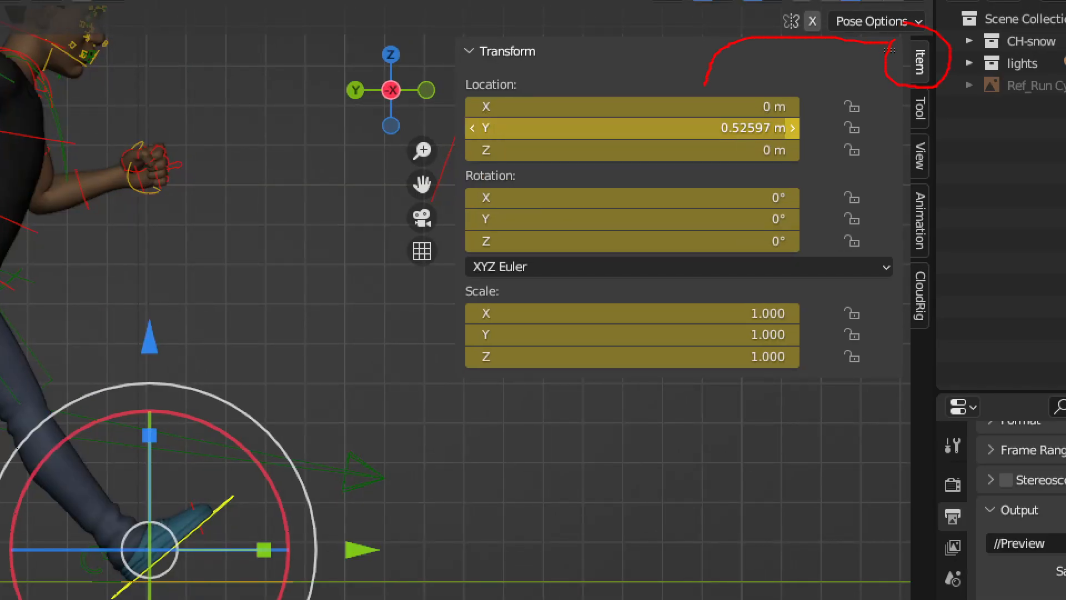
drag(696, 72, 813, 142)
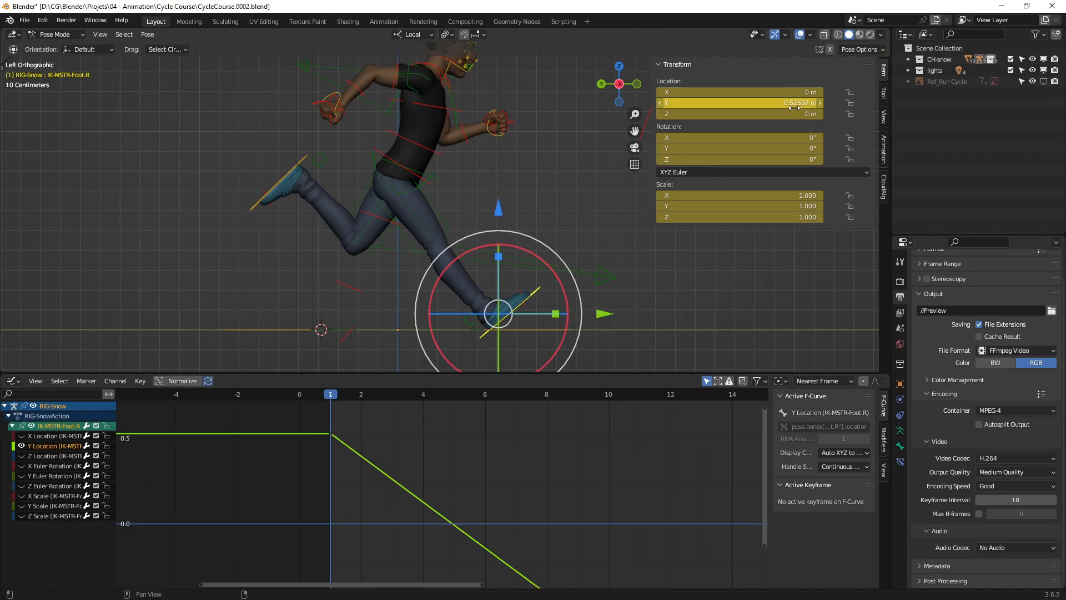
click(744, 134)
key(ctrl+c)
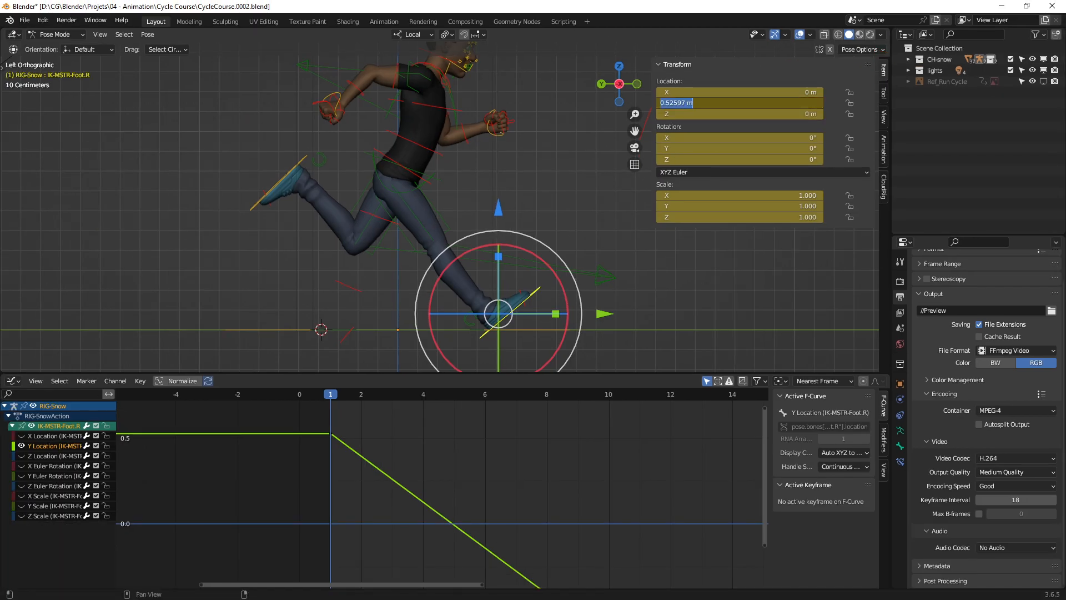
key(alt+Tab)
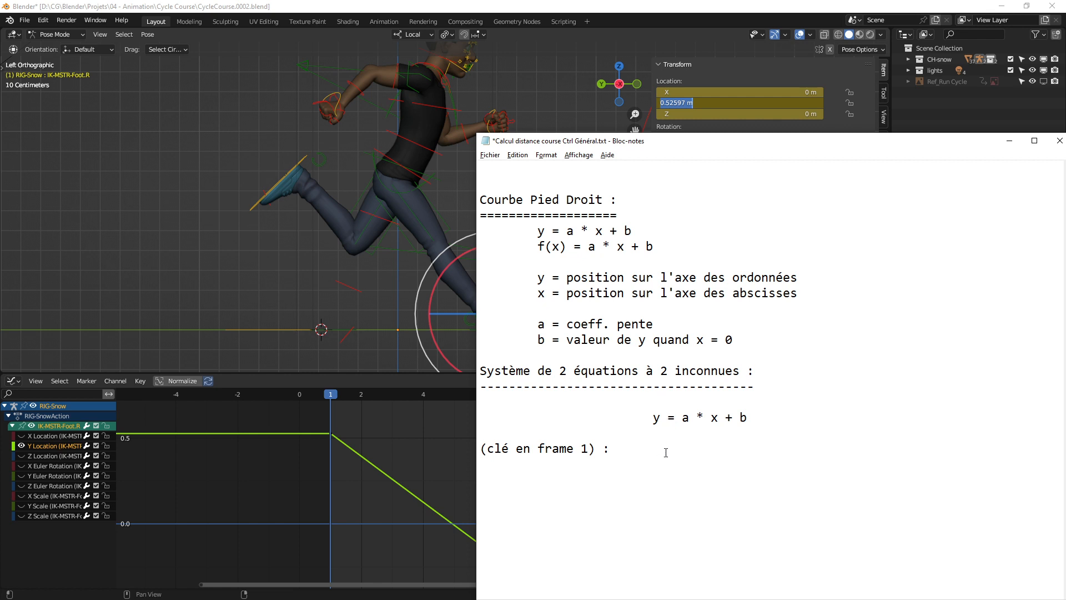
Step: Complete the frame 1 line with the copied value, without its unit, as "0.52597 = a * 1 + b"
key(Tab)
key(ctrl+v)
key(BackSpace)
text(= a * 1 + b)
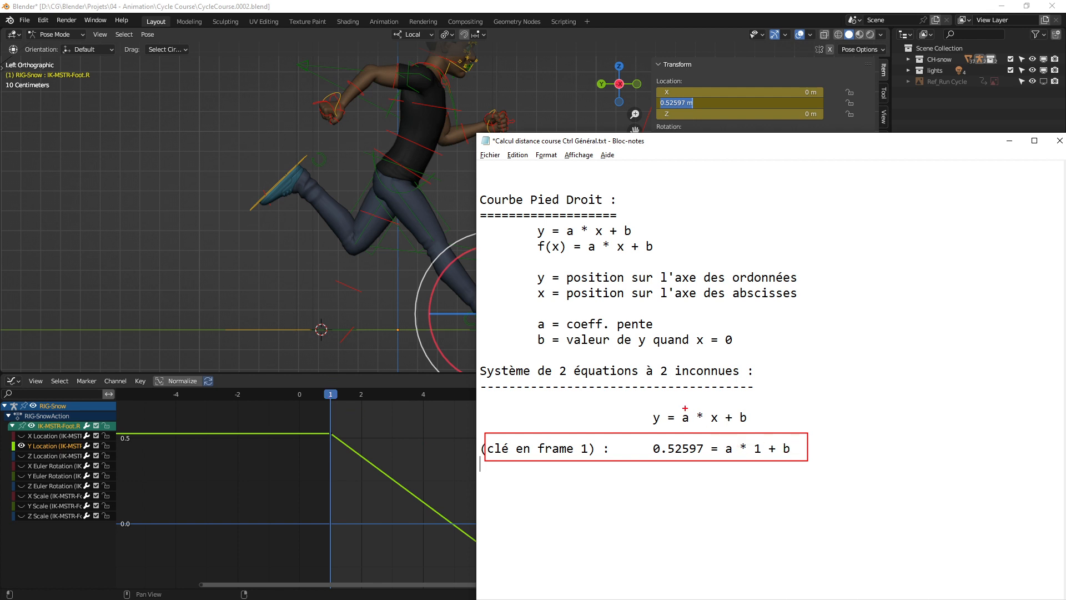
mouse_move(685, 407)
mouse_down()
mouse_move(682, 428)
mouse_move(695, 407)
mouse_move(735, 422)
mouse_move(753, 407)
mouse_up()
mouse_move(805, 378)
mouse_down()
mouse_move(787, 405)
mouse_move(760, 415)
mouse_move(794, 415)
mouse_up()
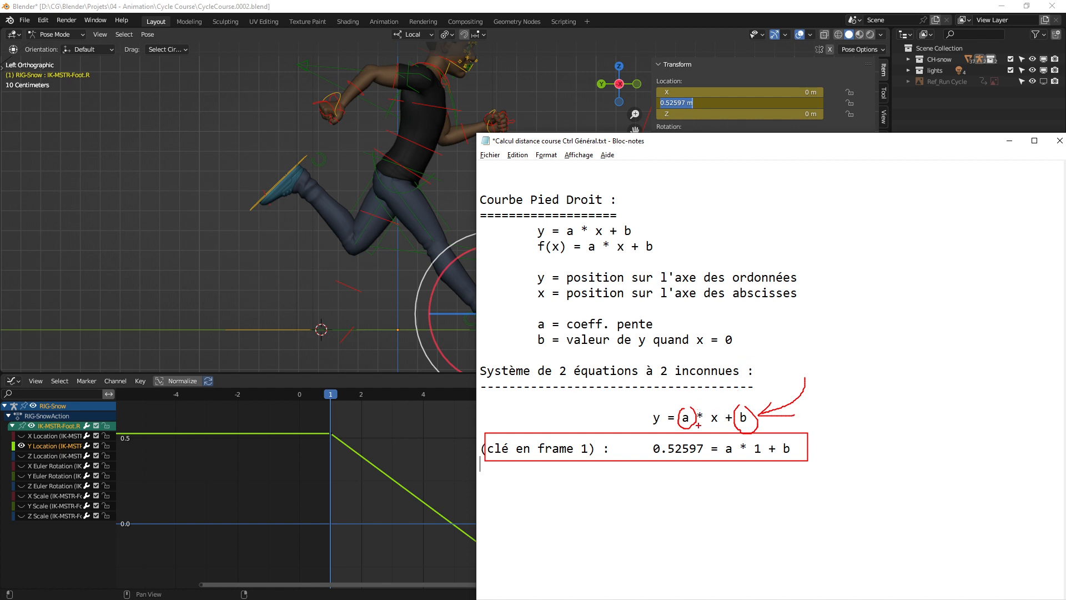
mouse_move(780, 358)
mouse_down()
mouse_move(693, 404)
mouse_move(730, 404)
mouse_up()
key(Escape)
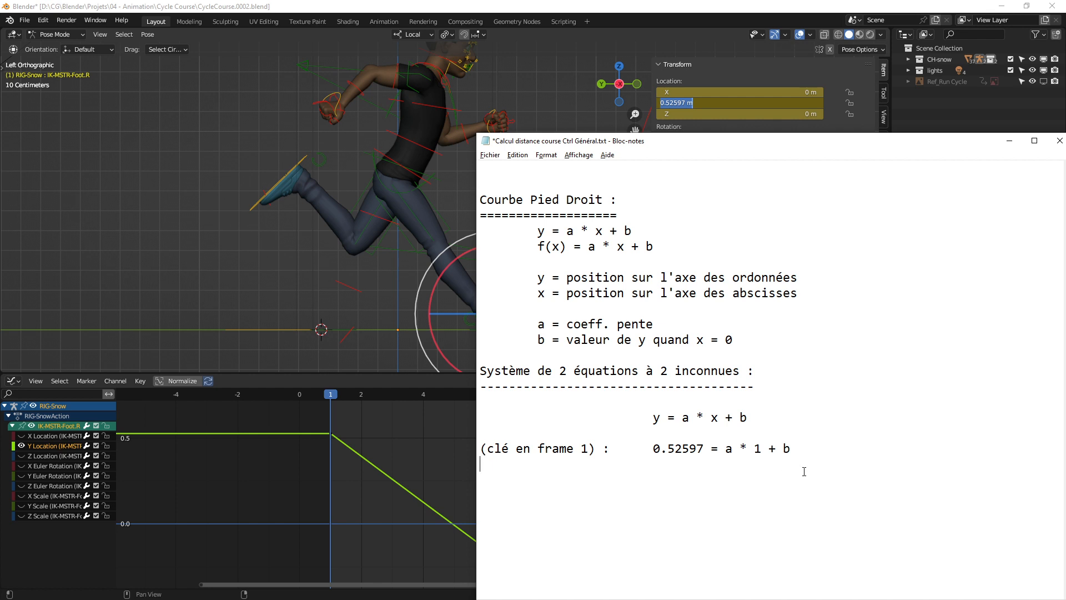
Step: Set Blender's current frame to 9, where the curve's linear section ends, and label the second notes line "(clé en frame 9) :"
text((clé en frame)
click(435, 459)
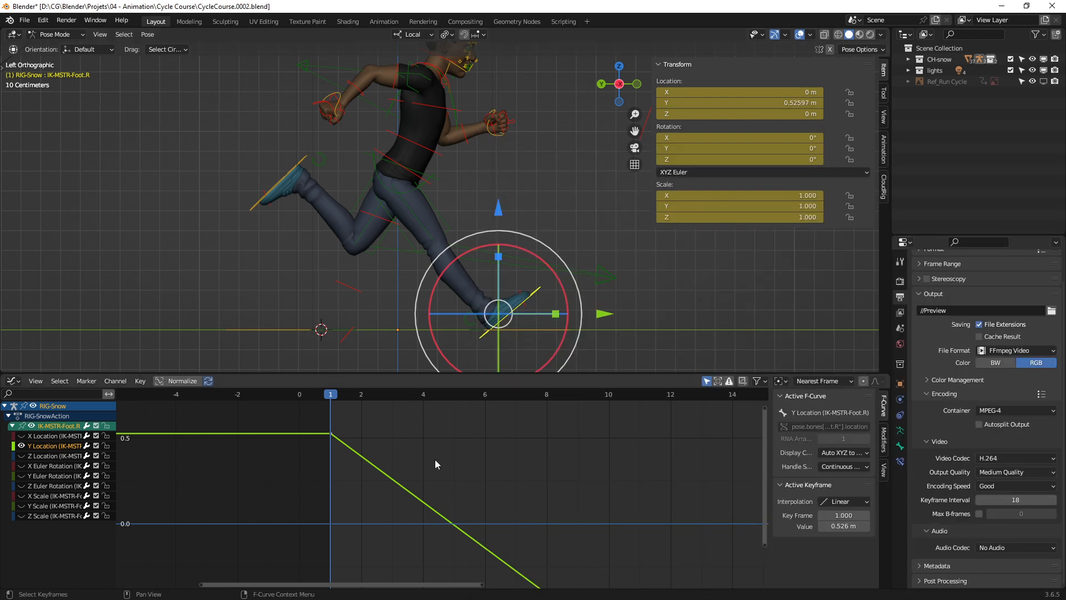
scroll(479, 465, down, 3)
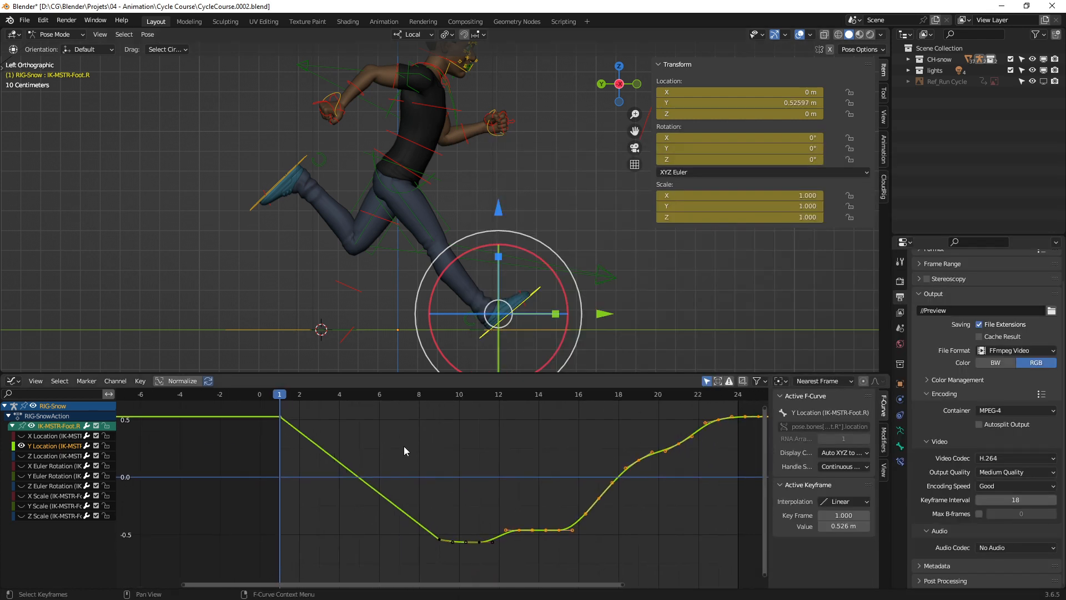
drag(430, 396, 438, 395)
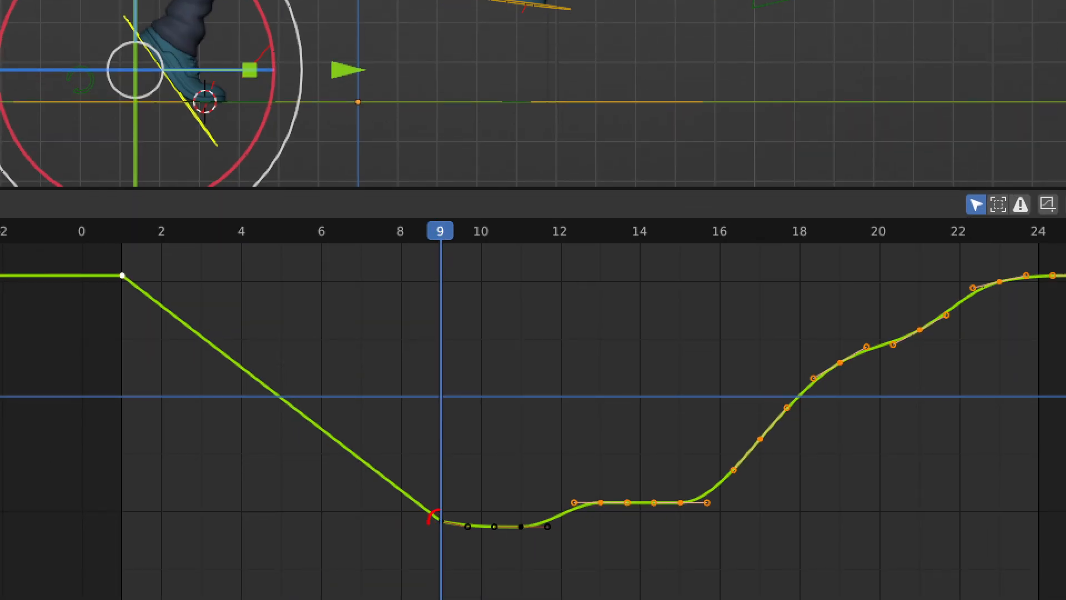
drag(431, 517, 459, 503)
drag(122, 276, 438, 519)
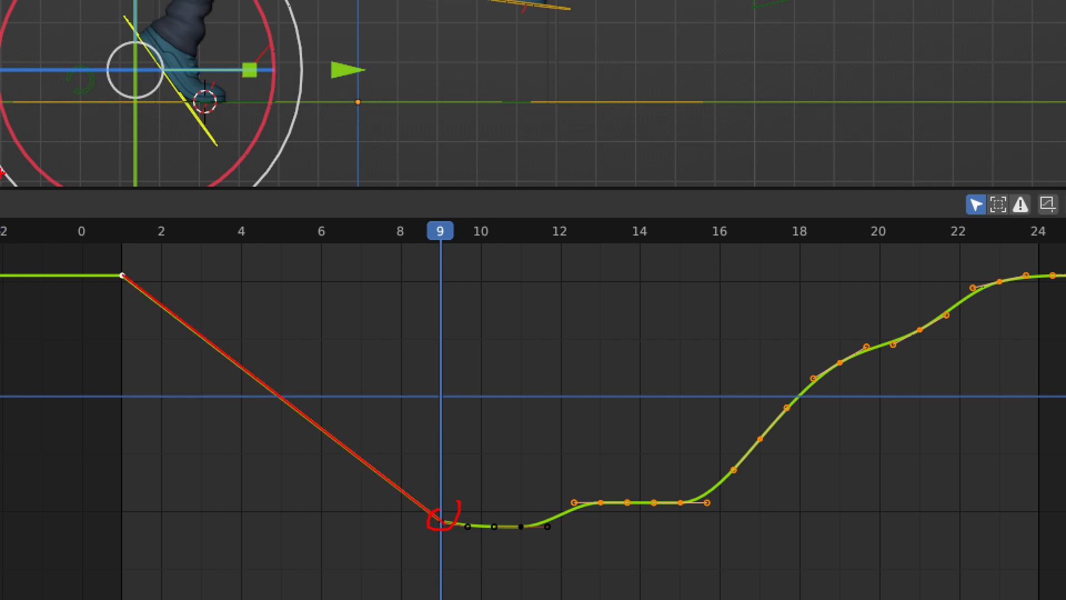
mouse_move(3, 171)
mouse_down()
mouse_move(550, 560)
mouse_move(589, 599)
mouse_move(533, 597)
mouse_up()
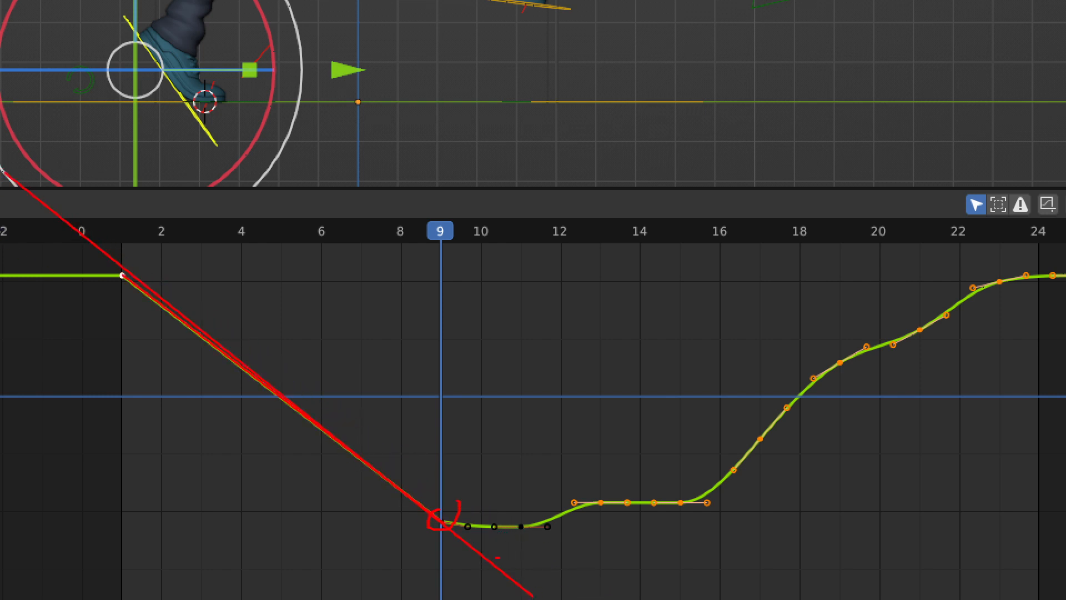
key(Escape)
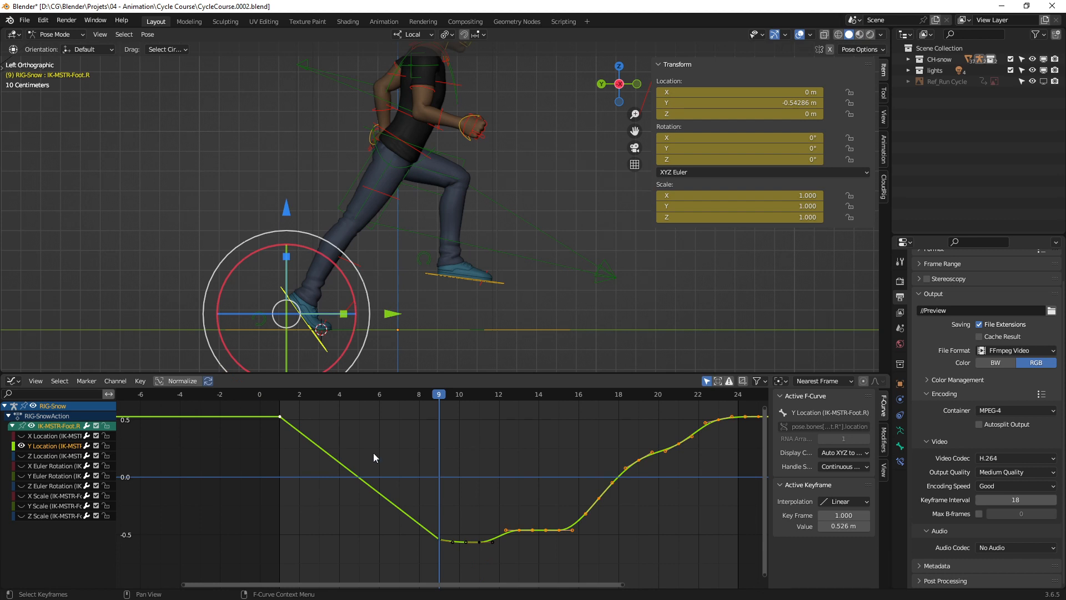
key(alt+Tab)
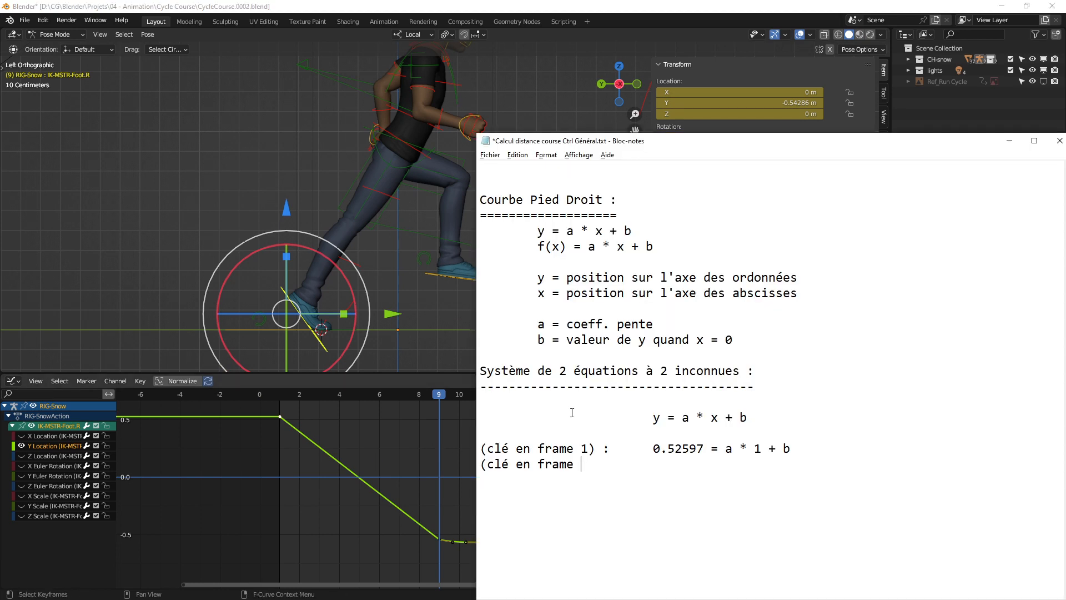
text(9) :)
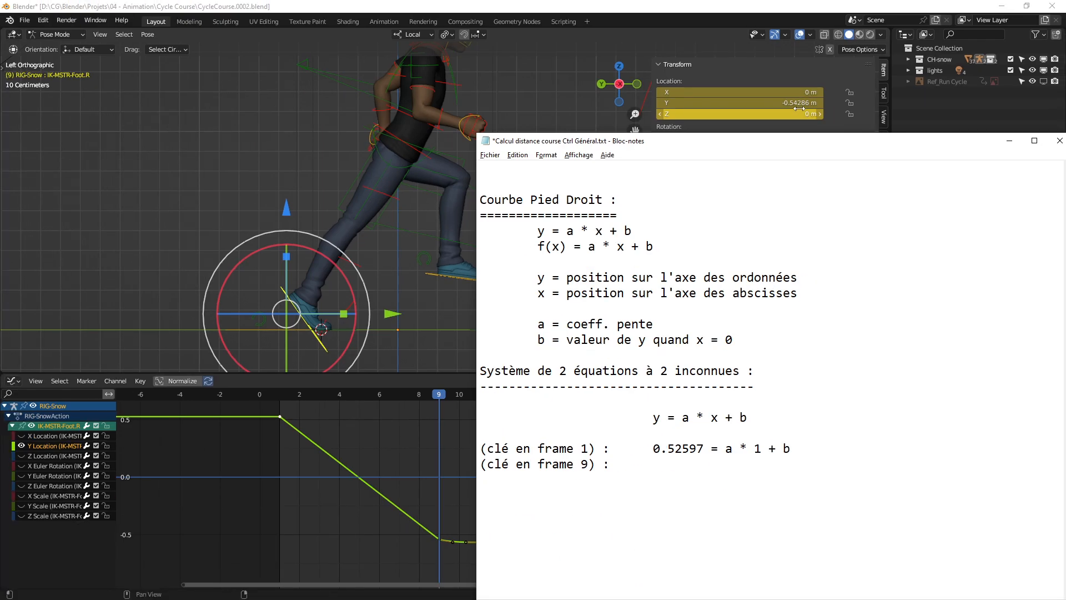
Step: Copy the foot control's Y Location value at frame 9 from Blender and paste it after the frame 9 label in the notes
click(800, 106)
key(ctrl+c)
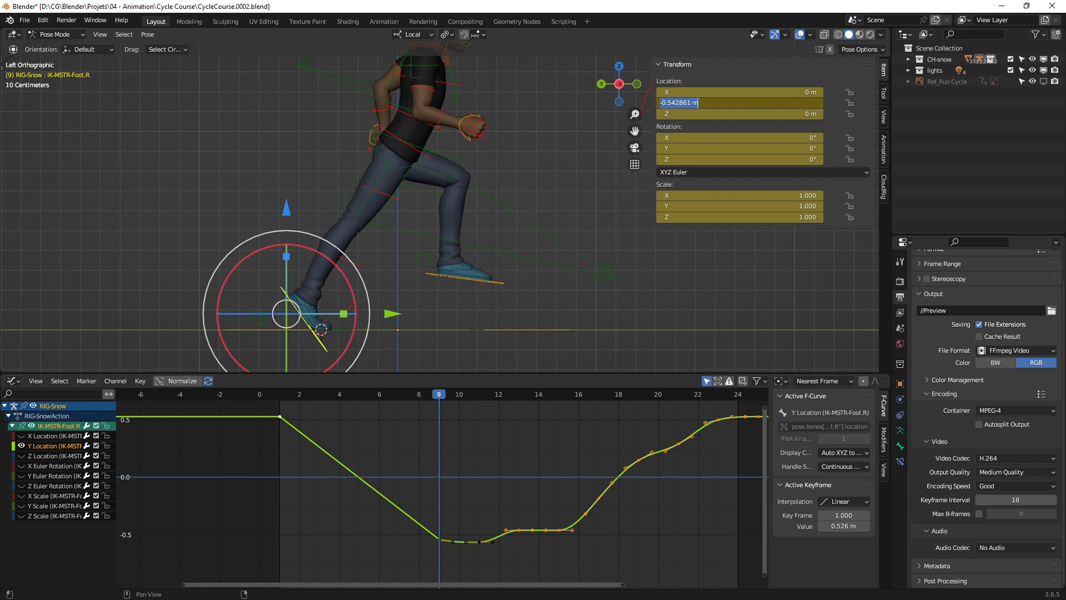
key(alt+Tab)
key(ctrl+v)
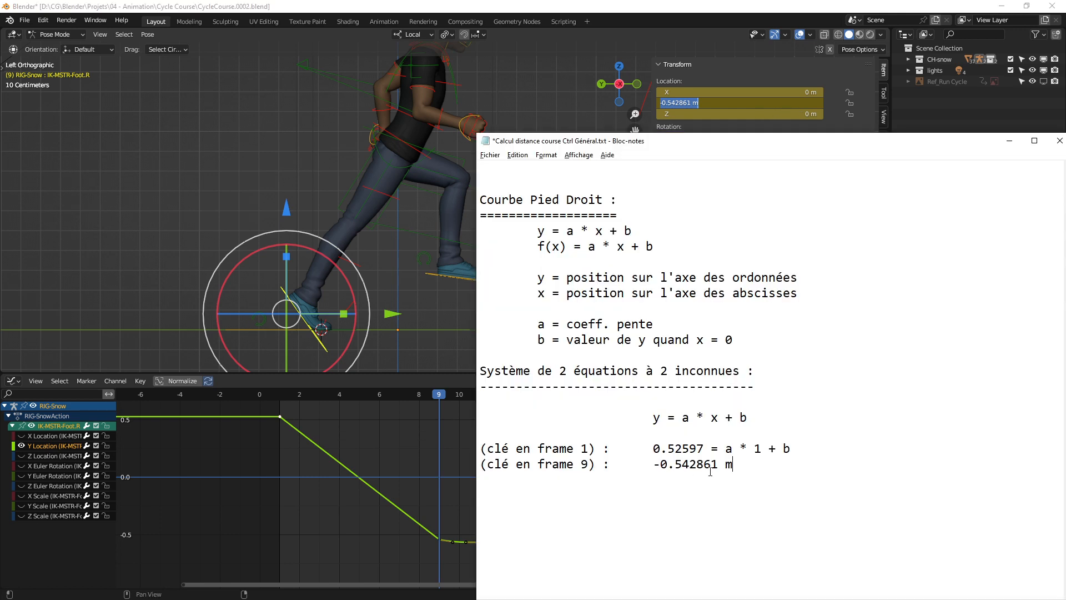
Step: Remove the pasted unit, complete the frame 9 equation with "= a * 9 + b", and align the frame 1 equation with it
key(BackSpace)
key(BackSpace)
text(:)
key(BackSpace)
text(= a * 9 + b)
key(Down)
key(End)
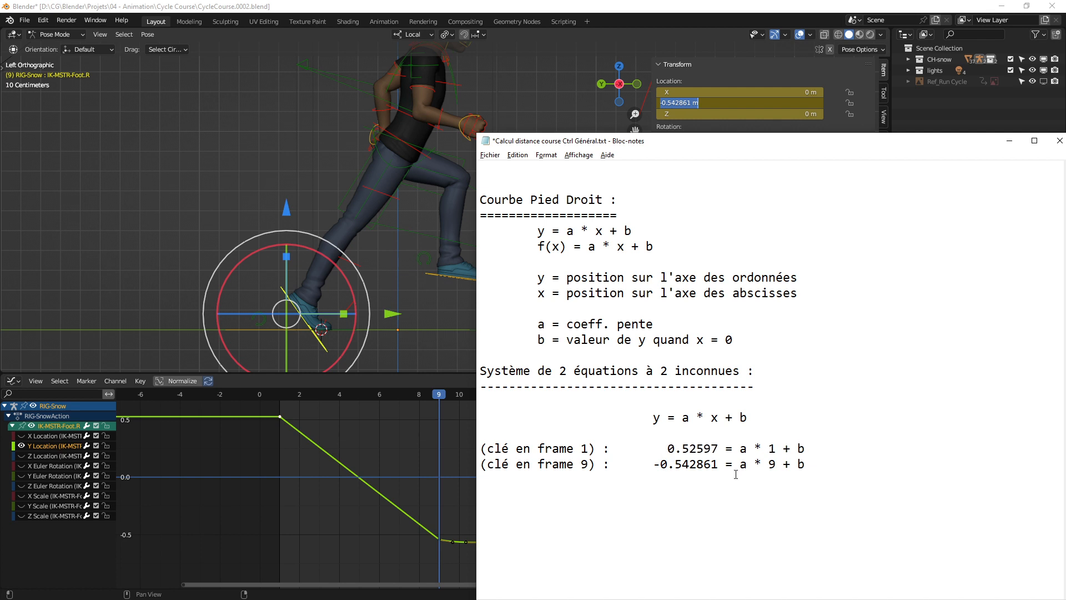
key(Return)
key(Return)
drag(650, 433, 830, 480)
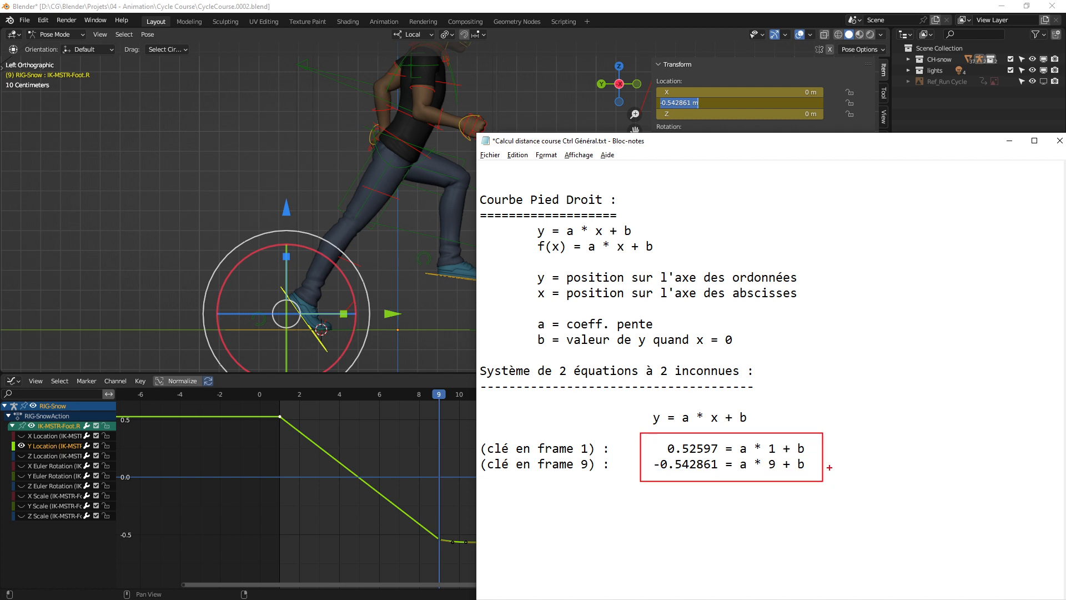
key(Escape)
Step: Move the notes window up so that its whole page and the empty area below the two equations are visible
drag(771, 145, 743, 78)
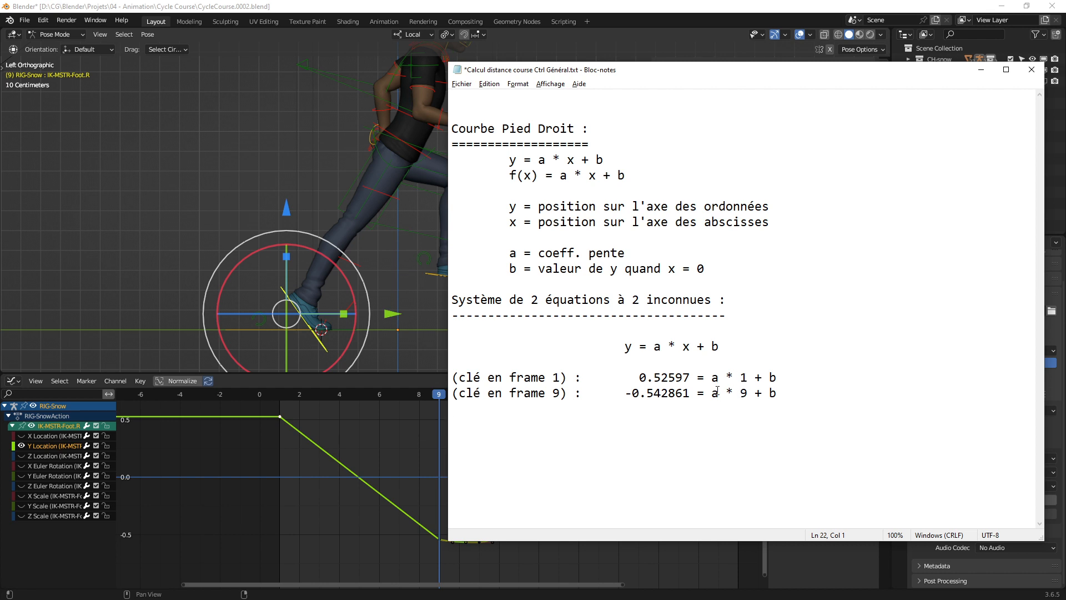
key(ctrl+2)
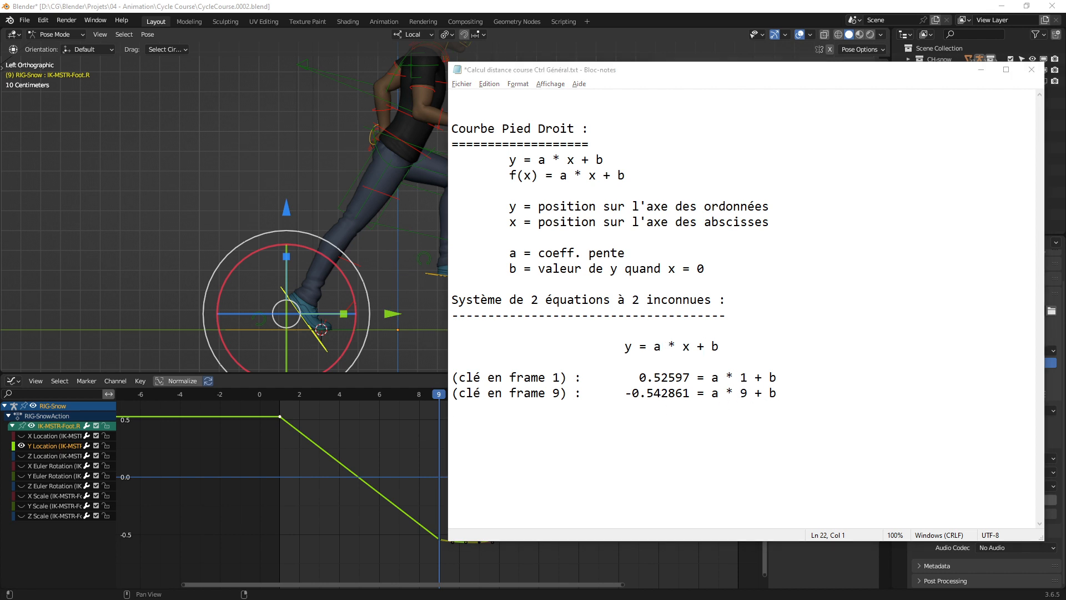
ctrl+drag(598, 334, 749, 360)
mouse_move(797, 280)
mouse_down()
mouse_move(751, 343)
mouse_move(783, 353)
mouse_up()
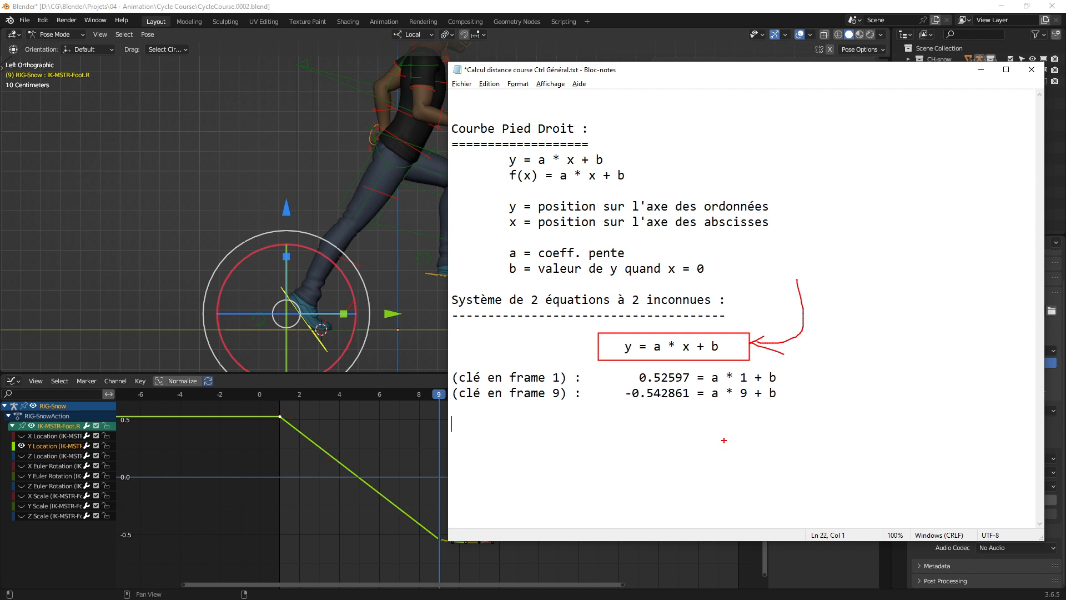
Step: Clear the on-screen annotations, label the frame 1 and frame 9 equations (1) and (2), and start a "(1)-(2) =>" line below them
key(Escape)
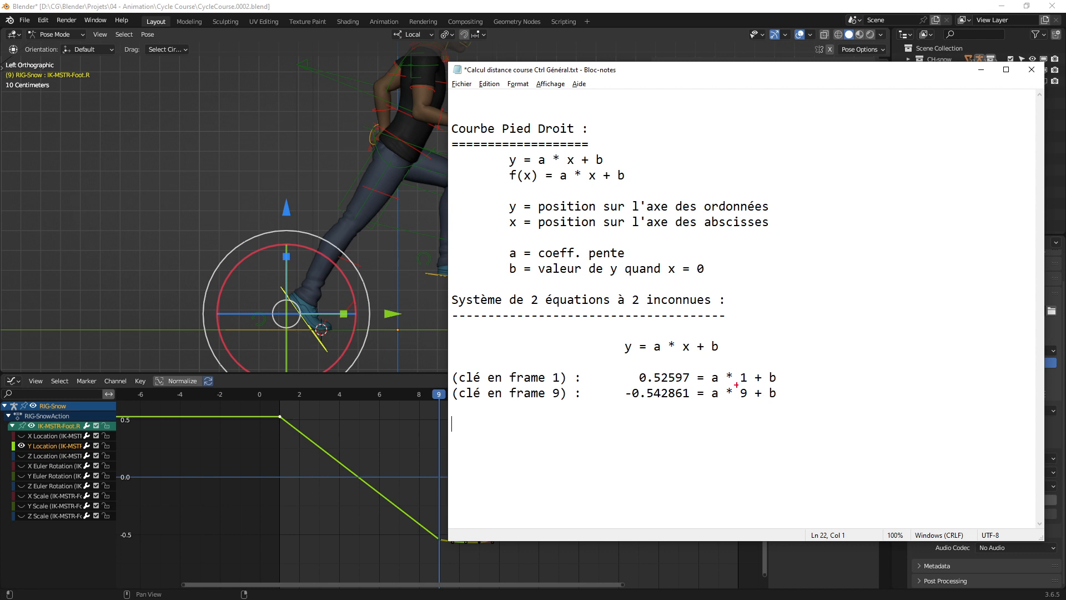
click(829, 380)
text((1)
text(=)
key(BackSpace)
text()(2)(1) -)
key(BackSpace)
key(BackSpace)
text(-(2))
text(=>)
Step: Adjust the spacing and indentation of the "(1)-(2) =>" line beneath the equations
key(Left)
key(Left)
key(Tab)
key(Left)
key(Left)
key(Delete)
key(Tab)
key(BackSpace)
key(Right)
key(Right)
key(Right)
key(Right)
key(Left)
key(Left)
key(Left)
key(Left)
key(Left)
key(Left)
key(Left)
key(End)
Step: Frame the left sides of both equations briefly, and copy 0.52597 from equation (1) to after "(1)-(2) =>"
drag(613, 359, 697, 412)
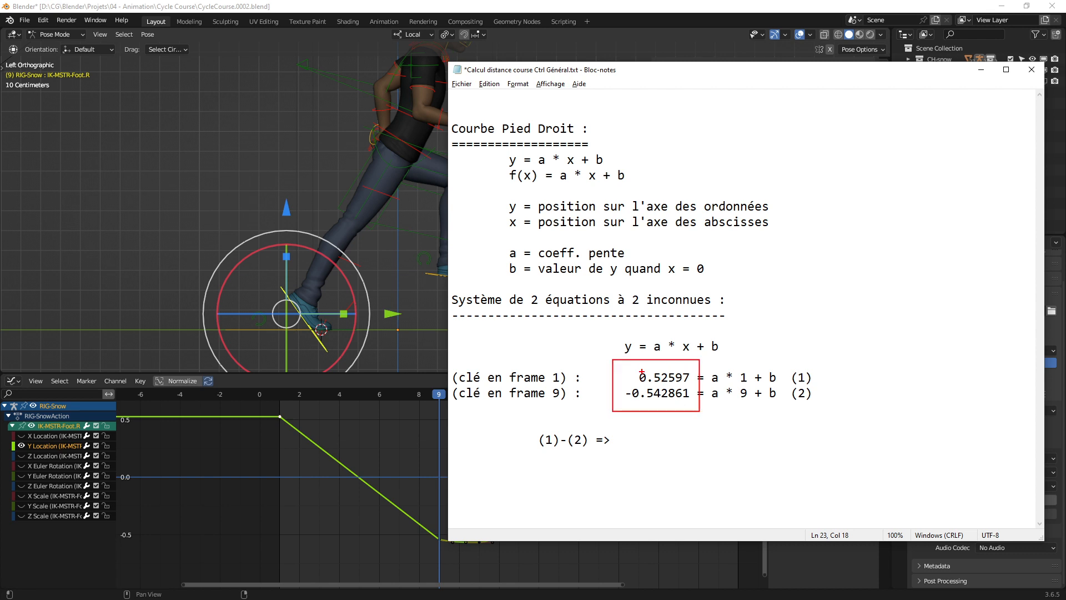
mouse_move(586, 335)
mouse_down()
mouse_move(607, 368)
mouse_move(629, 372)
mouse_move(615, 373)
mouse_move(621, 395)
mouse_move(602, 391)
mouse_up()
key(Escape)
drag(691, 377, 637, 378)
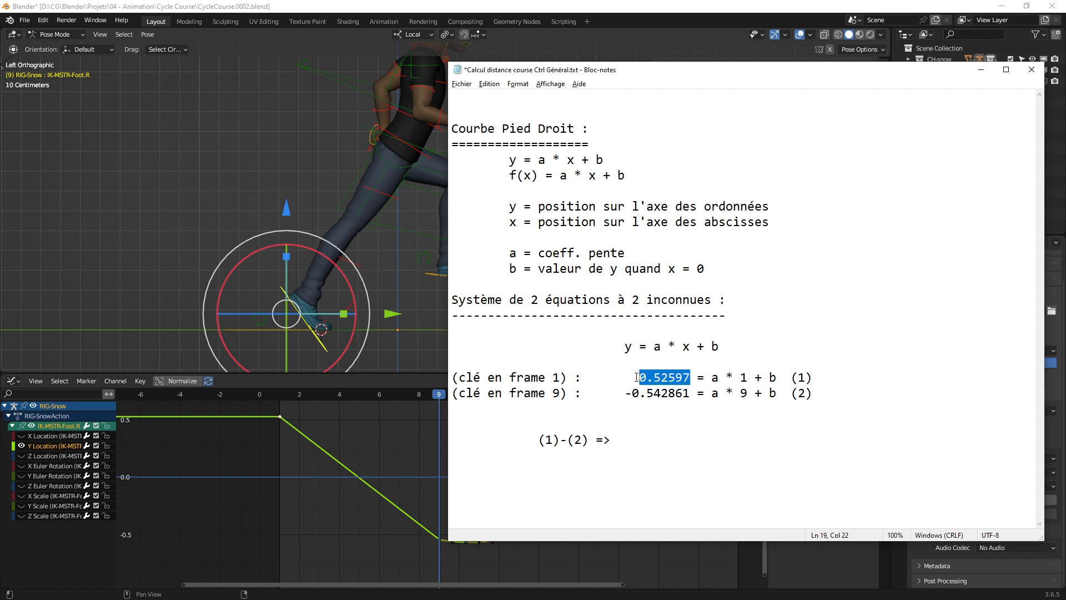
key(ctrl+c)
click(647, 439)
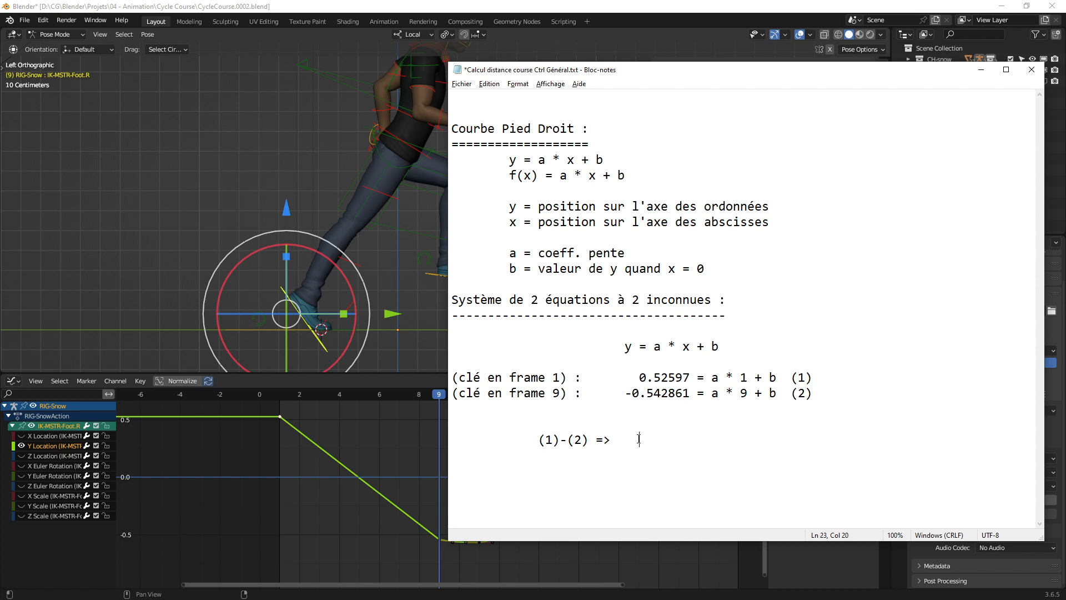
key(ctrl+v)
Step: Complete the left side of the subtraction with "- (-0.542861) =", copying the value from equation (2)
text(-)
key(Left)
text(è)
key(BackSpace)
text(()
drag(692, 393, 628, 396)
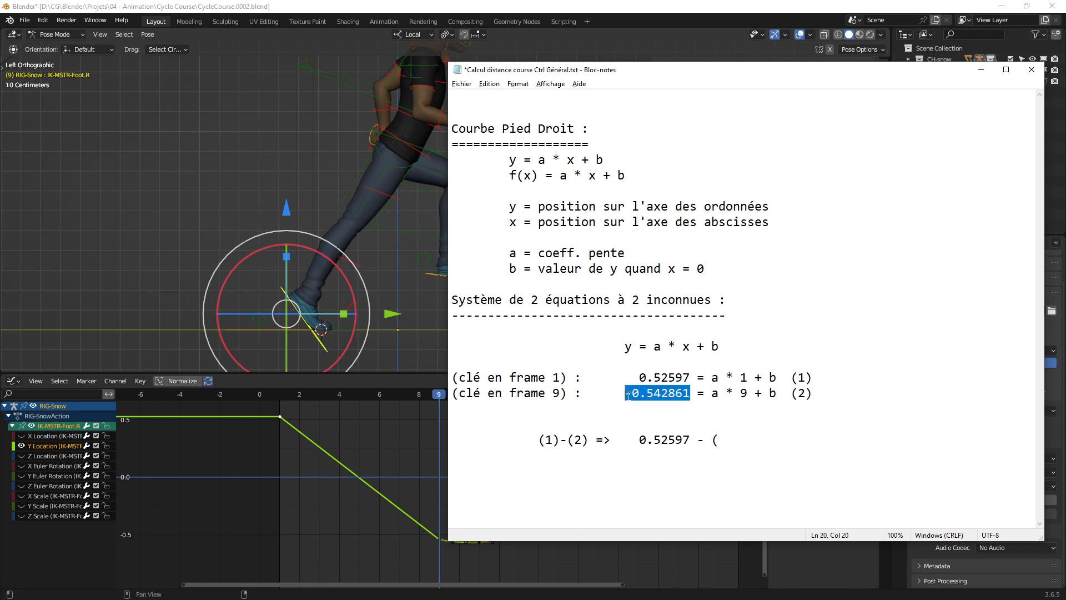
click(735, 444)
key(ctrl+v)
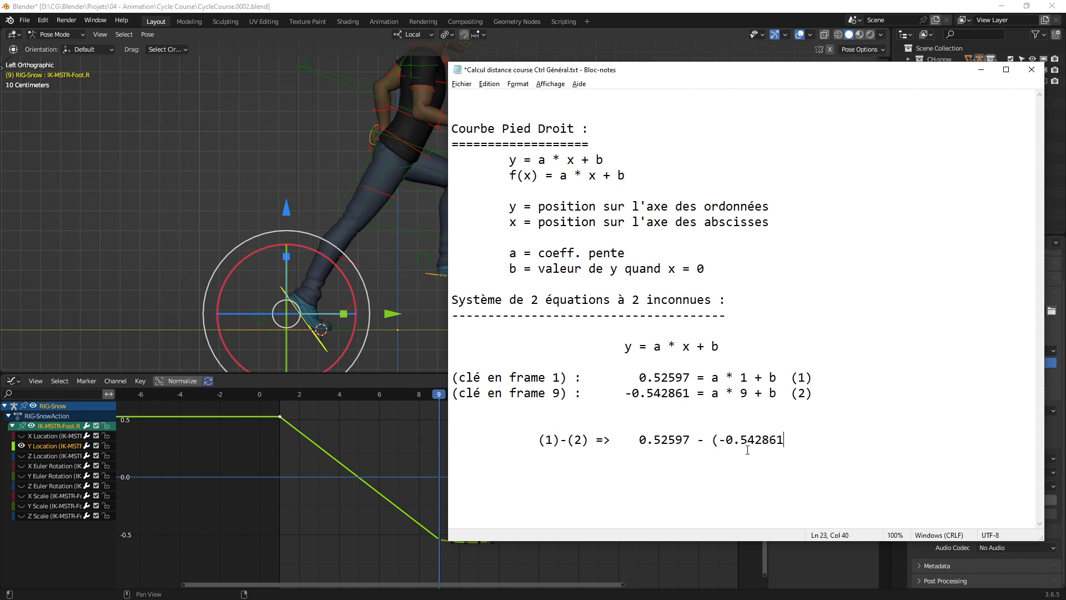
text() =)
Step: Remove the spaces around the left side's minus sign and append equation (1)'s right side, "a * 1 + b", followed by a minus sign
key(ctrl+2)
ctrl+drag(708, 365, 781, 384)
mouse_move(704, 387)
ctrl+mouse_down()
mouse_move(781, 413)
mouse_move(711, 379)
ctrl+mouse_up()
key(Escape)
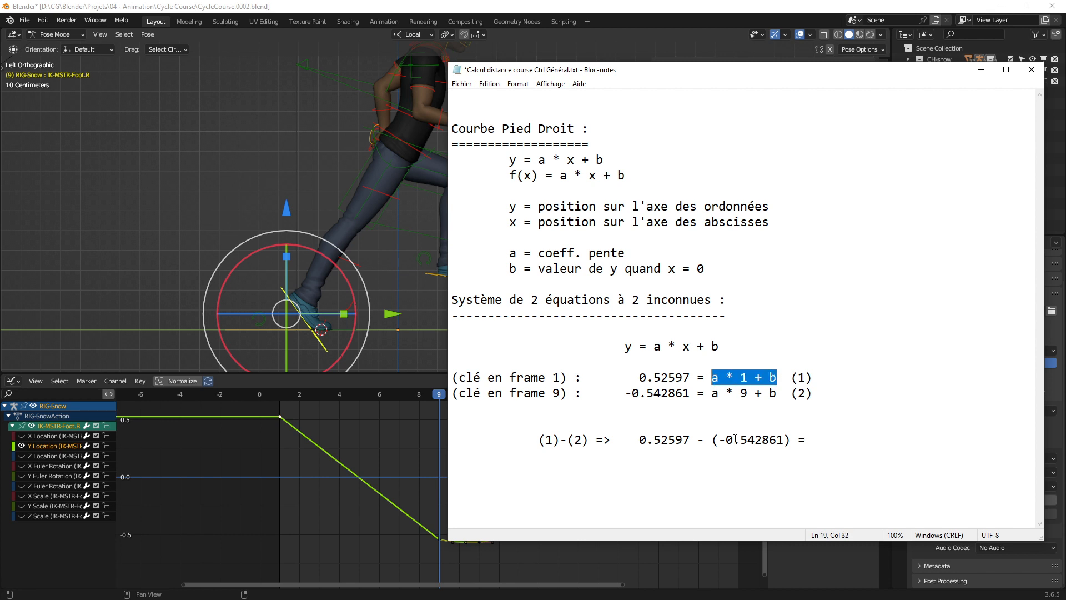
click(692, 438)
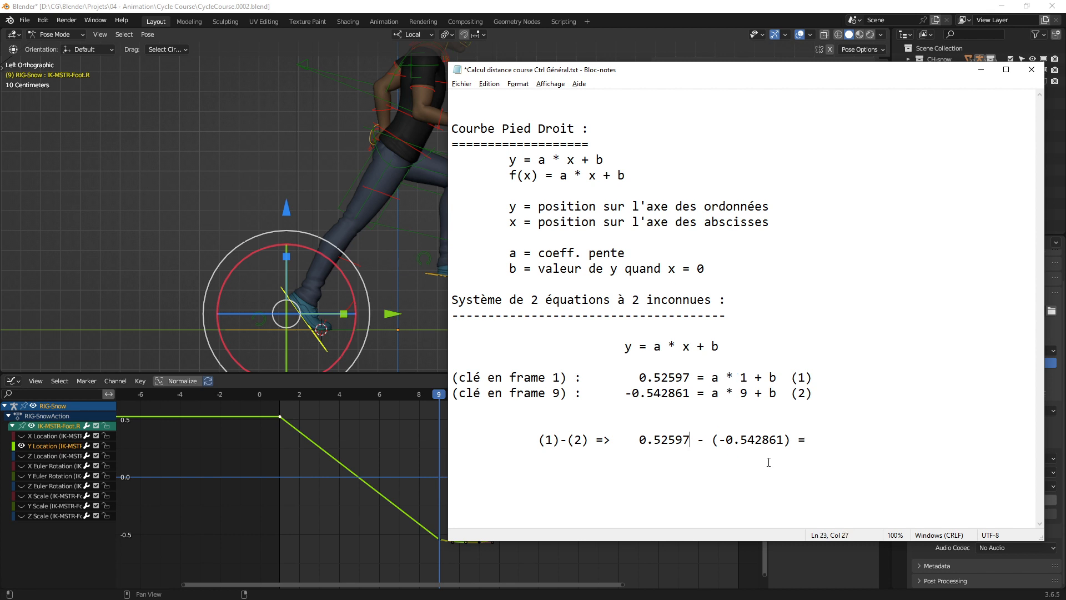
key(Delete)
key(Right)
key(Delete)
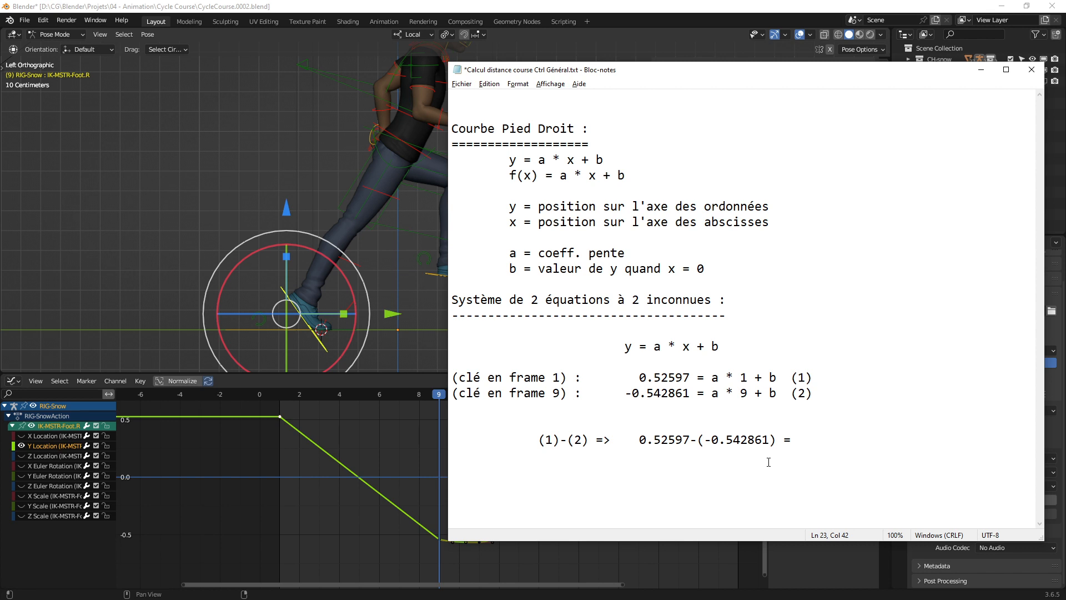
key(ctrl+v)
text(-)
Step: Finish the subtraction line with equation (2)'s right side in parentheses, "(a * 9 + b)"
drag(783, 393, 715, 395)
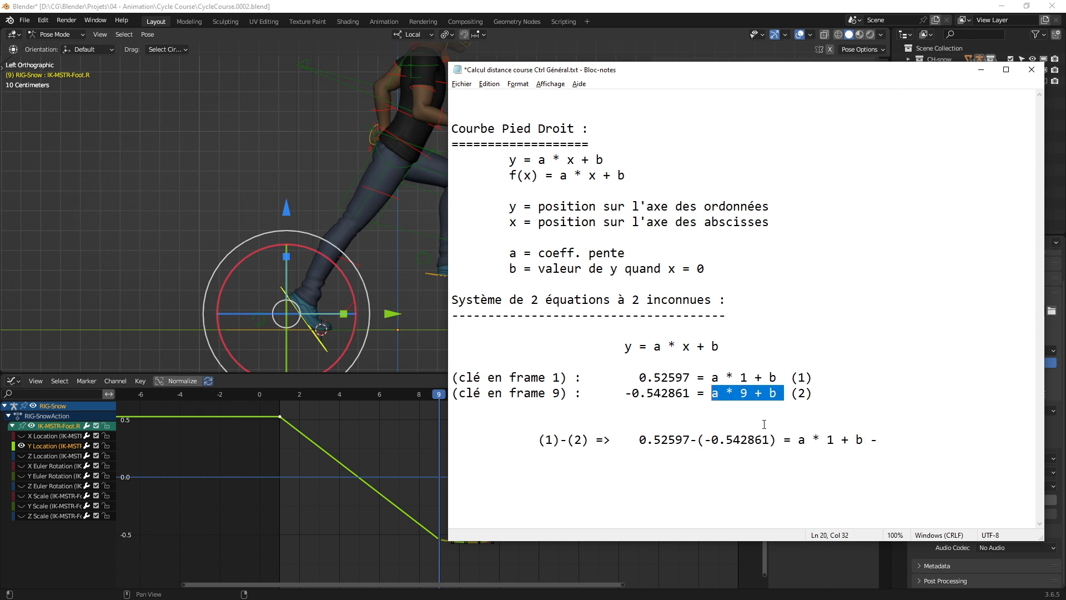
click(892, 439)
text(()
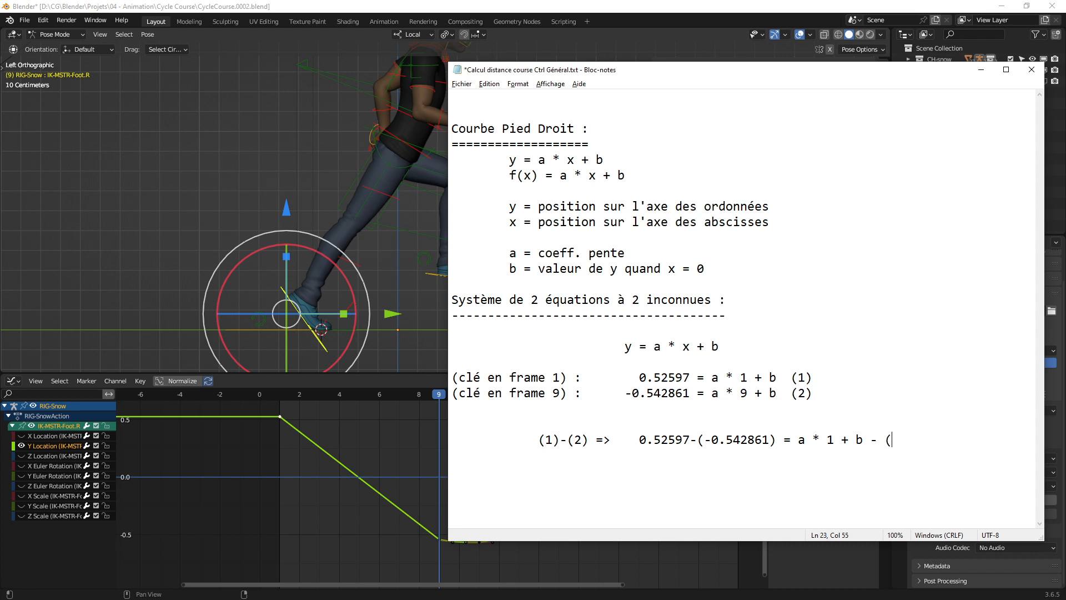
key(ctrl+v)
text())
key(Left)
key(BackSpace)
Step: Start a new "=>" line and compute 0.52597-(-0.542861) in the Windows Calculator
key(Return)
text(=>)
drag(777, 442, 639, 443)
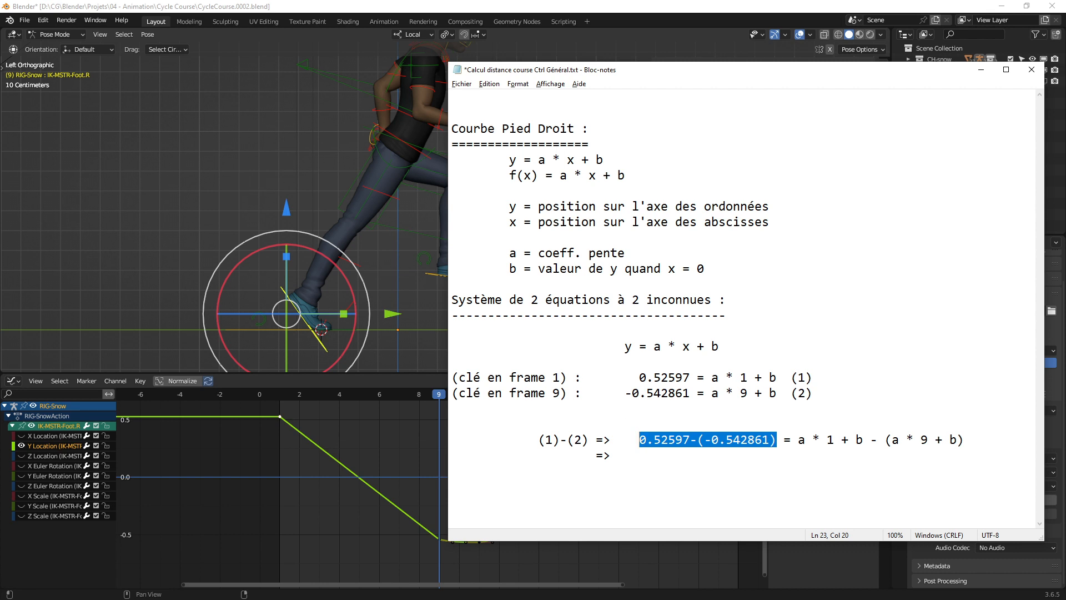
key(XF86Calculator)
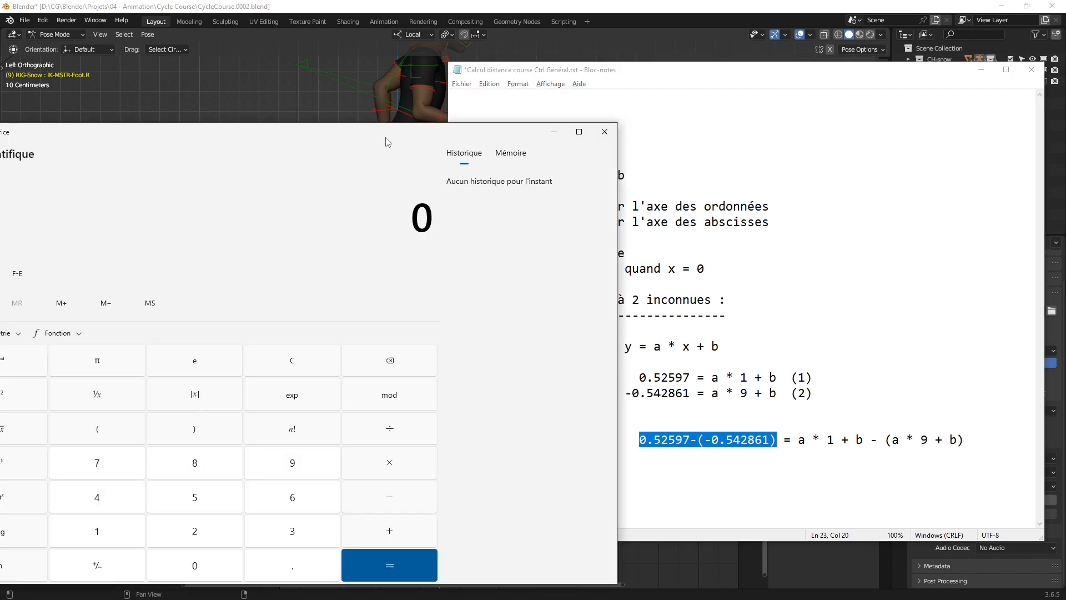
drag(387, 138, 455, 93)
key(ctrl+v)
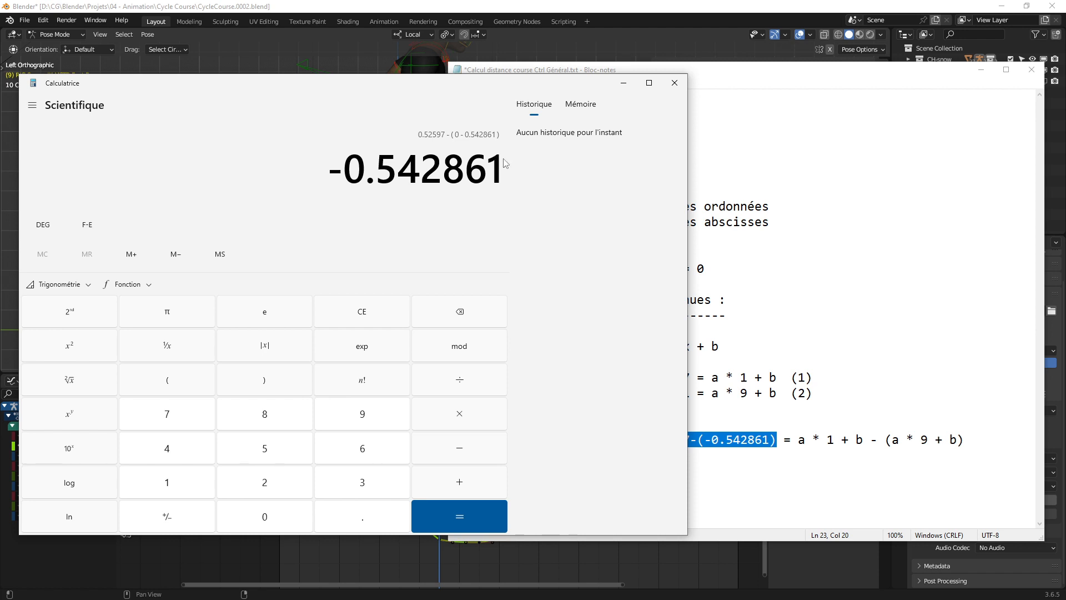
key(Return)
Step: Copy the calculated difference into the new "=>" line of the notes and align it with the left side above
drag(503, 167, 350, 168)
click(819, 342)
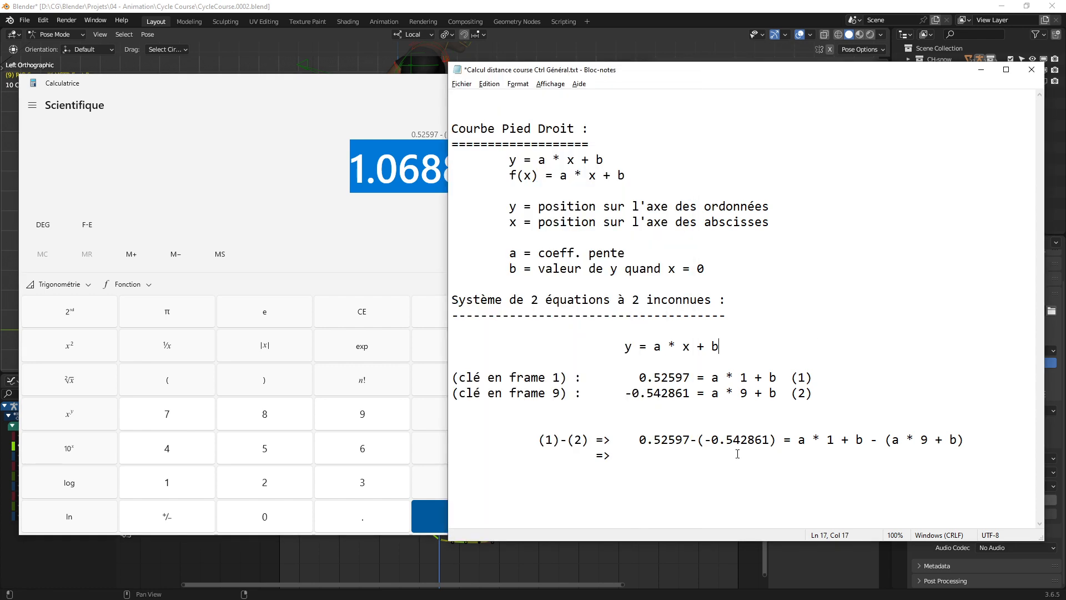
click(733, 456)
key(ctrl+v)
key(Left)
key(Left)
key(Left)
key(Left)
key(Left)
key(Left)
key(Left)
key(End)
Step: Write the expanded right side "= a + b - 9 * a - b" after the calculated difference
text(=)
text( a)
text( +)
text( b)
text( -)
text( a)
text(*)
key(BackSpace)
text(9 * a - b)
Step: Circle and strike out the cancelling + b and - b terms with the annotation pen, and clear the marks
mouse_move(833, 438)
mouse_down()
mouse_move(806, 462)
mouse_move(837, 451)
mouse_up()
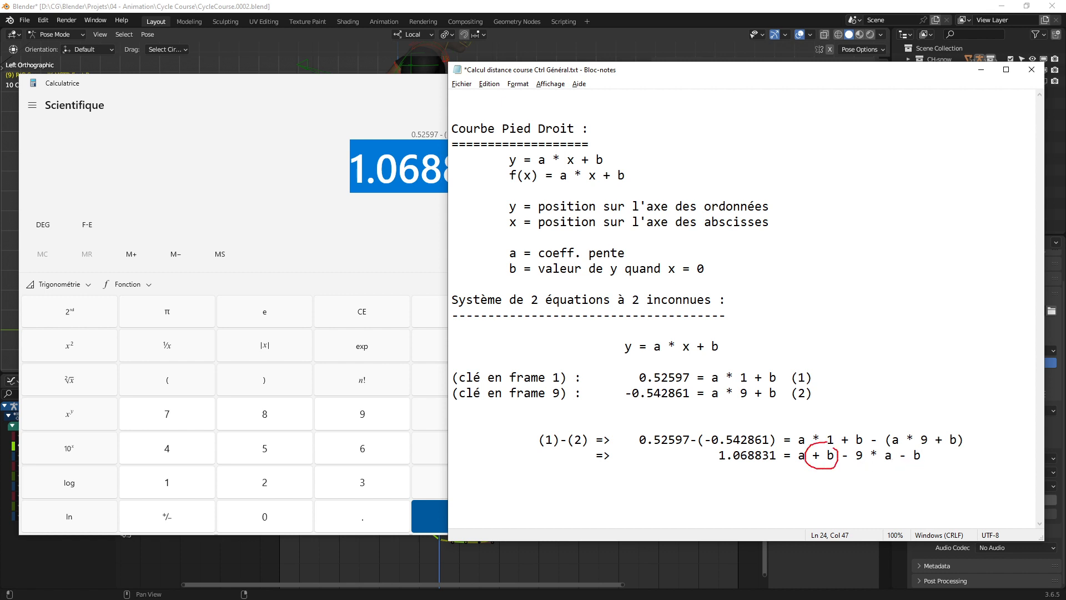
mouse_move(909, 443)
mouse_down()
mouse_move(915, 467)
mouse_move(917, 444)
mouse_up()
drag(812, 465, 848, 444)
drag(902, 466, 927, 445)
key(Escape)
Step: Add the line "=> 1.068831 = a - 9 * a" without the b terms
text(=>)
key(ctrl+v)
text(= a - 9)
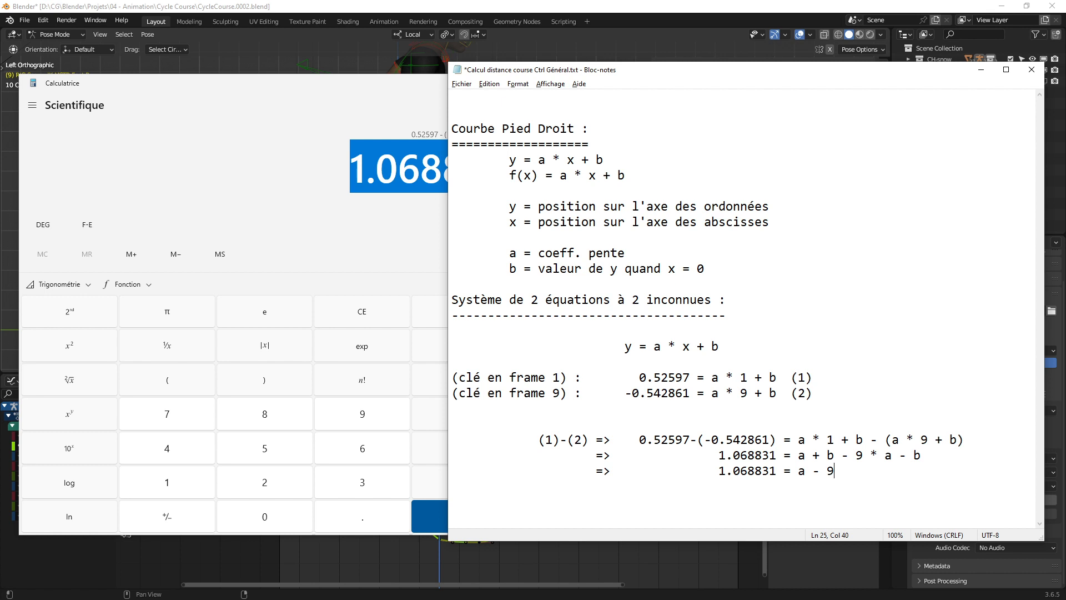
text( *)
text( a )
Step: Add the simplified line "=> 1.068831 = - 8 * a"
text(=> )
text(             1.068831 =)
text( -)
text( 8)
text( * a)
Step: Insert a series of blank lines below the last equation to make room for more work
click(849, 486)
key(Return)
key(Return)
key(Return)
key(Return)
key(Return)
key(Return)
key(Return)
key(Return)
key(Return)
key(Return)
key(Return)
key(Return)
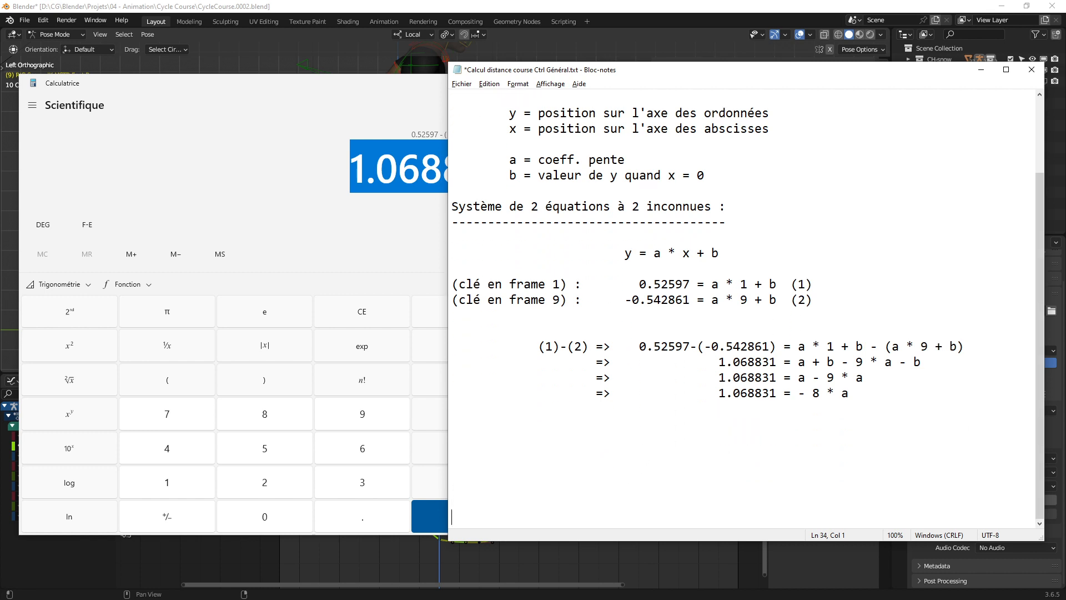
Step: Begin the next derivation line with "=> 1.068831 / -8 =" directly below the "- 8 * a" equation
click(525, 344)
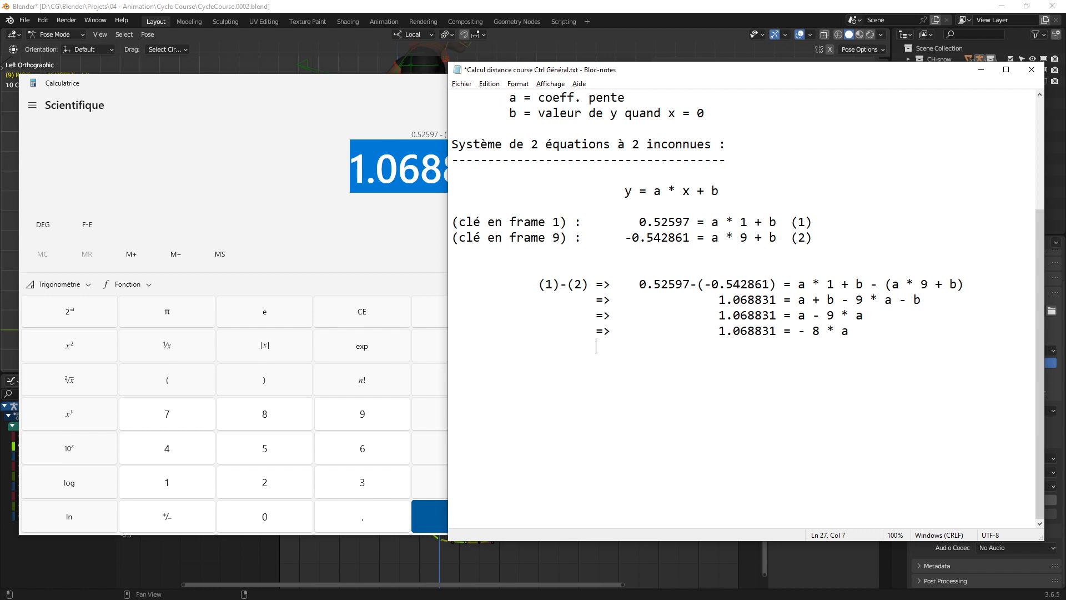
text(=>)
key(BackSpace)
key(Up)
key(Down)
key(ctrl+v)
text(/ -)
text(8)
text( = )
Step: Complete the division line's right side with "(- 8 * a) / -8"
text(-)
text(()
text( 8)
text( *)
text( a)
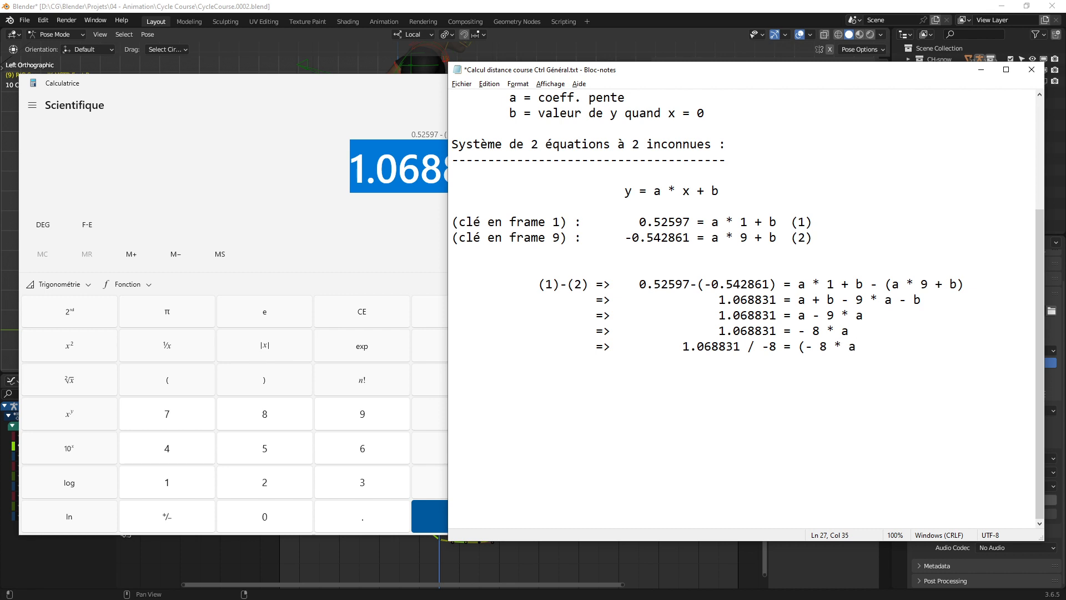
text() / -8)
Step: Add the line "=> -1.068831 / 8 =", copying the number from the line above
key(Return)
text(=>             -)
key(Up)
key(Left)
key(shift+Right)
key(shift+Right)
key(shift+Right)
key(shift+Right)
key(shift+Right)
key(shift+Right)
key(shift+Right)
key(shift+Right)
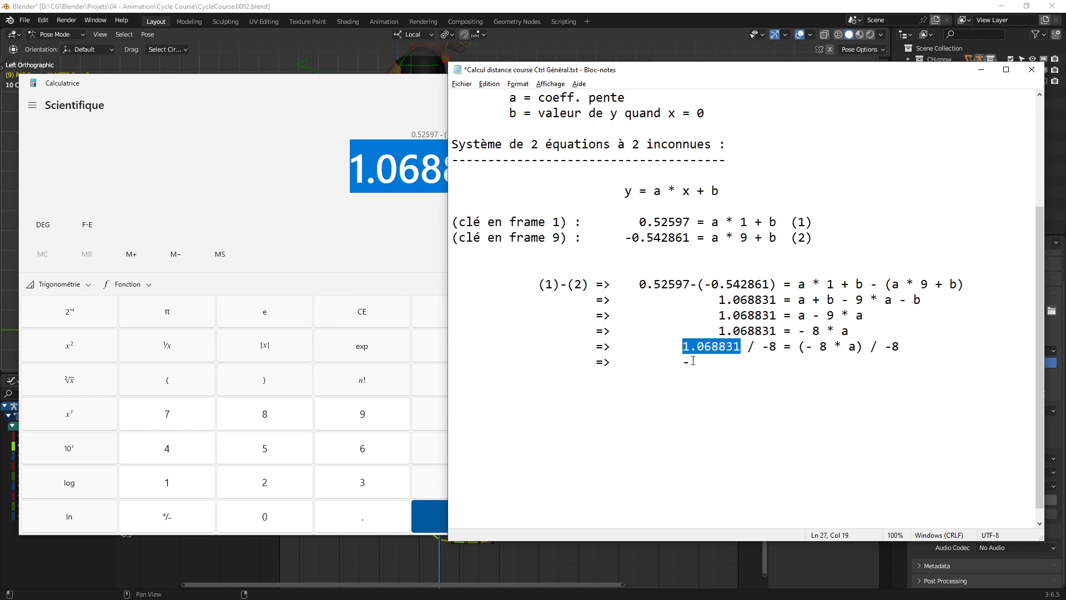
click(693, 361)
key(ctrl+v)
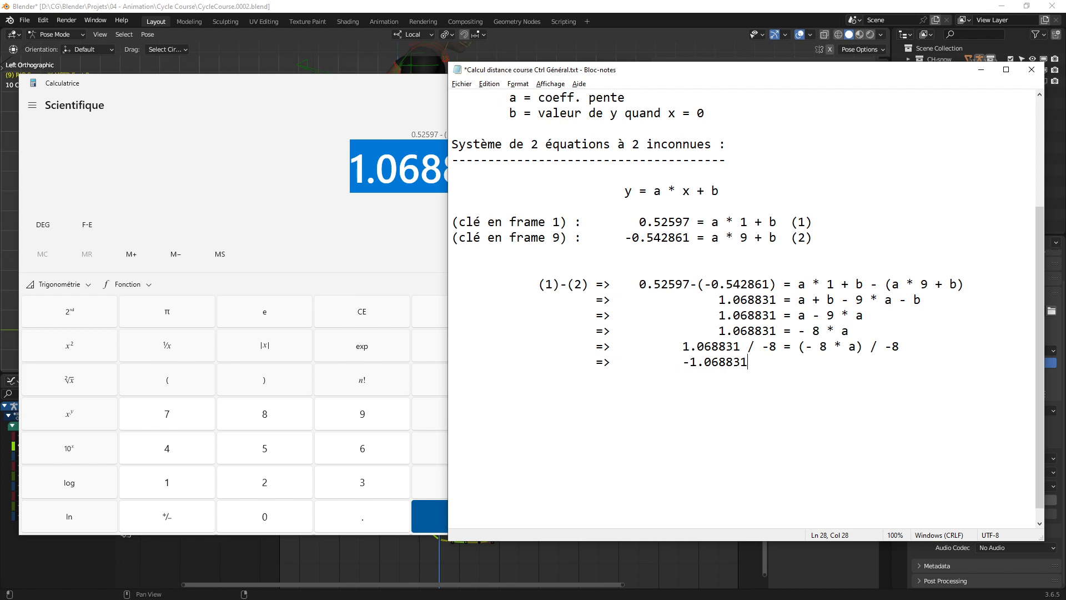
text(/ 8 =)
Step: Handwrite the fractions 1/-8 = -8a/-8 below the equations, and frame the "1.068831 / -8 = (- 8 * a) / -8" line with an arrow to them
mouse_move(830, 343)
mouse_down()
mouse_move(827, 333)
mouse_move(803, 339)
mouse_move(847, 349)
mouse_move(845, 332)
mouse_up()
key(Escape)
key(ctrl+2)
mouse_move(607, 425)
mouse_down()
mouse_move(619, 427)
mouse_move(583, 441)
mouse_move(648, 435)
mouse_up()
drag(582, 459, 621, 448)
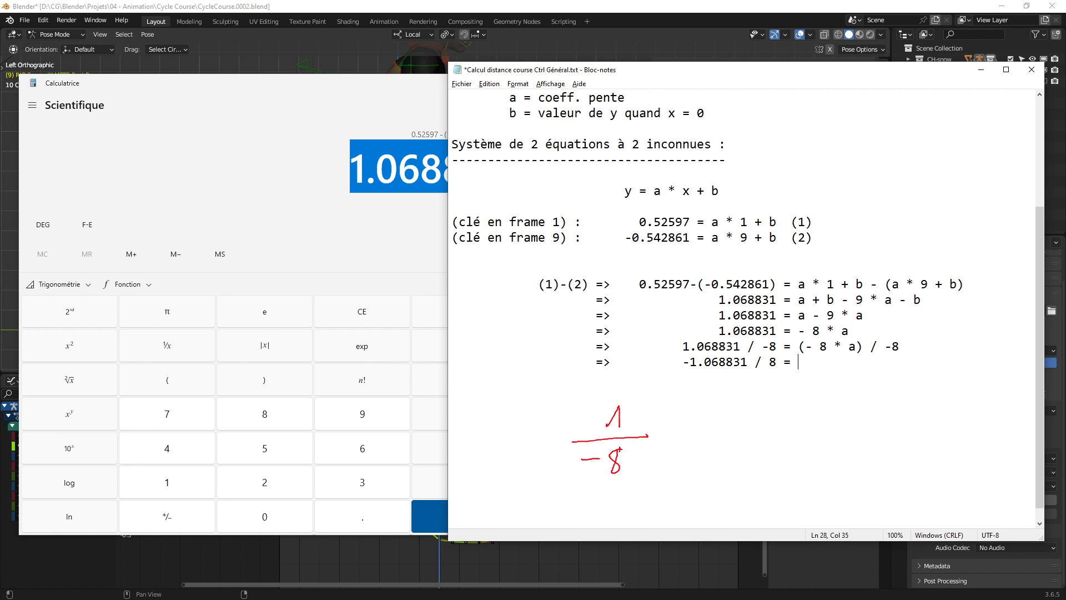
drag(687, 431, 700, 431)
mouse_move(688, 439)
mouse_down()
mouse_move(777, 410)
mouse_move(802, 418)
mouse_move(812, 438)
mouse_up()
drag(754, 463, 791, 452)
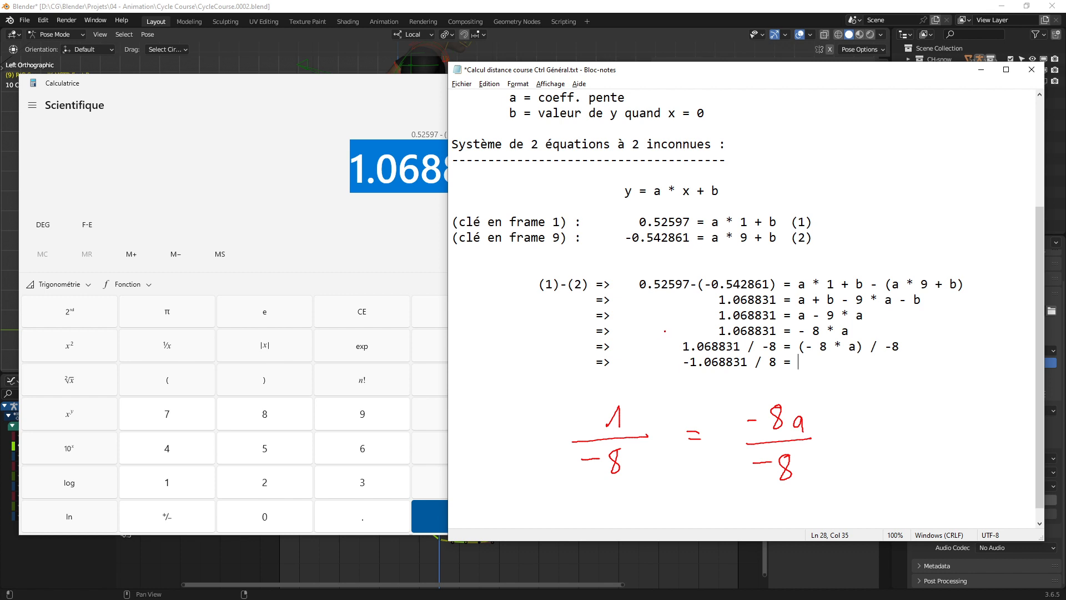
mouse_move(664, 331)
mouse_down()
mouse_move(925, 360)
mouse_move(910, 360)
mouse_move(846, 434)
mouse_move(864, 440)
mouse_up()
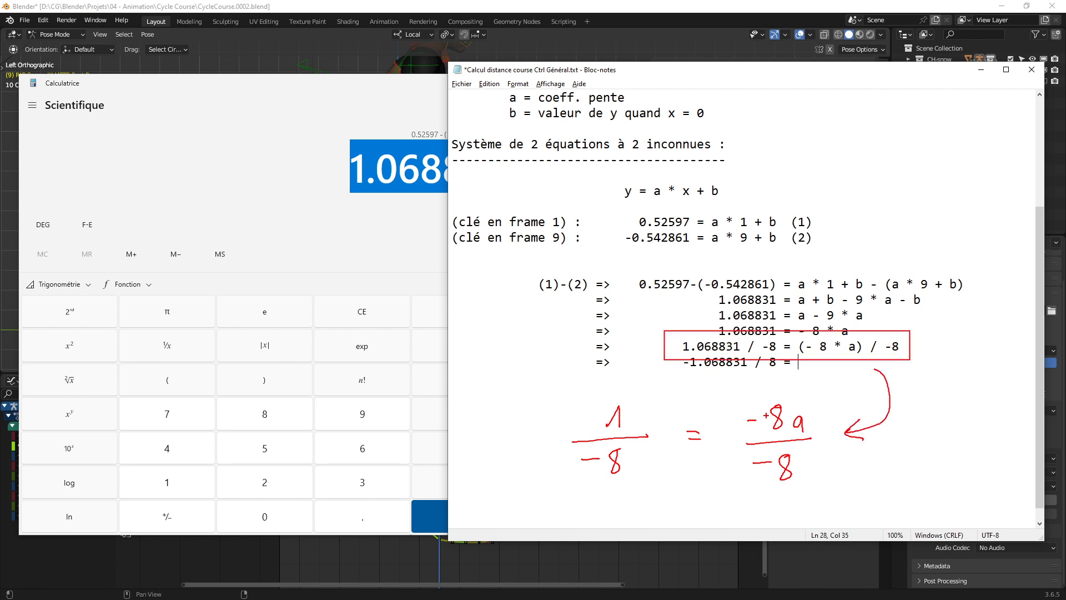
Step: Strike out both 8s in the handwritten right fraction, circle its a, extend the other numerator to "1,06...", and clear the annotations
drag(749, 433, 785, 405)
drag(764, 483, 793, 453)
mouse_move(629, 426)
mouse_down()
mouse_move(626, 434)
mouse_move(639, 415)
mouse_move(648, 420)
mouse_move(637, 428)
mouse_up()
click(666, 423)
click(670, 423)
mouse_move(795, 405)
mouse_down()
mouse_move(794, 440)
mouse_move(805, 440)
mouse_up()
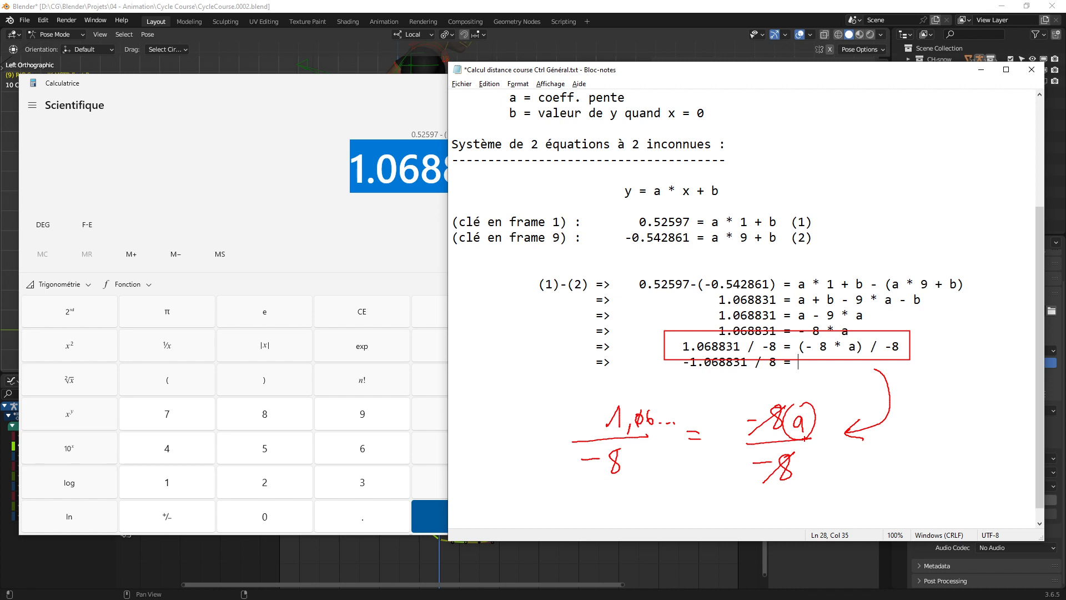
key(Escape)
Step: Complete the last derivation line with "a" and begin a separate result line "a =" beneath it
text(a)
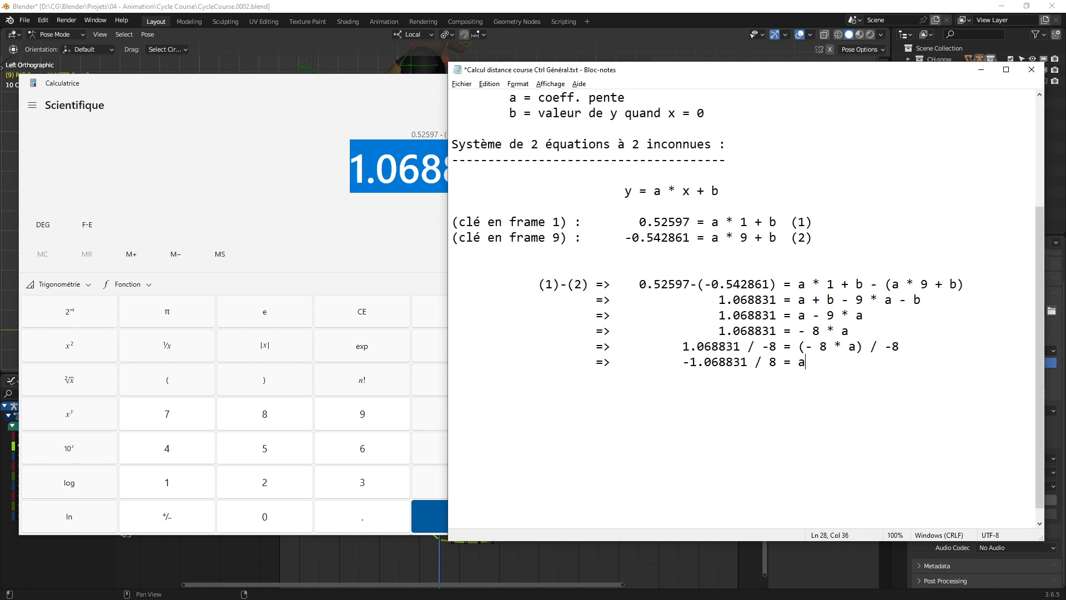
key(Return)
key(Return)
text(a)
text( =)
Step: Copy "-1.068831 / 8" from the last derivation line and evaluate it in the calculator
drag(779, 361, 682, 362)
key(ctrl+c)
click(319, 100)
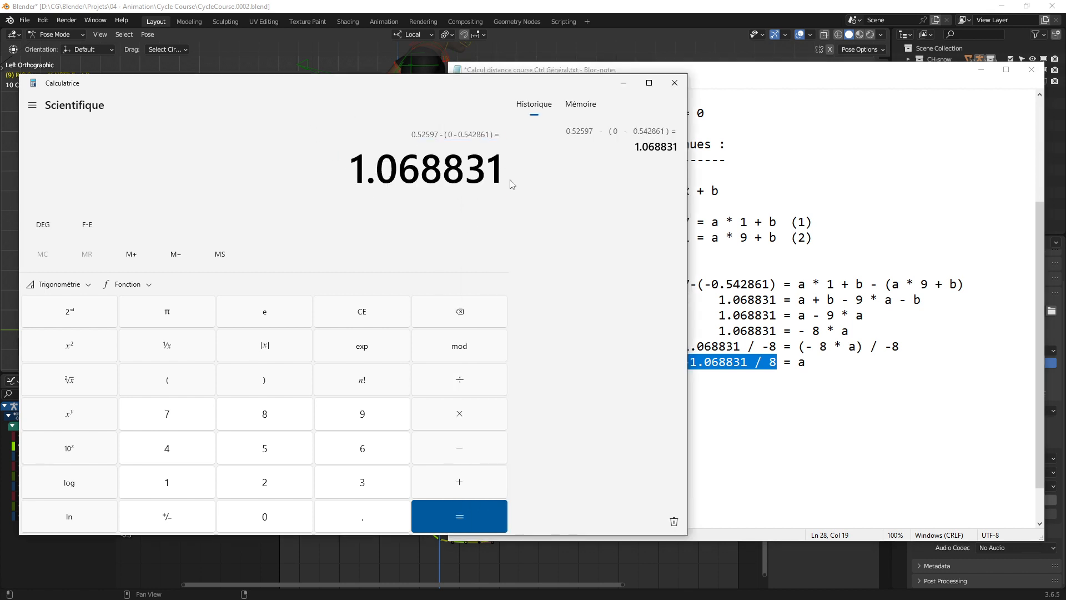
key(ctrl+v)
click(468, 516)
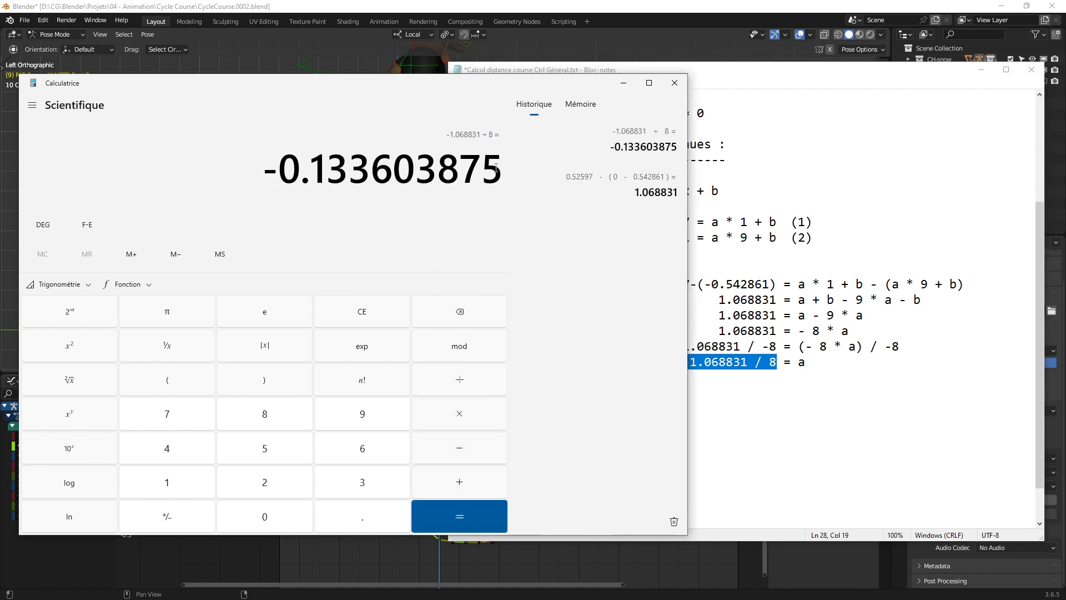
Step: Copy the calculator's result into the notes after "a =", giving "a = -0.133603875"
drag(499, 169, 269, 172)
key(ctrl+c)
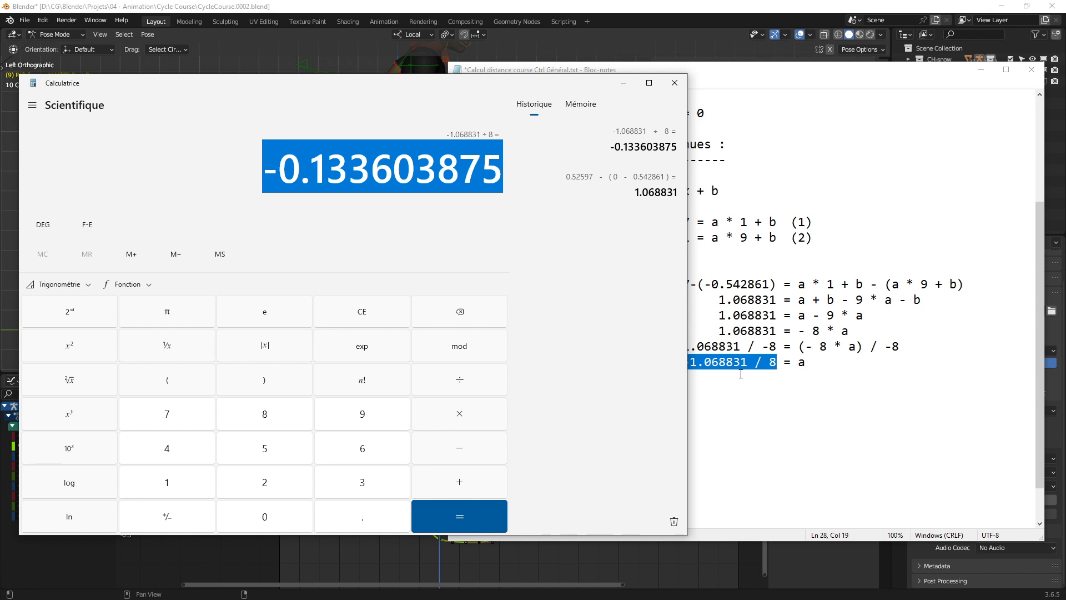
click(714, 395)
key(ctrl+v)
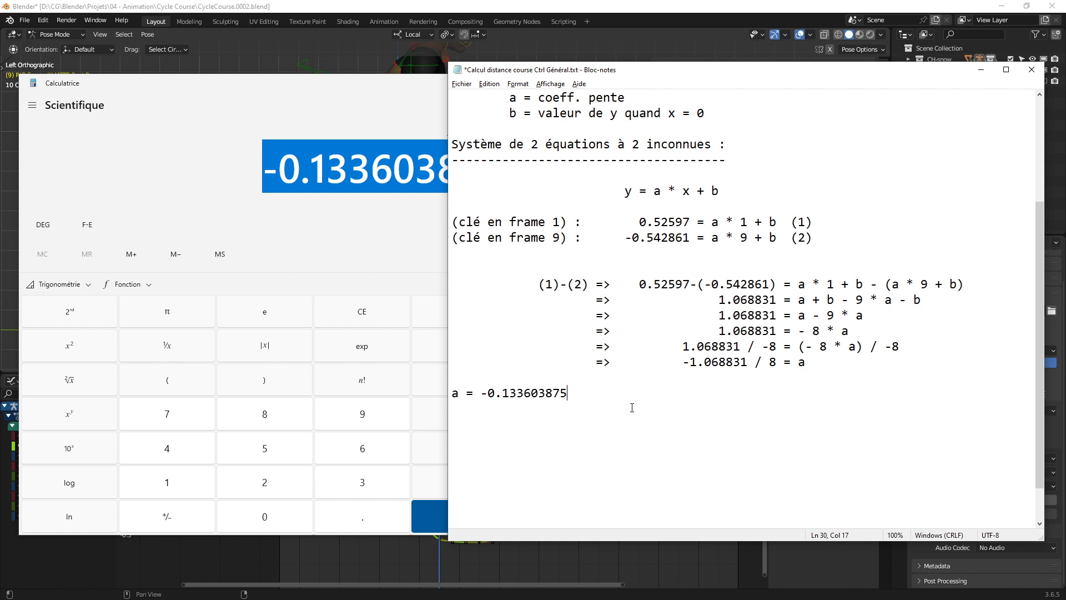
Step: Copy the "Courbe Pied Droit :" heading with its underline and paste it below the line giving the value of a
key(Return)
key(Return)
drag(684, 62, 683, 33)
scroll(618, 195, up, 3)
drag(604, 123, 452, 100)
key(ctrl+c)
scroll(599, 276, down, 2)
scroll(599, 276, down, 2)
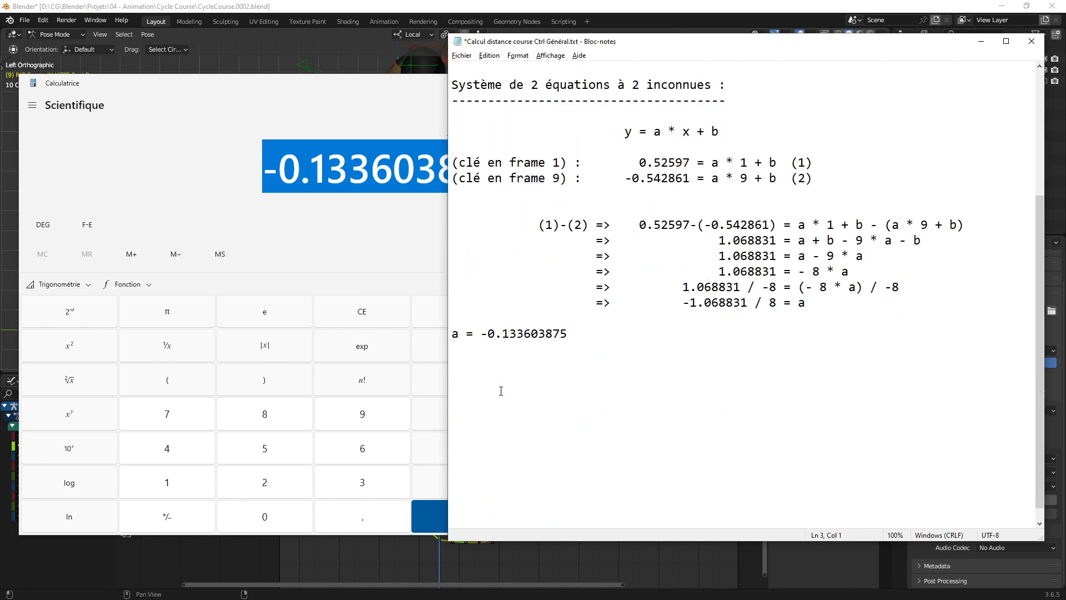
click(528, 380)
key(ctrl+v)
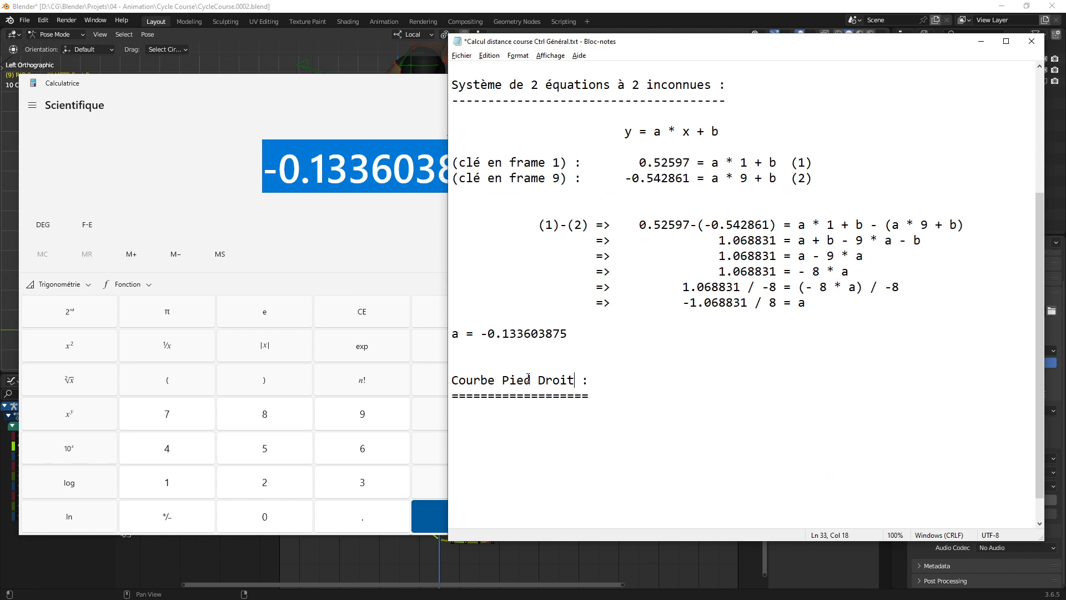
Step: Rename the pasted heading "Courbe Ctrl Général :", lengthen its underline by "==", and add blank lines beneath it
key(ctrl+shift+Left)
key(ctrl+shift+Left)
text(Ctrl Général)
key(Down)
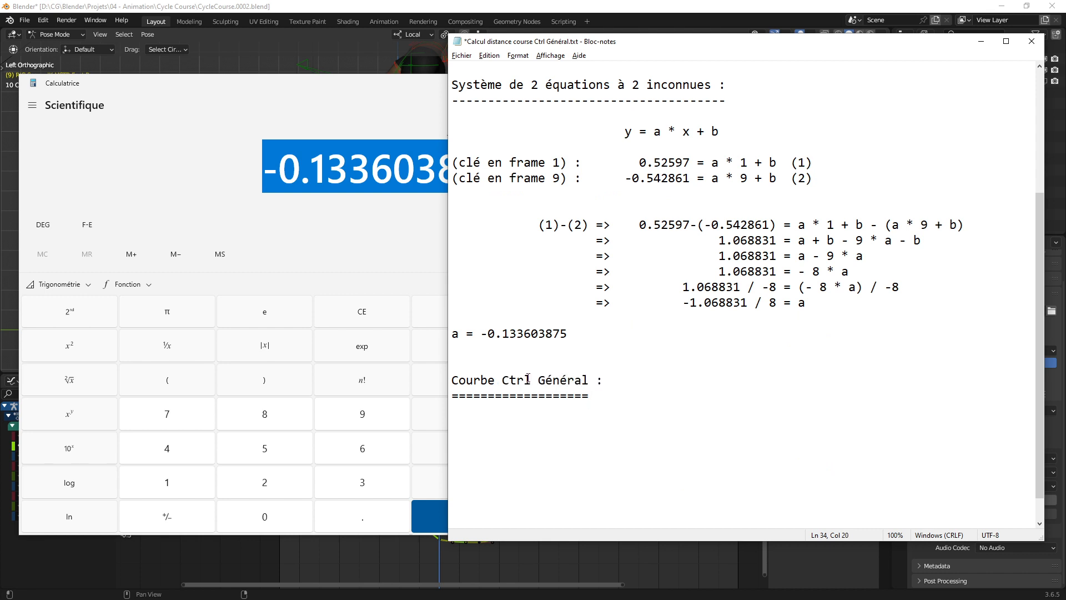
text(==)
key(Return)
key(Return)
Step: Copy the frame 1 and frame 9 equations under the "Courbe Ctrl Général :" heading, separated from its underline by a blank line
scroll(644, 216, up, 1)
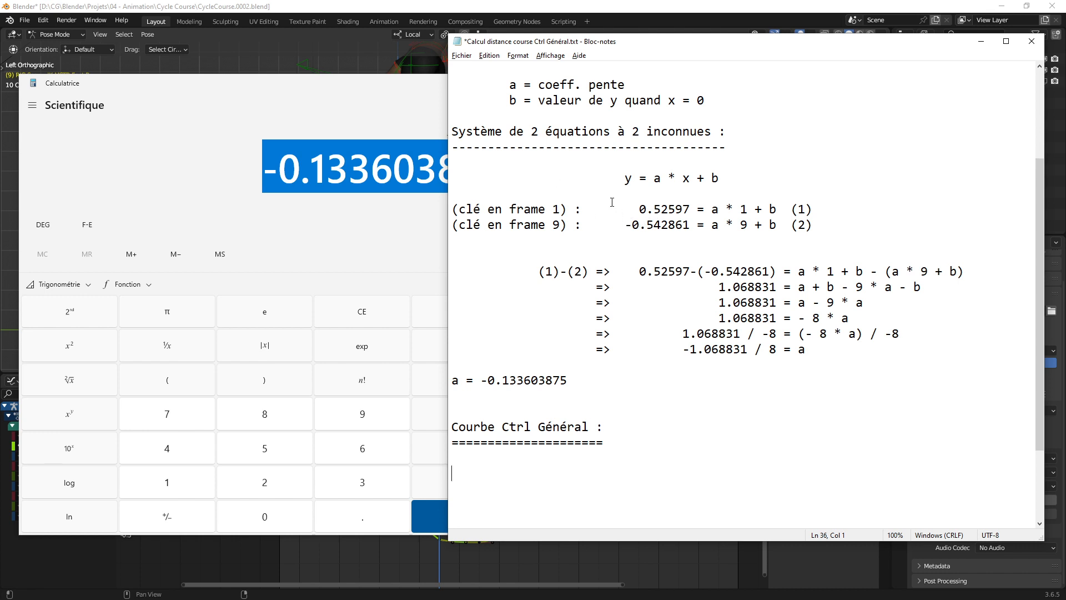
scroll(613, 201, down, 1)
scroll(615, 191, up, 1)
drag(816, 226, 452, 210)
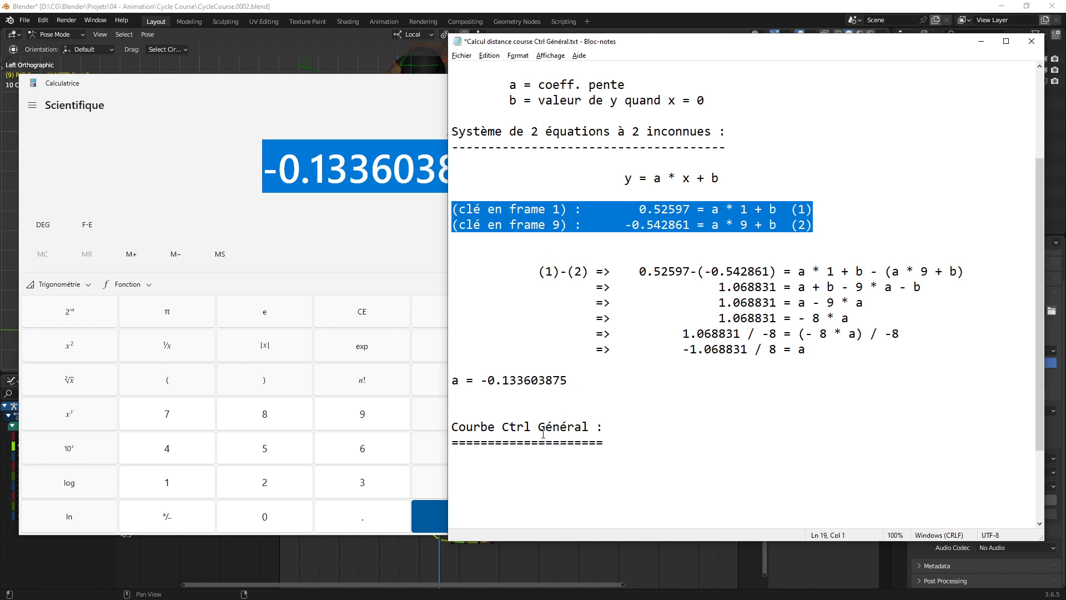
key(ctrl+c)
click(504, 458)
key(ctrl+v)
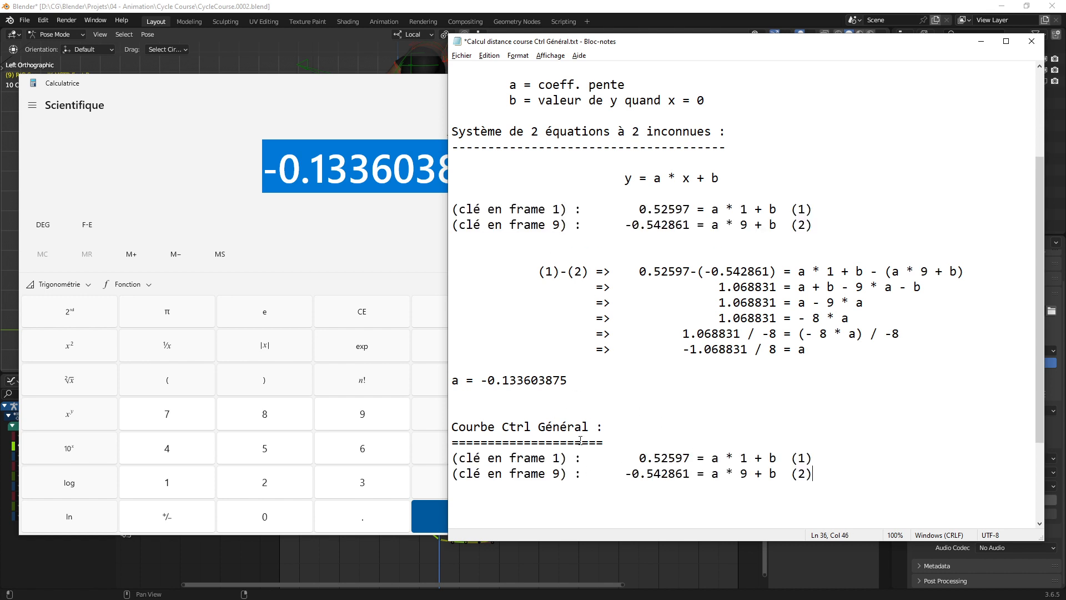
scroll(581, 440, down, 1)
click(609, 395)
key(Return)
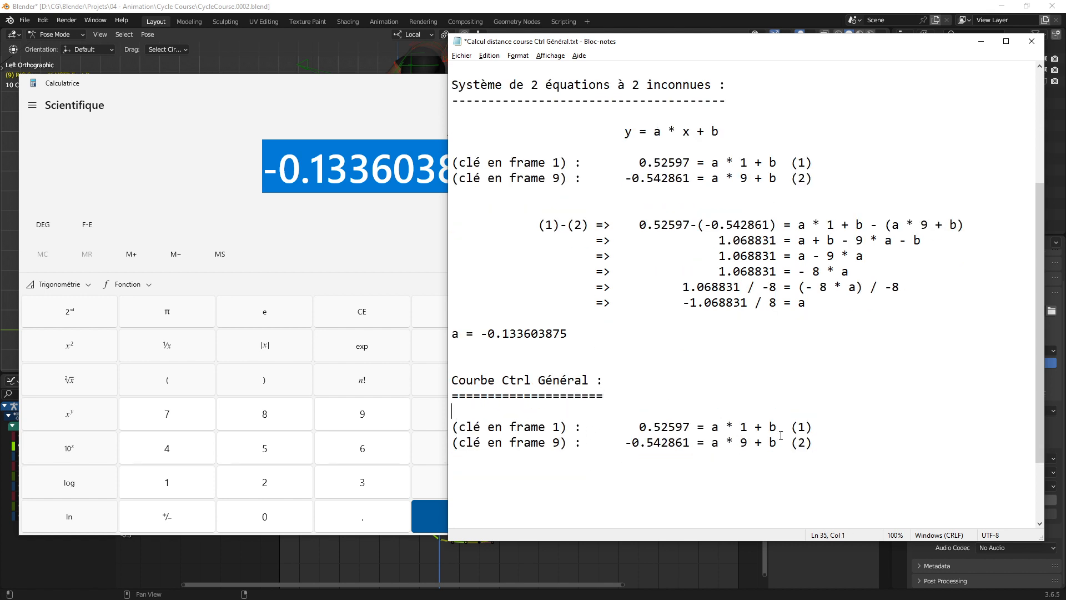
Step: Delete the y values, the multipliers 1 and 9, and the (1) and (2) labels from the two copied equations
drag(689, 427, 625, 443)
key(BackSpace)
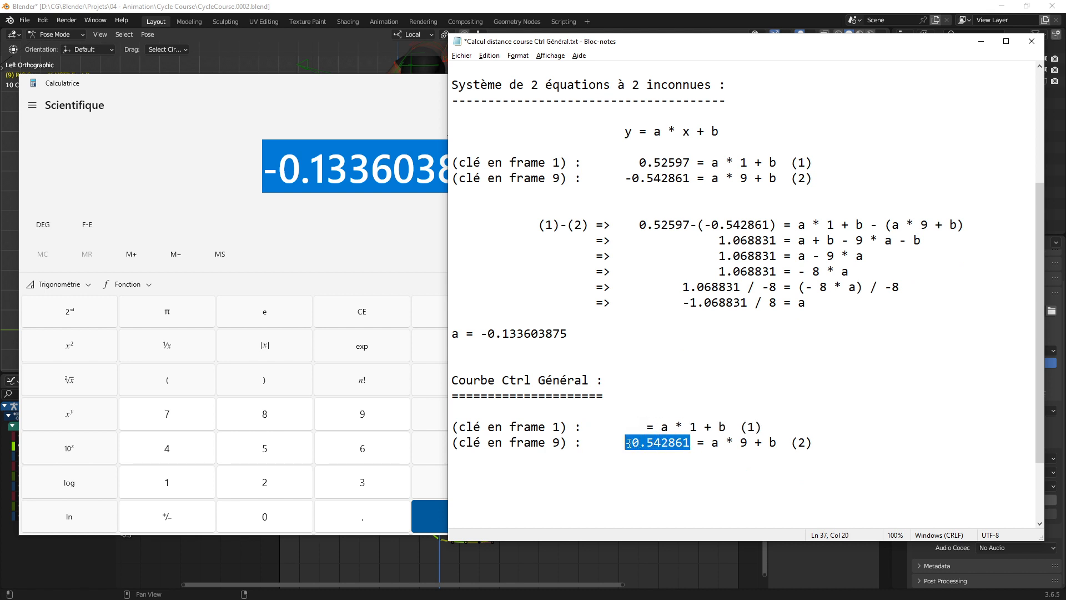
key(BackSpace)
drag(701, 427, 676, 442)
key(BackSpace)
key(BackSpace)
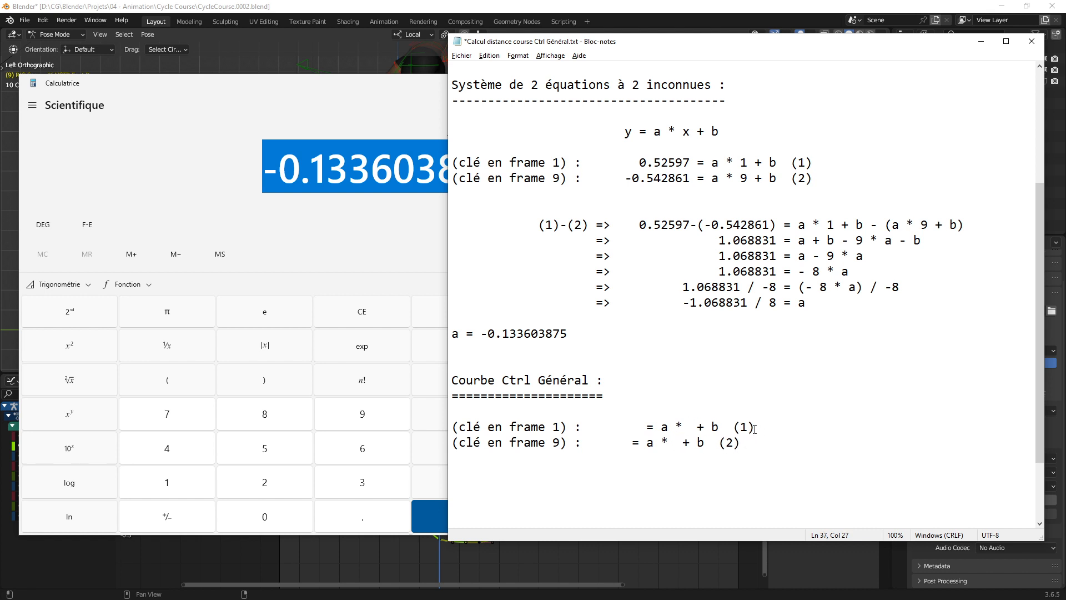
drag(756, 427, 720, 442)
key(BackSpace)
key(BackSpace)
click(638, 426)
Step: Switch to Blender, select the P-root control, centre it in the viewport and enlarge the Graph Editor
click(381, 13)
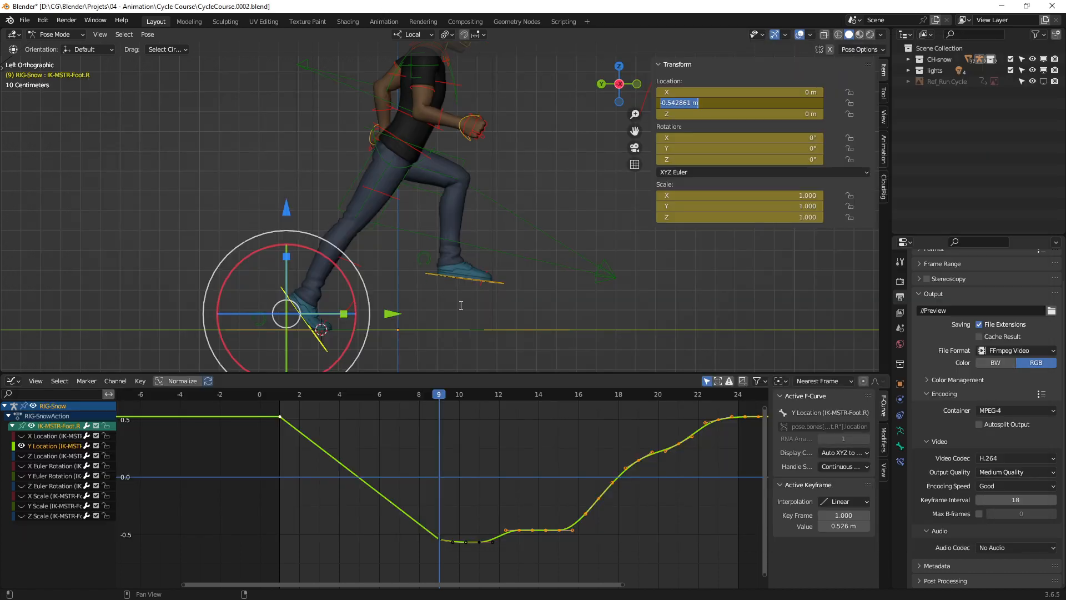
key(Return)
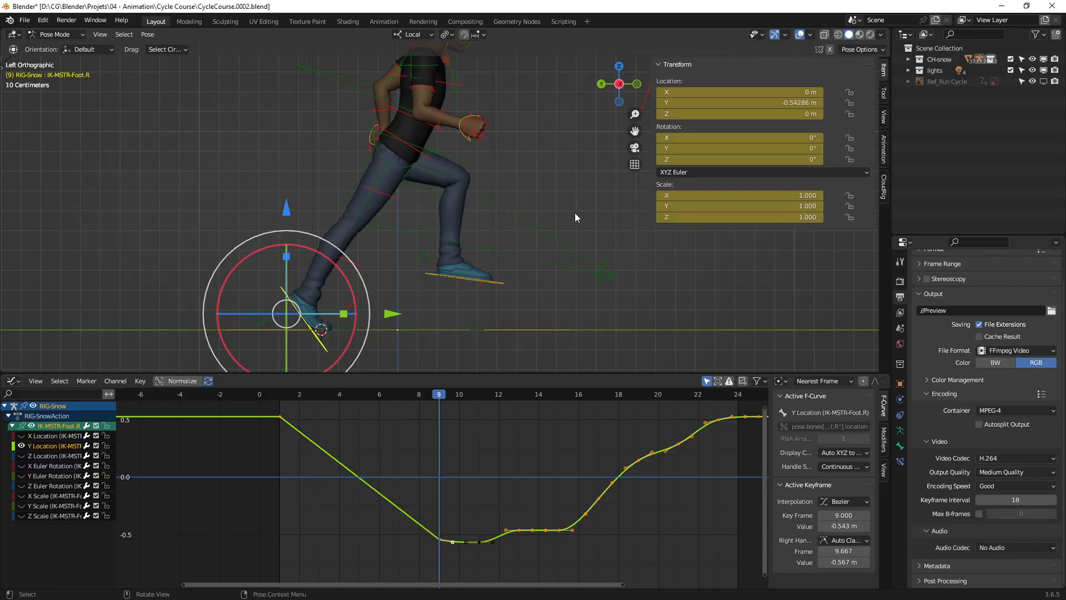
middle_drag(574, 212, 468, 308)
click(467, 311)
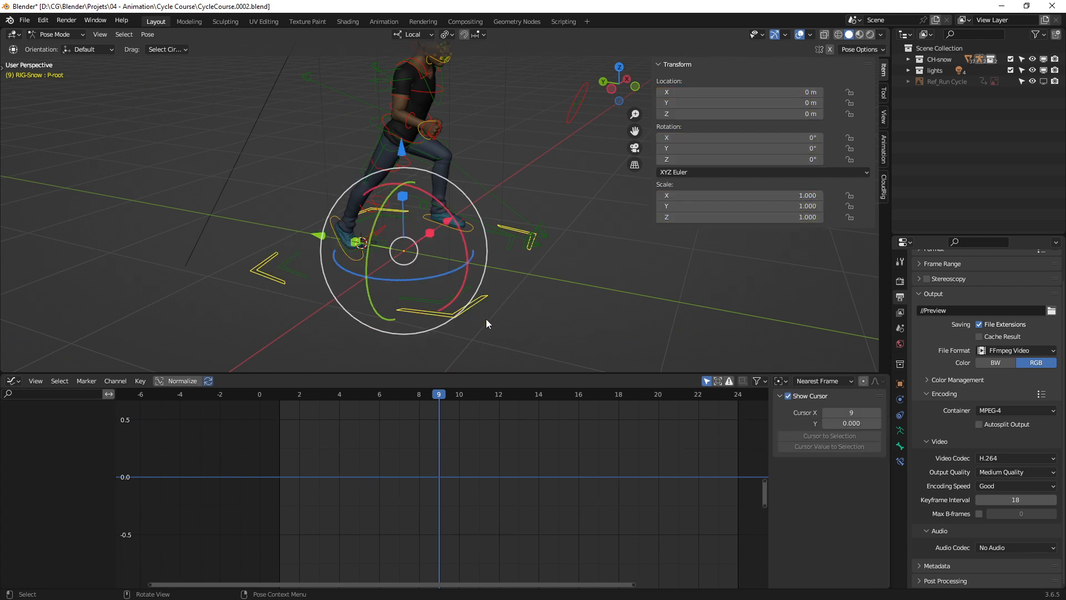
key(KP_Decimal)
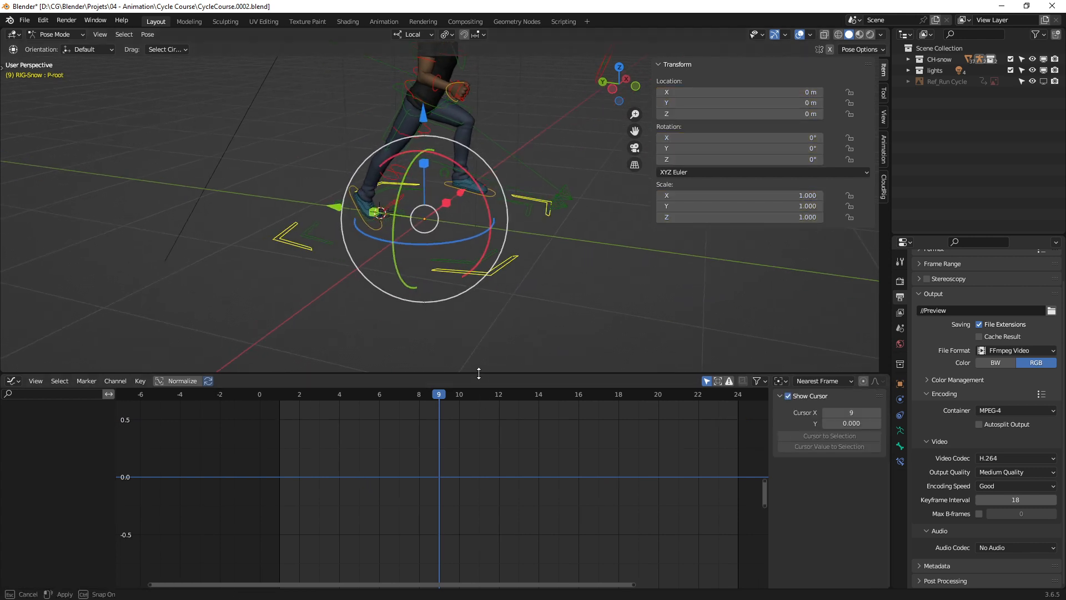
drag(478, 372, 478, 285)
middle_drag(350, 422, 437, 399)
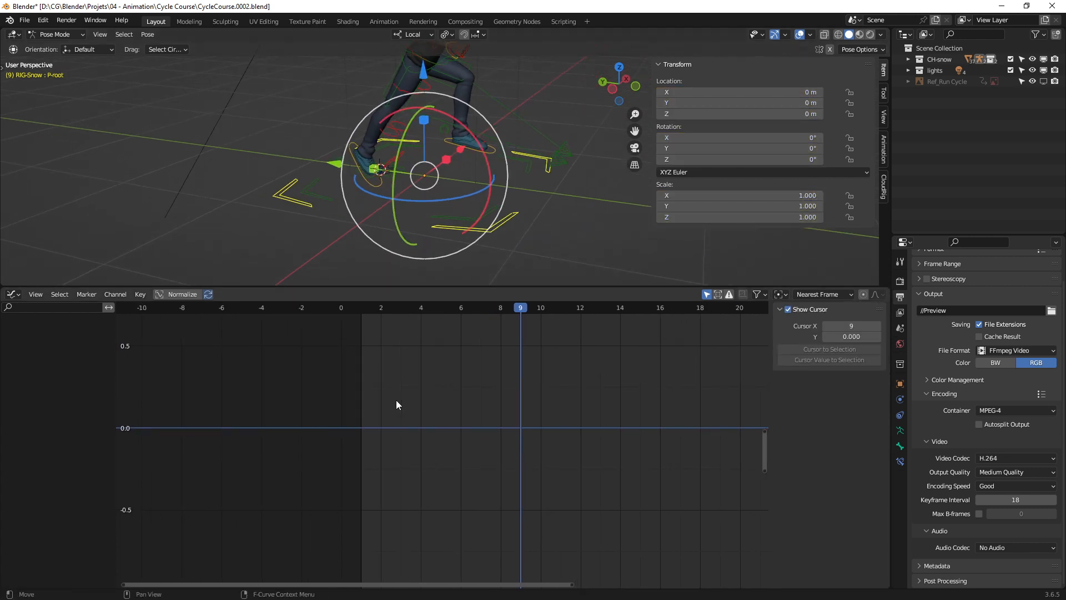
Step: Set the current frame to 1 and sketch over the graph from value 0 at that frame
click(365, 307)
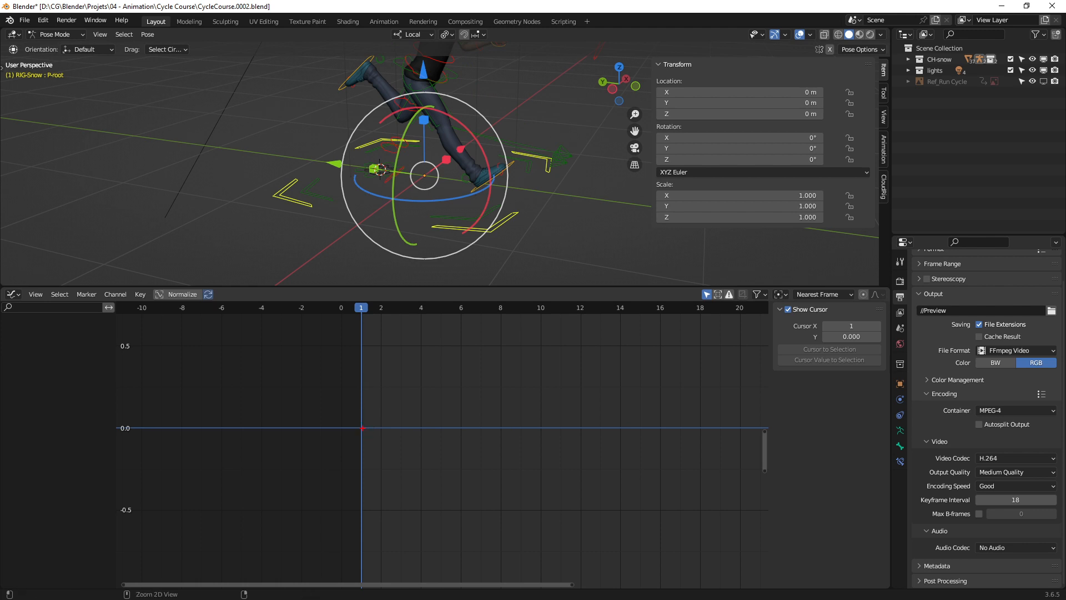
mouse_move(361, 427)
shift+mouse_down()
mouse_move(597, 572)
mouse_move(575, 587)
shift+mouse_up()
key(Escape)
Step: Compare the animation curves of the right foot control and the P-root control in the Graph Editor
click(512, 165)
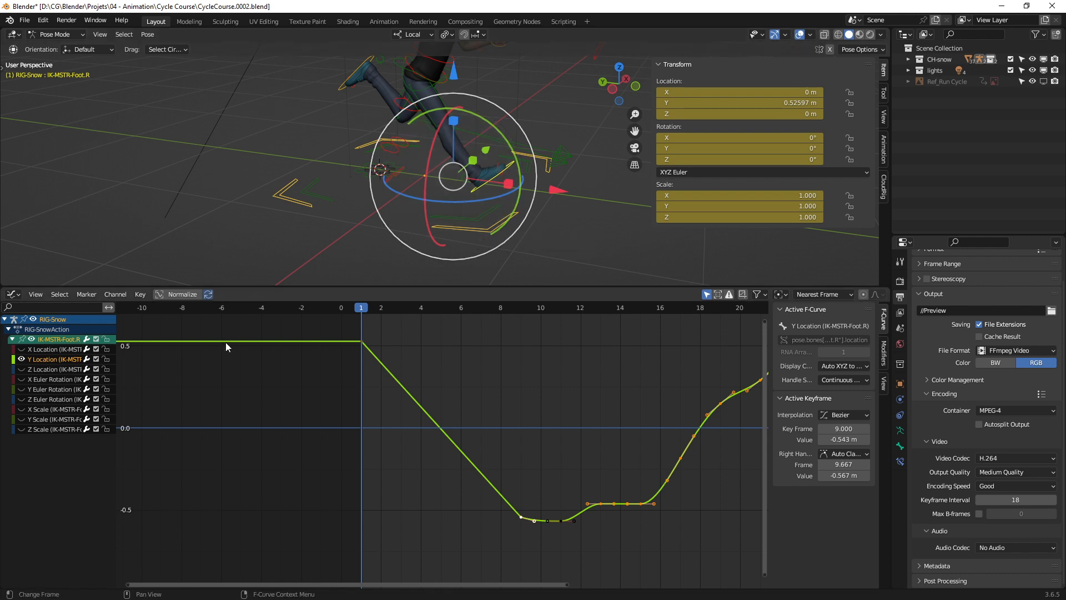
click(471, 230)
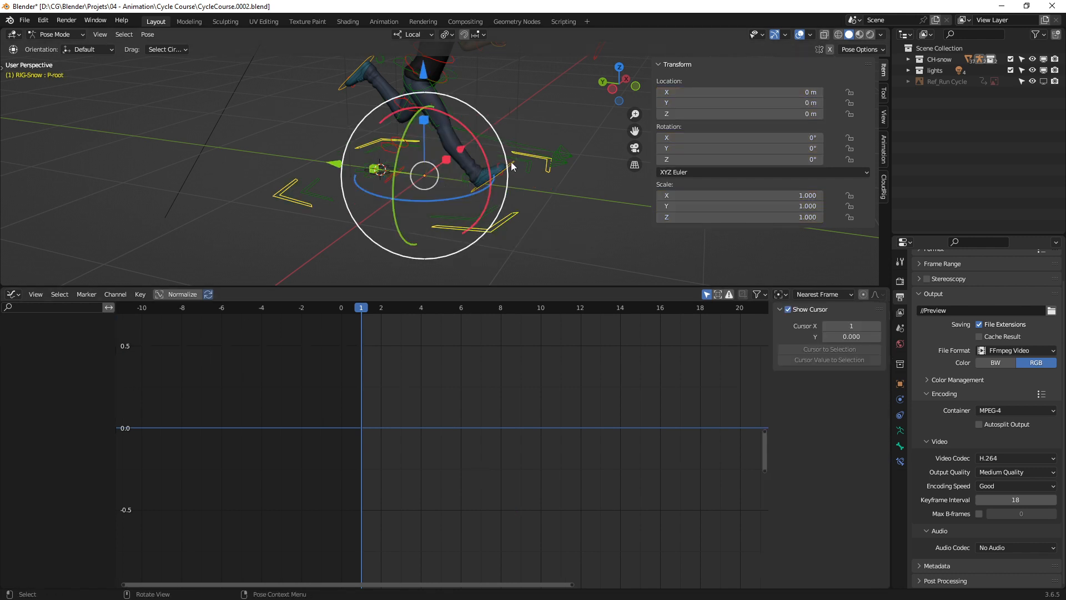
click(511, 161)
click(495, 226)
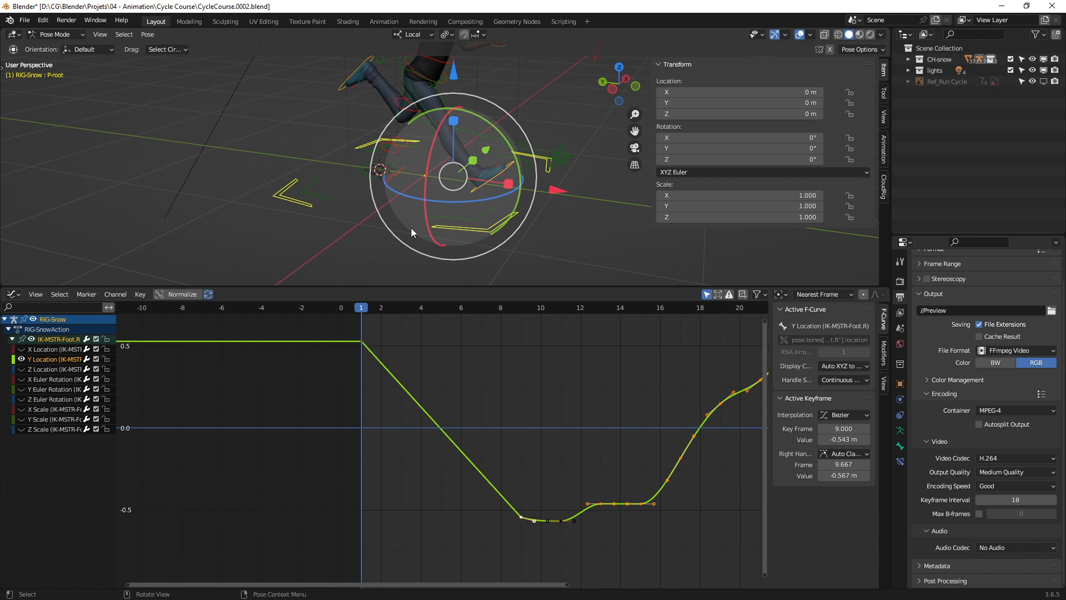
middle_drag(411, 228, 491, 228)
click(488, 184)
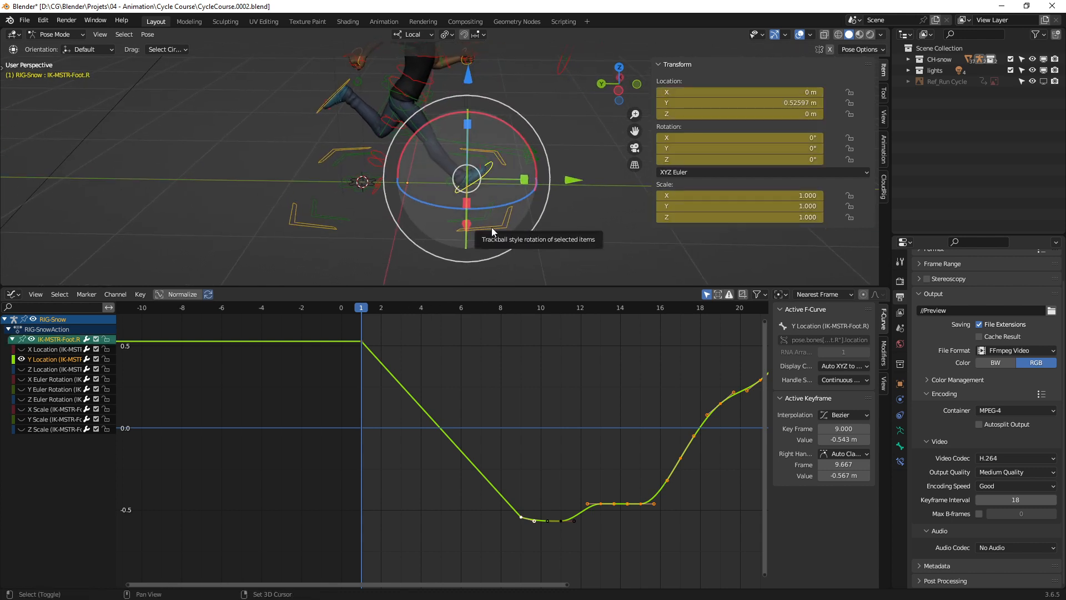
click(495, 227)
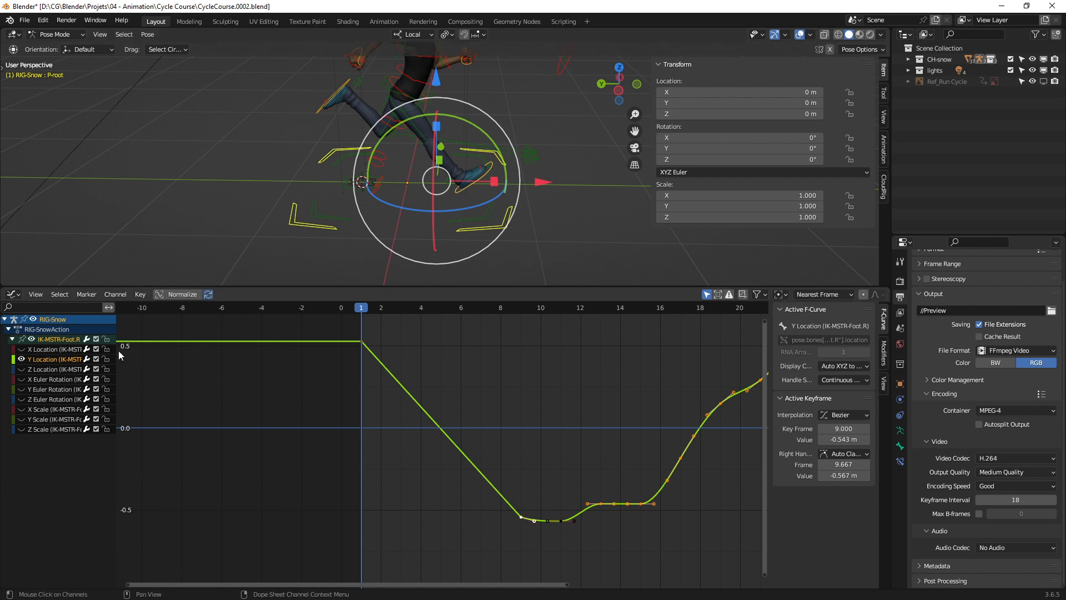
click(327, 245)
click(470, 230)
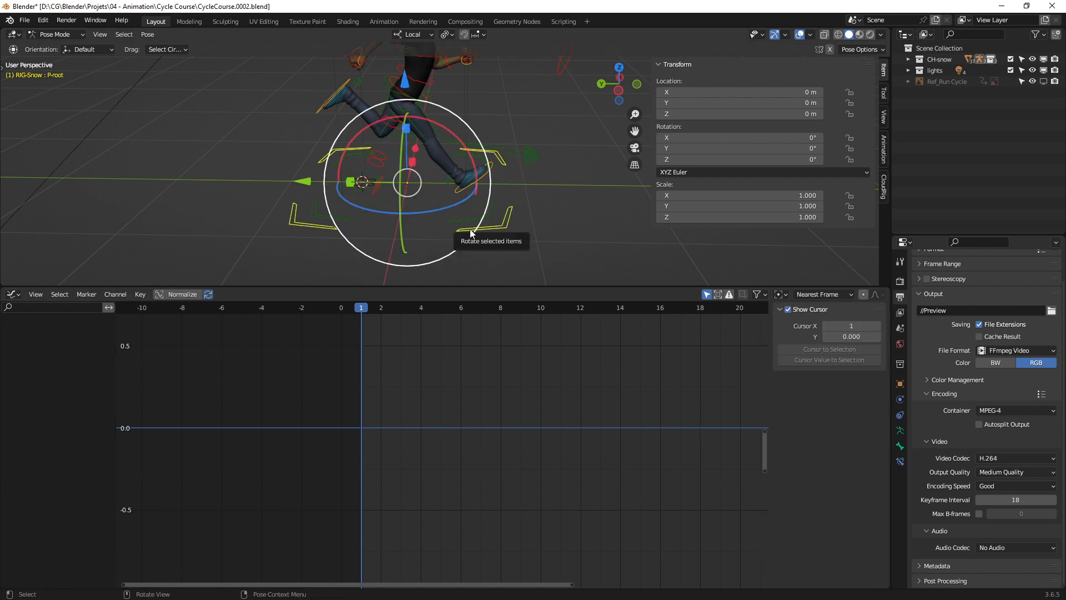
middle_drag(492, 231, 478, 261)
ctrl+middle_drag(467, 336, 463, 367)
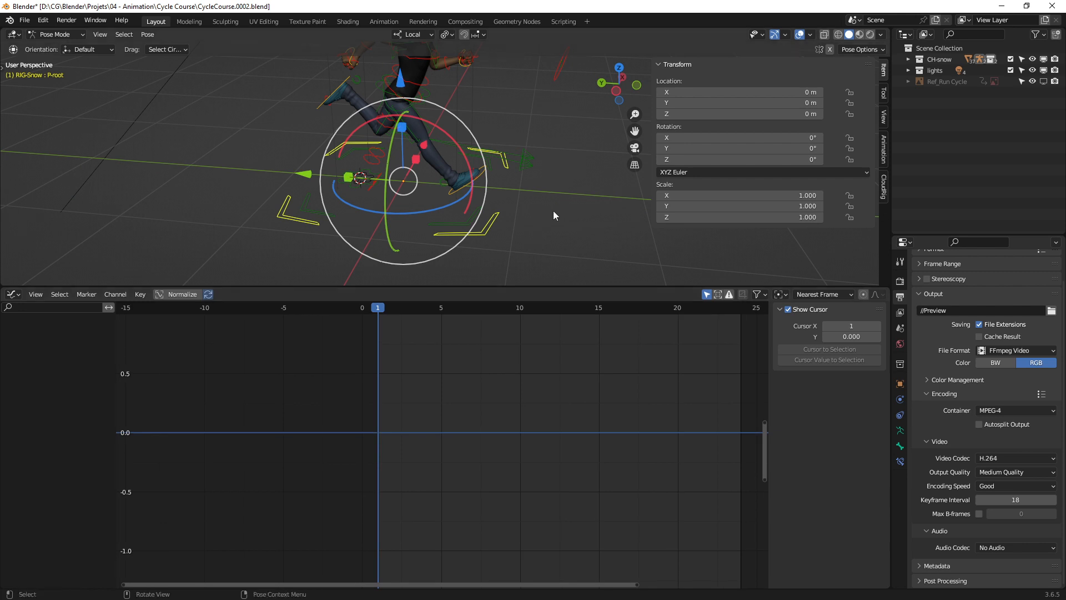
click(516, 225)
click(491, 228)
middle_drag(498, 233, 434, 197)
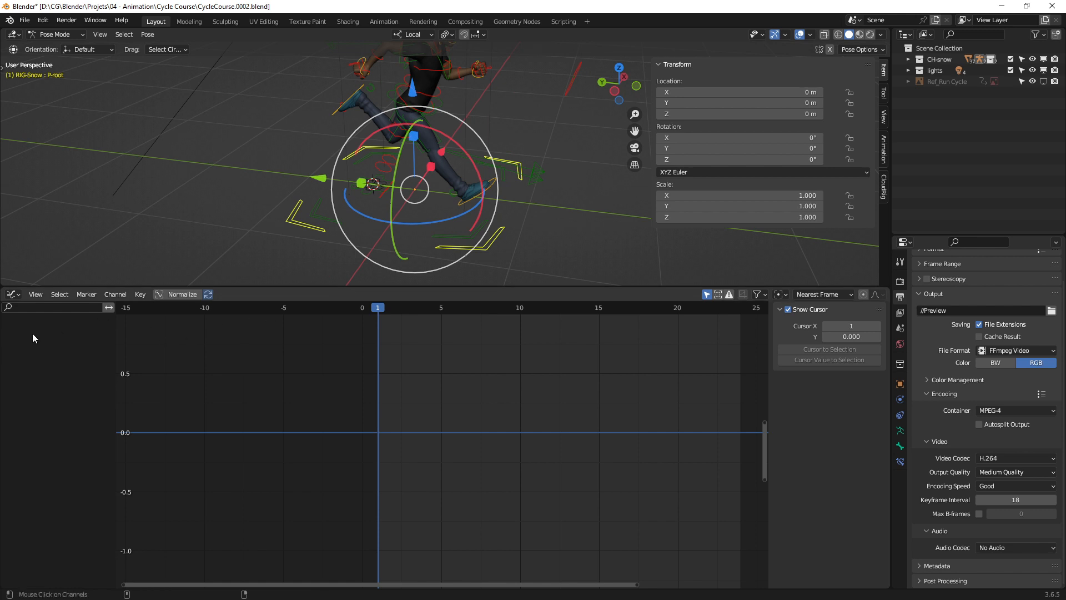
drag(12, 314, 580, 534)
Step: Insert a Location keyframe on the P-root control at frame 1 and expand its channels in the Graph Editor
key(i)
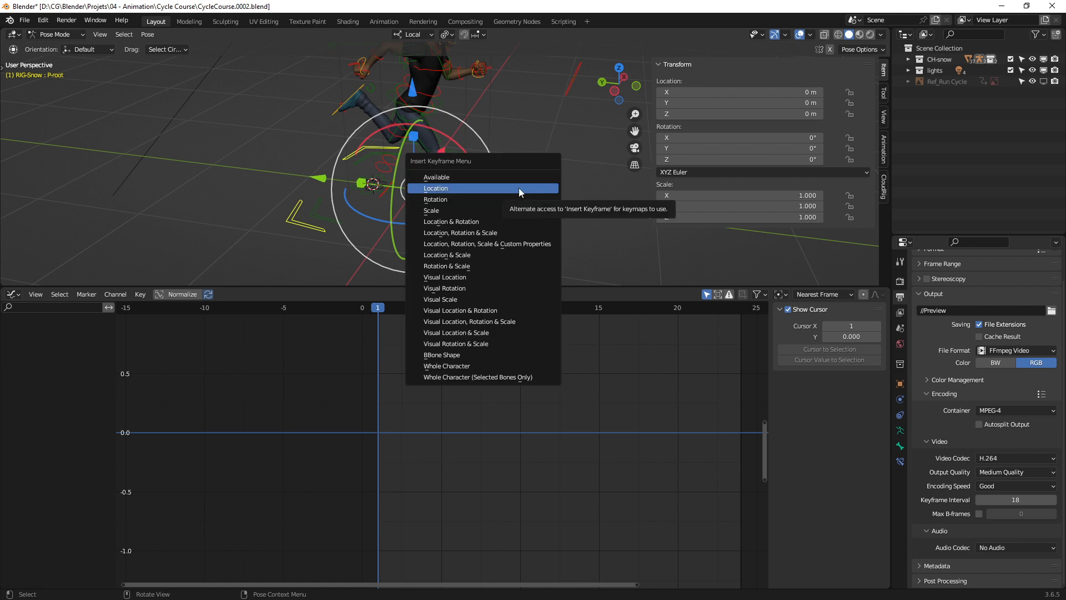
click(495, 187)
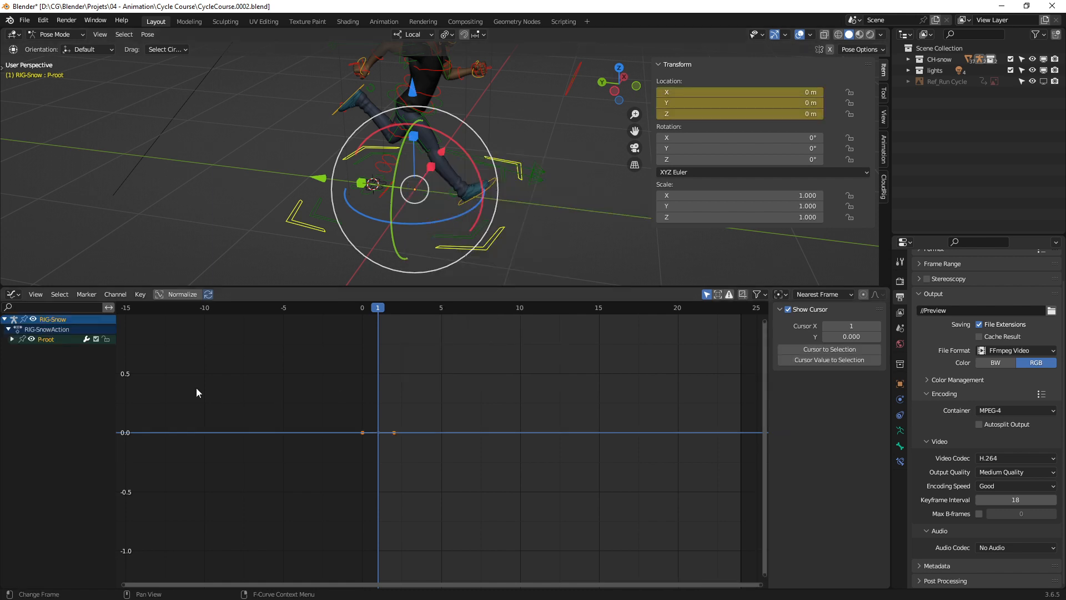
click(12, 339)
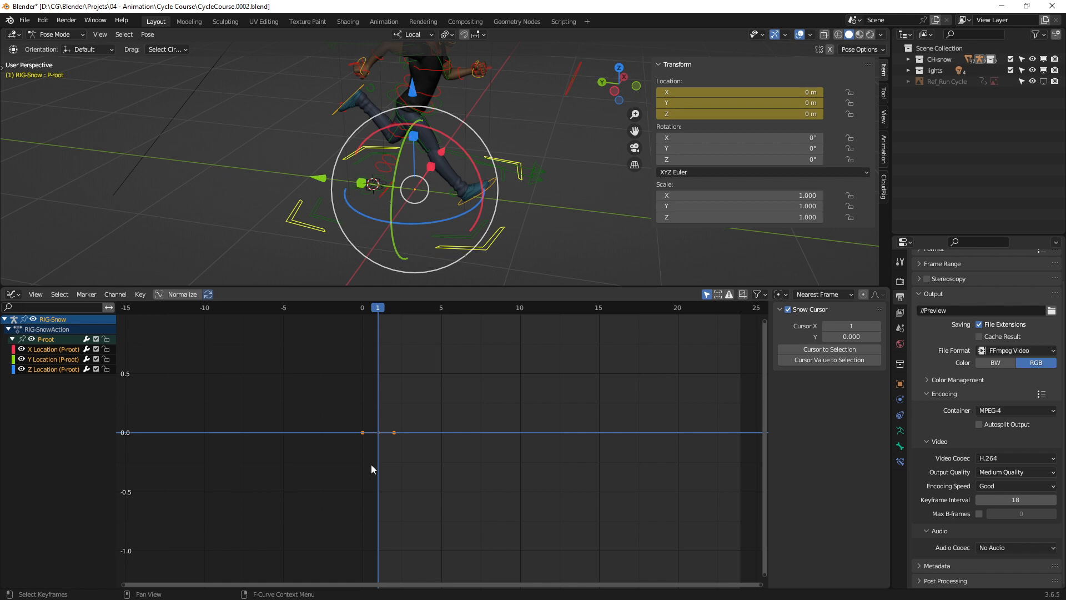
Step: Add the right foot control to the selection to show both controls' curves, and sketch a line from value 0 at frame 1
click(483, 199)
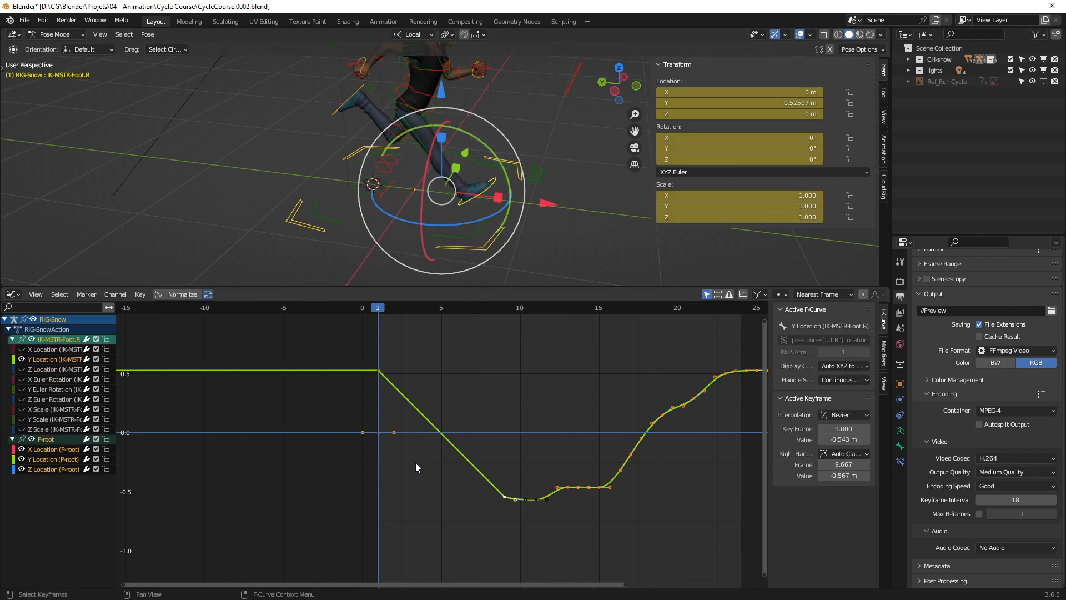
middle_drag(416, 461, 407, 439)
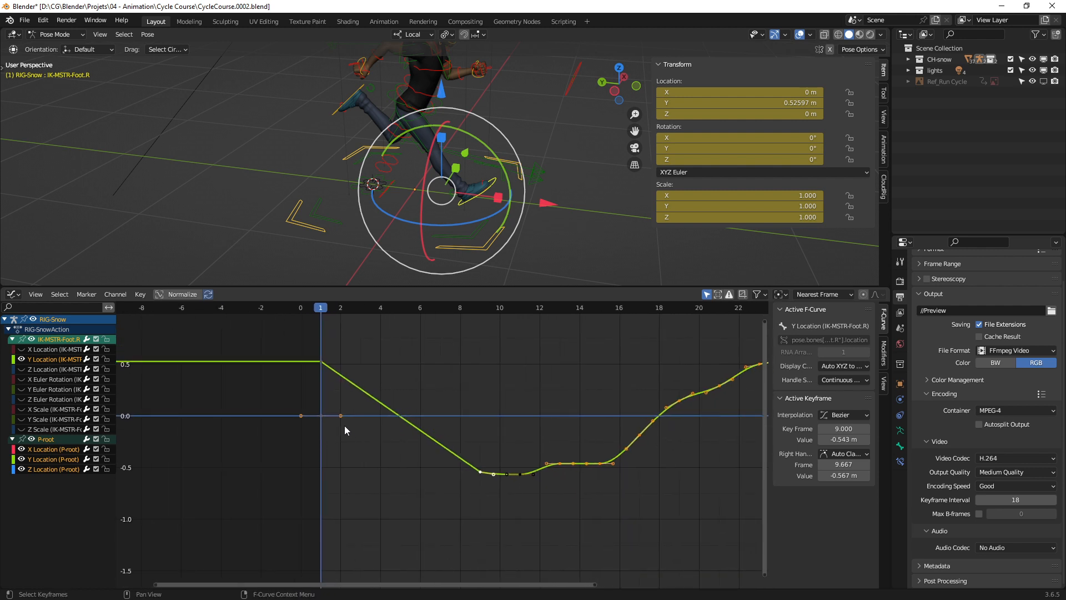
mouse_move(322, 416)
mouse_down()
mouse_move(448, 500)
mouse_move(513, 579)
mouse_move(539, 582)
mouse_up()
ctrl+middle_drag(488, 494, 462, 432)
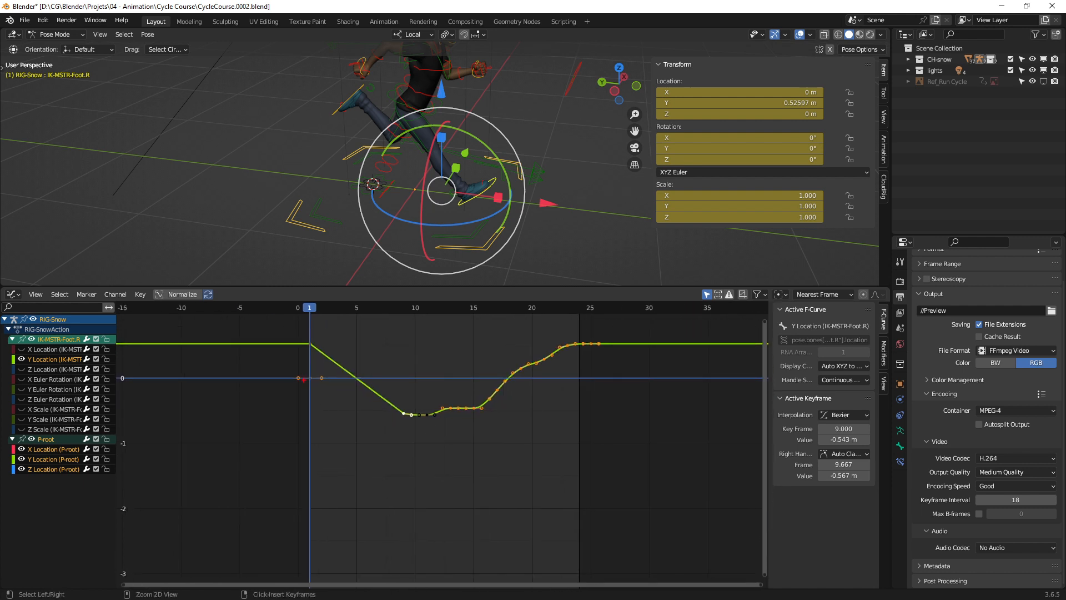
Step: Sketch a descending line over the graph from value 0 at frame 1, add a second stroke and undo it
shift+drag(310, 379, 572, 567)
drag(295, 333, 577, 536)
key(ctrl+z)
Step: Select only the P-root control and frame its Location curves in the Graph Editor
click(481, 244)
key(Home)
middle_drag(322, 360, 447, 504)
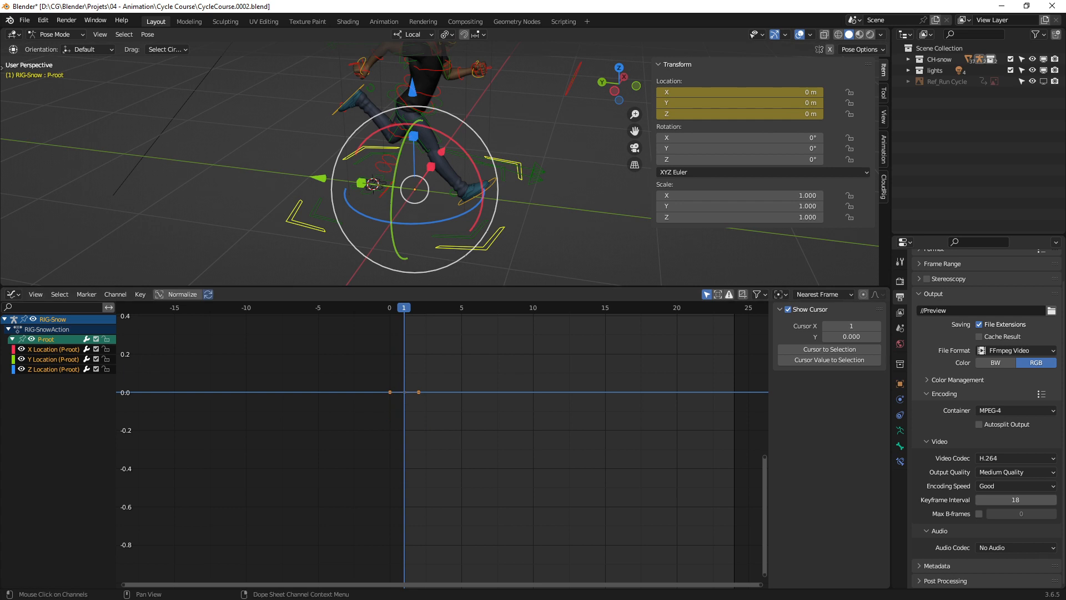
Step: Switch to the Notepad calculation file and complete the general control's frame 1 equation as "0 = a * 1 + b"
key(alt+Tab)
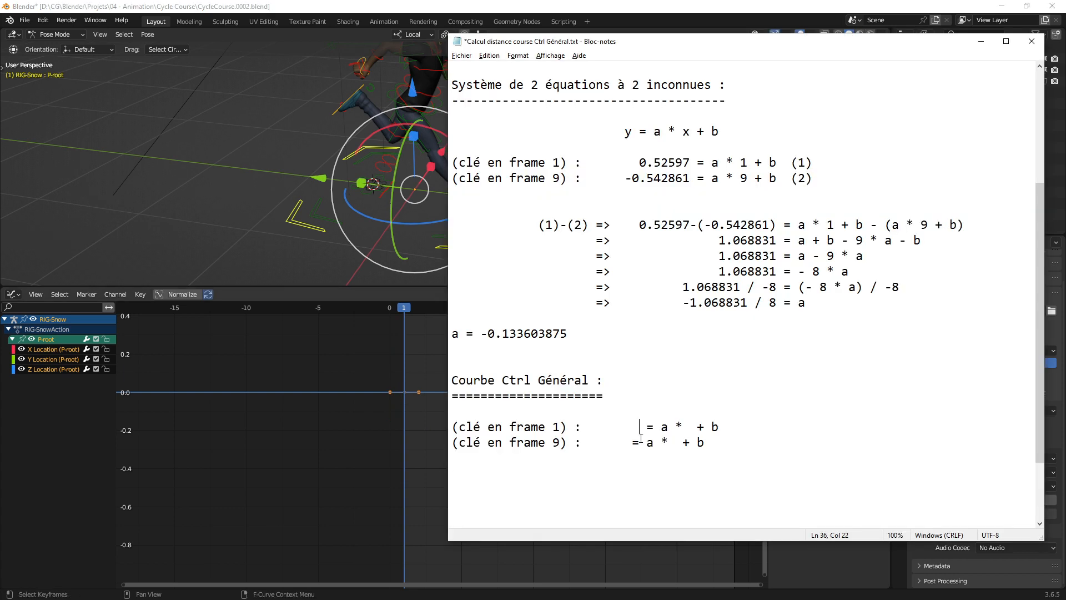
text(0)
text( 1)
mouse_move(675, 417)
mouse_down()
mouse_move(659, 437)
mouse_move(673, 413)
mouse_up()
mouse_move(712, 278)
mouse_down()
mouse_move(669, 365)
mouse_move(699, 370)
mouse_up()
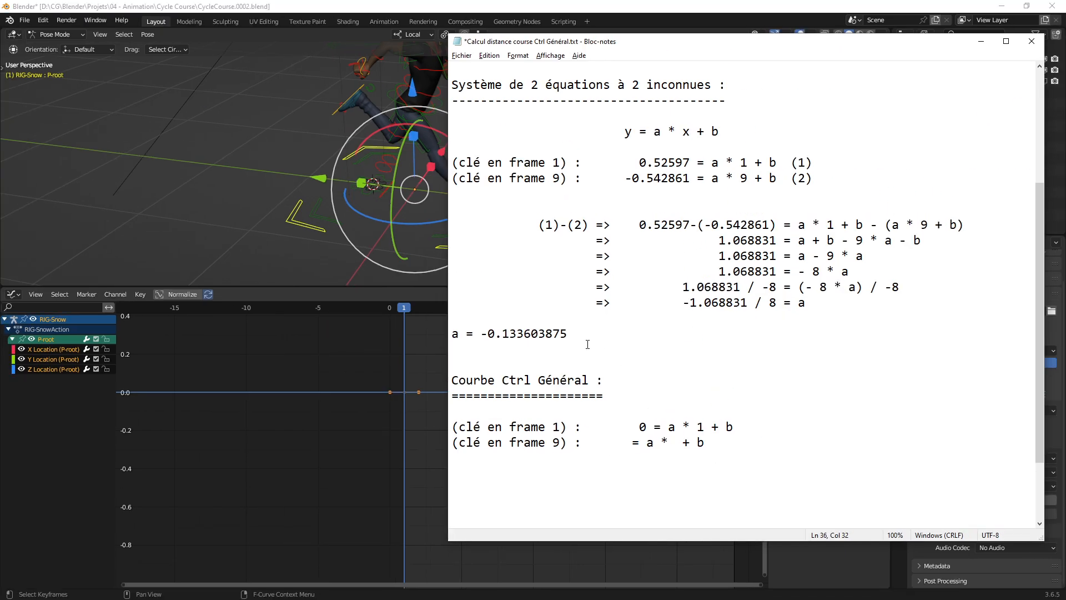
Step: Copy the line "a = -0.133603875" and insert it above the frame 1 equation in the "Courbe Ctrl Général" section
drag(460, 238, 224, 249)
key(ctrl+c)
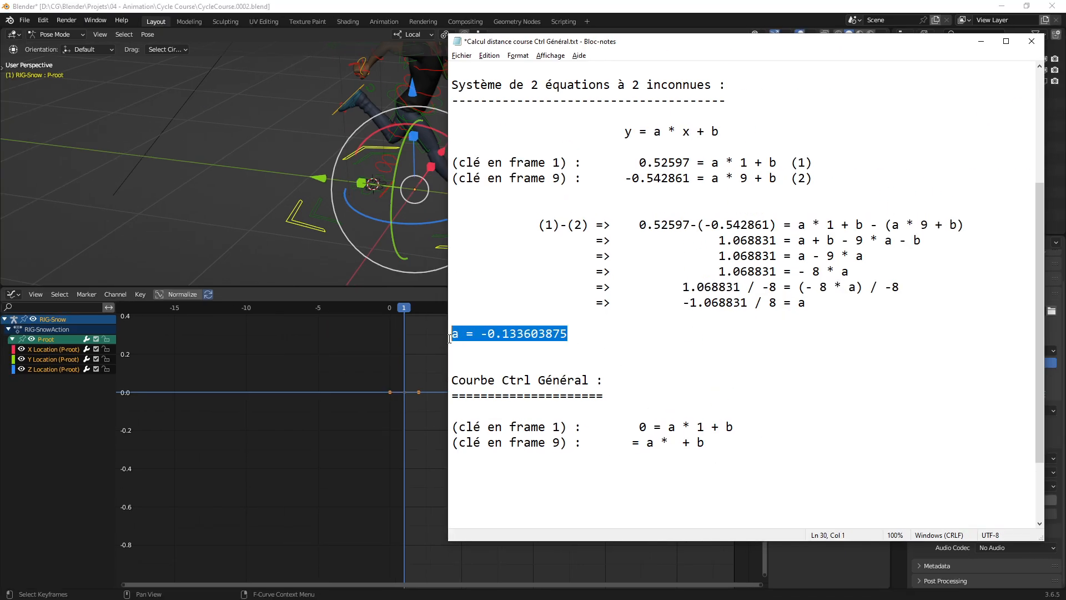
key(Return)
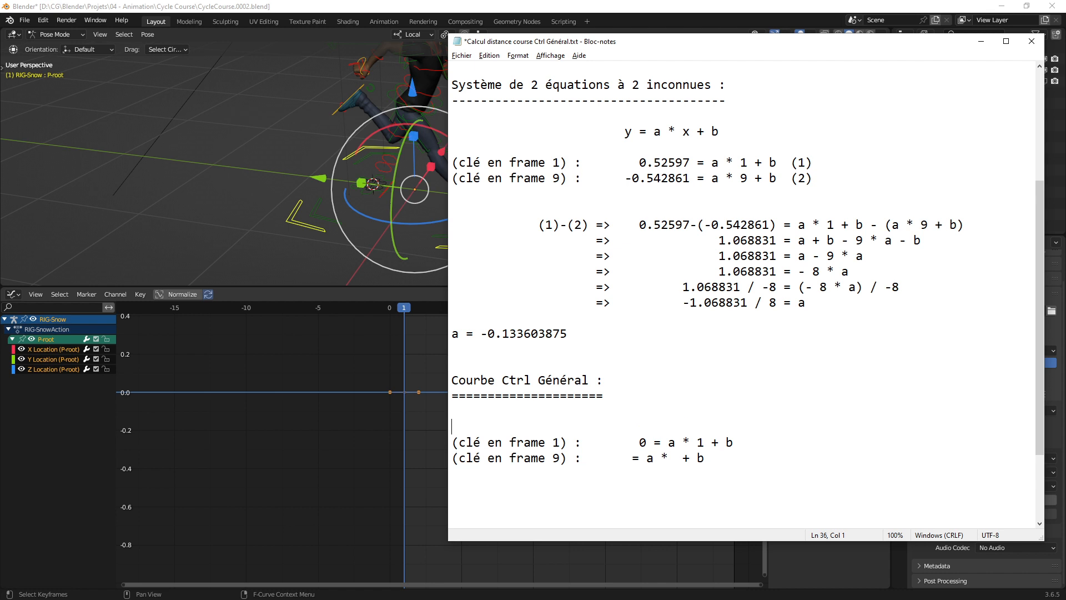
key(ctrl+v)
key(Return)
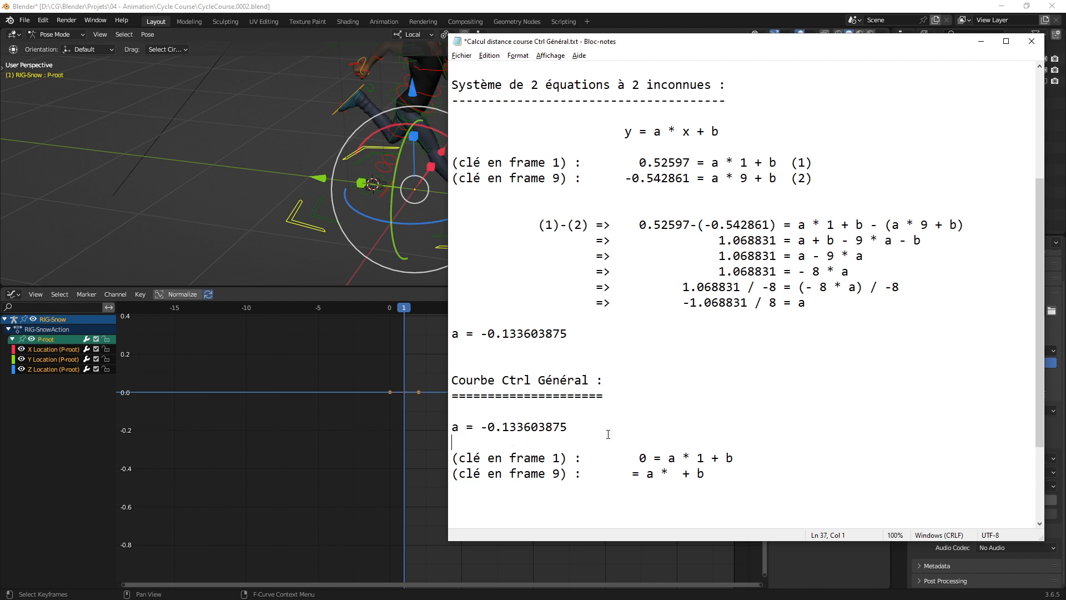
scroll(577, 422, down, 1)
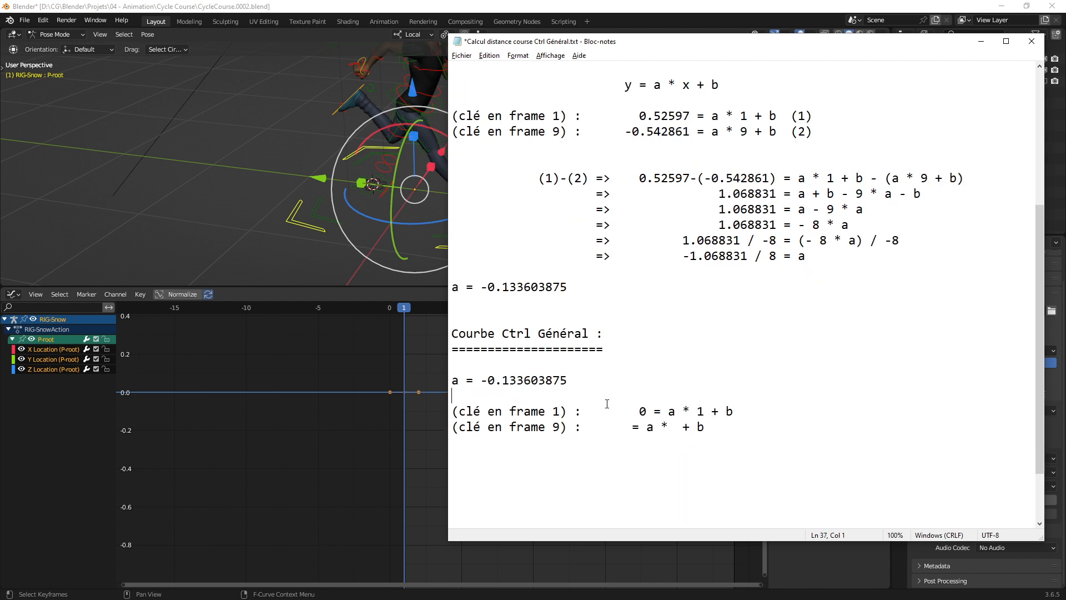
Step: Replace a with -0.133603875 in the general control's frame 1 equation so it reads "0 = -0.133603875 * 1 + b"
double_click(674, 411)
drag(583, 378, 480, 379)
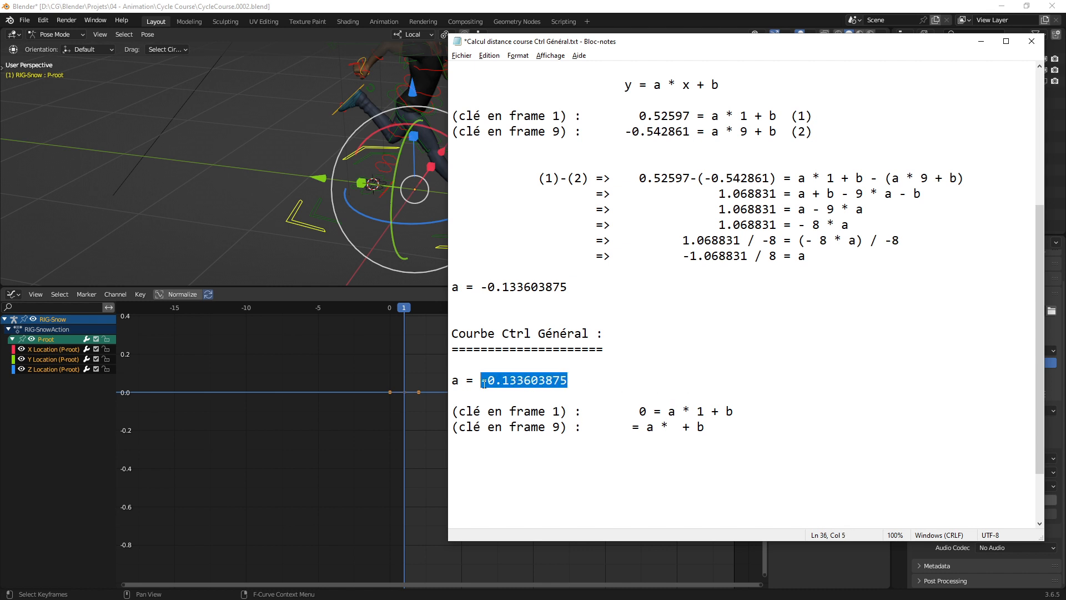
key(ctrl+c)
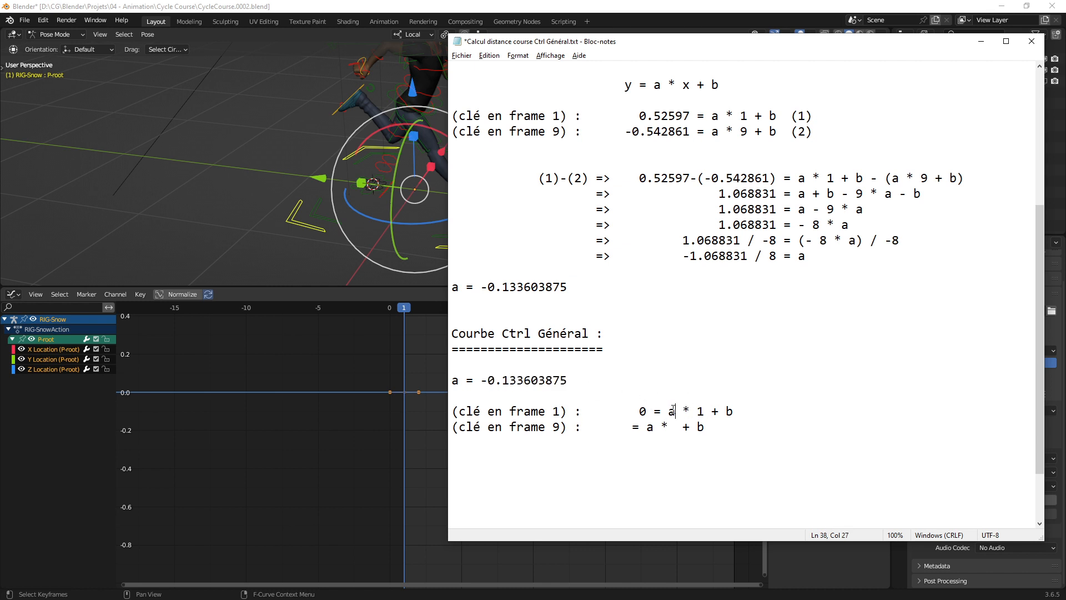
double_click(672, 412)
key(ctrl+v)
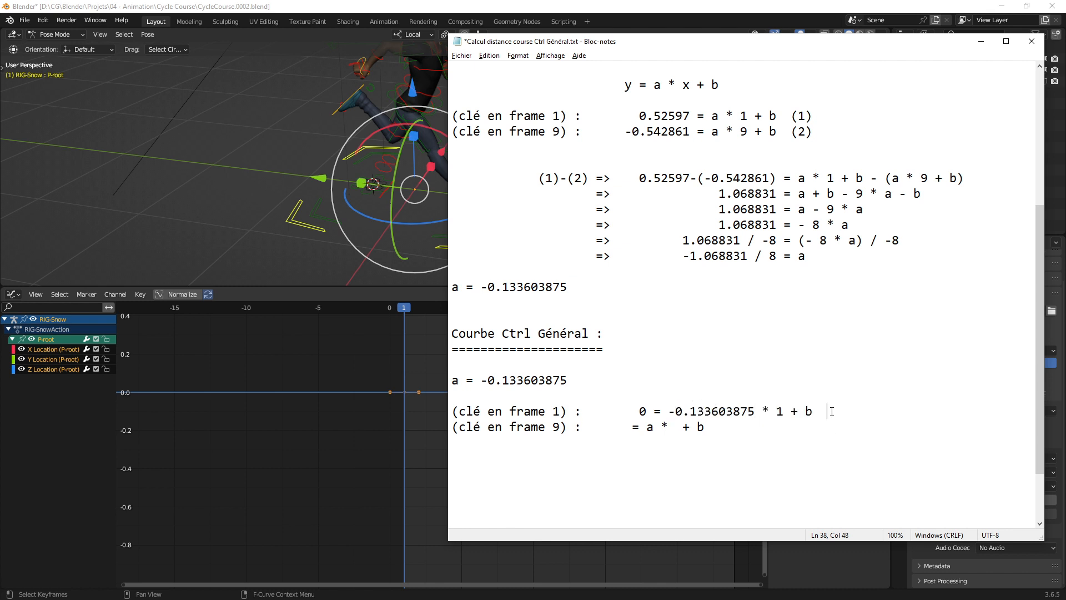
click(837, 414)
key(BackSpace)
text(b)
mouse_move(816, 397)
mouse_down()
mouse_move(798, 411)
mouse_move(822, 395)
mouse_up()
drag(766, 113, 780, 121)
key(Escape)
Step: In Blender, select the right foot and P-root controls and sketch the foot's line extended back past frame 1, marking its crossing at frame 0
click(423, 354)
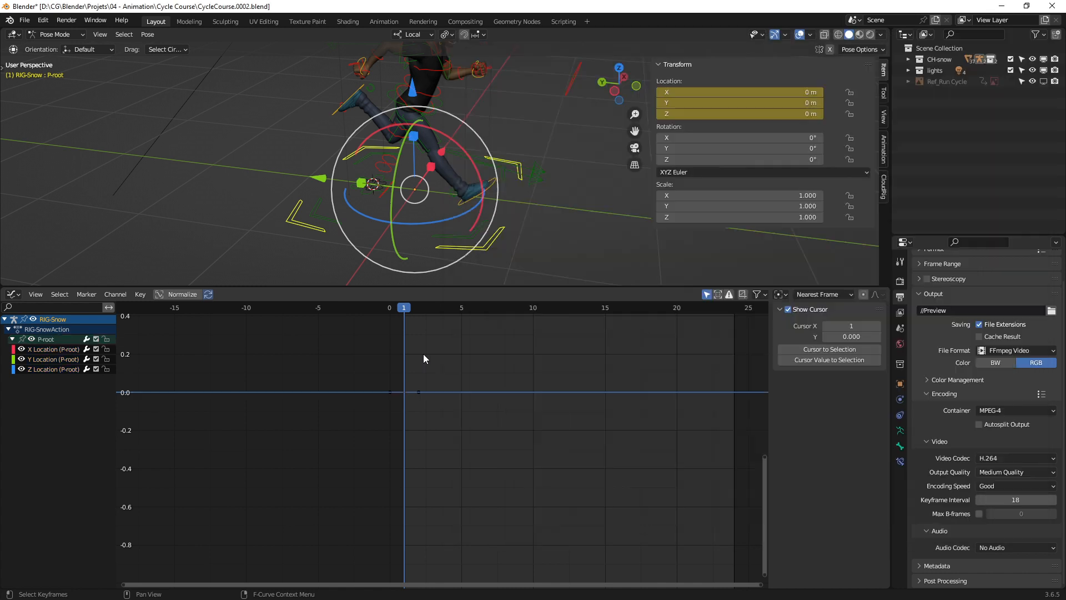
click(491, 184)
shift+click(490, 242)
mouse_move(458, 379)
ctrl+middle_down()
mouse_move(434, 436)
mouse_move(481, 441)
mouse_move(448, 447)
mouse_move(440, 380)
ctrl+middle_up()
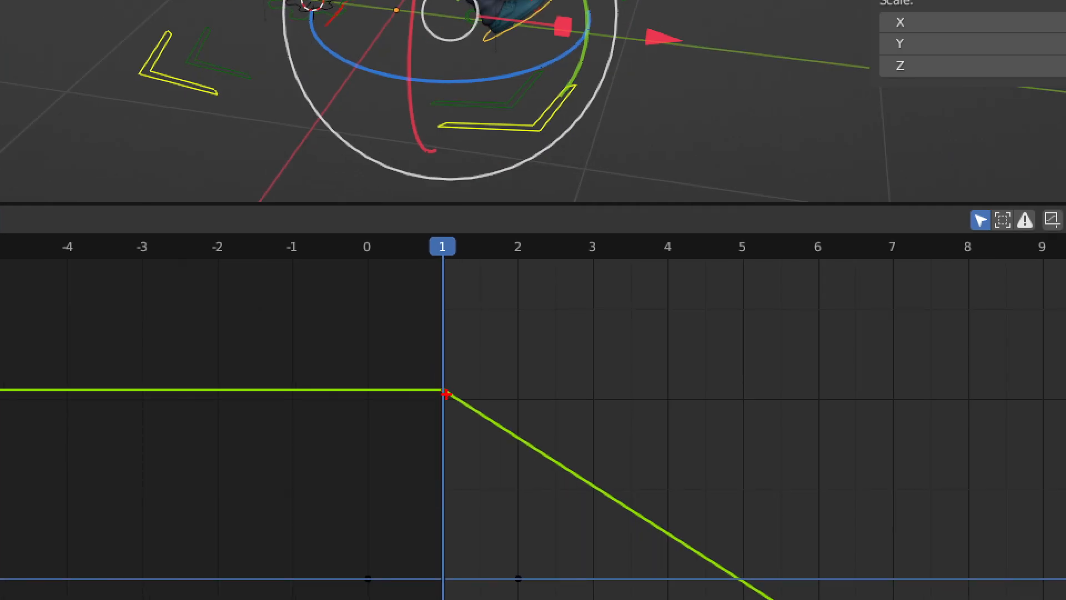
shift+drag(451, 396, 304, 290)
mouse_move(368, 333)
mouse_down()
mouse_move(362, 346)
mouse_move(371, 324)
mouse_move(359, 337)
mouse_move(276, 326)
mouse_up()
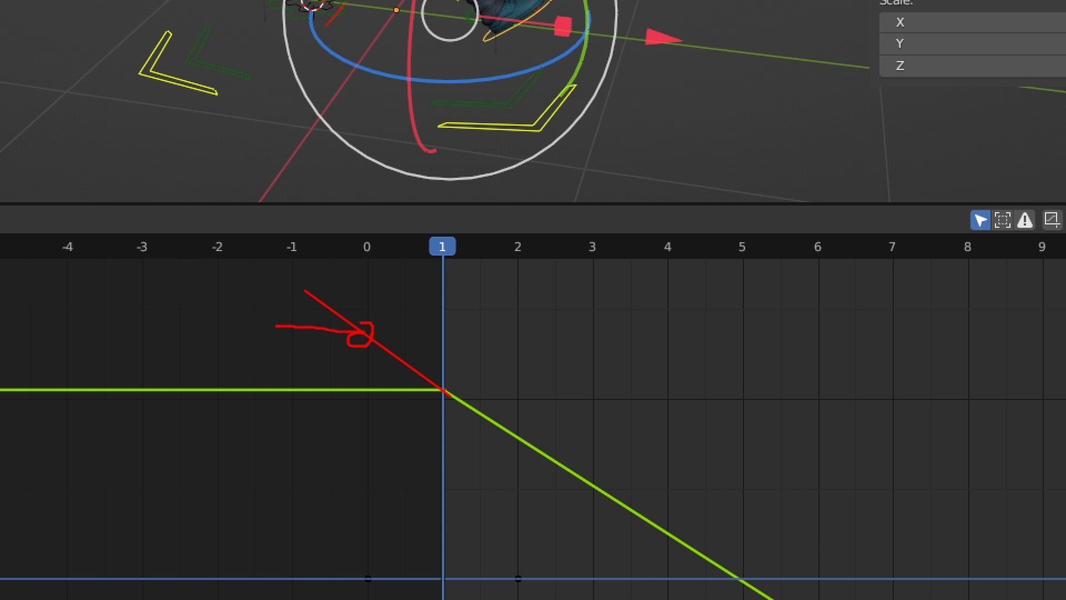
key(Escape)
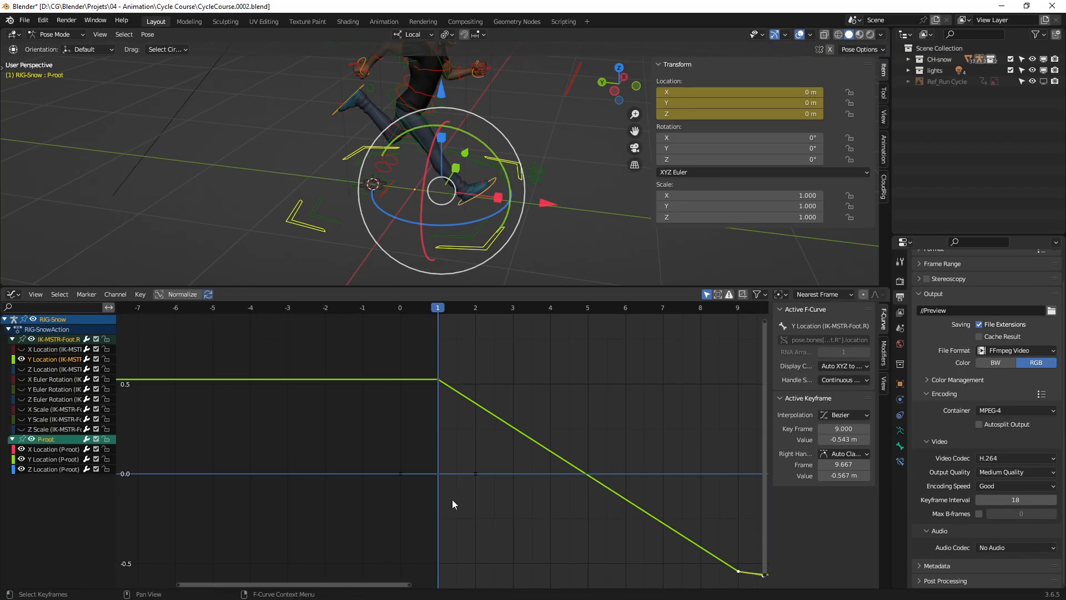
Step: Select the P-root keyframe at frame 1 and sketch a descending line through it, marking where it crosses frame 0
click(437, 473)
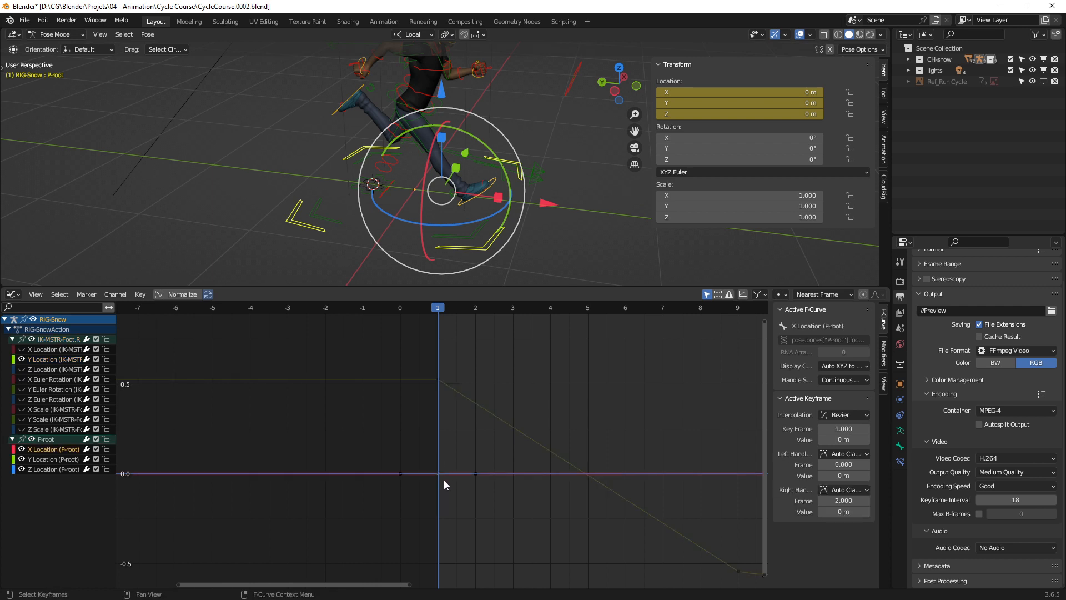
key(ctrl+2)
shift+drag(382, 430, 600, 583)
shift+drag(403, 427, 402, 492)
mouse_move(336, 452)
mouse_down()
mouse_move(402, 451)
mouse_move(381, 461)
mouse_up()
key(Escape)
Step: Switch to Notepad and mark the values 0 and 1 in the general control's frame 1 equation with arrows
key(alt+Tab)
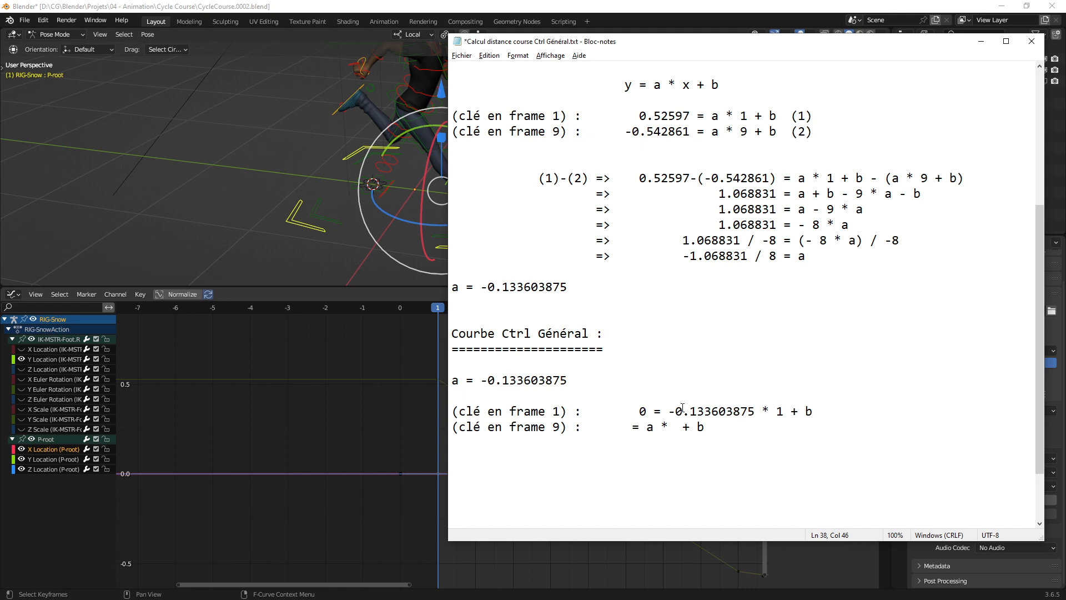
key(ctrl+1)
click(749, 404)
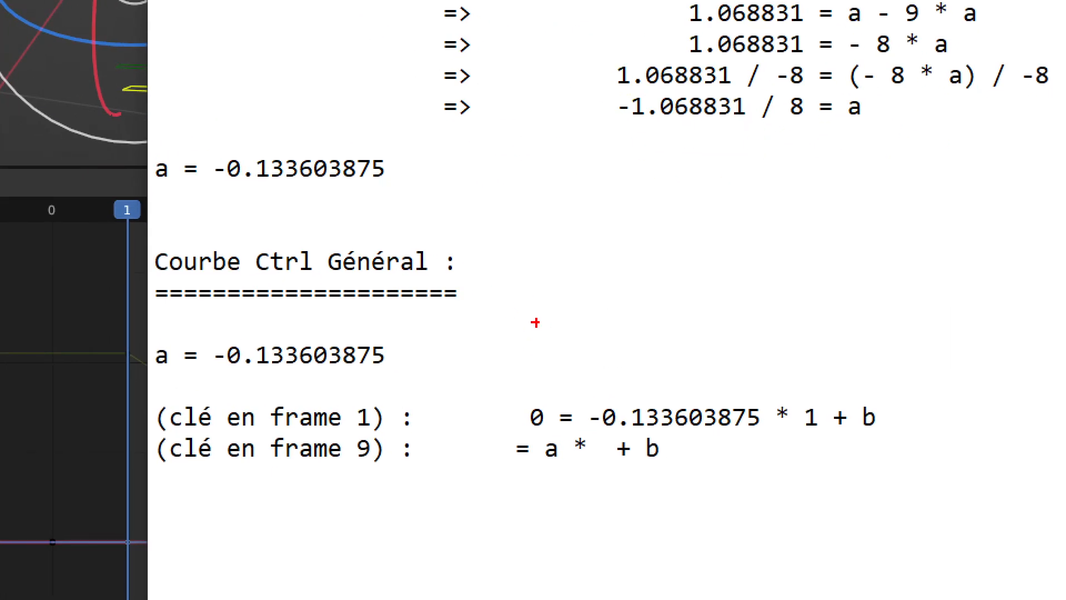
mouse_move(582, 272)
mouse_down()
mouse_move(546, 387)
mouse_move(597, 354)
mouse_up()
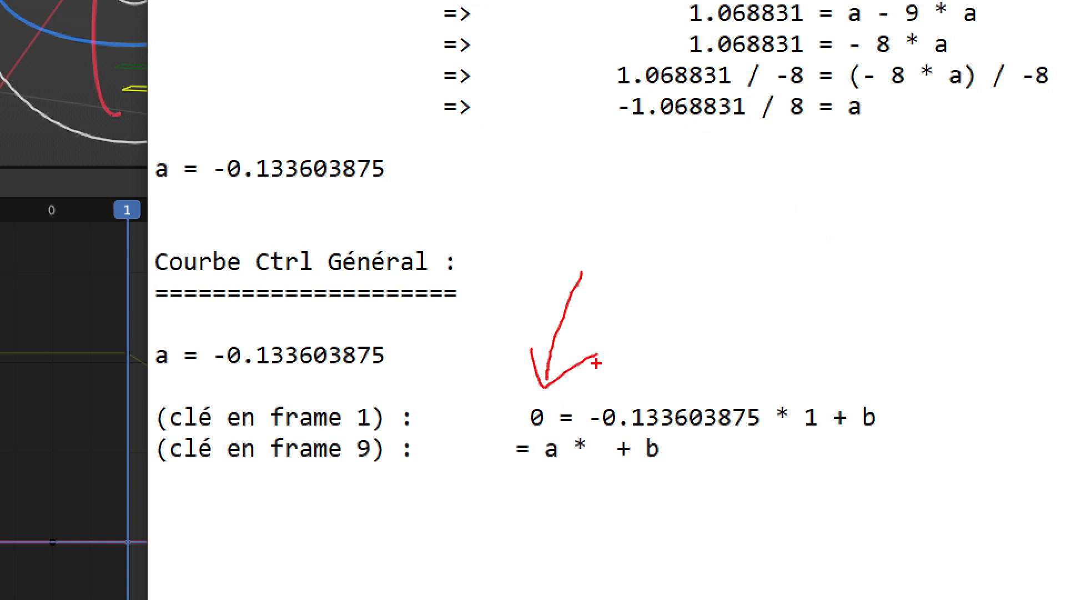
mouse_move(829, 306)
mouse_down()
mouse_move(815, 386)
mouse_move(839, 374)
mouse_up()
key(Escape)
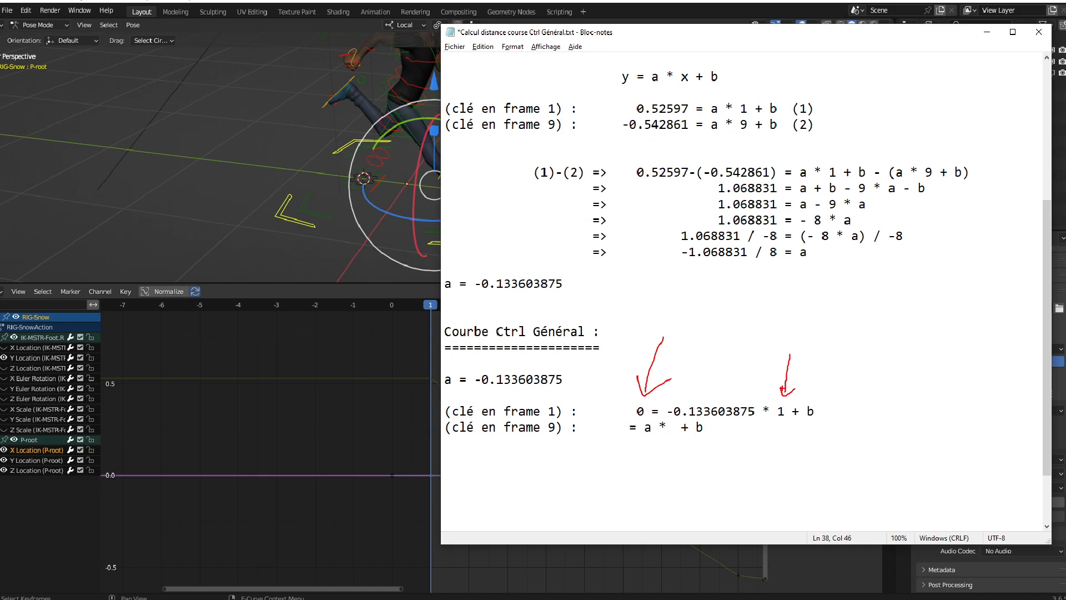
Step: Return to Blender and highlight the P-root control's Location values at frame 1 with a sketched rectangle
shift+middle_drag(358, 225, 427, 219)
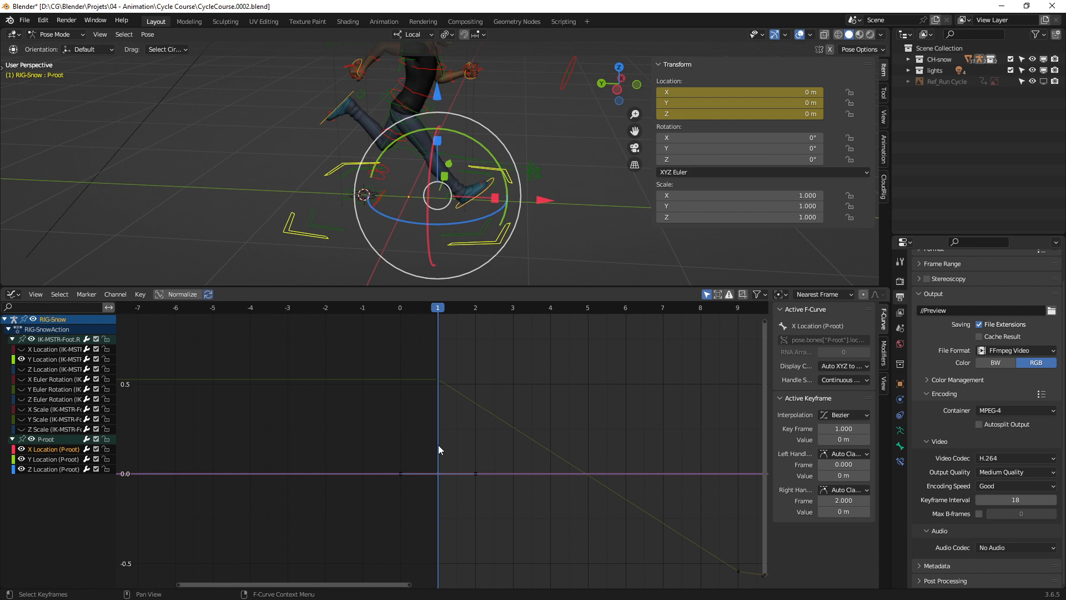
key(ctrl+1)
click(817, 82)
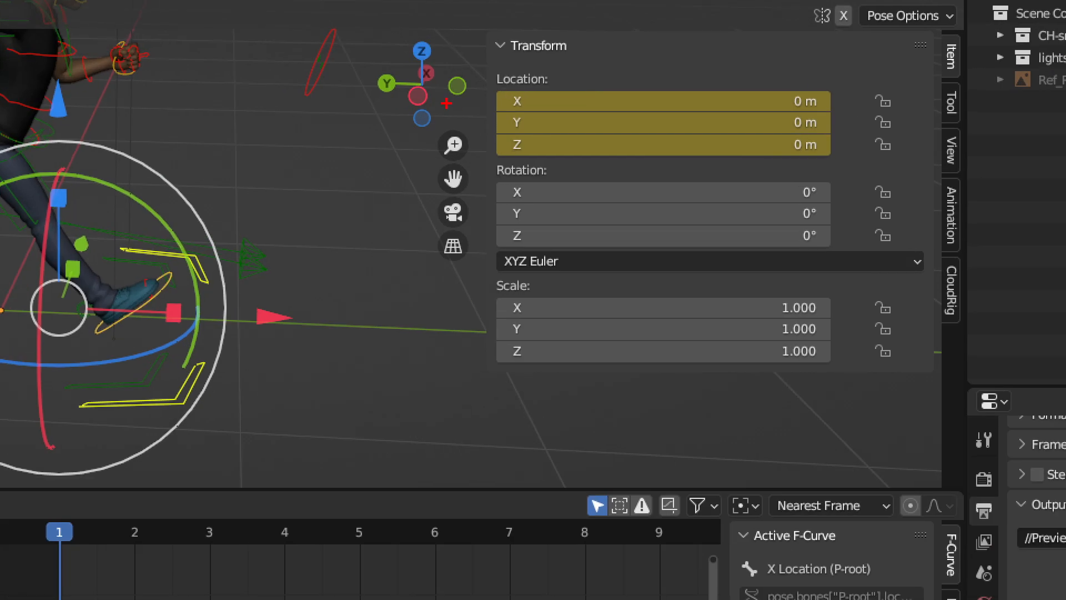
ctrl+drag(453, 100, 838, 150)
key(Escape)
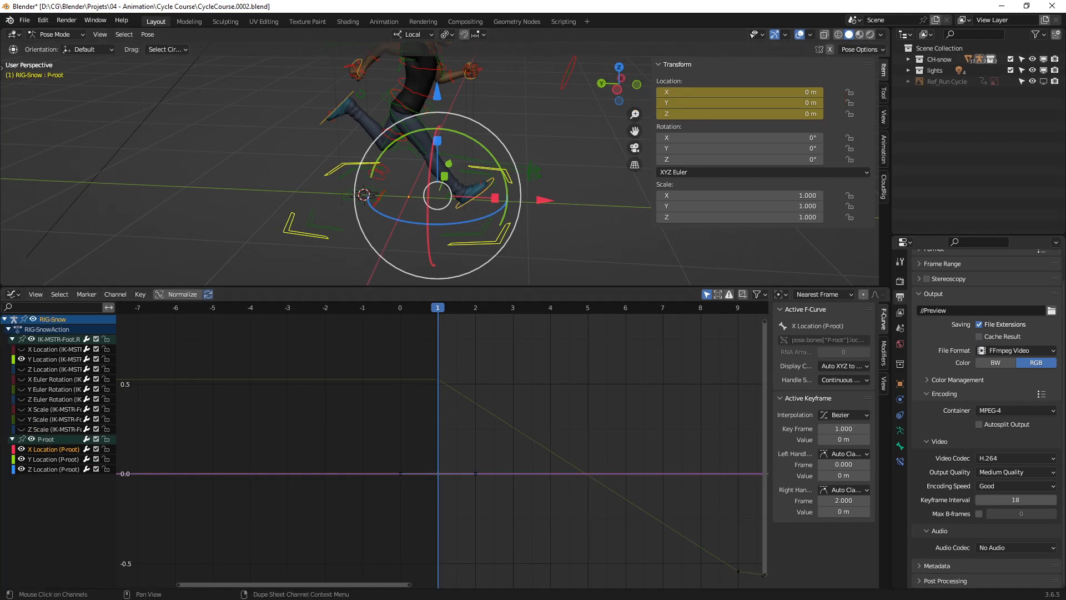
Step: In Notepad, add the line "b = -0.133603875" below the general control's frame 1 equation, followed by a blank line
key(alt+Tab)
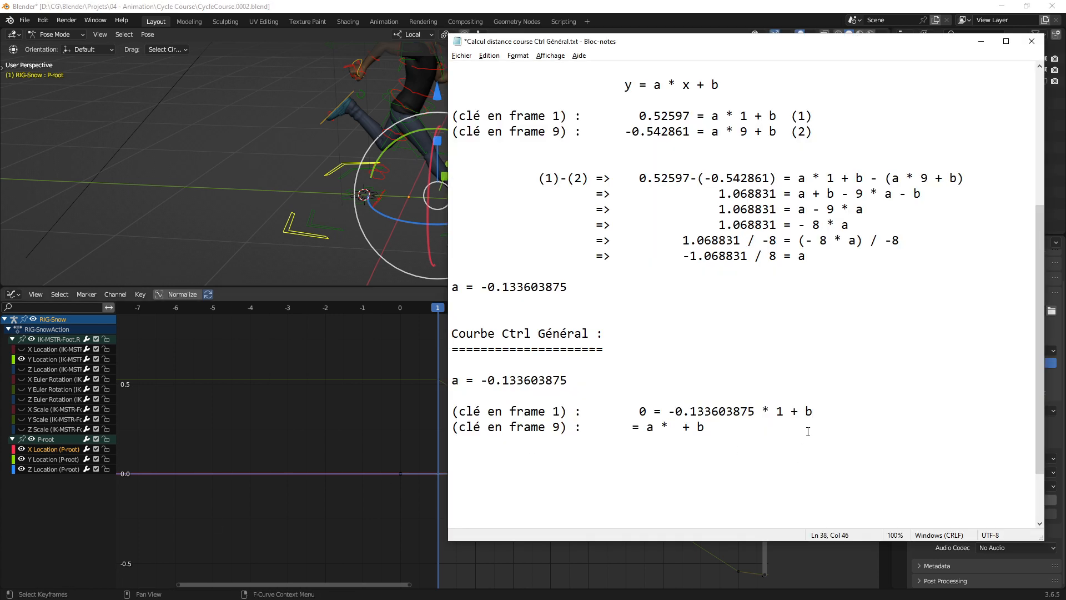
key(Return)
key(Return)
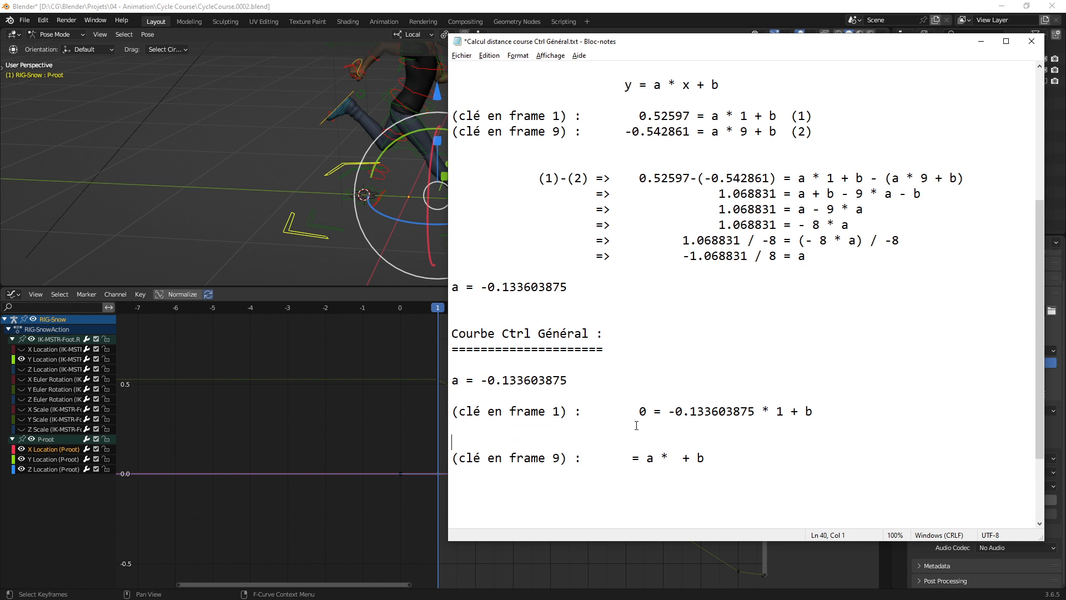
key(Up)
text(b =)
drag(756, 412, 669, 414)
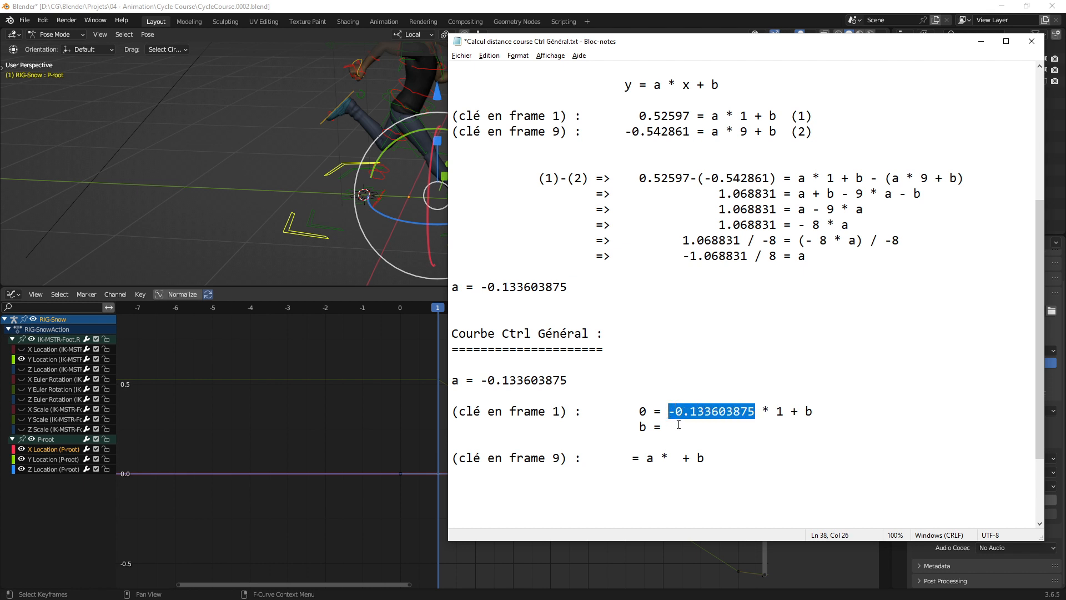
click(696, 434)
key(ctrl+v)
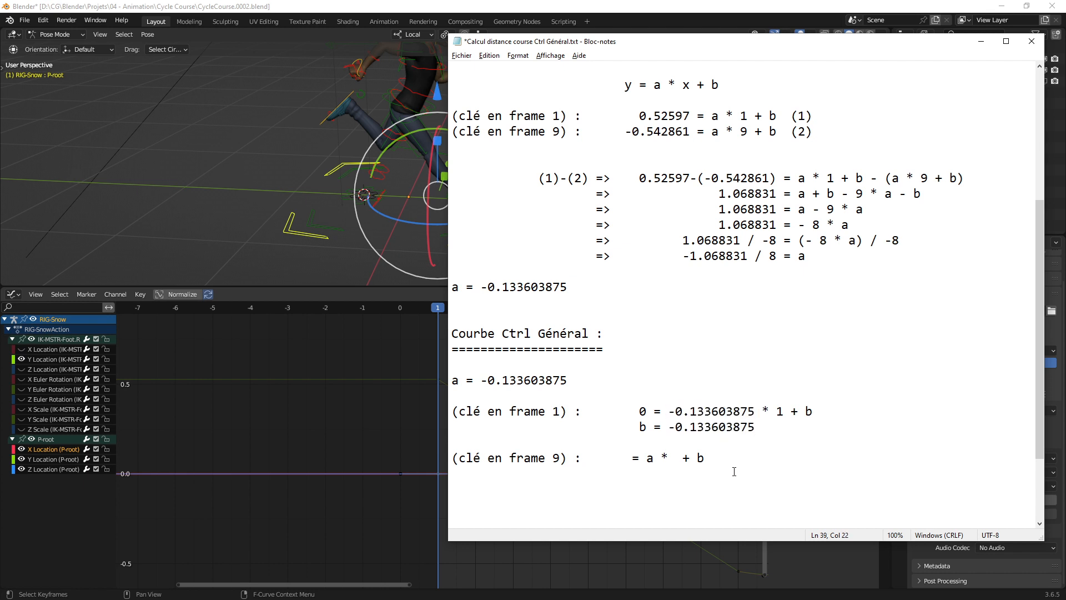
Step: Complete the general control's frame 9 equation as "y = a * x + b"
click(555, 471)
click(626, 458)
text(y )
text(c)
key(BackSpace)
text(x)
Step: In Blender's Graph Editor, sketch a descending line from value 0 near frame 1 for the root control's planned movement
ctrl+middle_drag(364, 416, 350, 455)
middle_drag(563, 454, 438, 397)
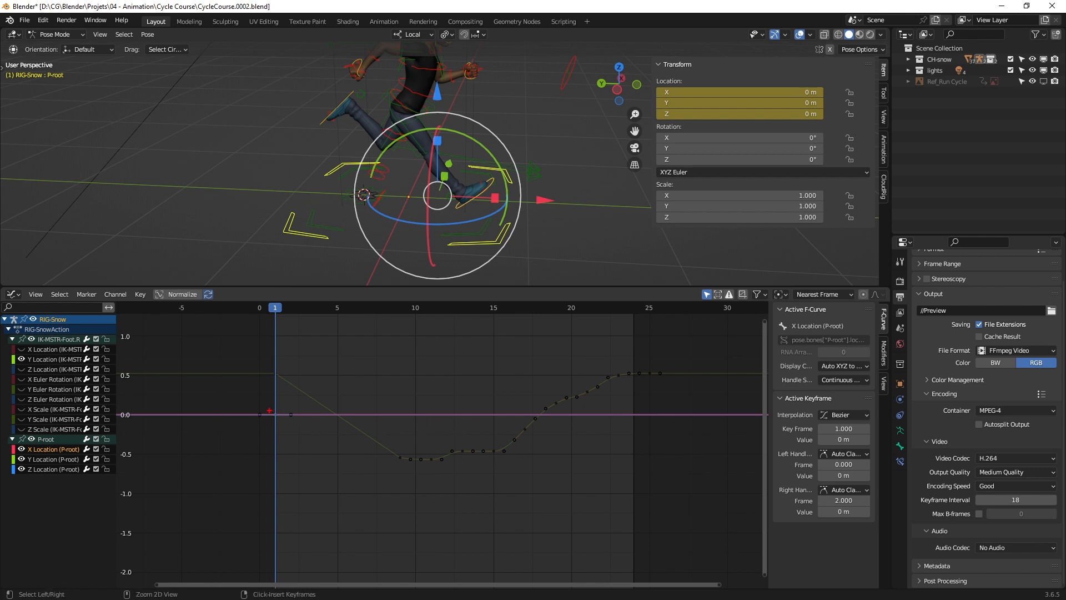
shift+drag(266, 410, 490, 569)
key(Escape)
Step: Switch to Notepad and circle the unknowns x and y in the general control's frame 9 equation
key(alt+Tab)
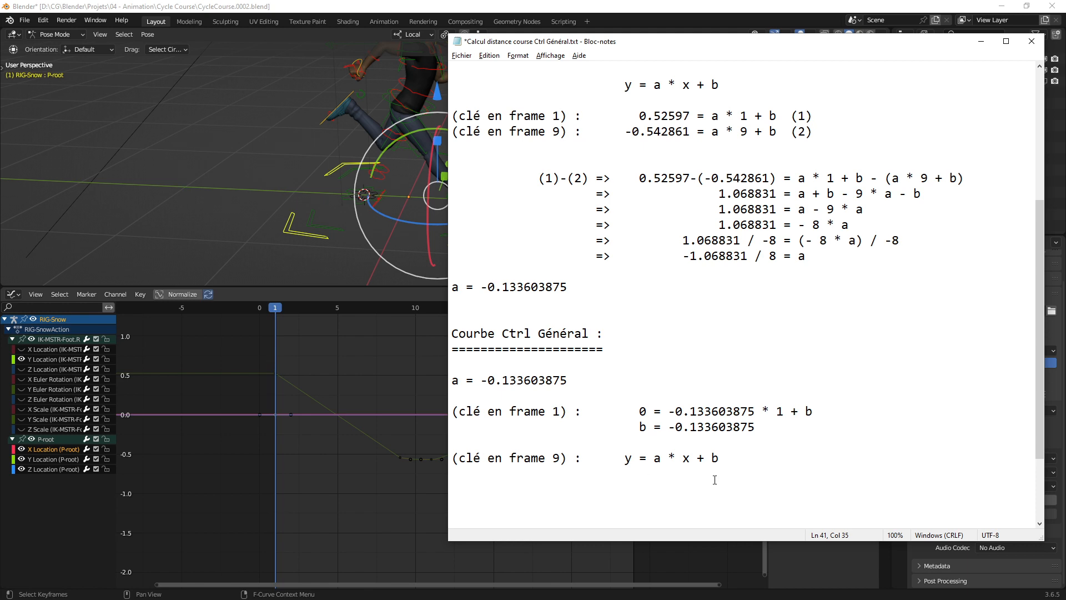
scroll(714, 428, down, 2)
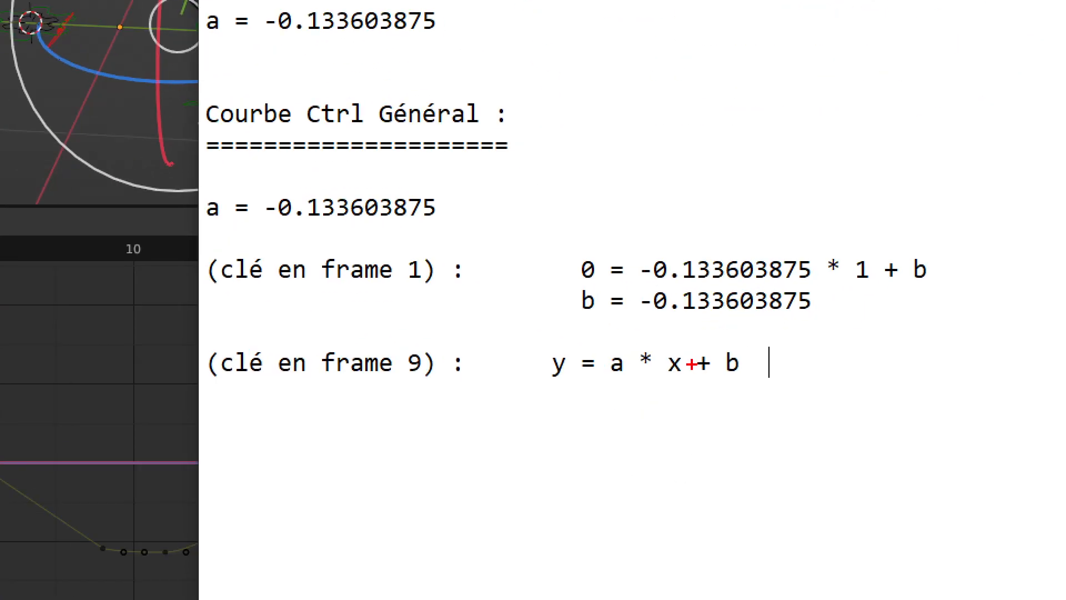
mouse_move(681, 351)
mouse_down()
mouse_move(704, 356)
mouse_move(687, 331)
mouse_up()
mouse_move(528, 336)
mouse_down()
mouse_move(575, 381)
mouse_move(542, 303)
mouse_up()
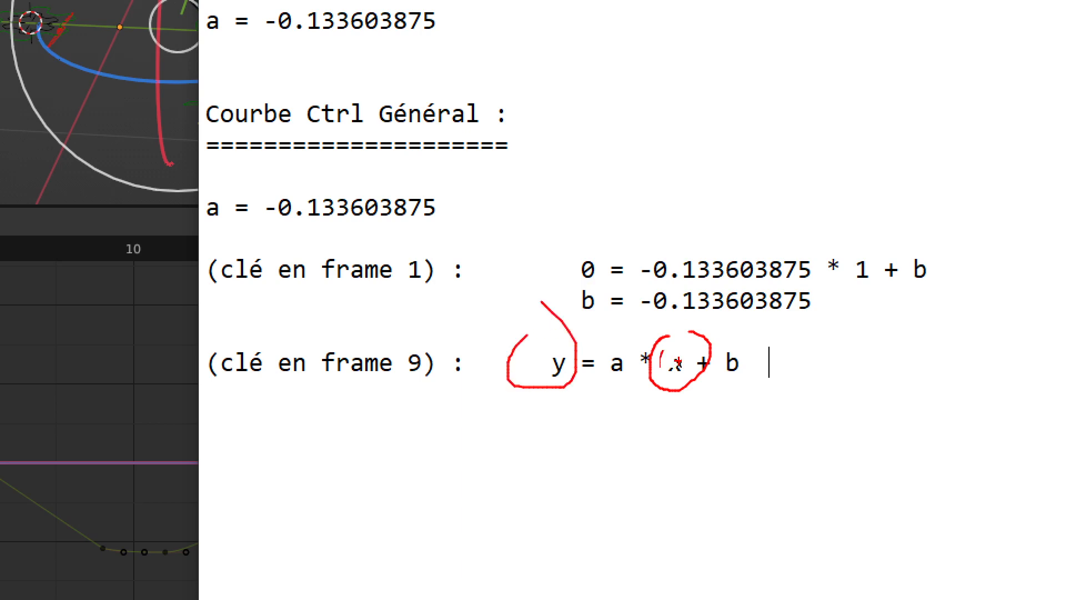
key(Escape)
Step: Insert a new line above the frame 9 equation reading "y = -0.133603875 * x", using the copied value of a
click(690, 354)
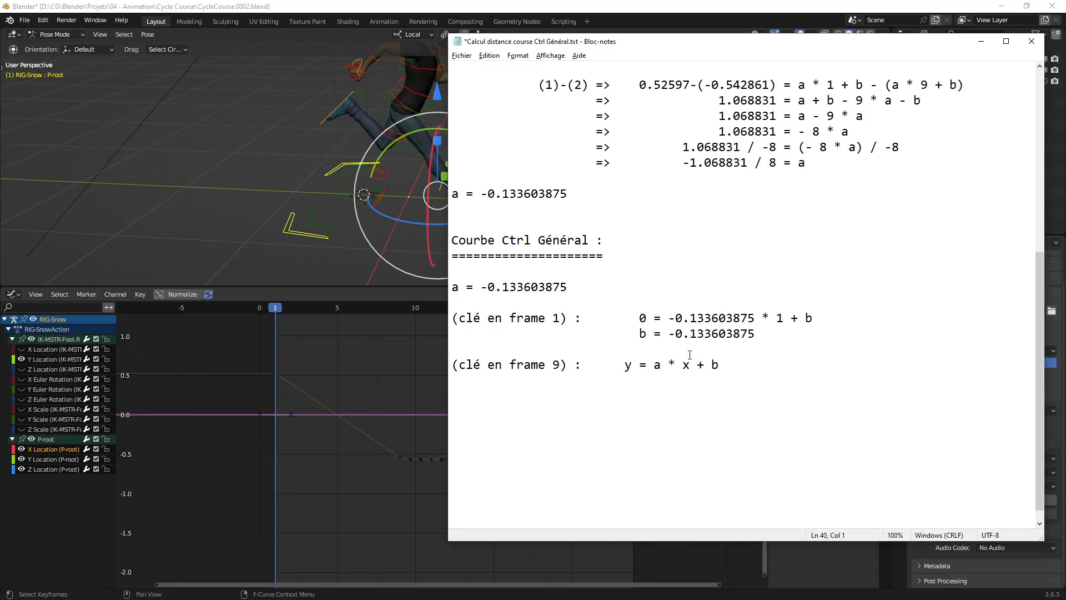
key(Return)
key(Return)
key(Up)
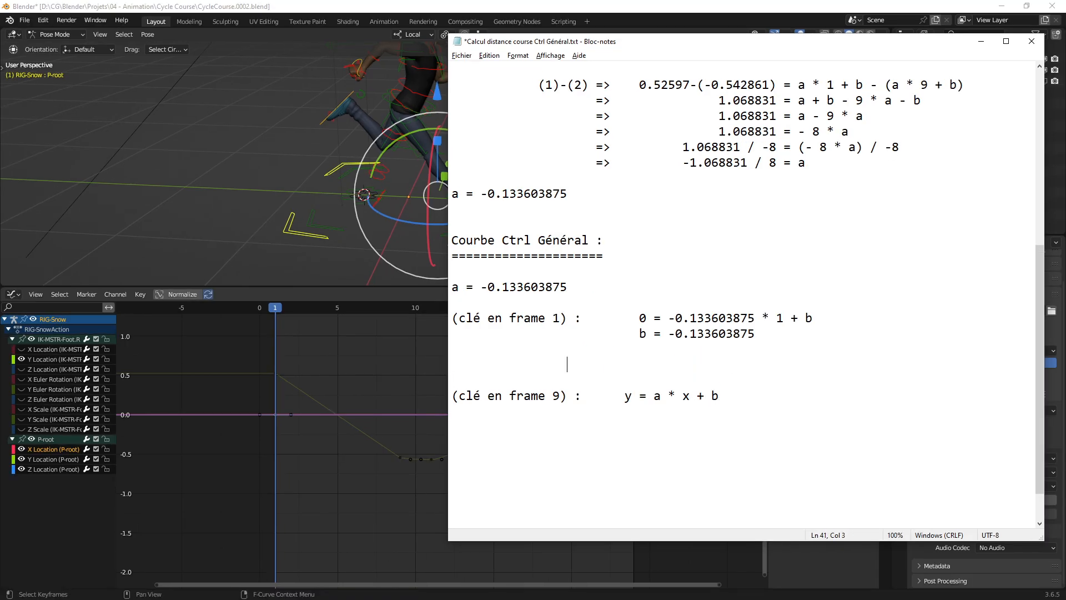
text(y =)
drag(587, 288, 480, 286)
key(ctrl+c)
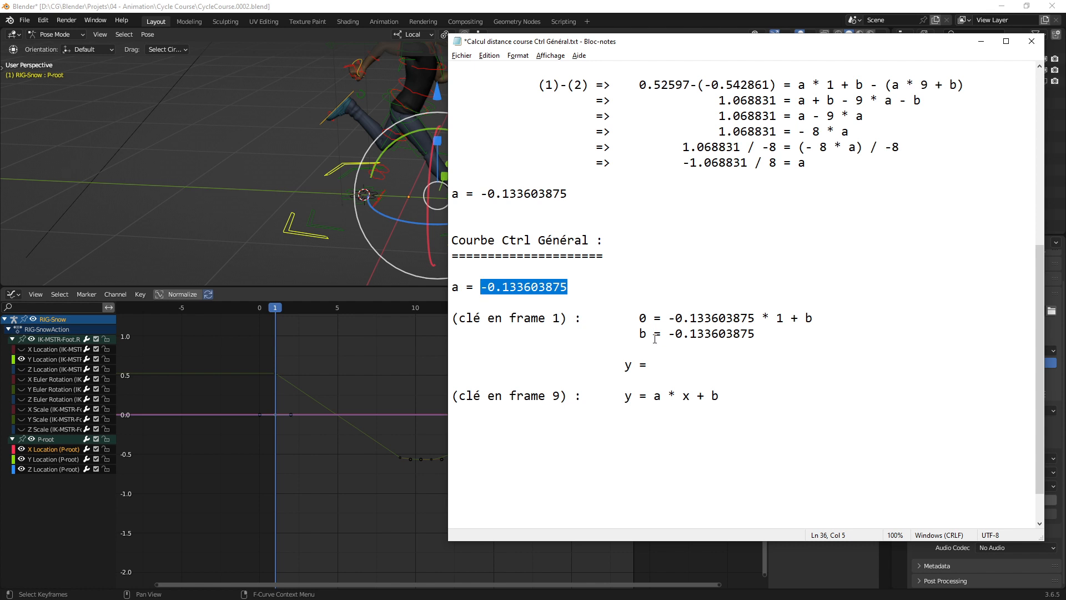
click(653, 362)
key(ctrl+v)
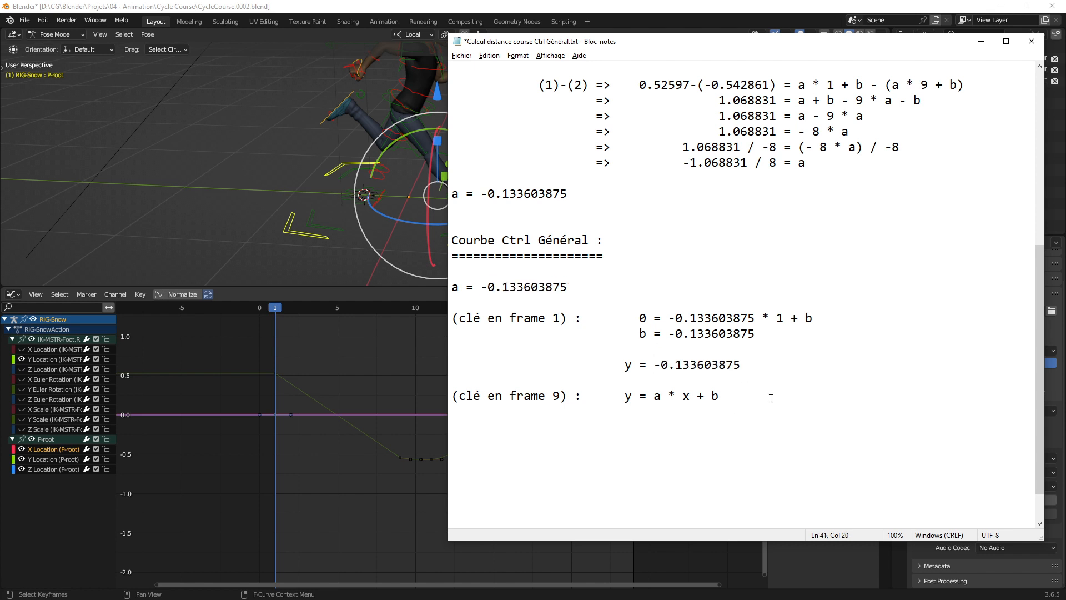
text(* x +)
key(BackSpace)
Step: Complete the general line equation as "y = -0.133603875 * x -0.133603875" with the copied value of b, and box it
click(755, 336)
key(ctrl+shift+Left)
key(ctrl+shift+Left)
key(ctrl+shift+Left)
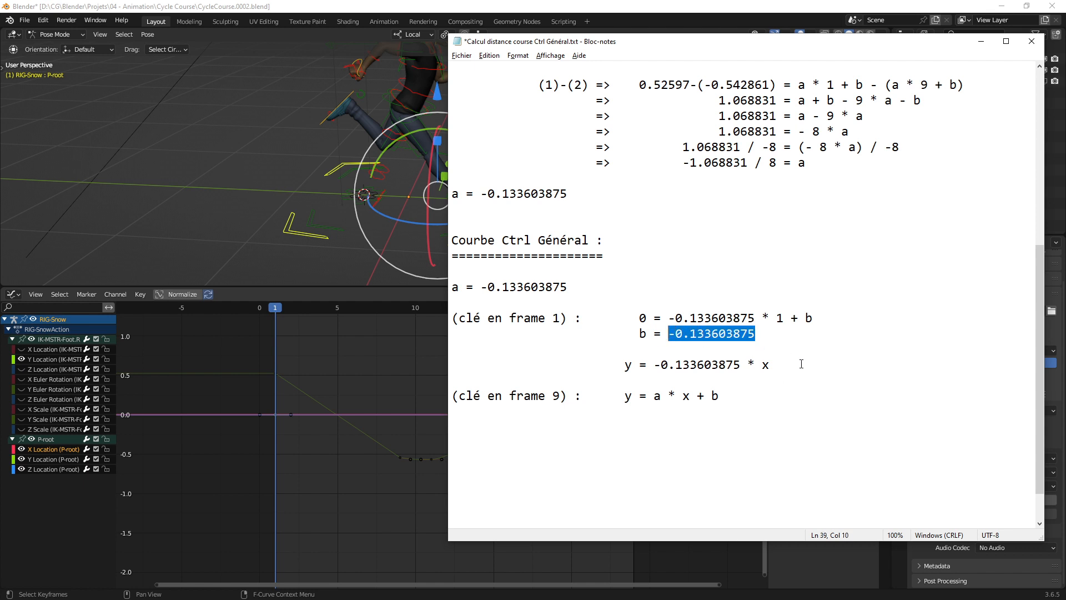
key(ctrl+c)
click(801, 365)
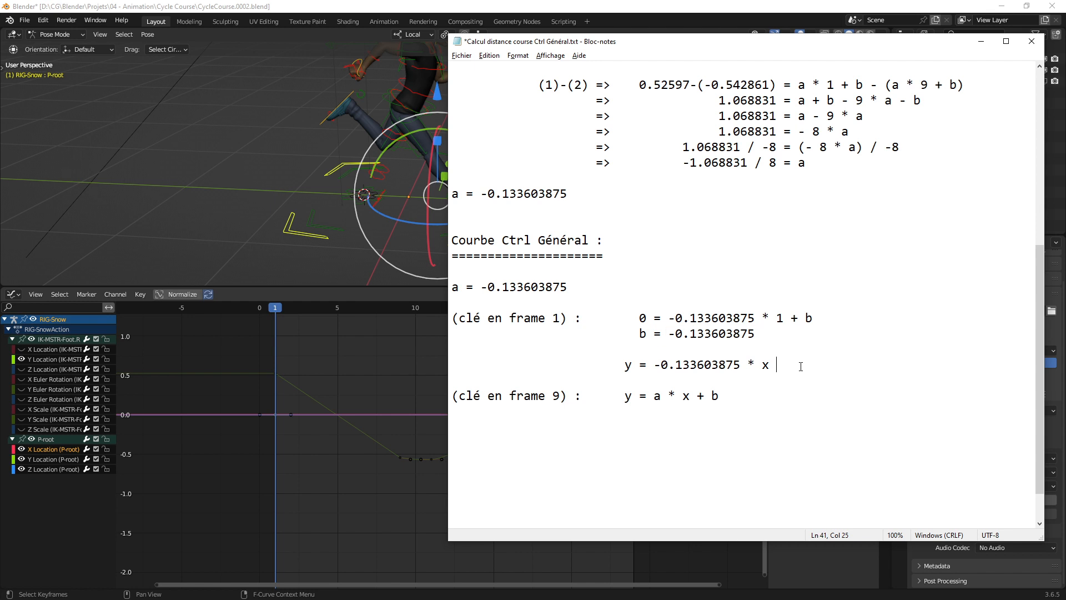
key(ctrl+v)
ctrl+drag(598, 350, 884, 375)
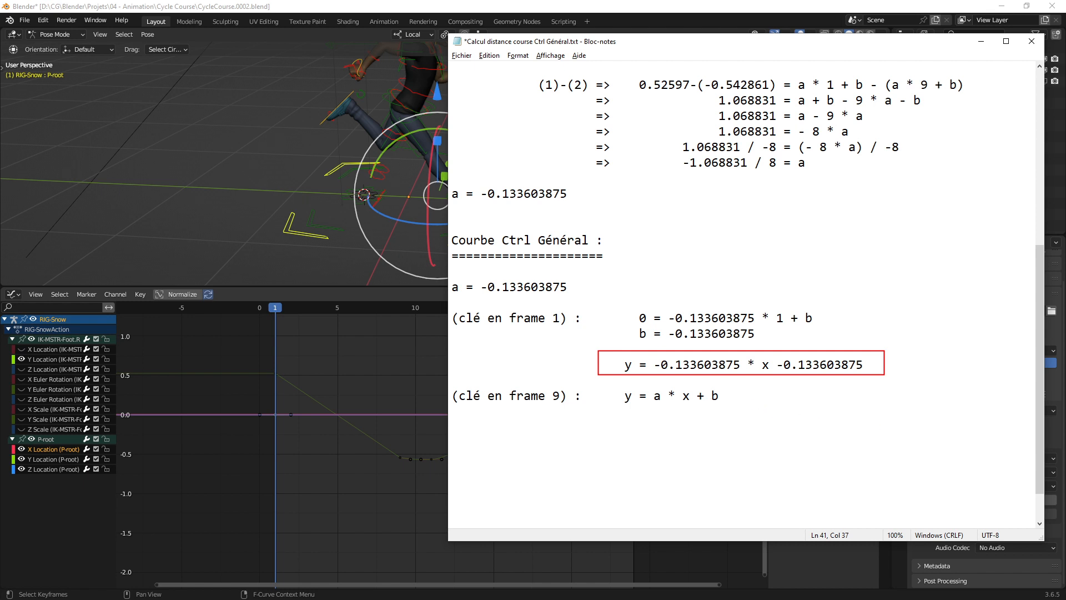
key(Escape)
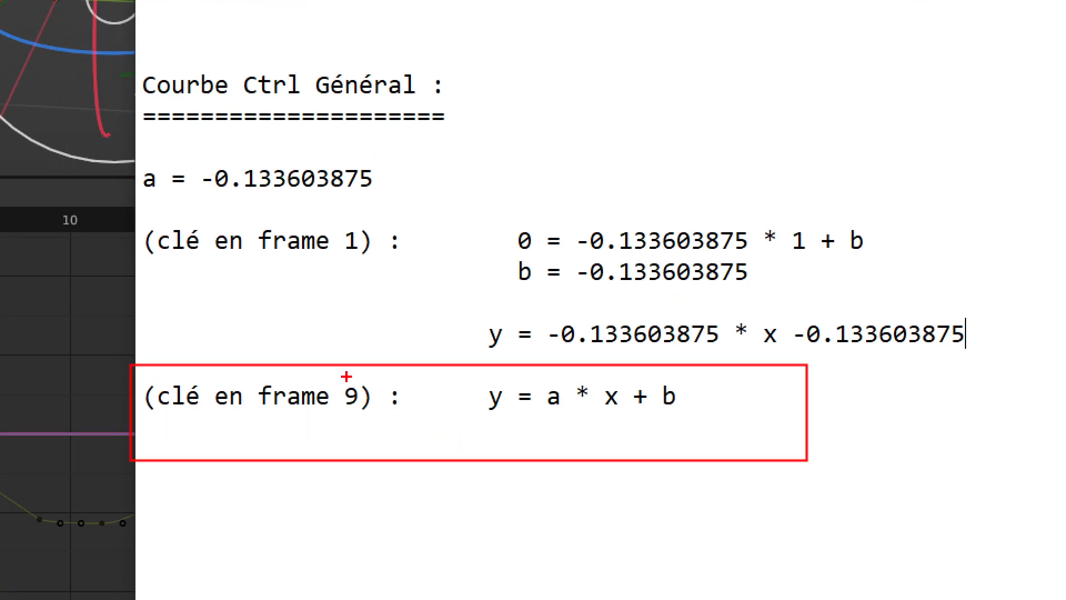
Step: Replace the frame 9 equation with a copy of the general line equation, substituting 9 for x: "y = -0.133603875 * 9 -0.133603875"
drag(338, 378, 368, 379)
key(Escape)
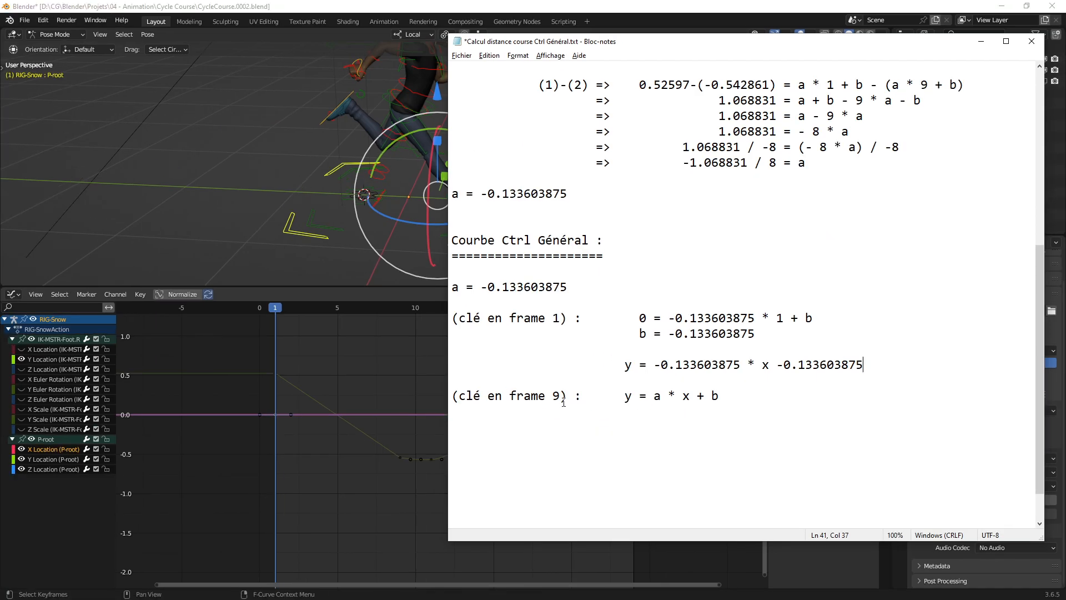
double_click(691, 397)
drag(883, 368, 629, 362)
drag(732, 395, 626, 397)
key(ctrl+v)
double_click(769, 399)
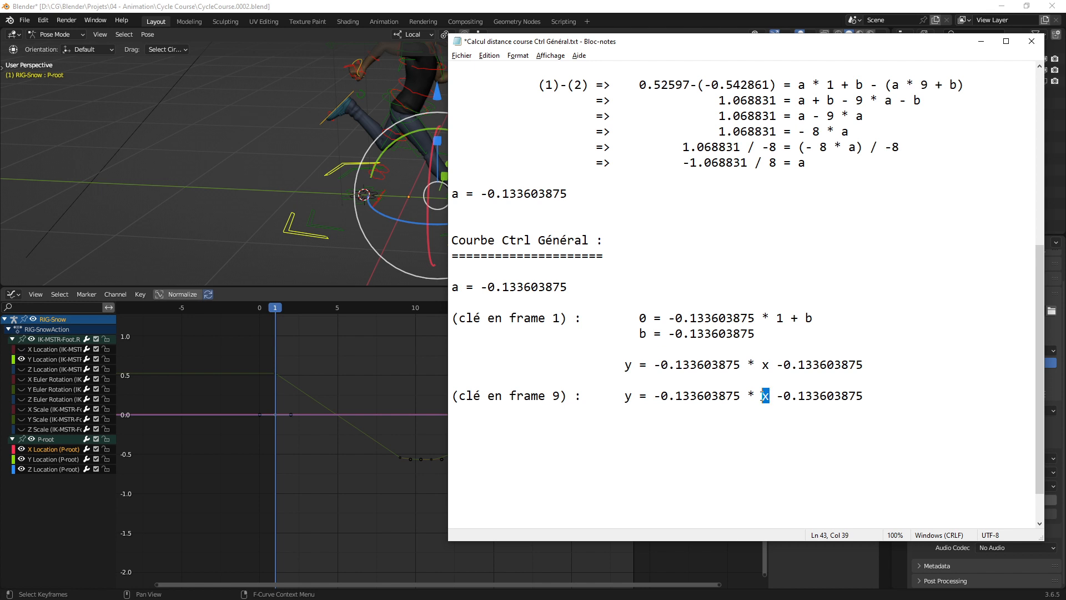
text(9)
Step: Evaluate the frame 9 expression in Calculator and record it in Notepad on a new line as "y = -1.33603875"
key(End)
key(Return)
text(y =)
drag(876, 397, 654, 397)
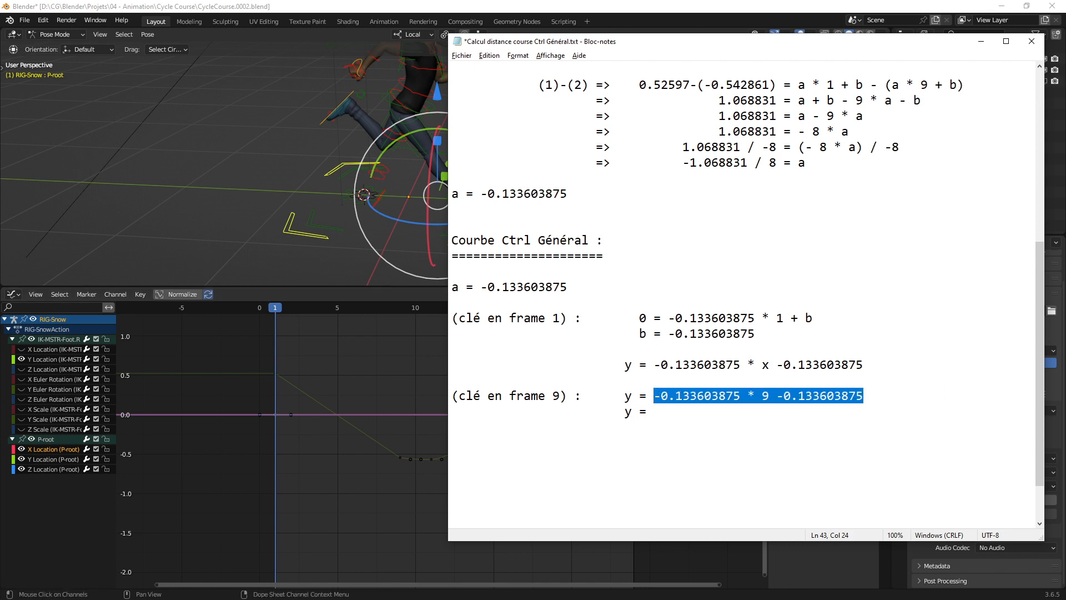
key(ctrl+c)
key(alt+Tab)
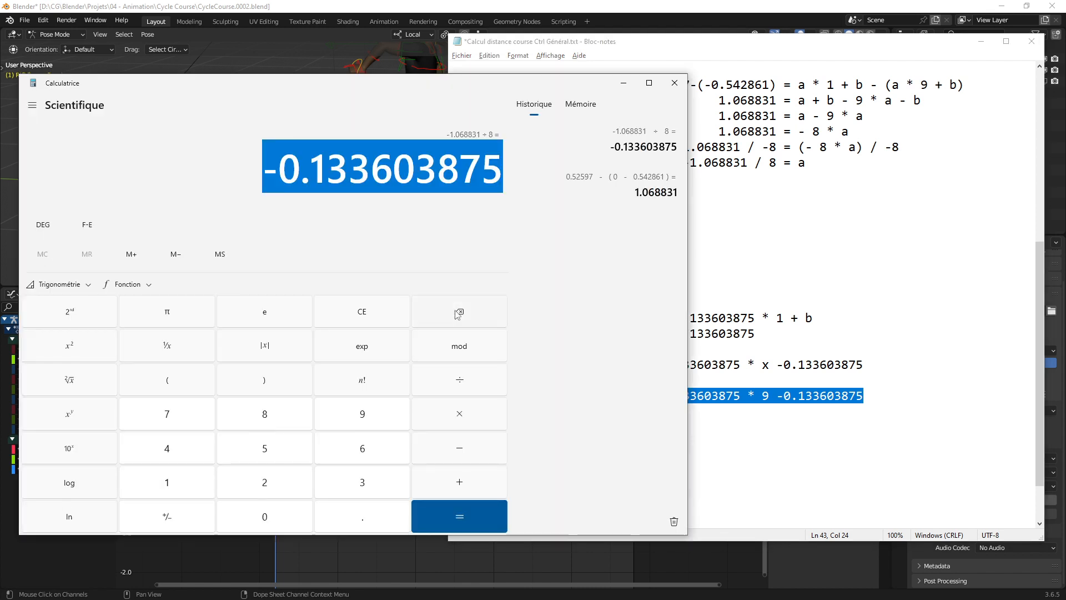
key(ctrl+v)
key(Return)
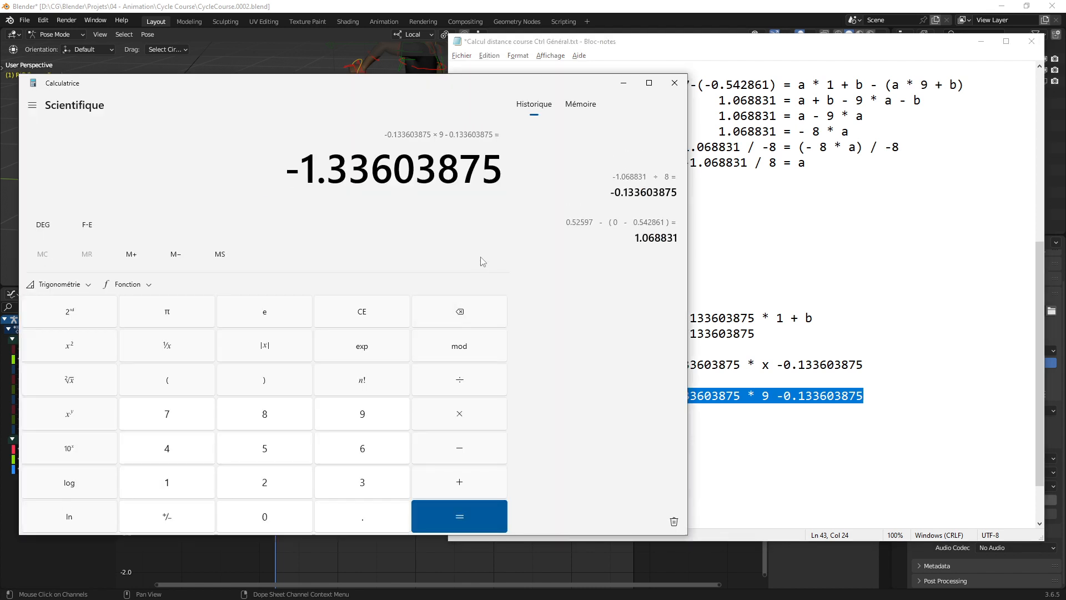
drag(505, 178, 285, 176)
click(835, 414)
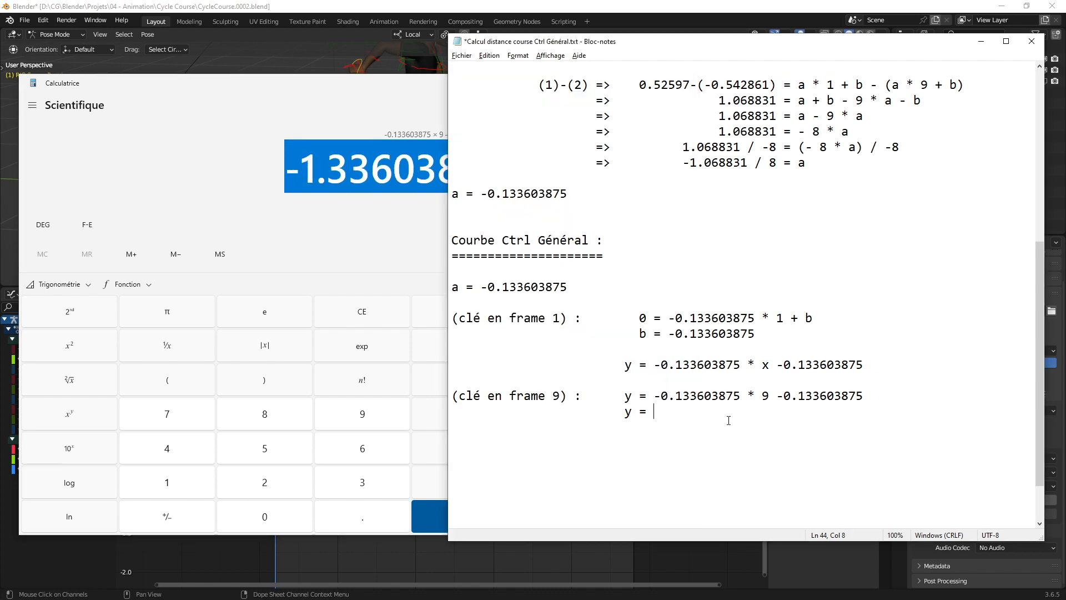
key(ctrl+v)
Step: Select the frame 9 result -1.33603875, switch to Blender and move the playhead to frame 9
drag(738, 414, 654, 412)
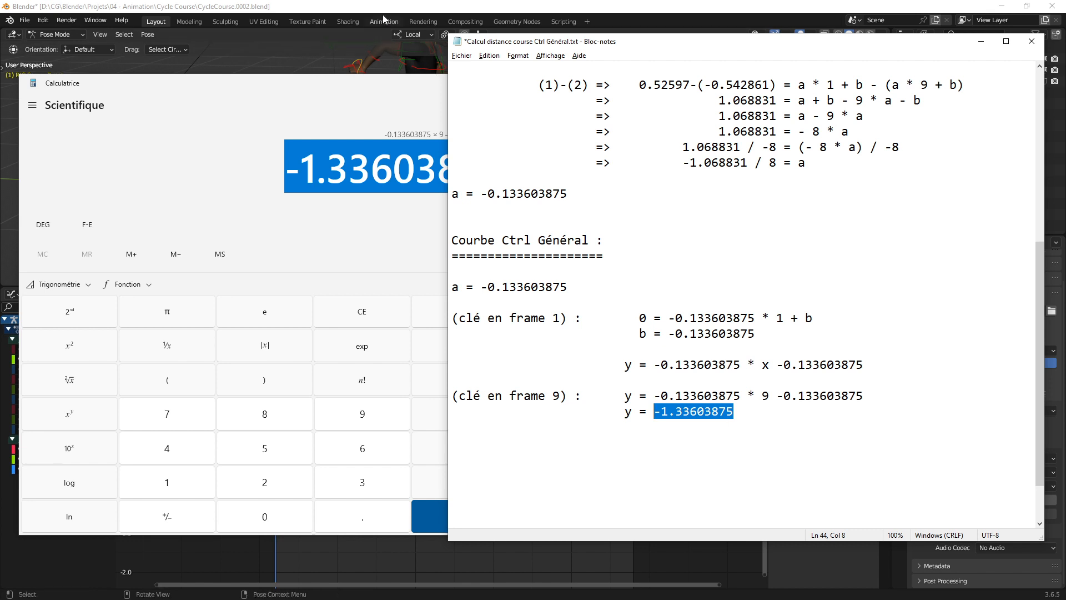
click(390, 7)
drag(279, 312, 397, 314)
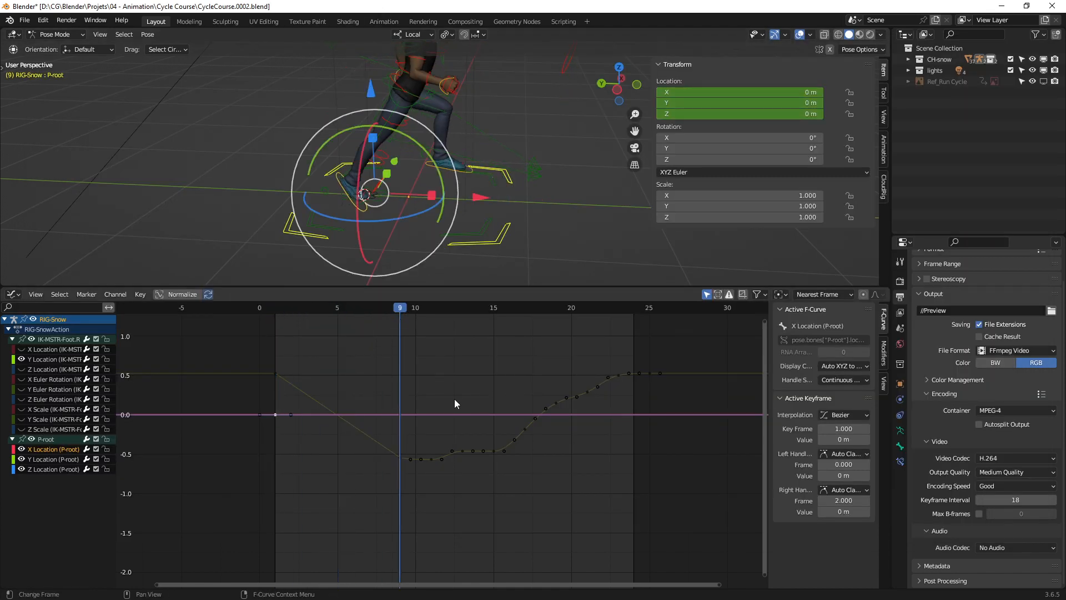
key(ctrl+Tab)
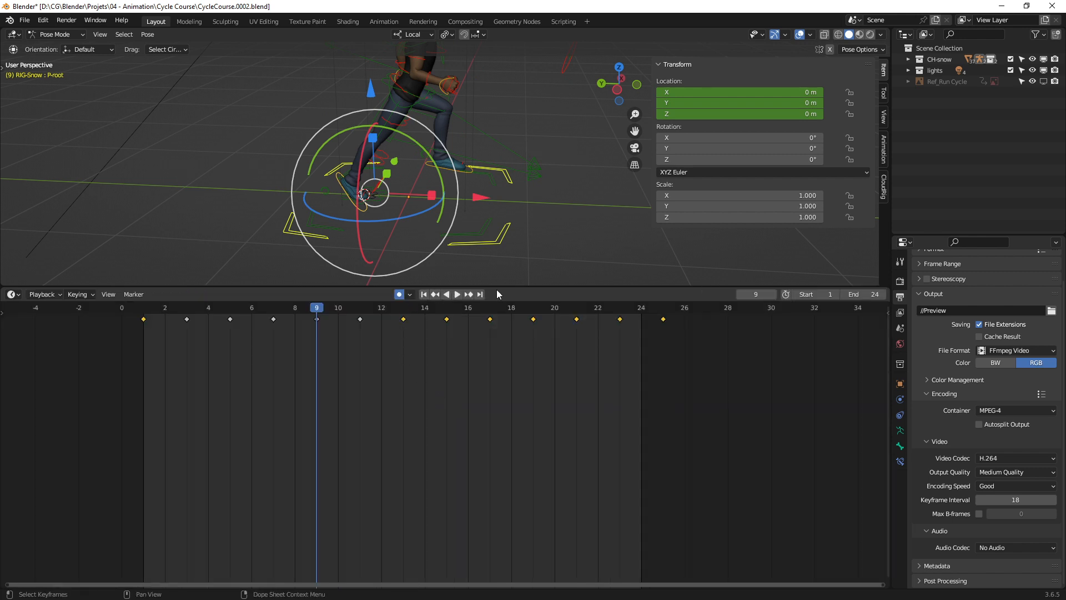
drag(497, 289, 496, 429)
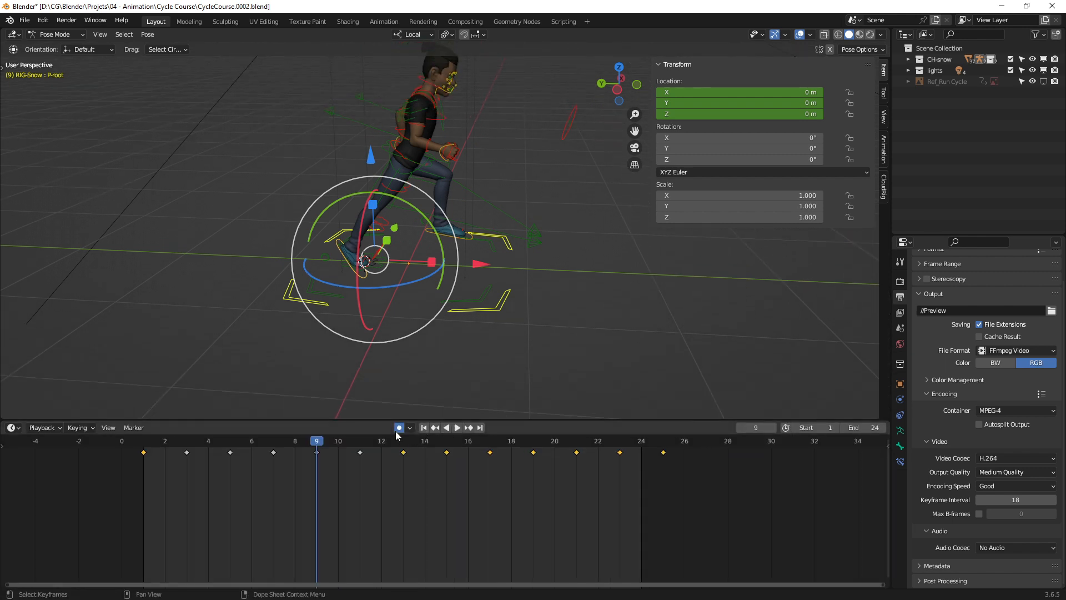
key(ctrl+Tab)
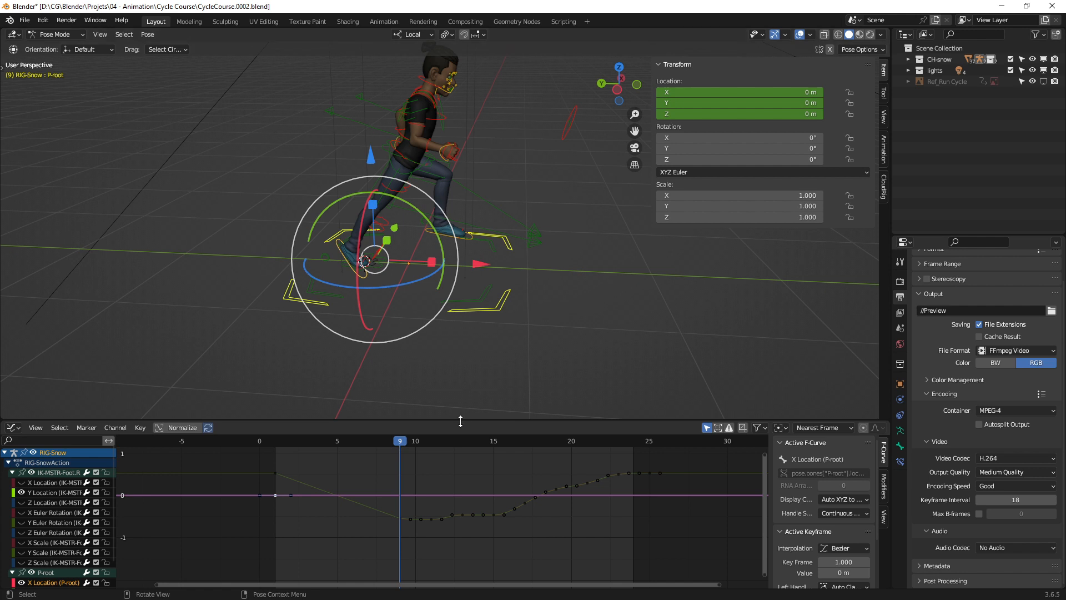
drag(461, 417, 474, 294)
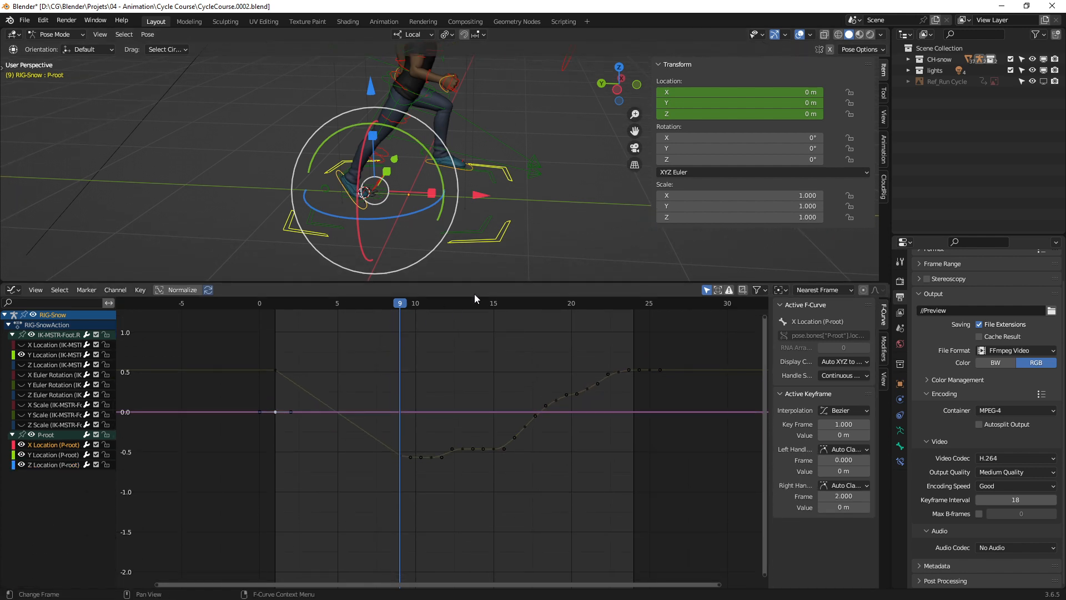
Step: Key the root control's Y Location at frame 9 with the calculated value -1.33603875
click(497, 239)
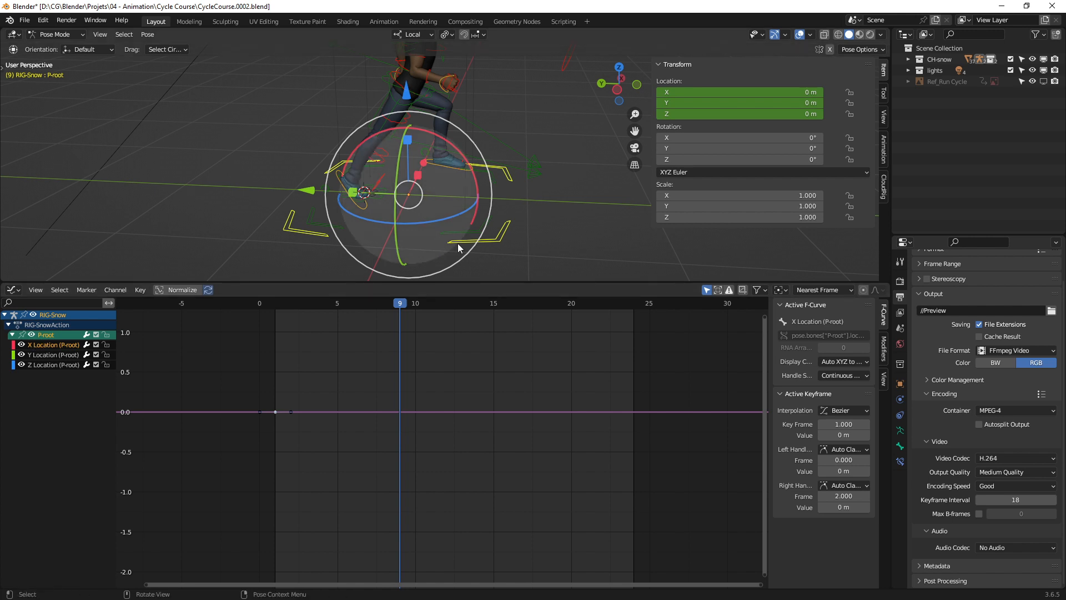
click(804, 101)
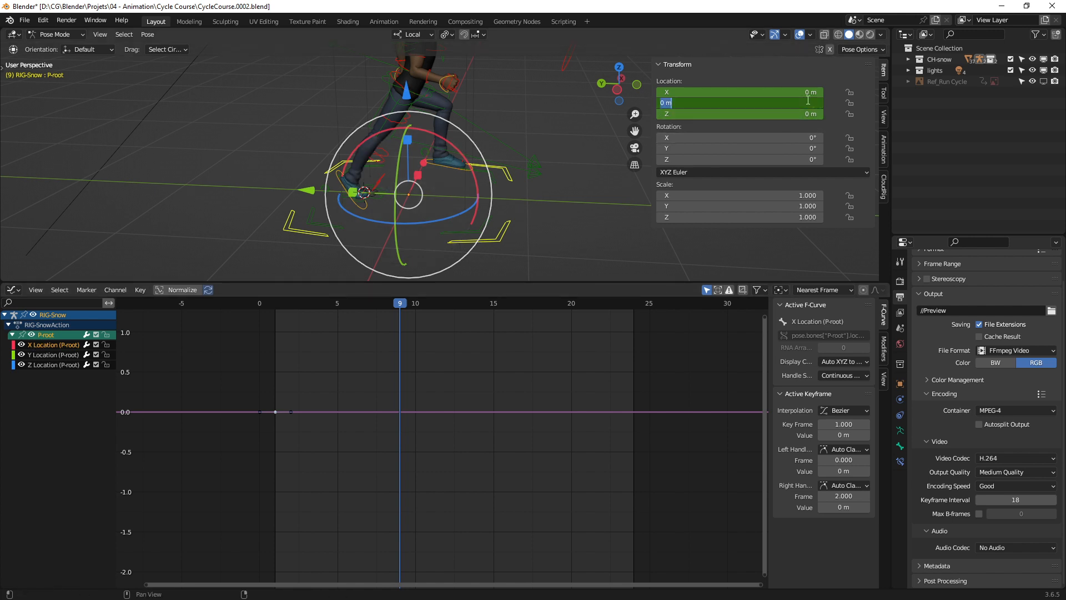
key(ctrl+v)
key(Return)
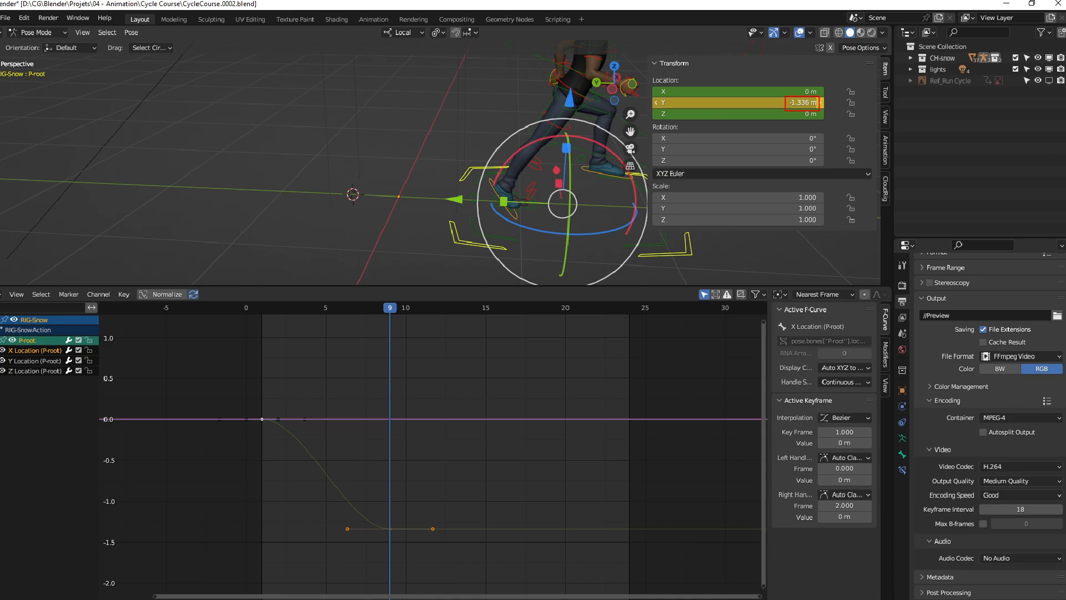
Step: Show only the root control's Y Location curve by hiding its X and Z Location curves
scroll(442, 412, up, 3)
mouse_move(442, 412)
middle_down()
mouse_move(436, 423)
mouse_move(526, 422)
middle_up()
mouse_move(393, 425)
middle_down()
mouse_move(429, 422)
mouse_move(385, 420)
middle_up()
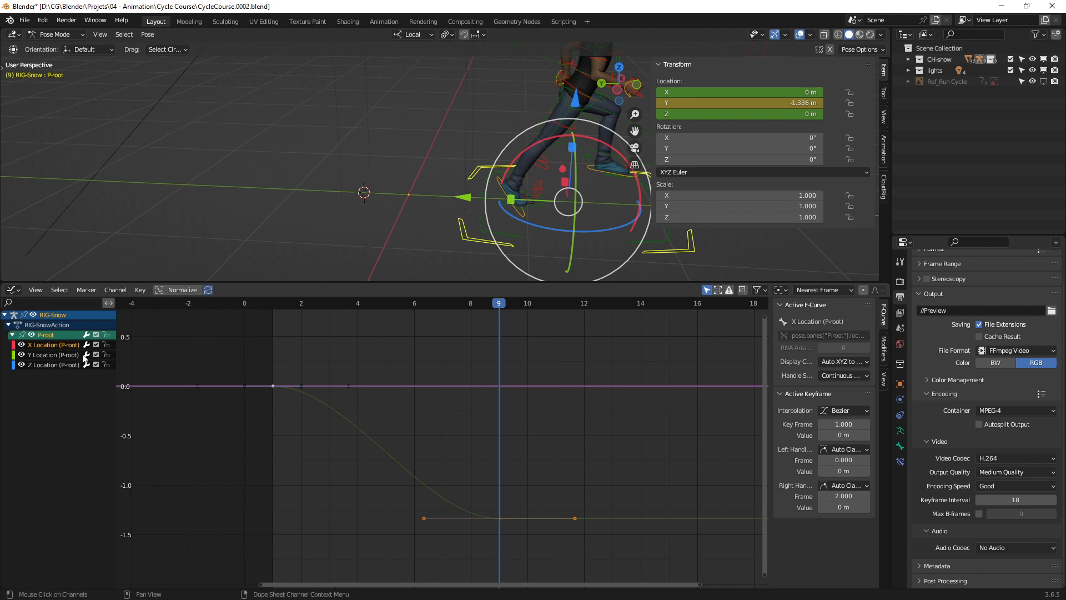
key(shift+h)
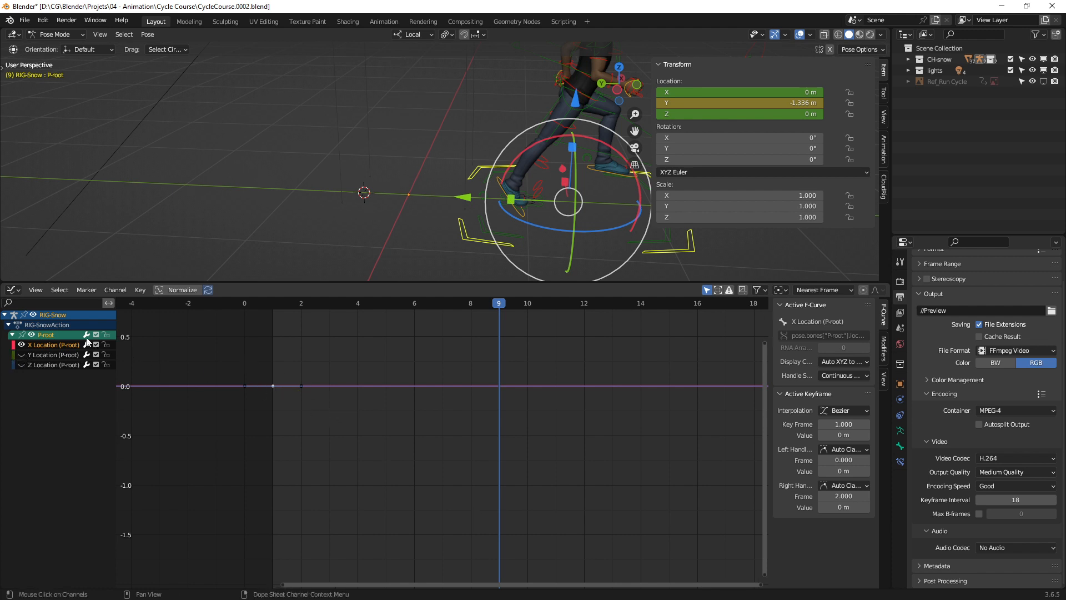
click(22, 354)
click(21, 345)
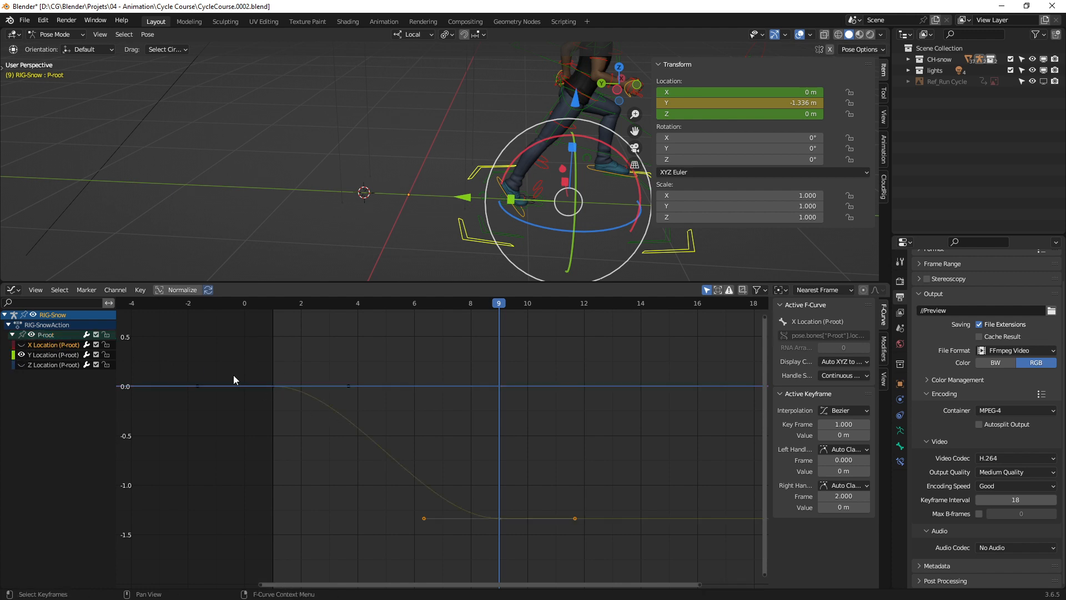
Step: Set the root control's frame 1 Y Location key to Linear interpolation and return the playhead to frame 1
drag(230, 355, 595, 551)
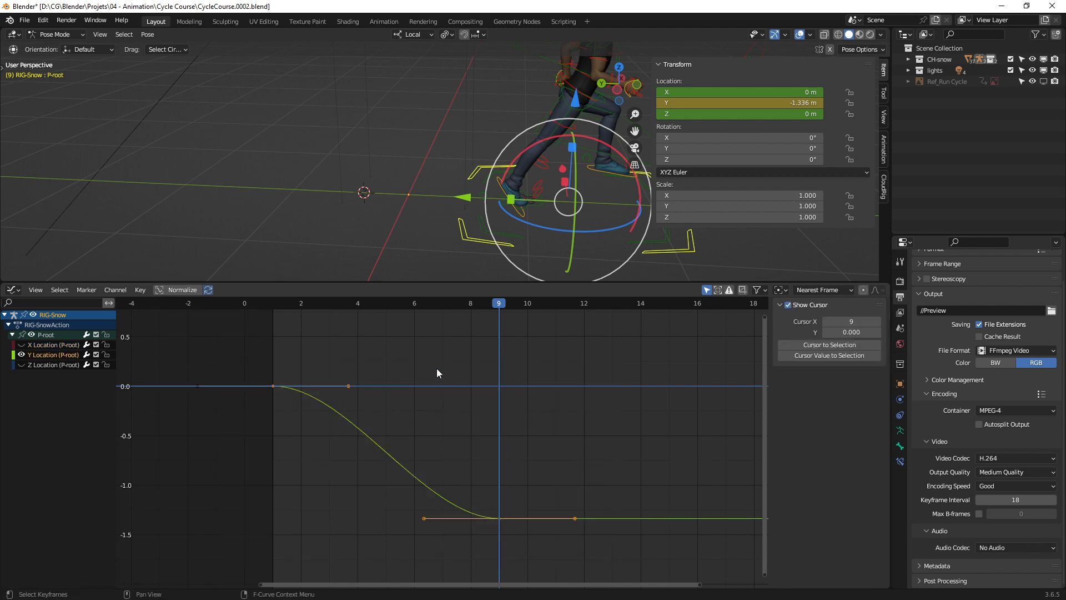
click(274, 386)
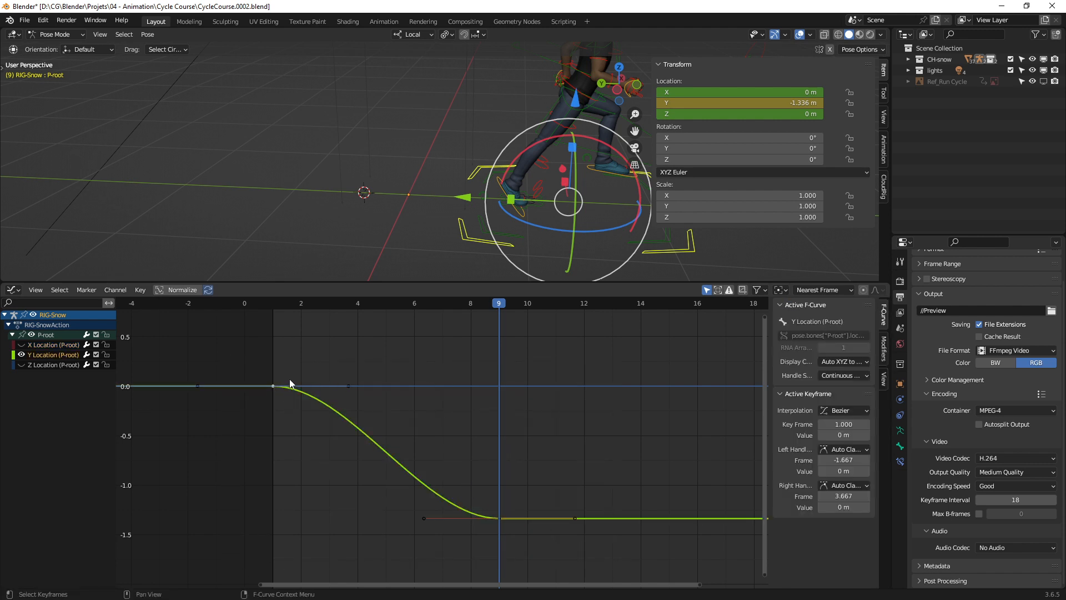
right_click(325, 368)
right_click(365, 361)
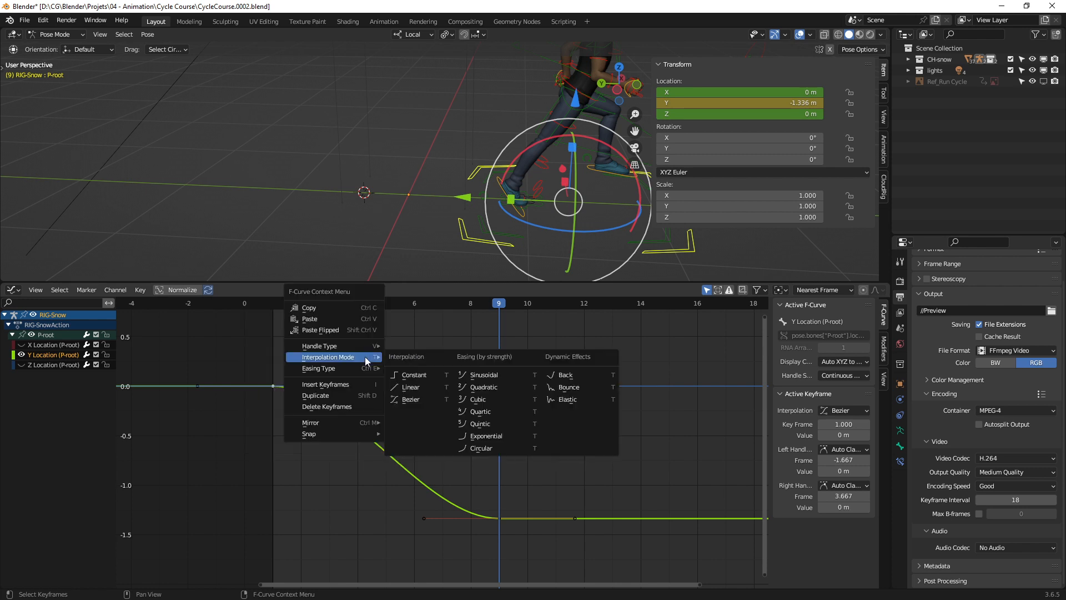
click(421, 387)
drag(283, 305, 273, 325)
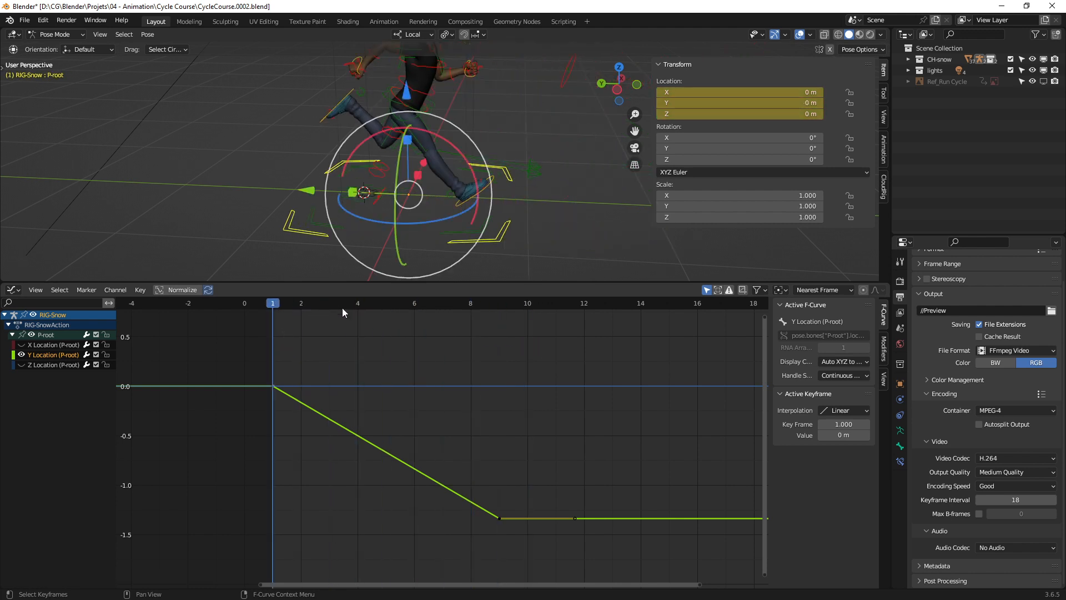
Step: Add the right foot IK control to the selection and compare its Y Location curve with the root's at their frame 9 keys
shift+click(494, 180)
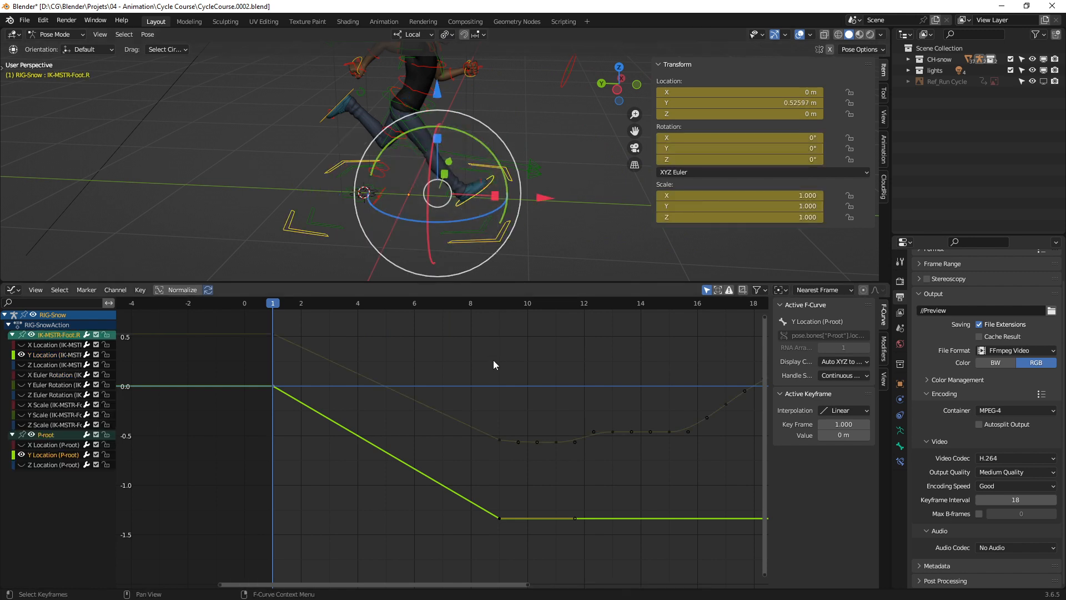
ctrl+middle_drag(493, 360, 454, 388)
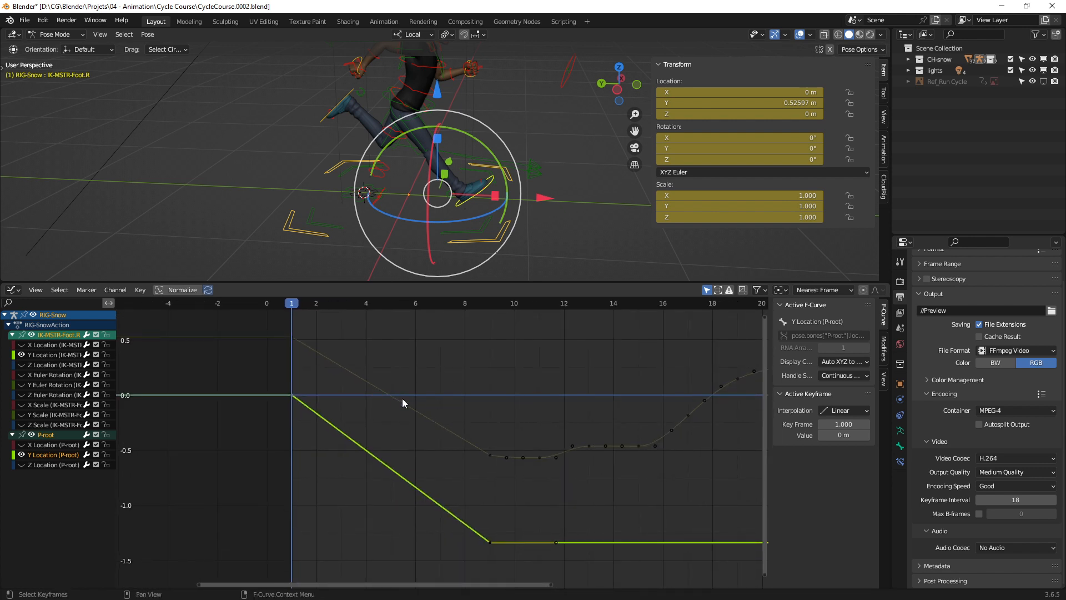
click(489, 454)
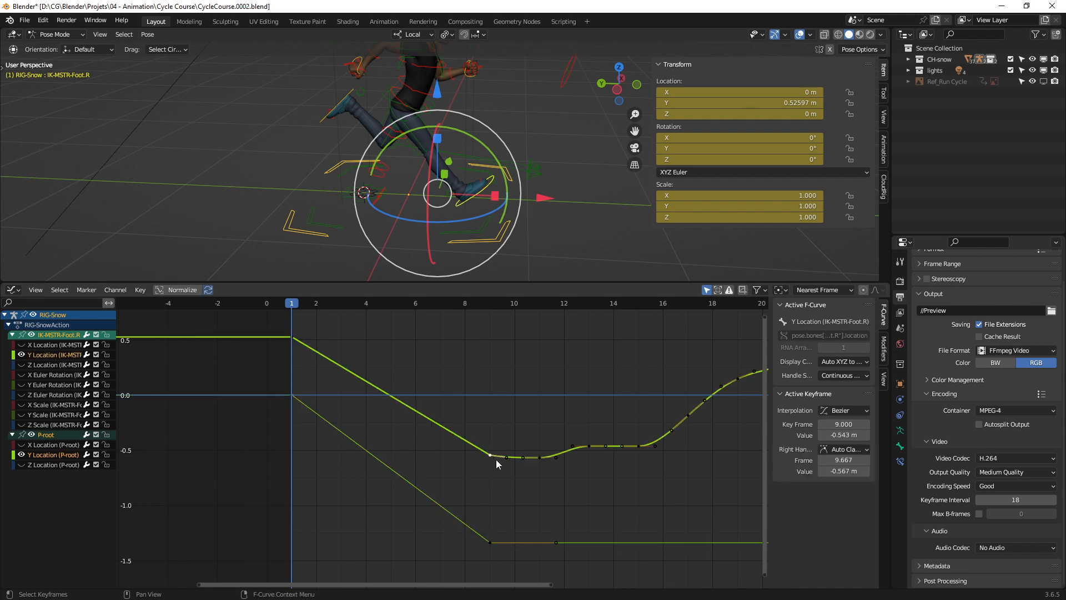
shift+click(489, 542)
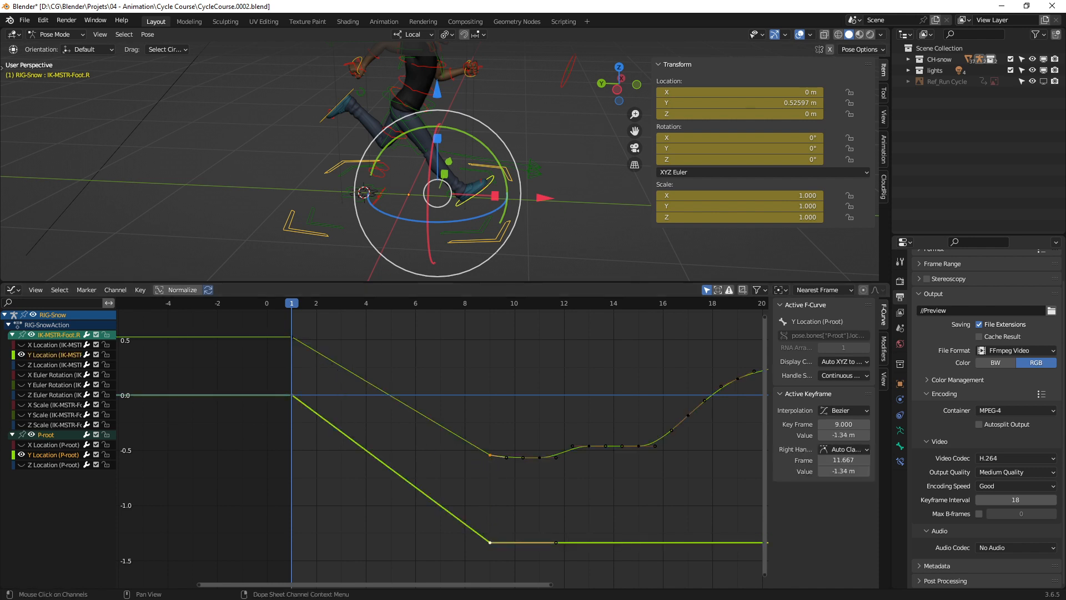
Step: Switch to Notepad, mark the sign error in the frame 1 solution for b, and change that line to "-b = -0.133603875"
key(alt+Tab)
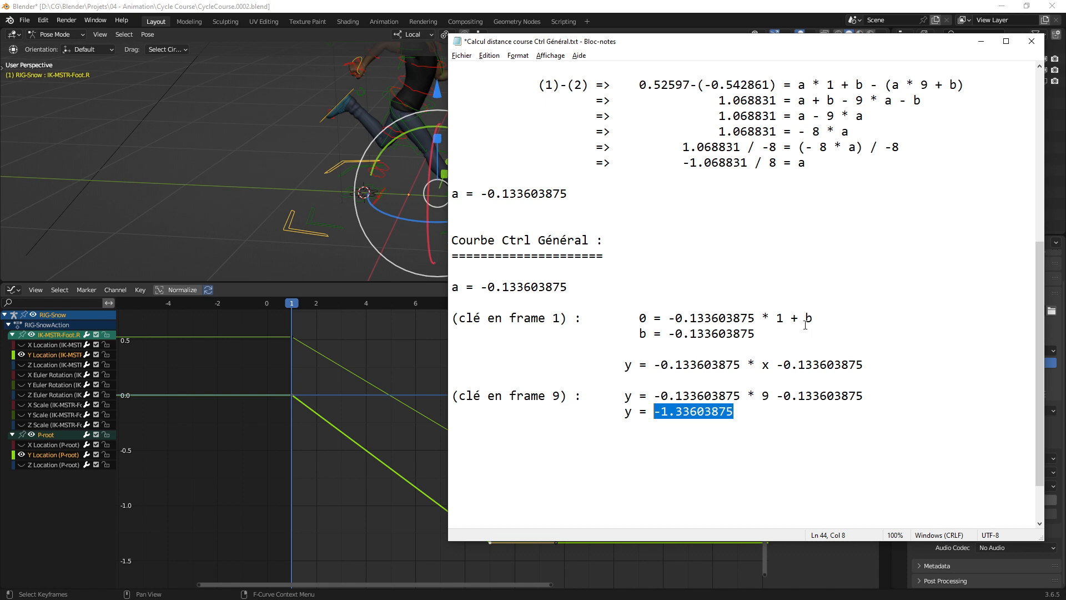
click(778, 347)
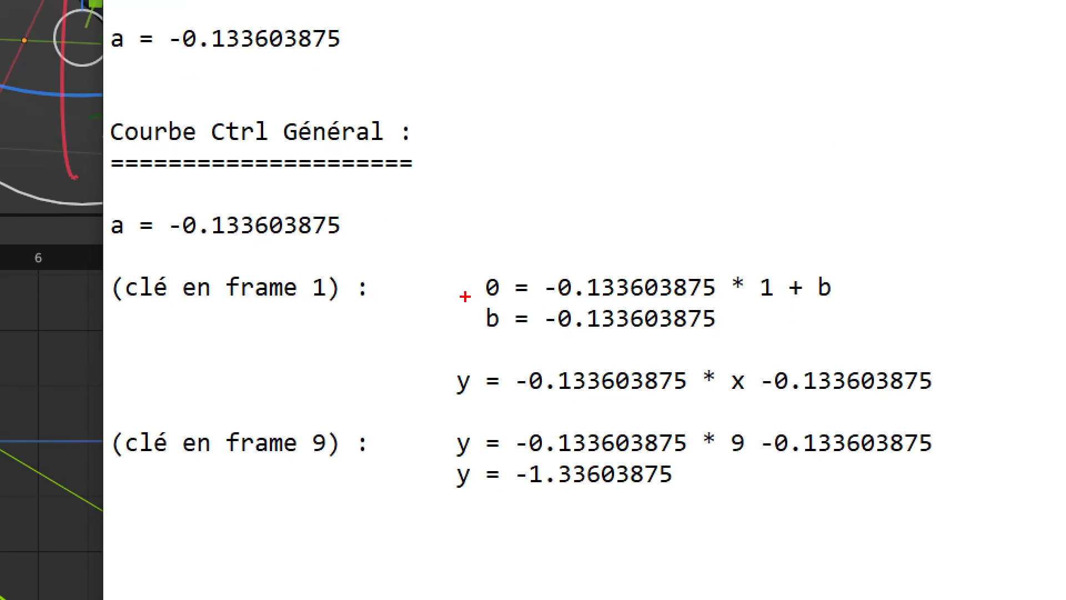
drag(466, 297, 727, 358)
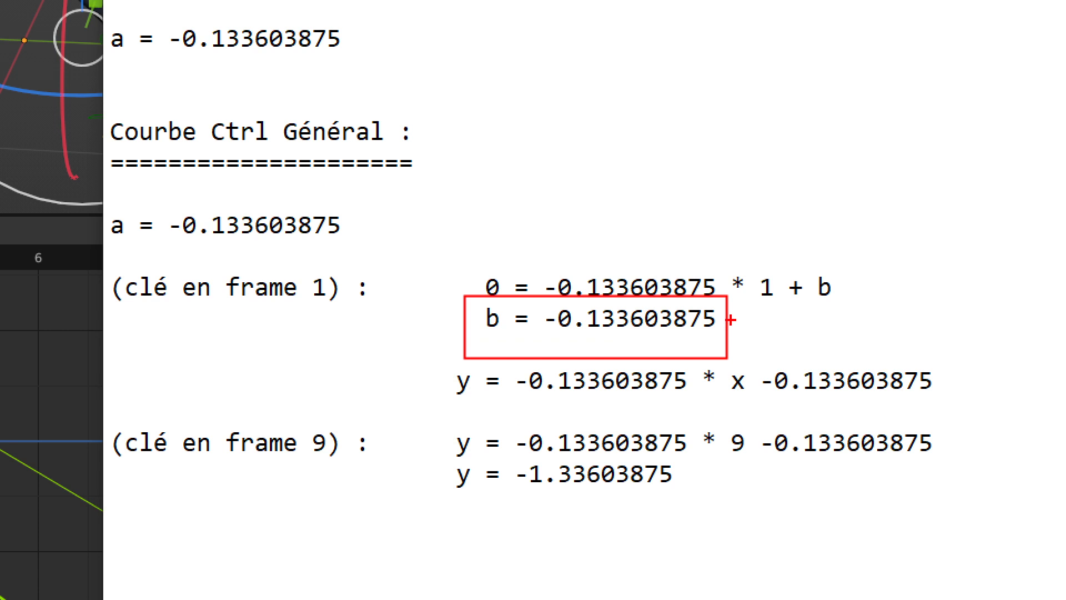
mouse_move(824, 264)
mouse_down()
mouse_move(665, 165)
mouse_move(442, 253)
mouse_move(494, 219)
mouse_up()
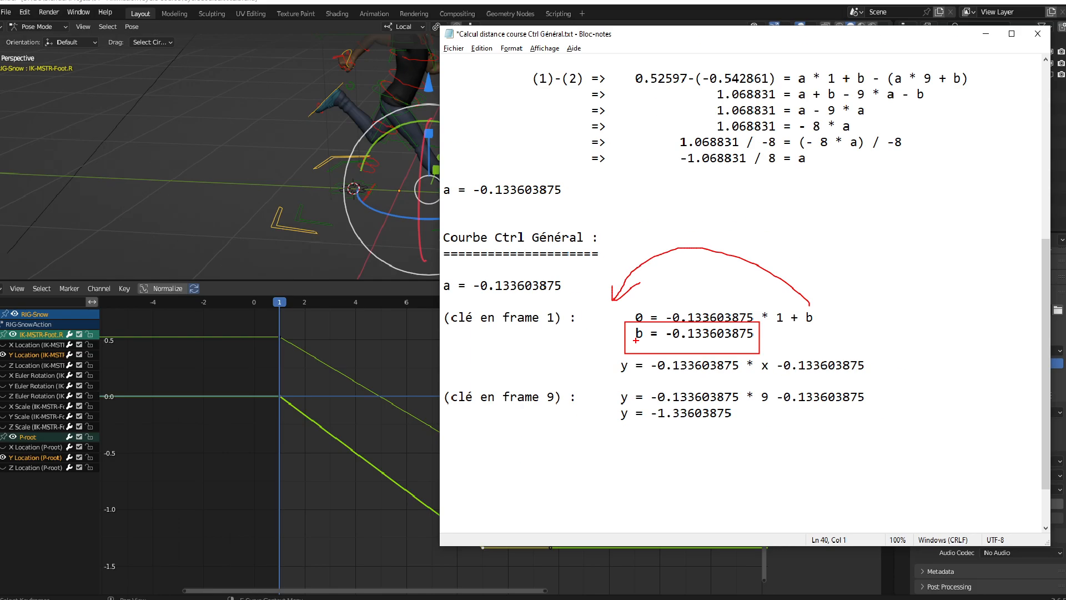
key(Escape)
text(-)
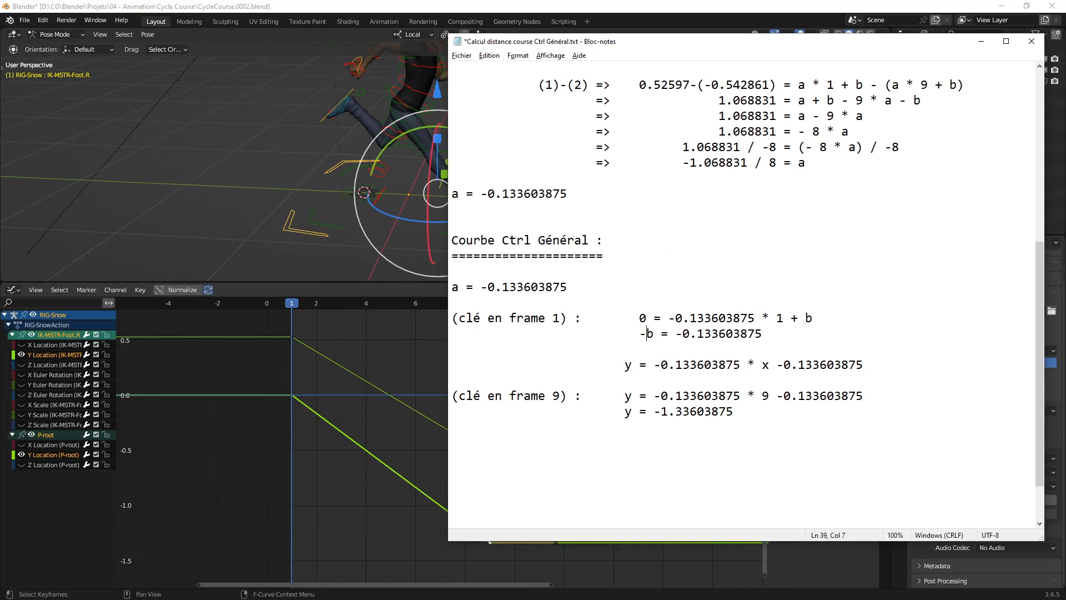
Step: Add the line "b = 0.133603875" beneath "-b = -0.133603875" in the frame 1 solution
key(End)
key(Return)
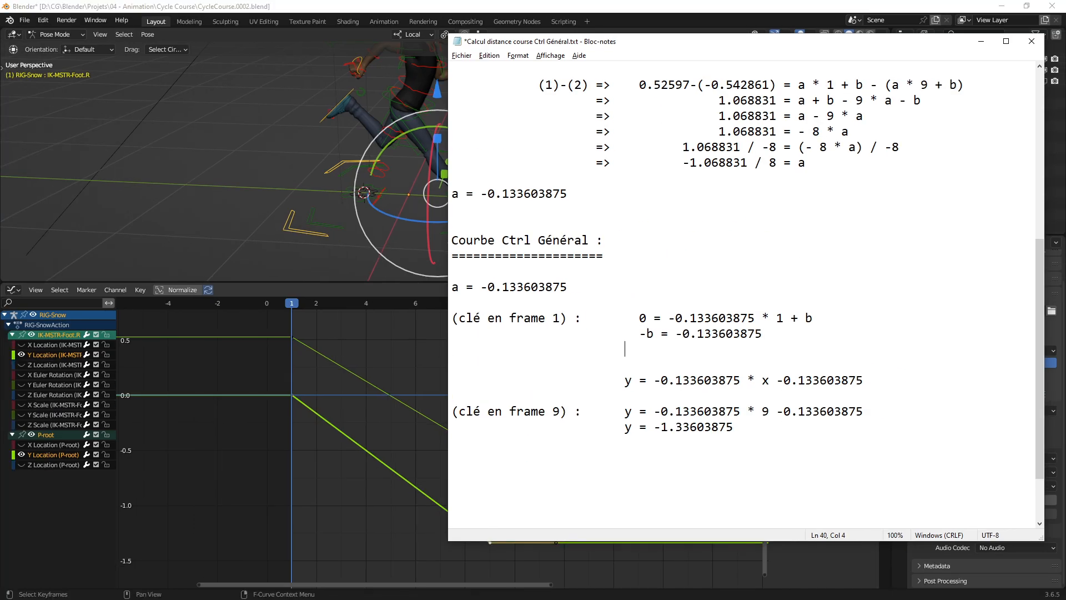
text(b =)
drag(763, 333, 683, 336)
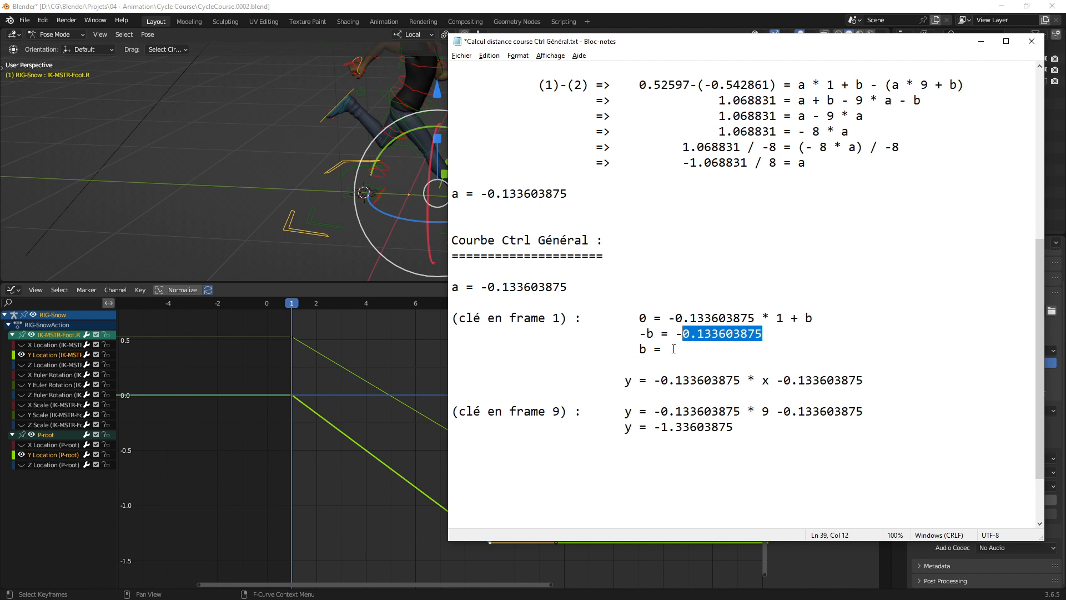
key(ctrl+c)
click(662, 344)
key(ctrl+v)
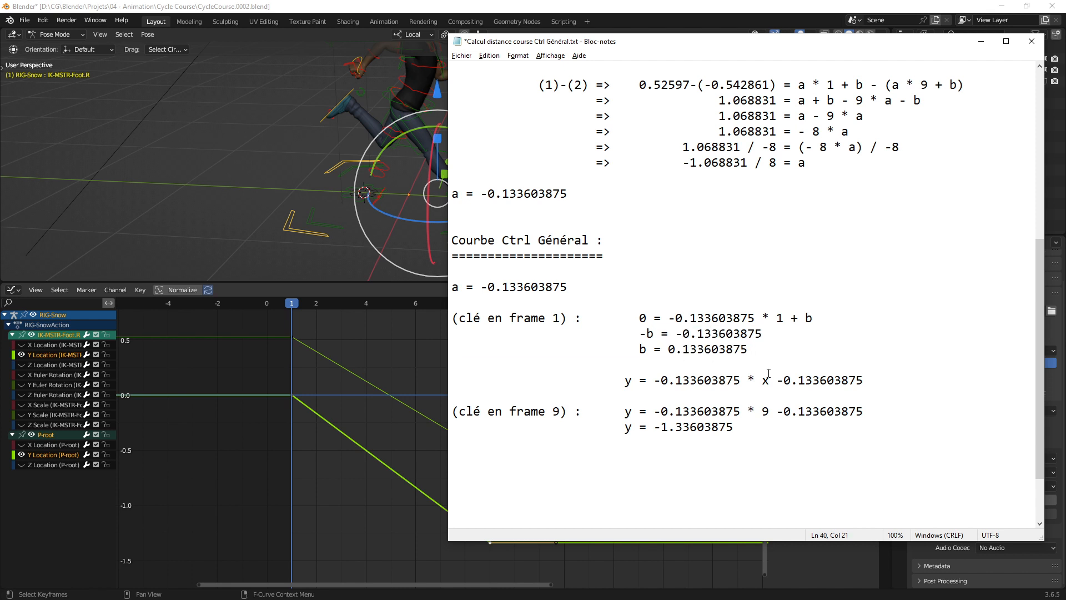
Step: Change the last term to "+ 0.133603875" in both the general line equation and the frame 9 equation
key(ctrl+shift+Left)
key(ctrl+shift+Left)
key(ctrl+shift+Left)
key(shift+Right)
key(shift+Right)
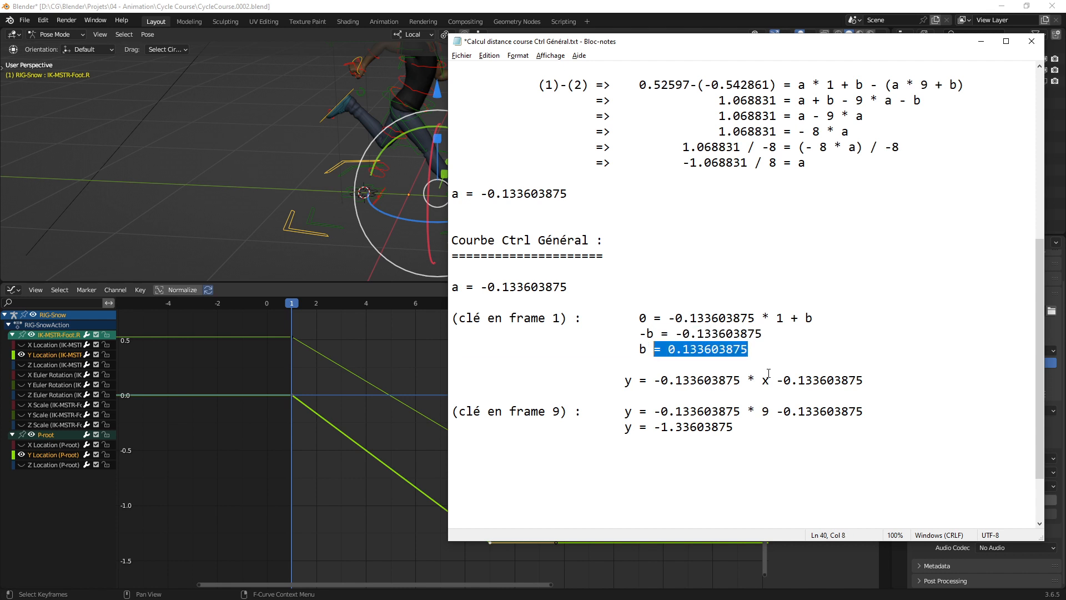
key(shift+Right)
key(shift+Right)
drag(777, 380, 781, 411)
text(+)
text( +)
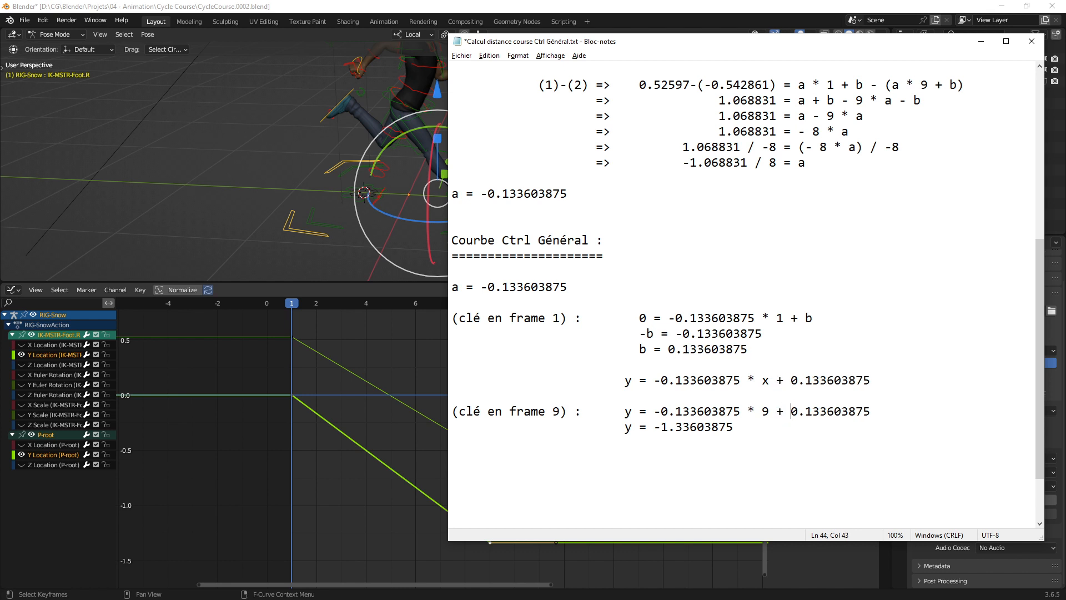
drag(870, 412, 654, 412)
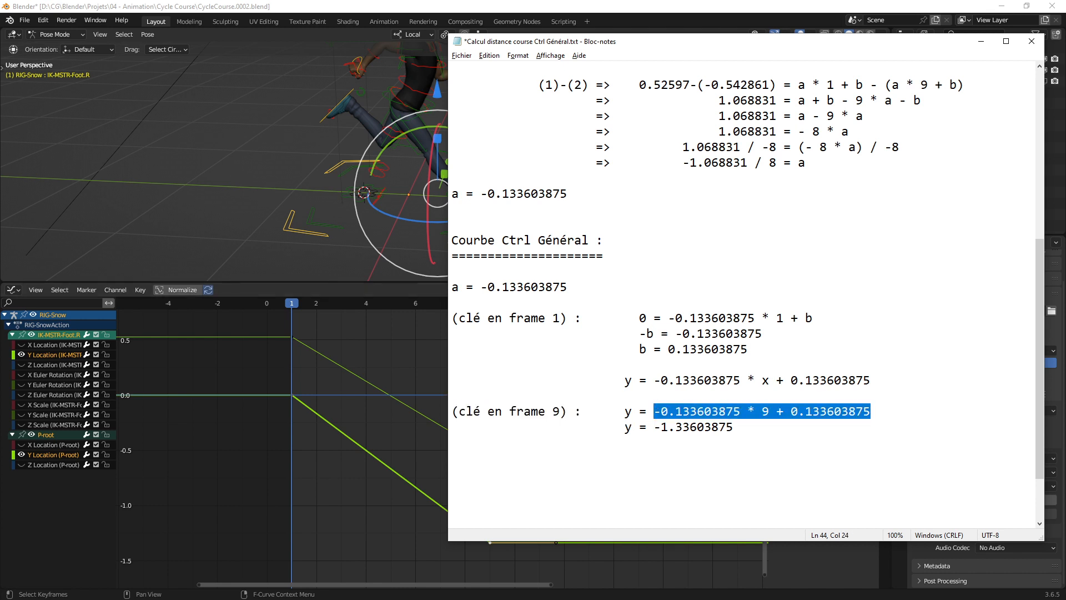
key(alt+Tab)
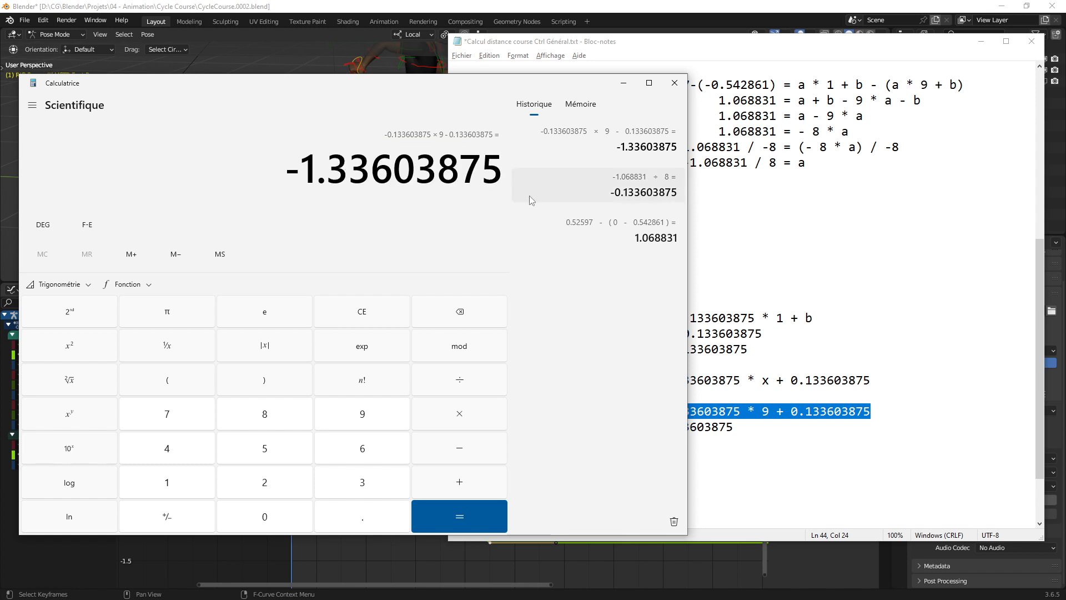
key(ctrl+v)
drag(502, 167, 282, 167)
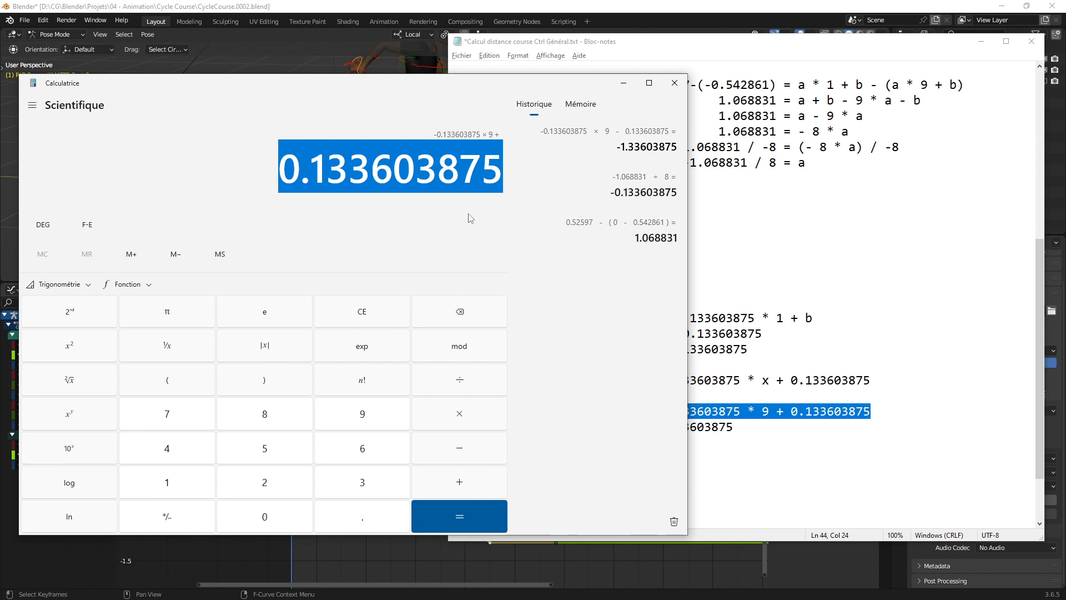
key(alt+Tab)
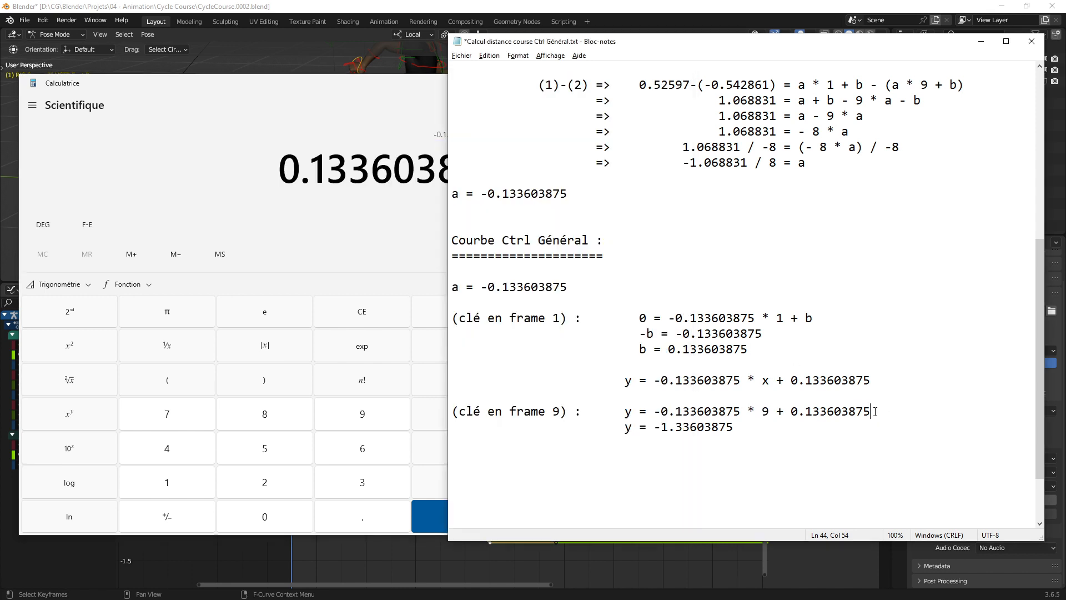
Step: Copy the frame 9 expression into Calculator, clear the previous entry and history, and evaluate -0.133603875 * 9 + 0.133603875
drag(870, 411, 654, 411)
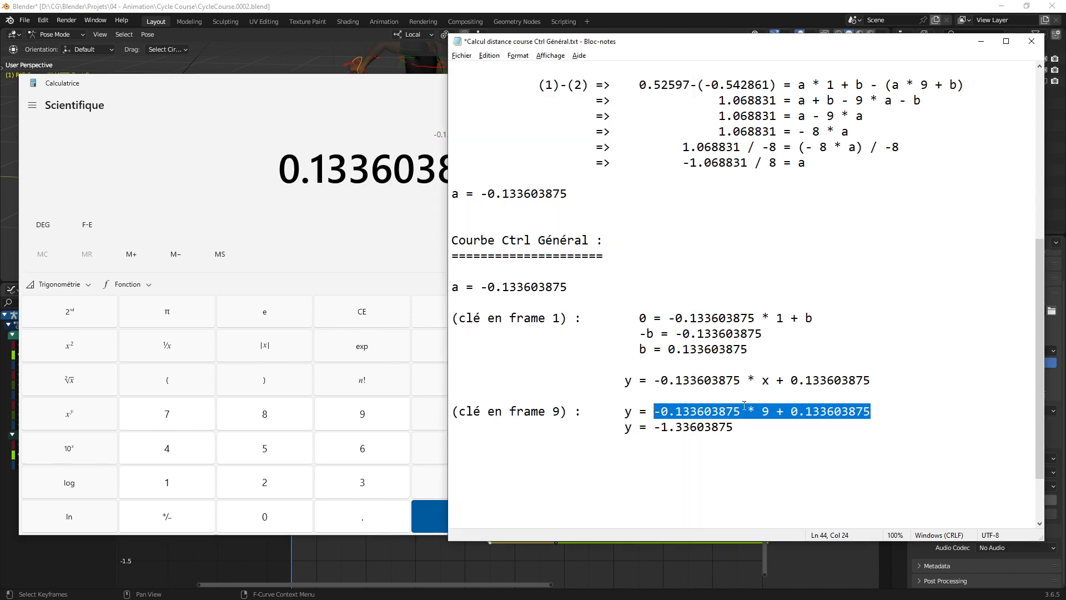
click(414, 209)
key(ctrl+v)
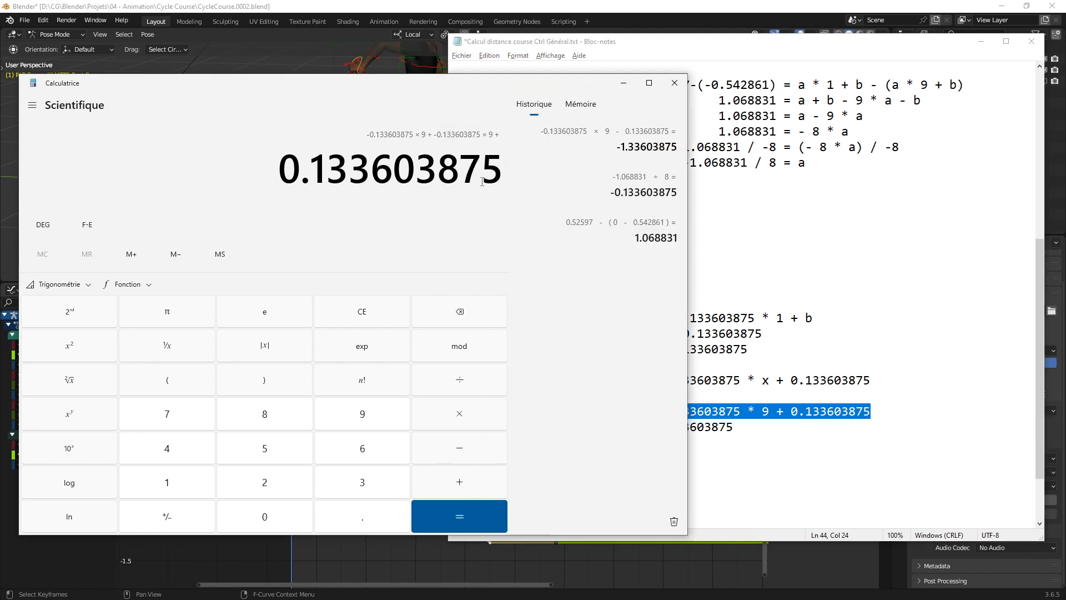
click(368, 320)
key(ctrl+v)
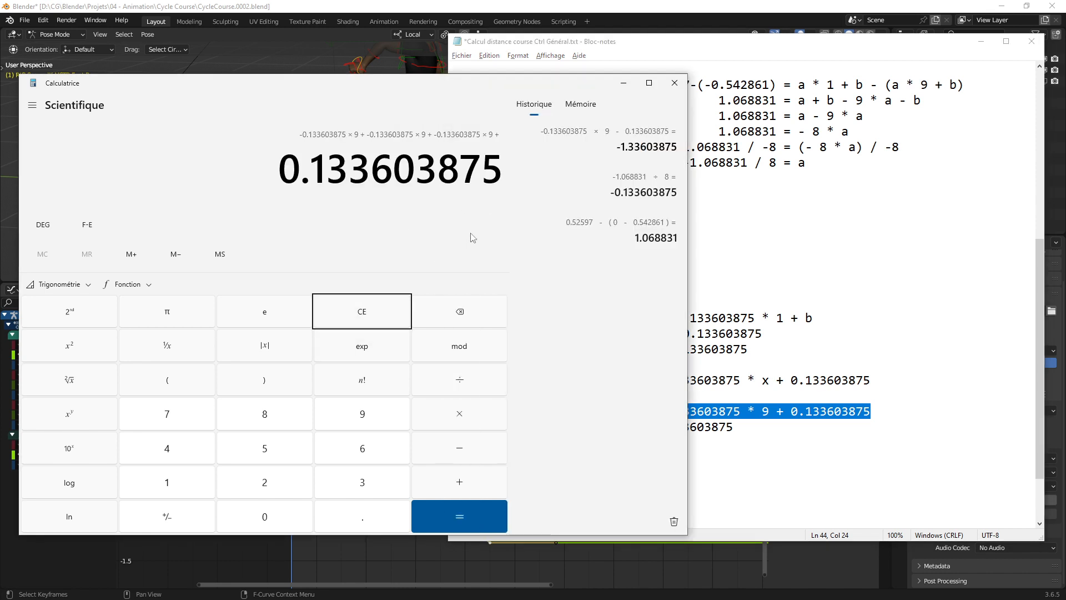
key(Return)
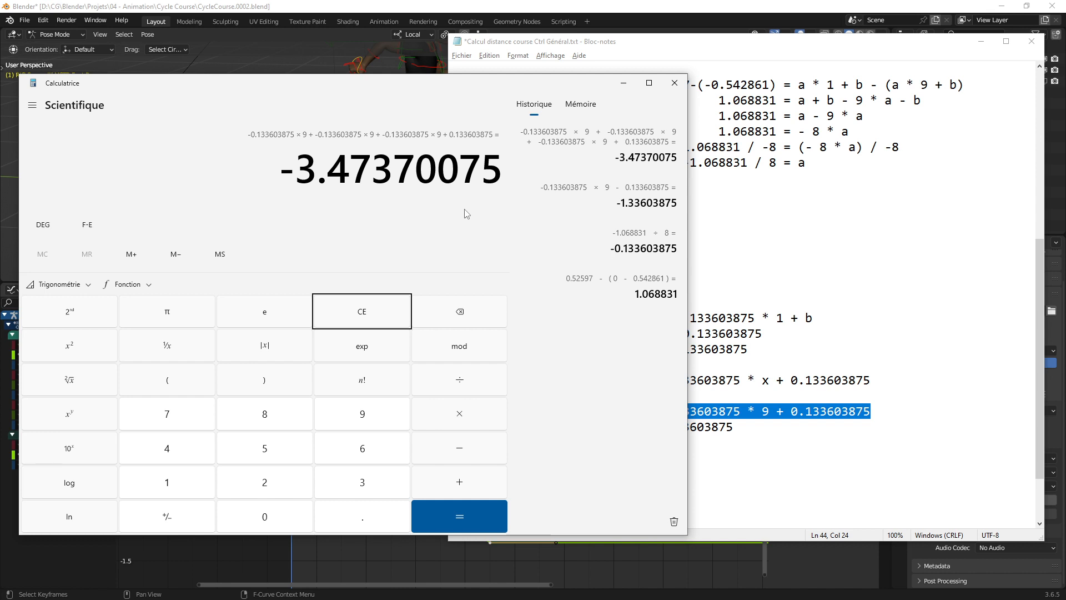
click(459, 309)
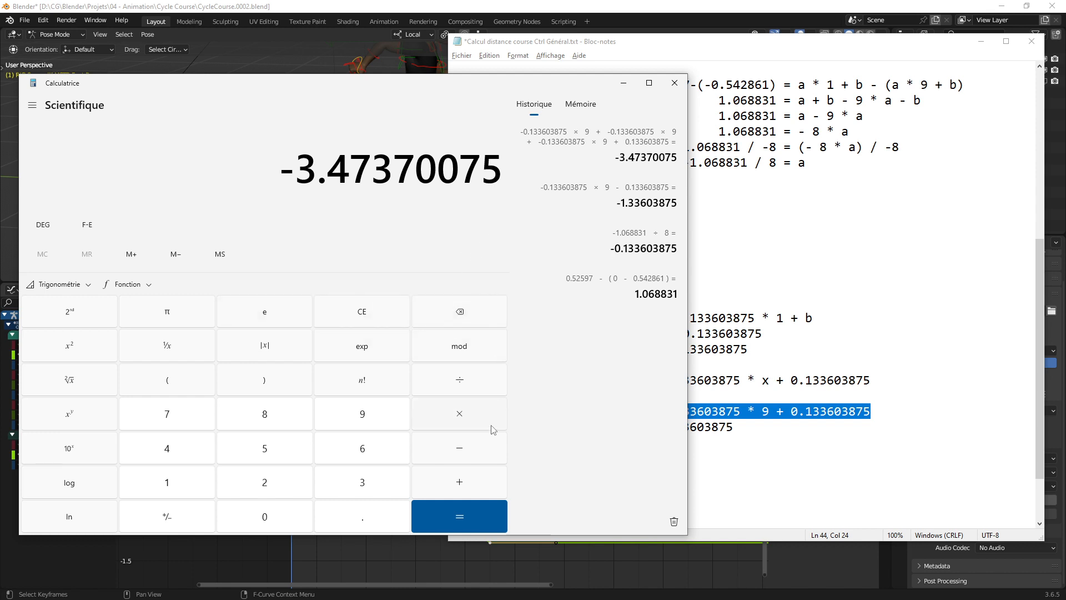
click(674, 523)
key(ctrl+v)
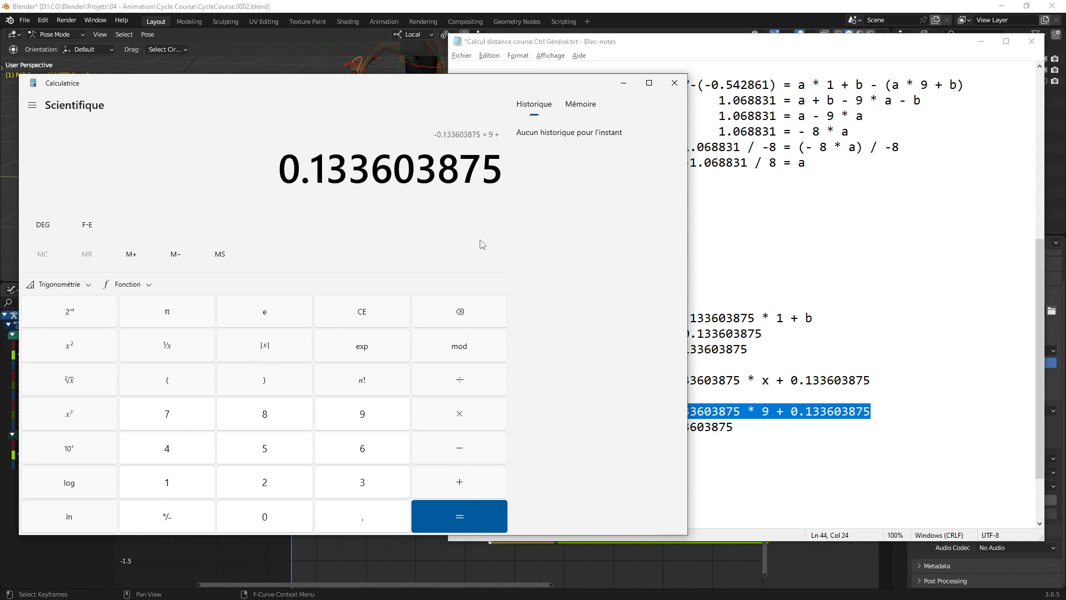
click(467, 521)
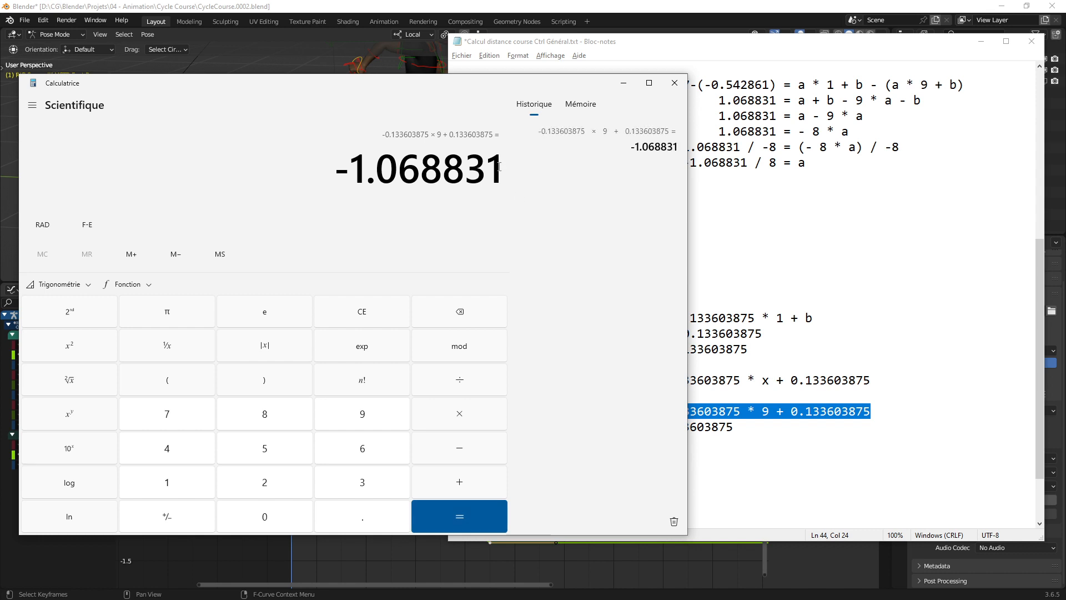
Step: Copy the calculated value into Notepad so that the frame 9 solution reads "y = -1.068831"
drag(499, 166, 341, 173)
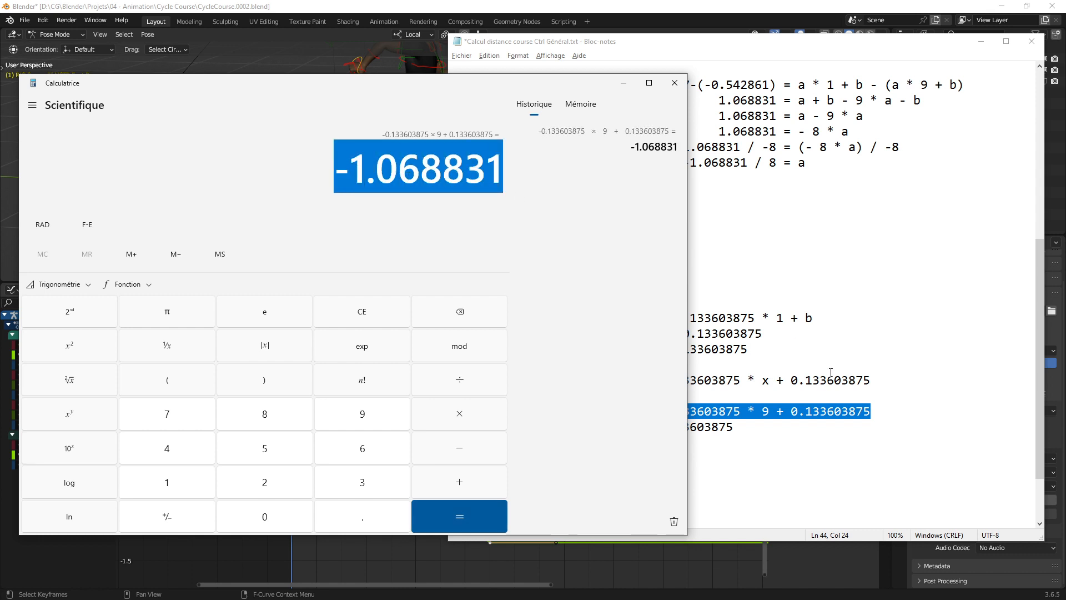
click(745, 429)
key(ctrl+v)
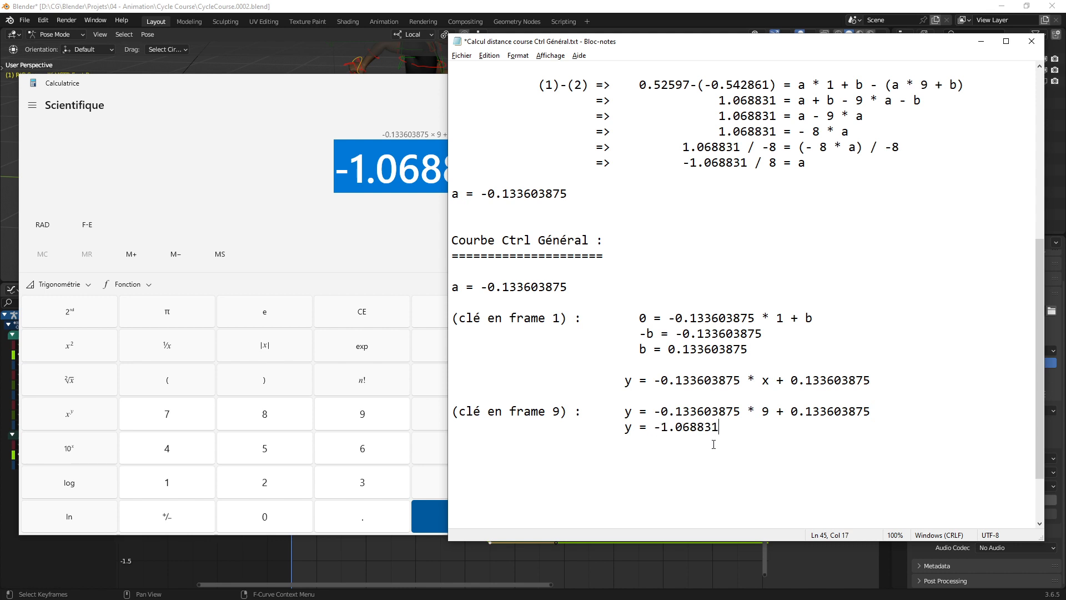
Step: Switch to Blender, go to frame 9, and set the root control's Y Location to -1.068831
click(687, 5)
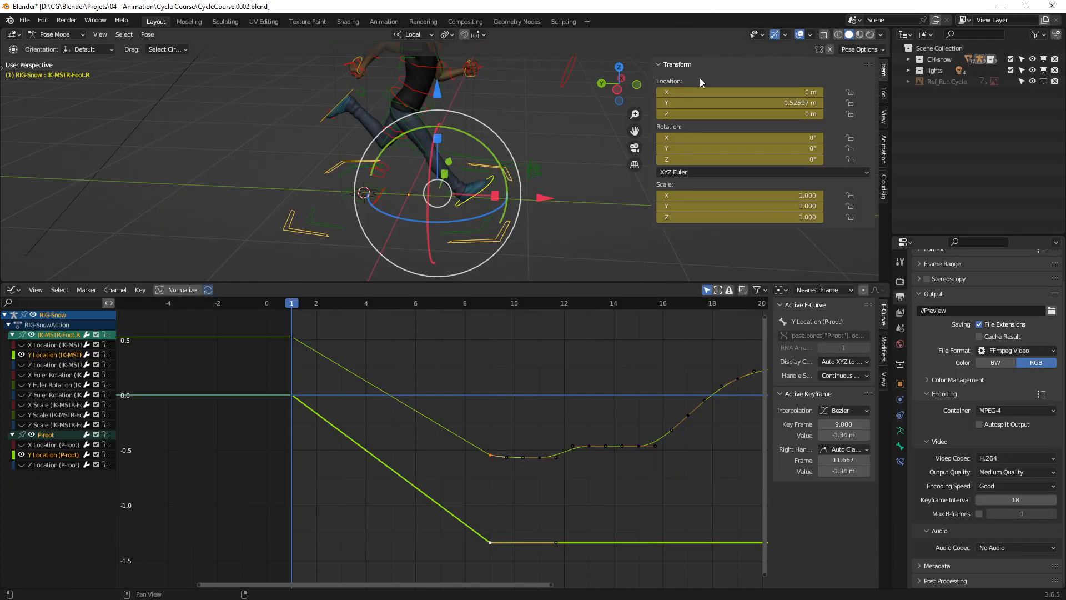
click(481, 305)
double_click(801, 104)
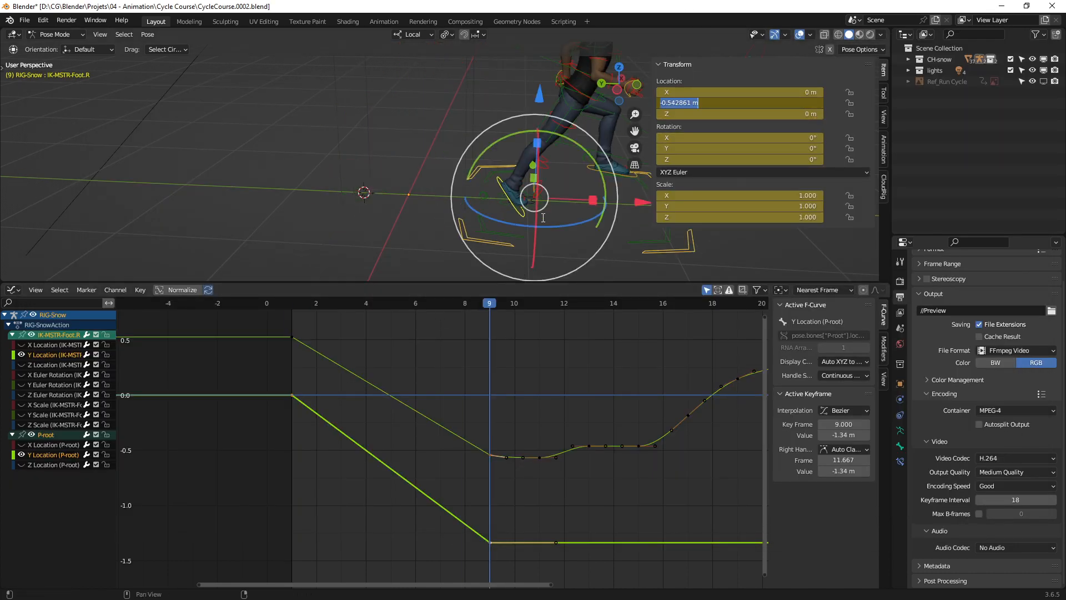
key(Escape)
click(665, 249)
middle_drag(602, 221, 546, 205)
double_click(801, 103)
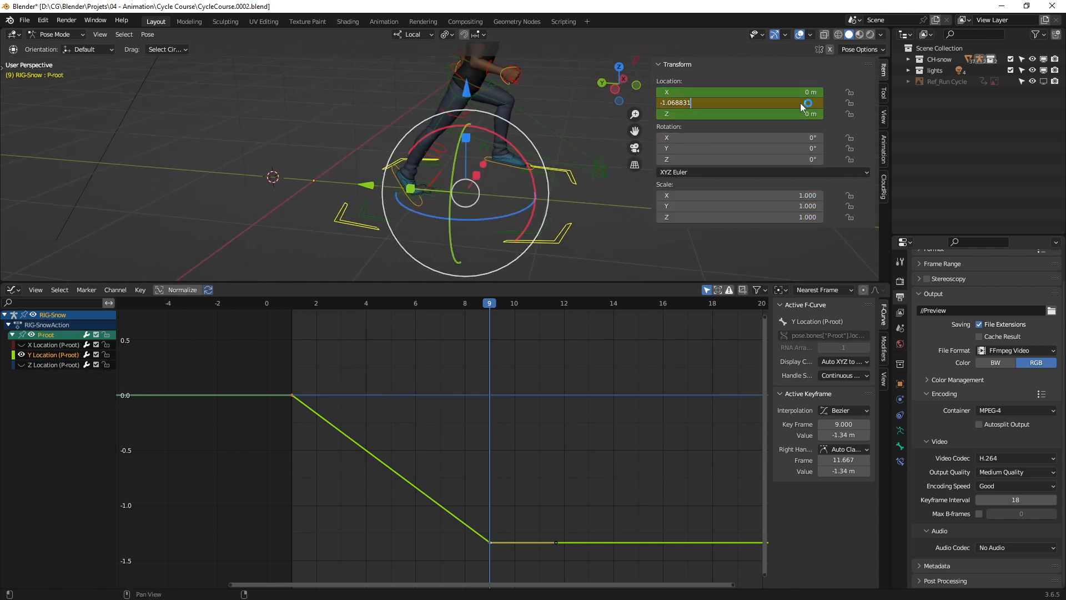
key(Return)
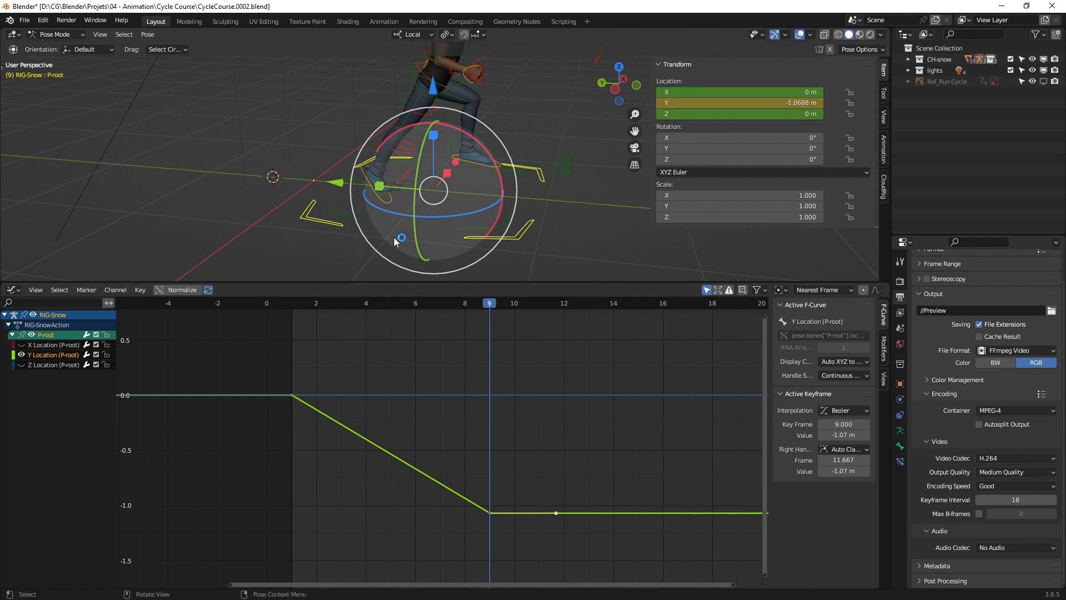
Step: Select the left foot IK control together with the root control and hide all the foot's curves except Y Location
mouse_move(500, 191)
middle_down()
mouse_move(512, 205)
mouse_move(489, 179)
middle_up()
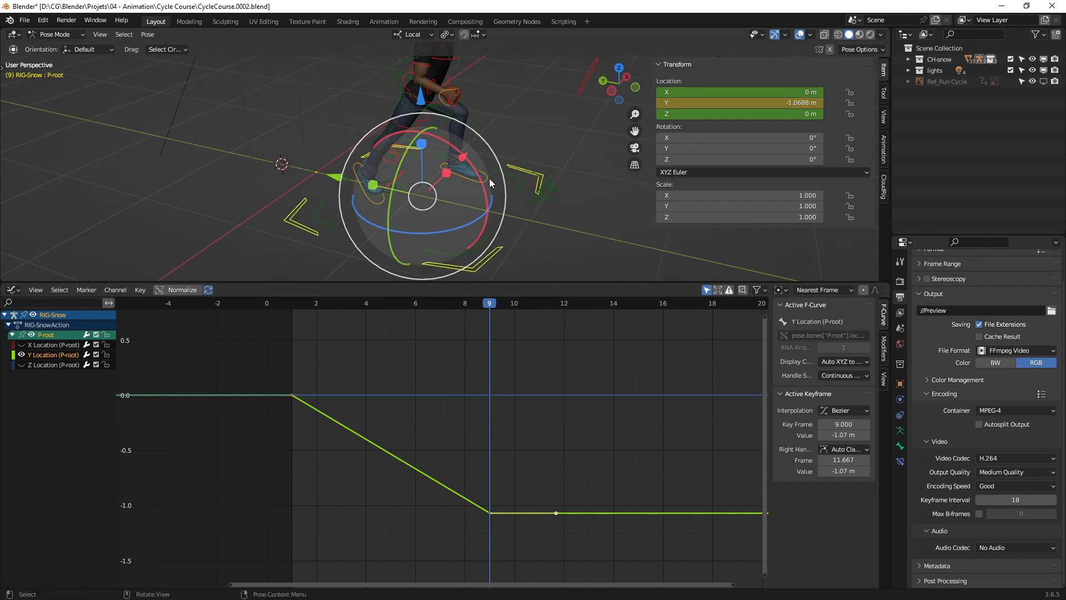
click(488, 175)
click(484, 182)
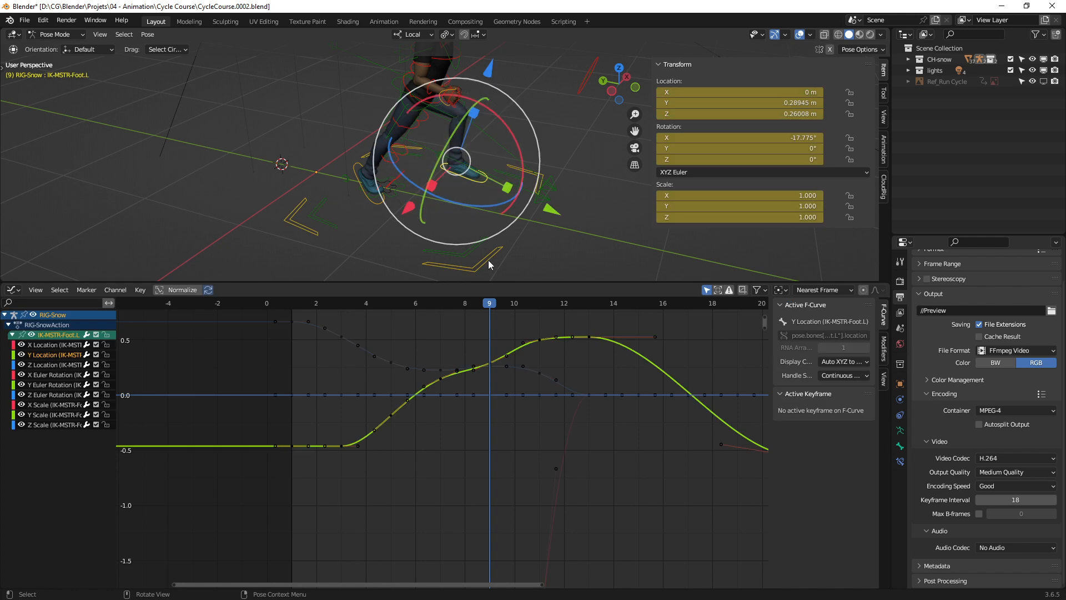
shift+click(480, 267)
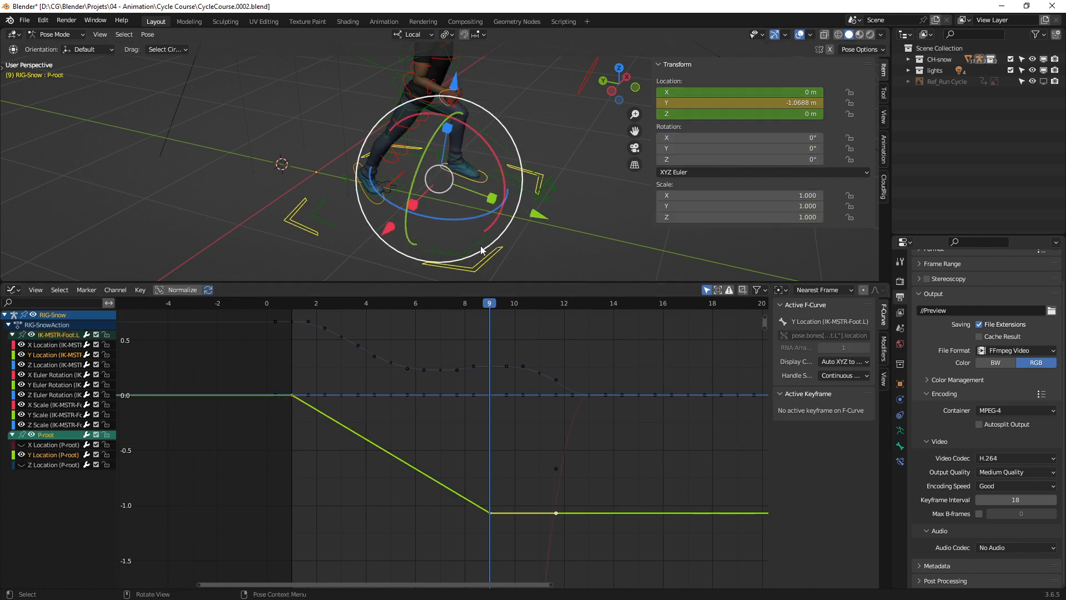
click(482, 274)
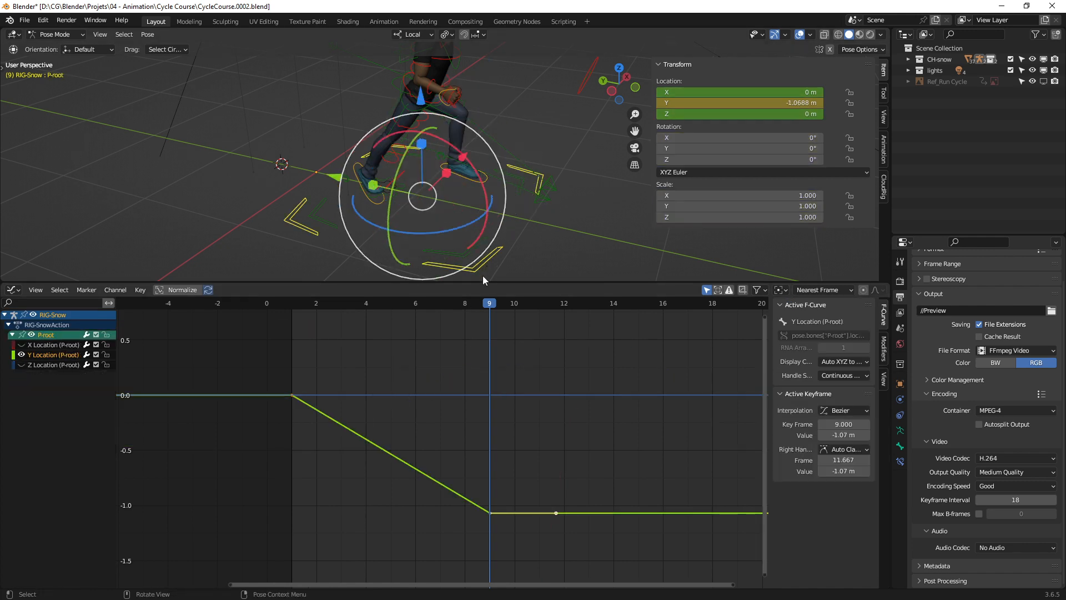
click(479, 184)
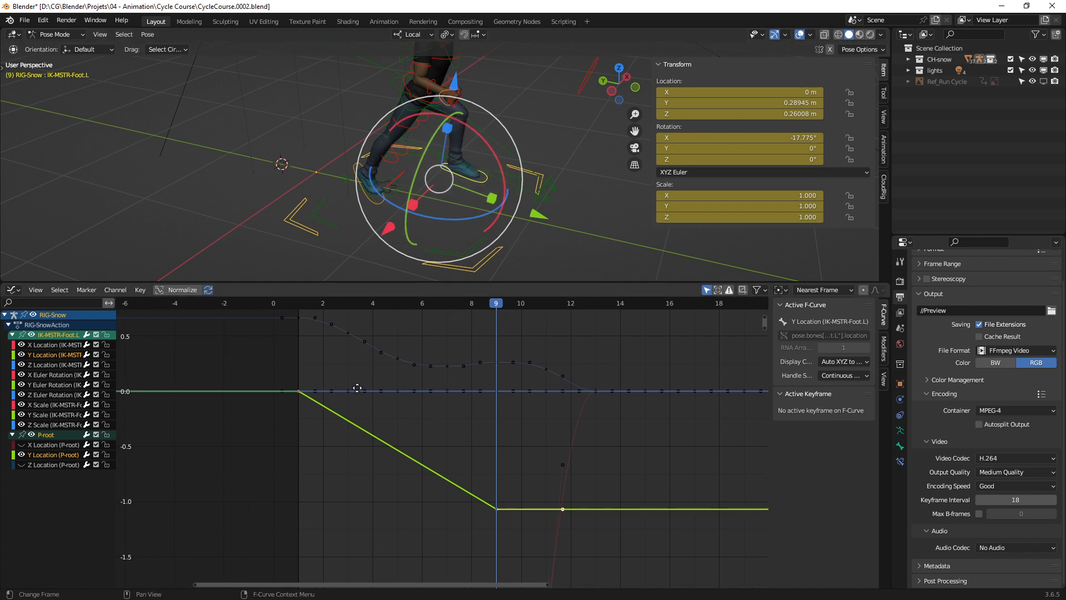
mouse_move(381, 377)
middle_down()
mouse_move(394, 365)
mouse_move(380, 411)
mouse_move(394, 405)
mouse_move(389, 392)
middle_up()
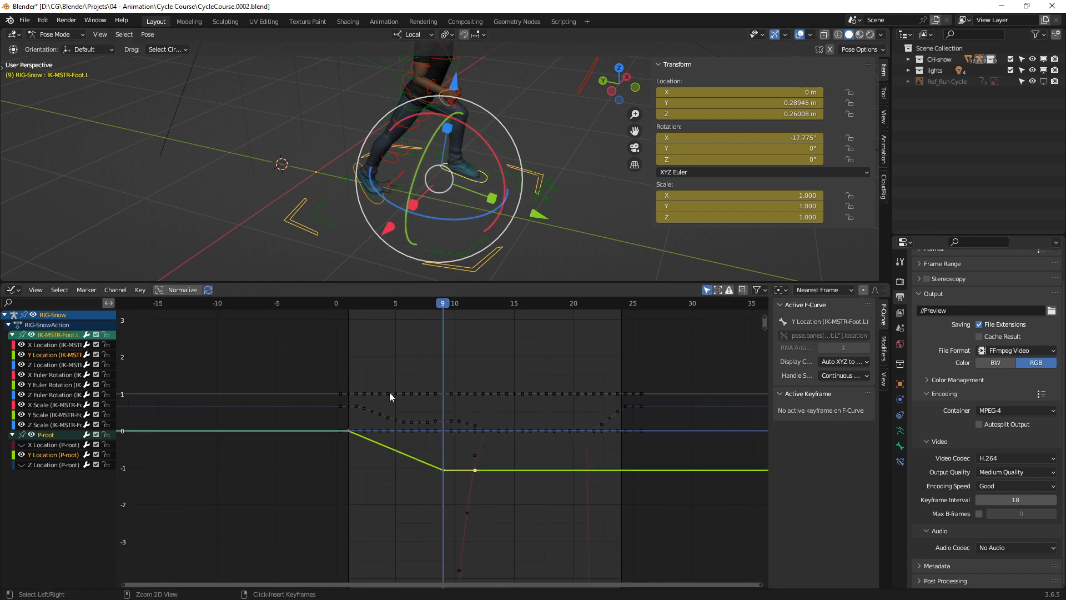
drag(24, 363, 21, 424)
drag(23, 366, 20, 421)
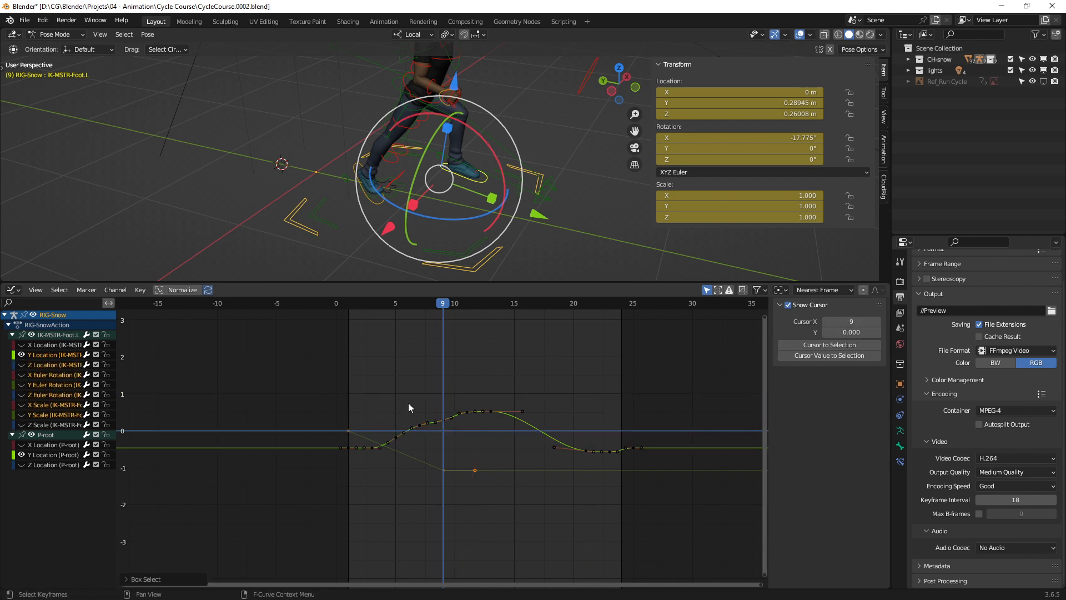
ctrl+middle_drag(408, 403, 432, 373)
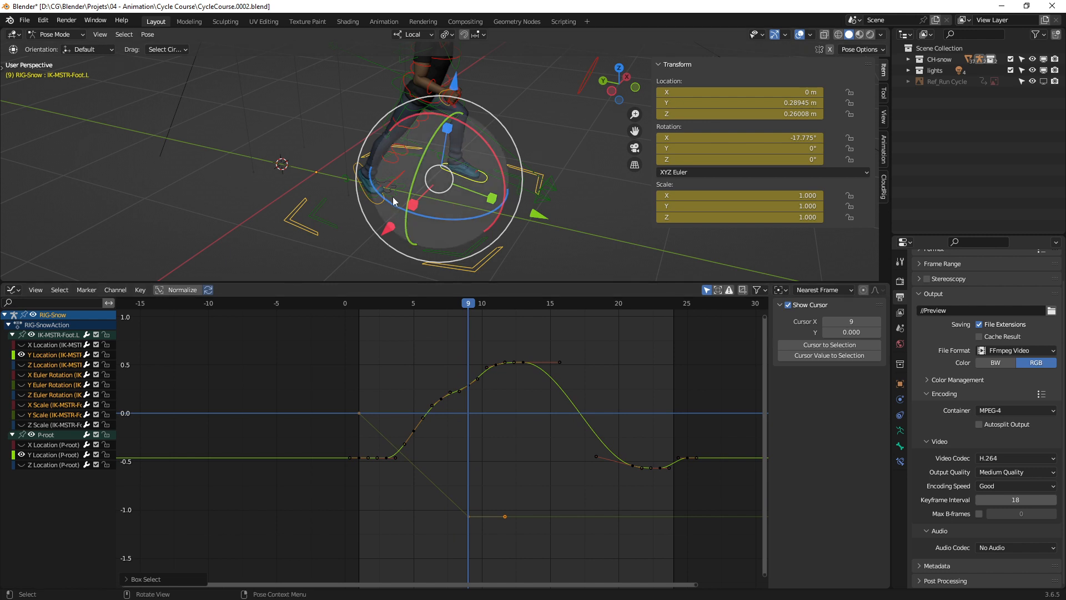
Step: Go to frame 2, select the right foot IK control with the root, and compare their Y Location curves up to frame 9
drag(403, 305, 372, 304)
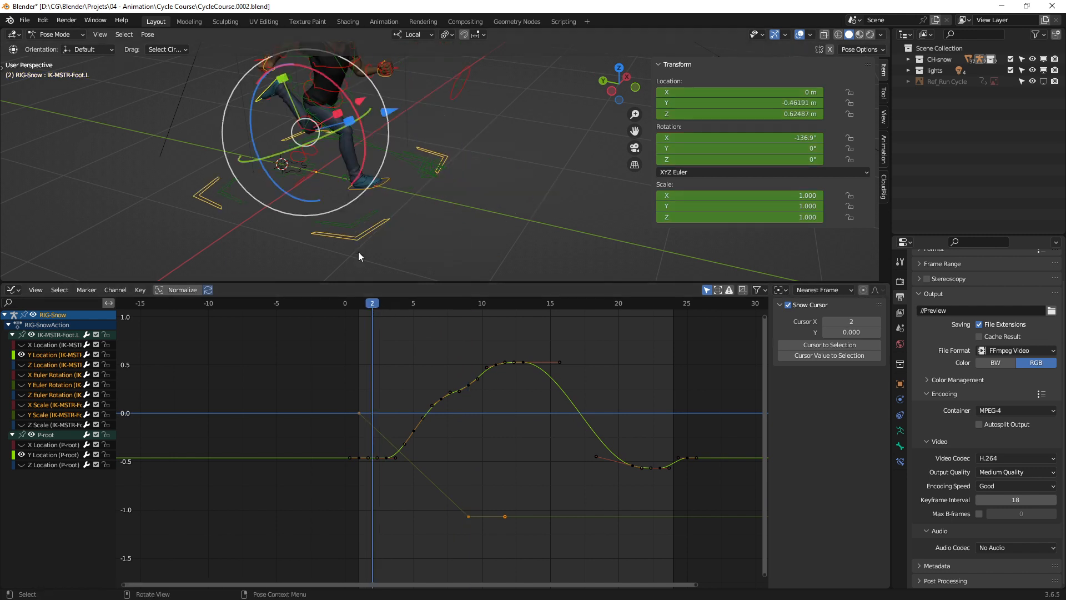
click(379, 185)
middle_drag(384, 226, 465, 242)
click(401, 231)
scroll(466, 408, up, 3)
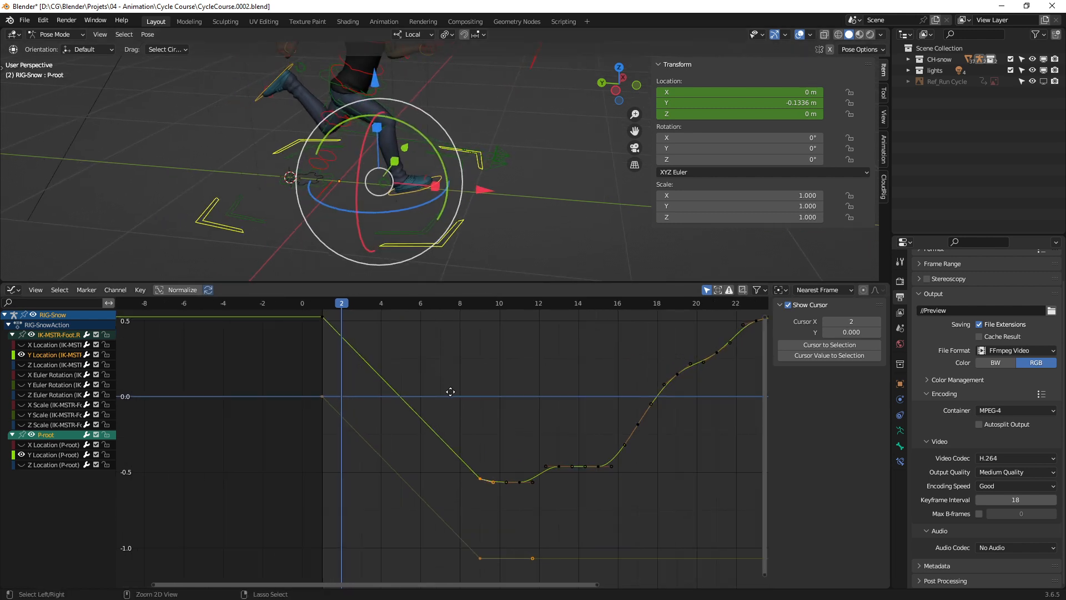
ctrl+middle_drag(450, 391, 438, 391)
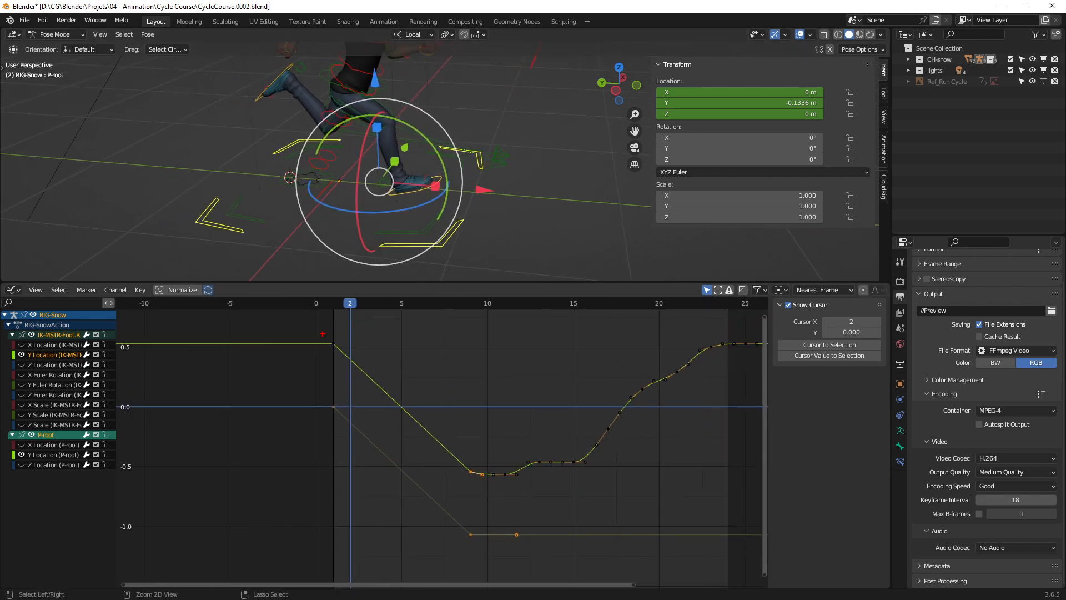
drag(423, 426, 507, 499)
drag(444, 528, 496, 559)
Step: Enlarge the 3D viewport around the feet and scrub from frame 2 to frame 8 to examine the right foot's ground contact
middle_drag(495, 264, 462, 237)
drag(469, 282, 469, 398)
shift+middle_drag(437, 332, 444, 241)
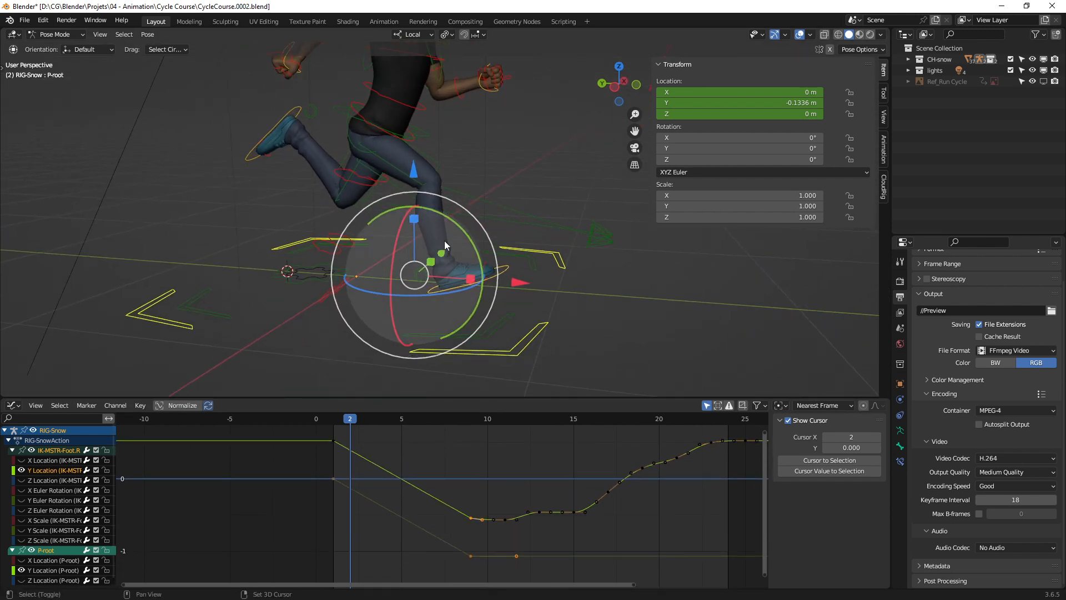
drag(351, 421, 450, 445)
ctrl+middle_drag(450, 445, 389, 485)
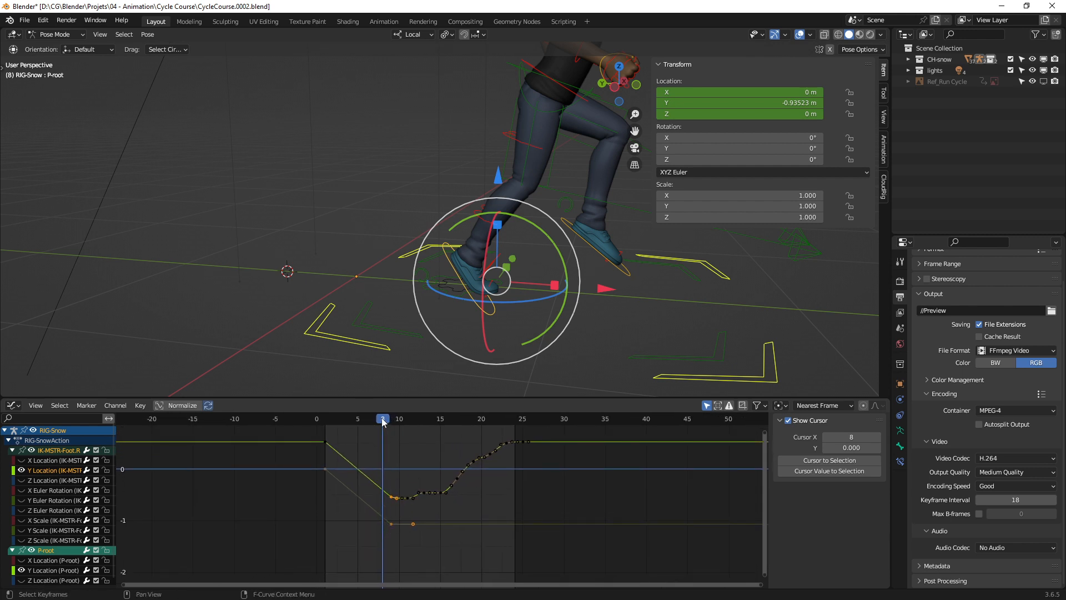
Step: Move to frame 7 and select only the root control to isolate its Y Location curve
drag(382, 417, 418, 469)
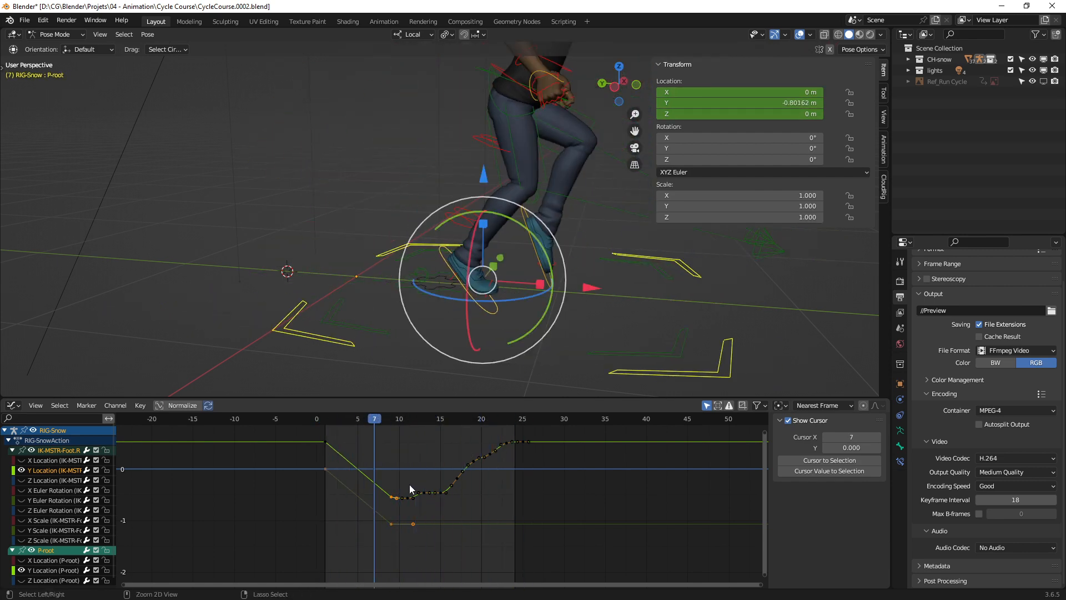
ctrl+middle_drag(410, 490, 396, 502)
middle_drag(313, 509, 330, 503)
click(39, 551)
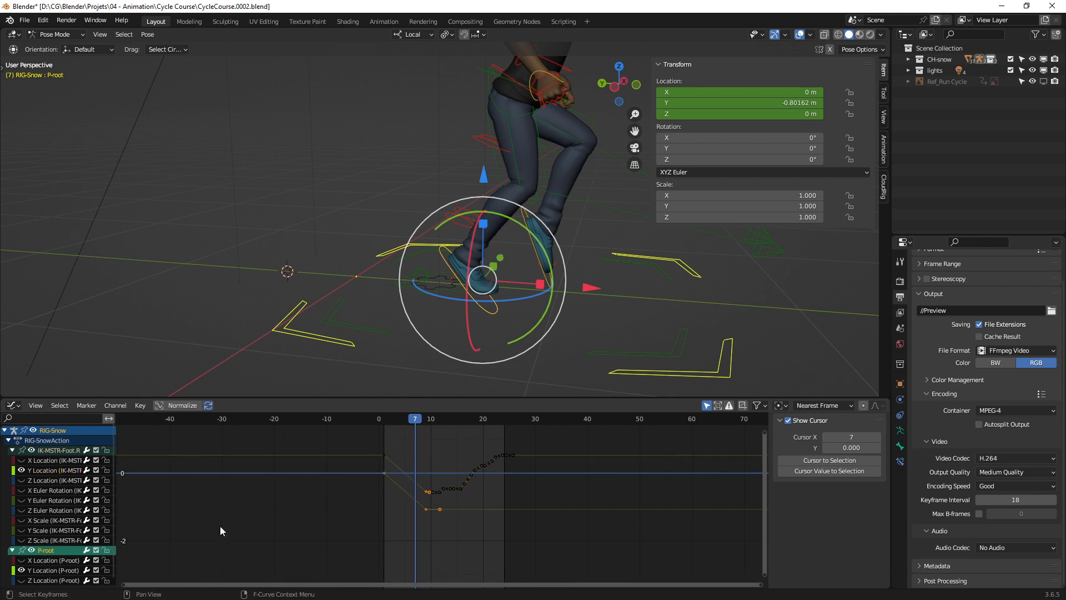
click(672, 374)
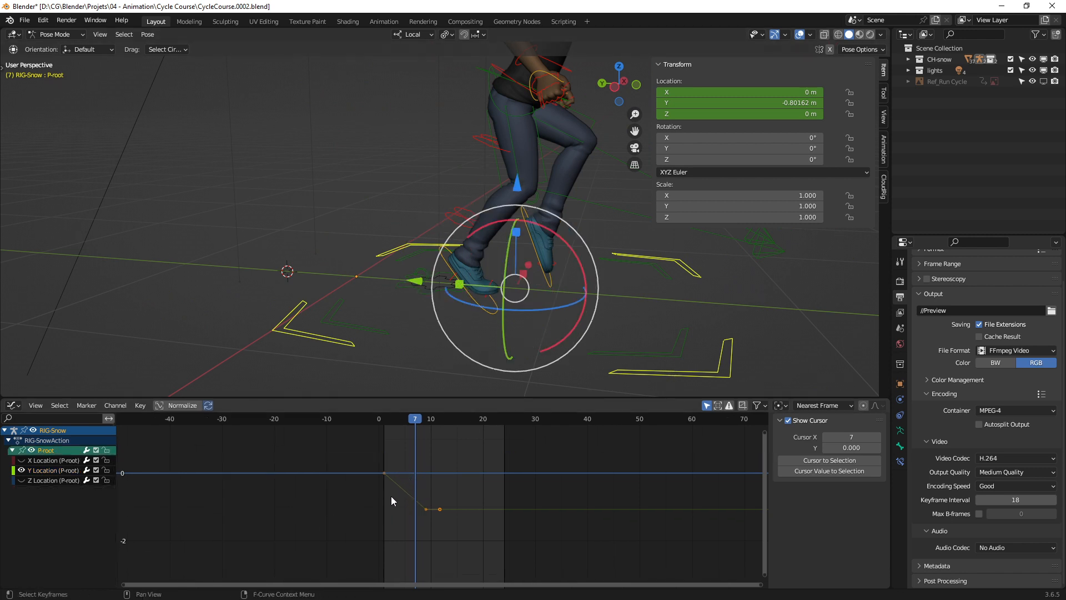
ctrl+middle_drag(412, 511, 452, 491)
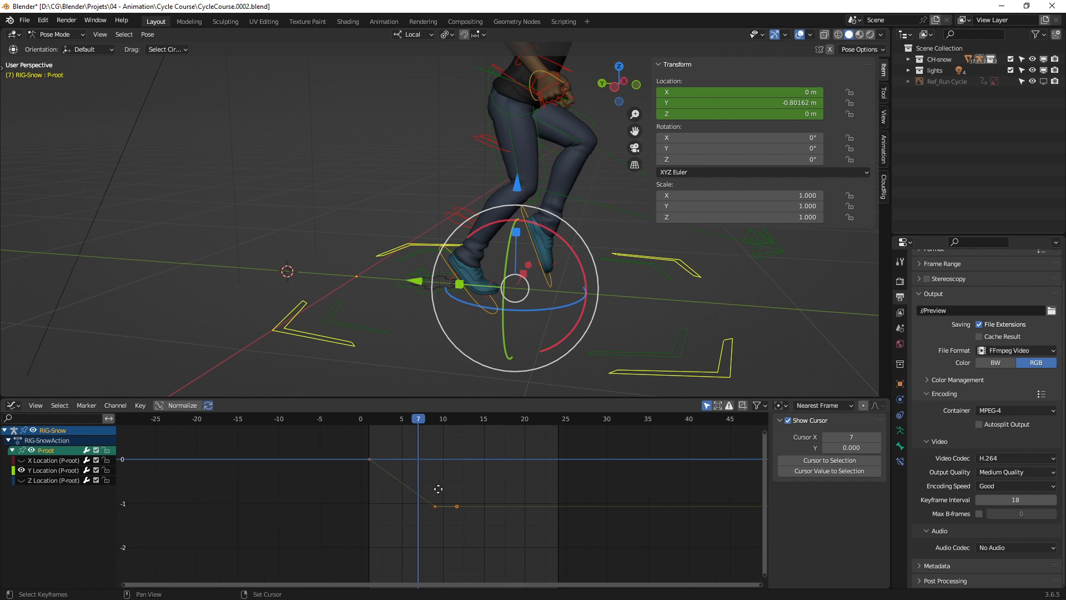
ctrl+middle_drag(346, 474, 308, 482)
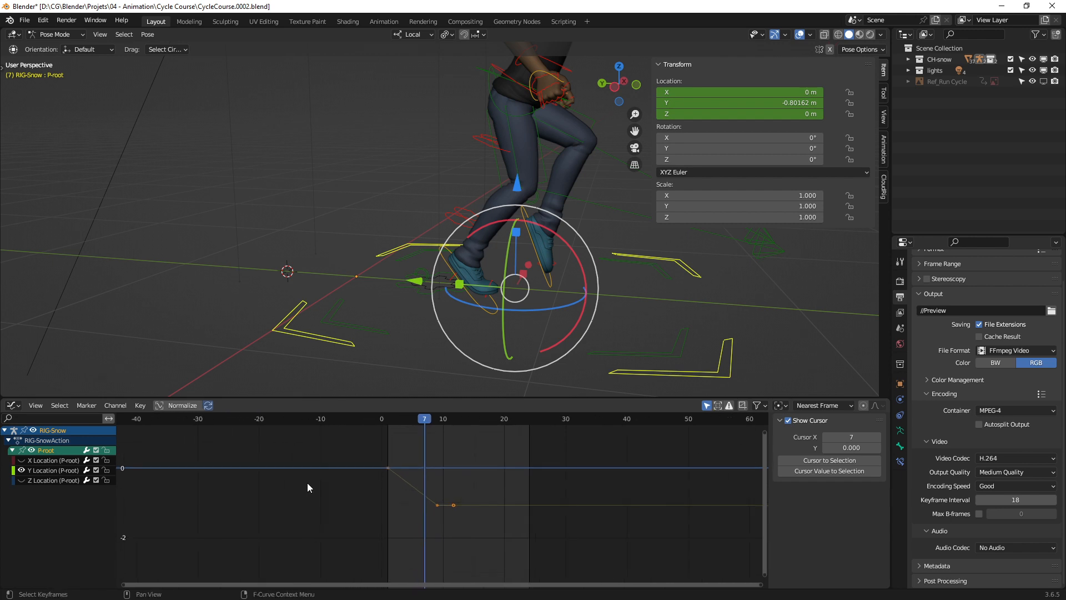
Step: Try to make the root control's Y Location curve cyclic
click(105, 408)
mouse_move(167, 304)
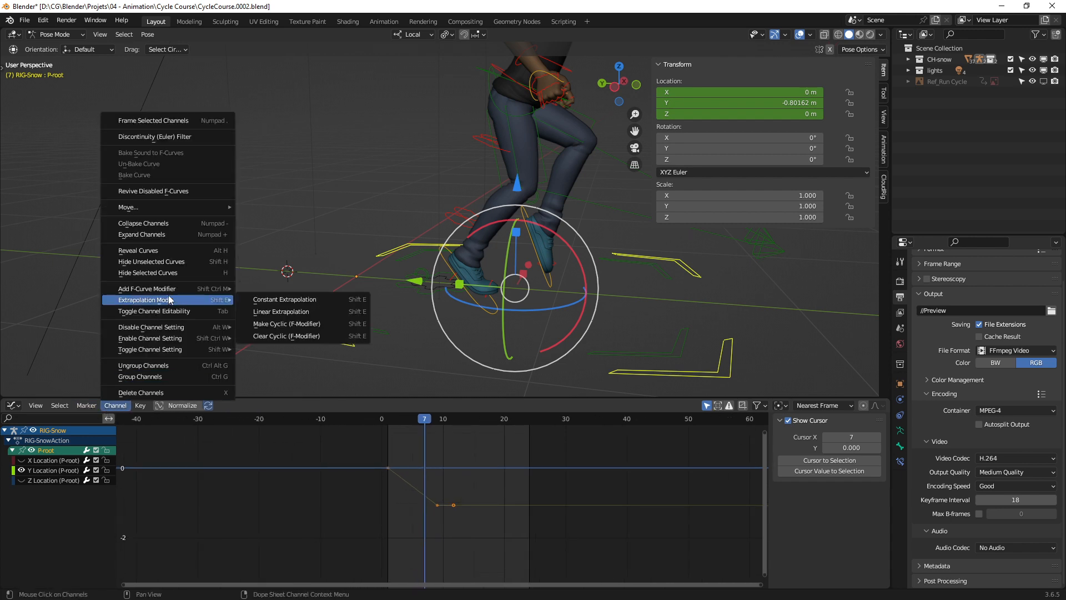
click(289, 325)
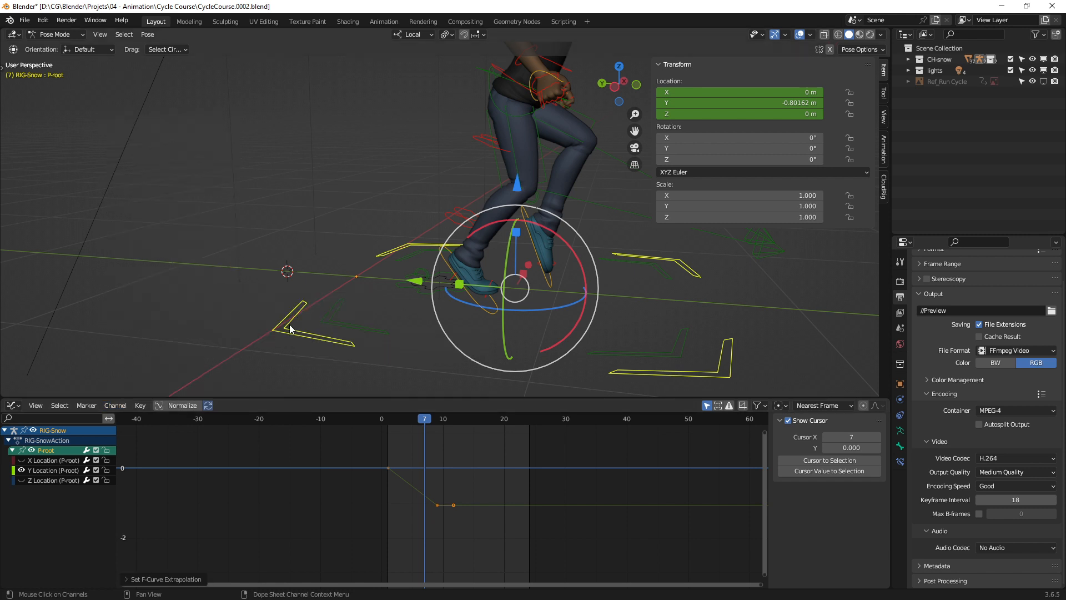
click(385, 465)
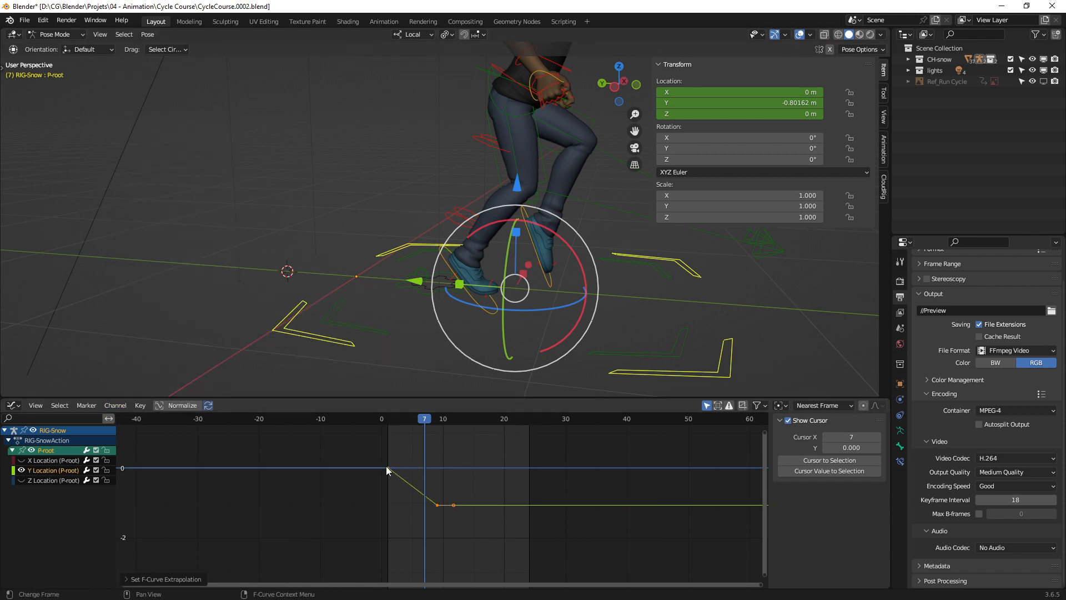
click(436, 505)
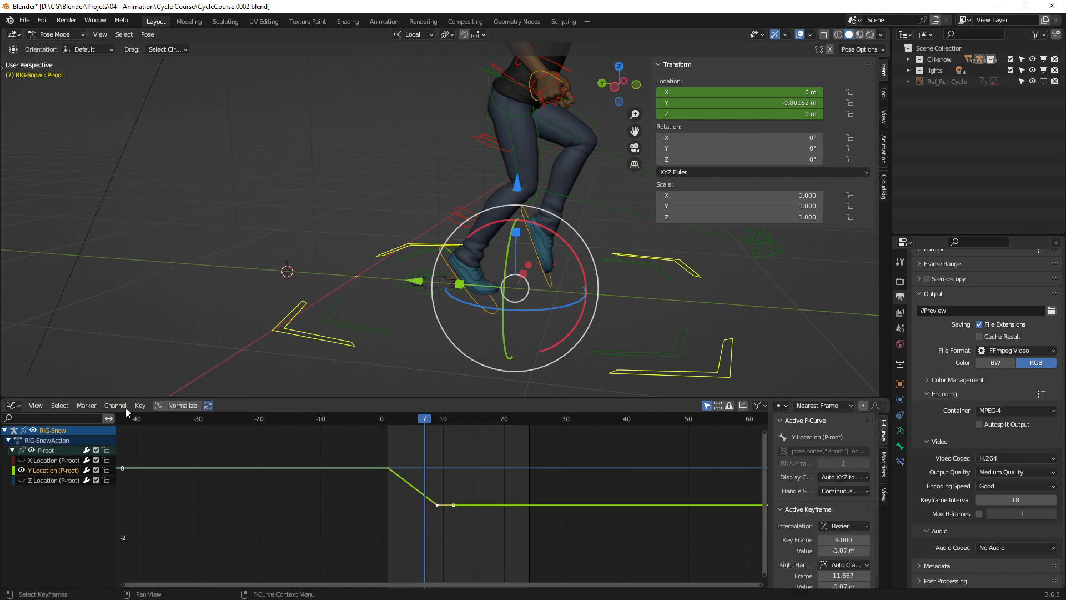
click(111, 406)
click(388, 527)
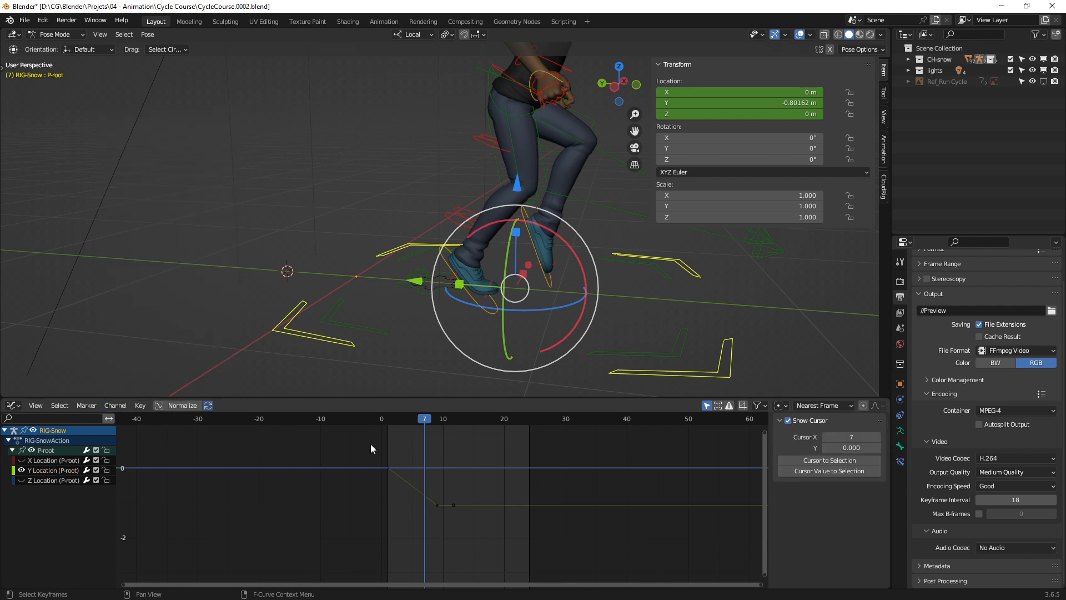
Step: Select all keyframes of the root's Y Location curve and set its extrapolation mode to Linear
drag(371, 444, 488, 561)
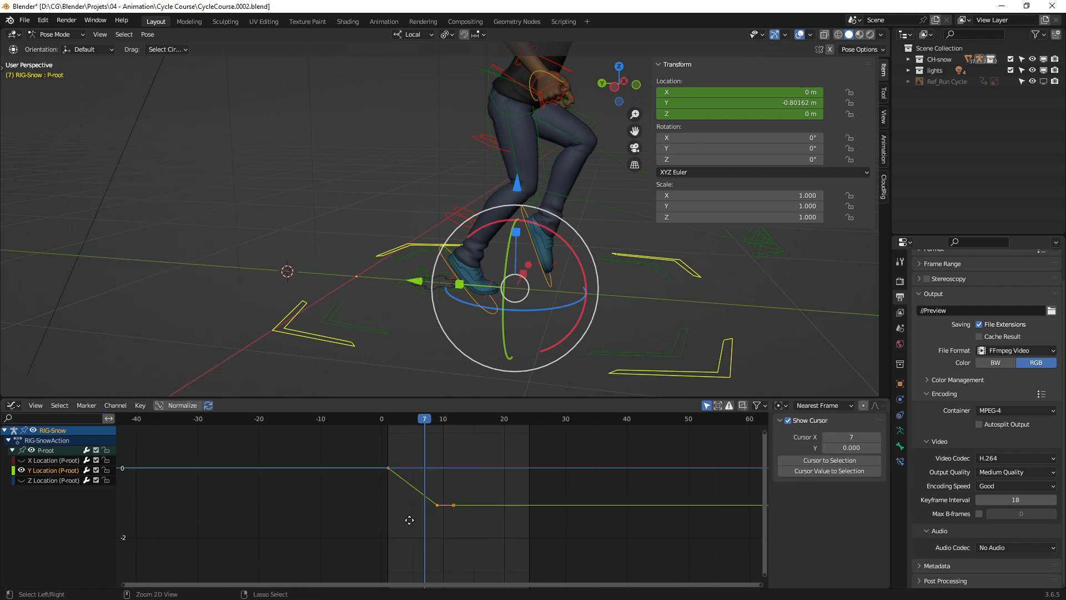
scroll(419, 521, up, 2)
click(108, 408)
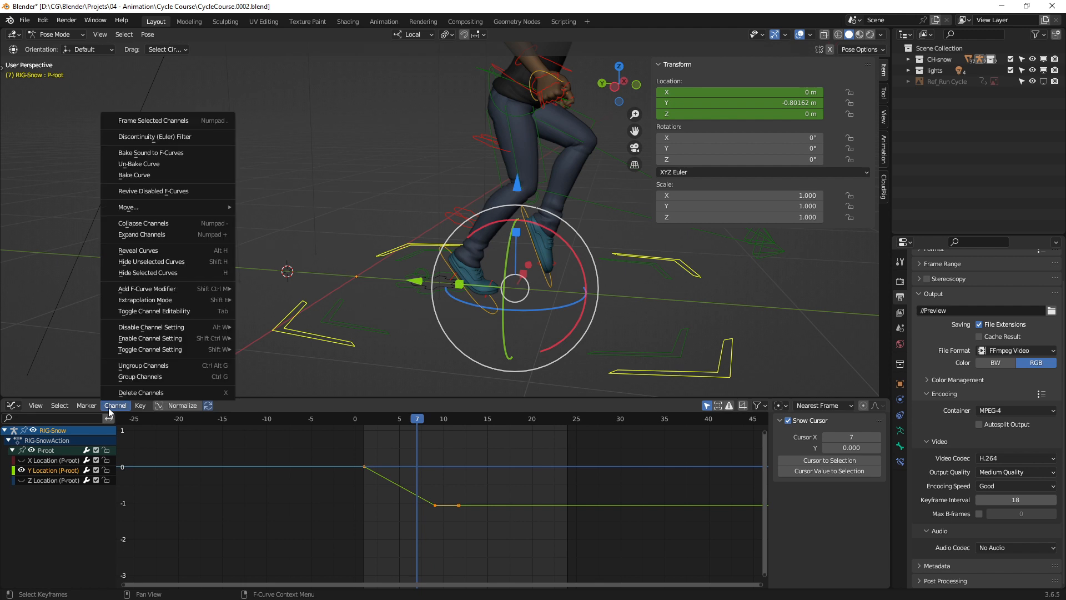
mouse_move(166, 302)
click(270, 312)
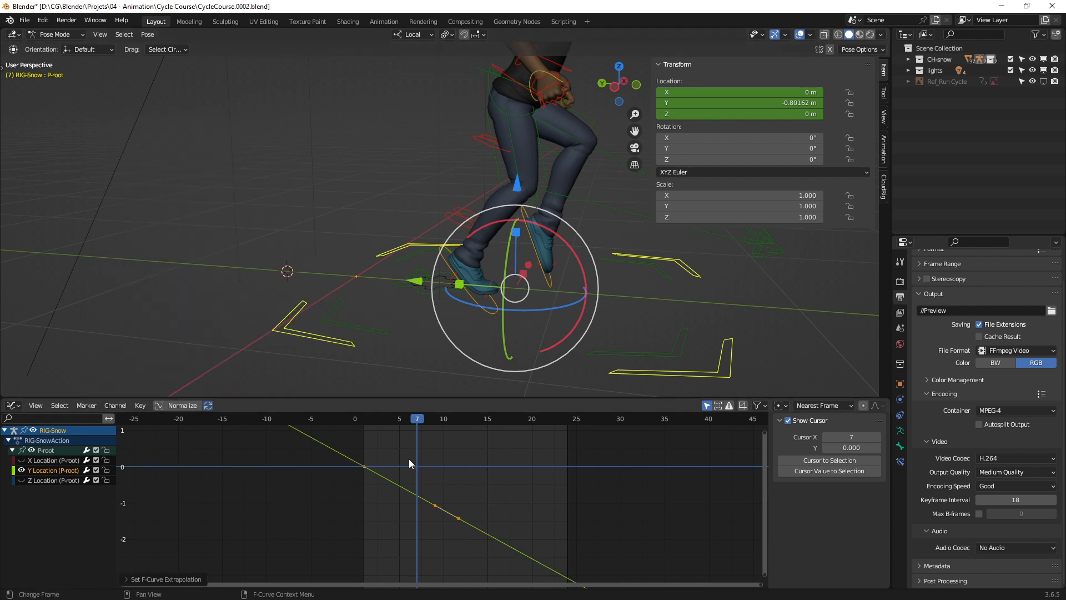
scroll(462, 510, down, 4)
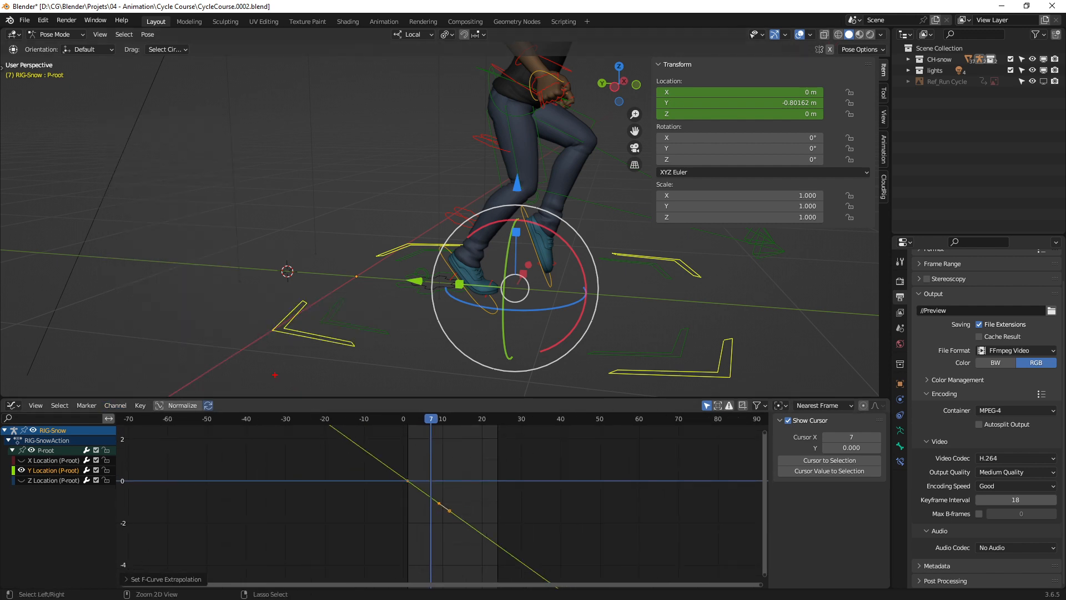
Step: Play the animation and go to frame 12 to check how the character travels with the extrapolated root curve
mouse_move(278, 382)
mouse_down()
mouse_move(386, 480)
mouse_move(541, 568)
mouse_up()
key(Escape)
key(space)
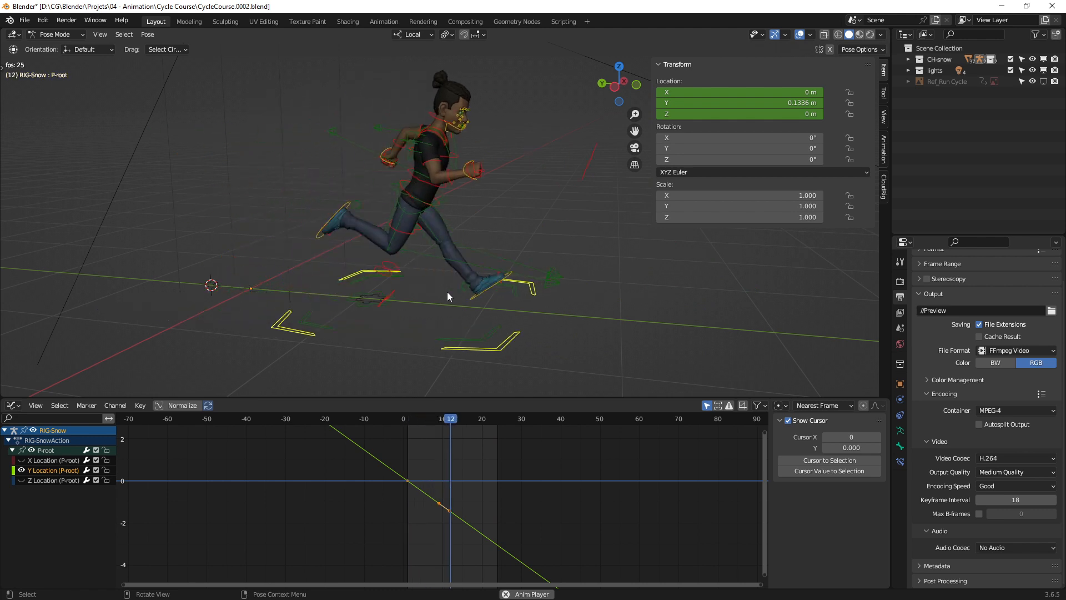
key(space)
drag(479, 422, 449, 423)
middle_drag(508, 181, 472, 285)
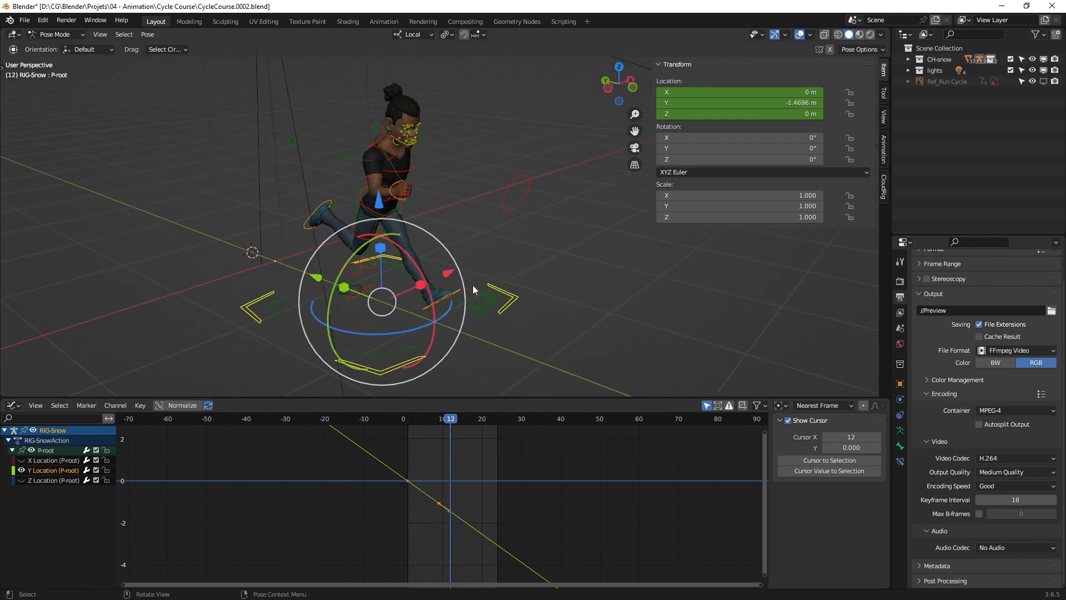
Step: Reveal all curves of the left upper arm control and examine them, as well as the left forearm's curves, outside the cycle range
click(458, 289)
ctrl+middle_drag(471, 432, 495, 501)
middle_drag(489, 172, 433, 237)
click(422, 233)
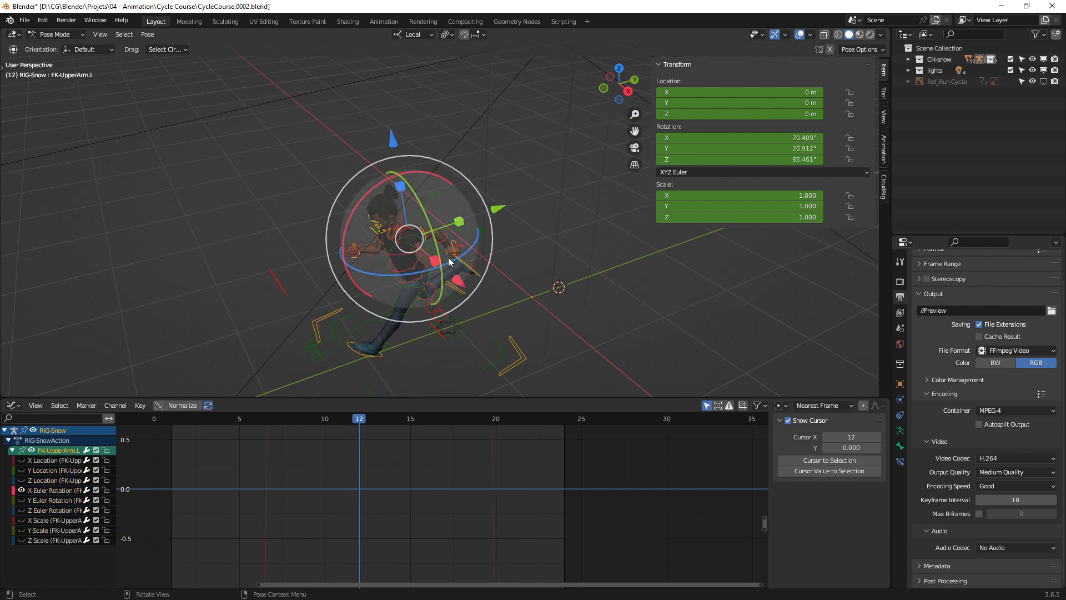
key(KP_Decimal)
middle_drag(489, 292, 466, 275)
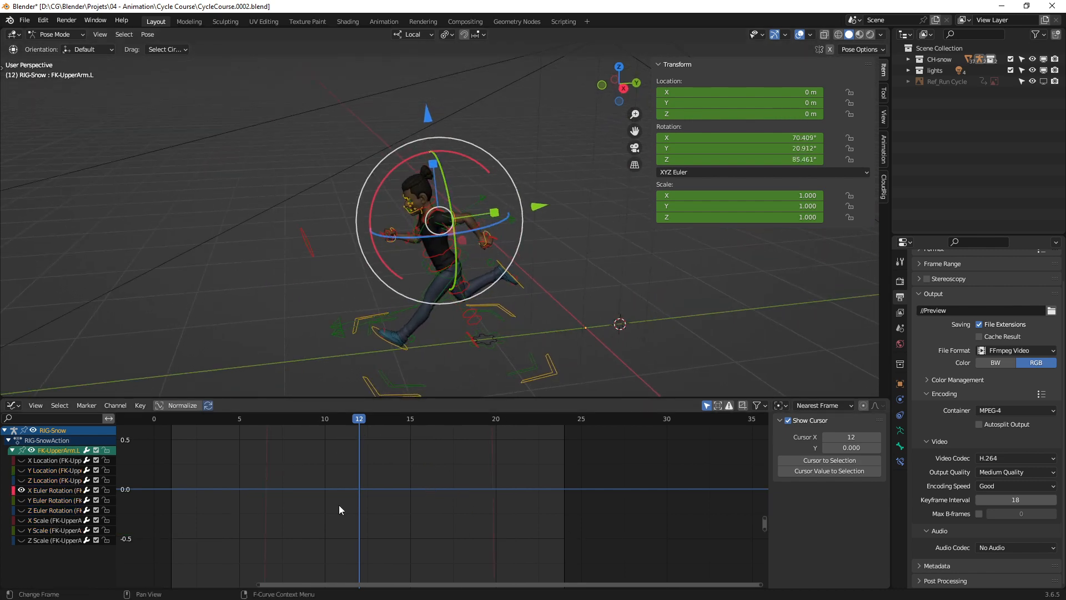
click(32, 450)
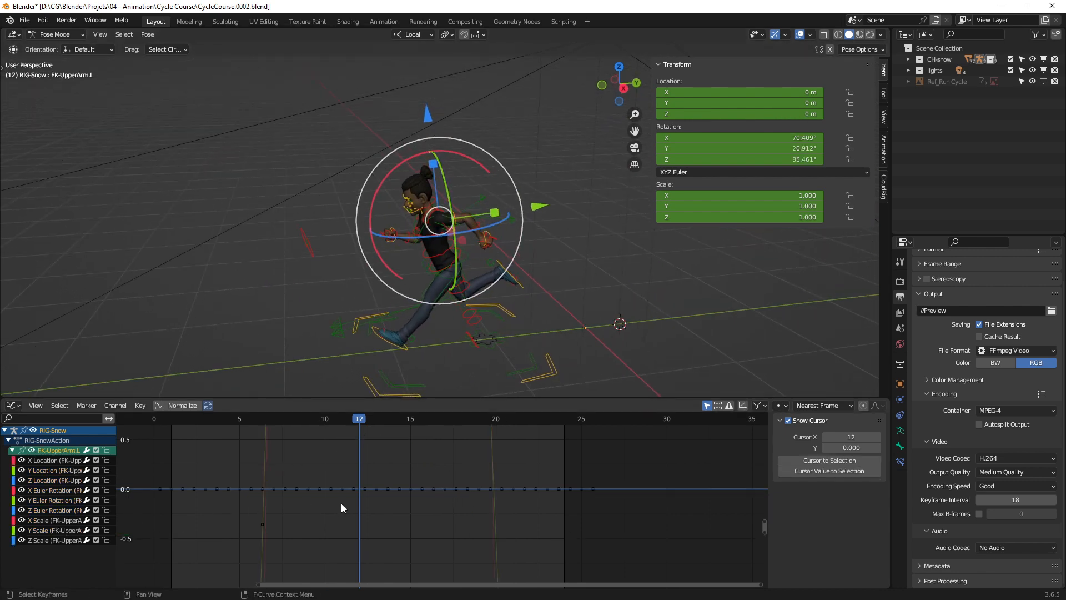
key(Home)
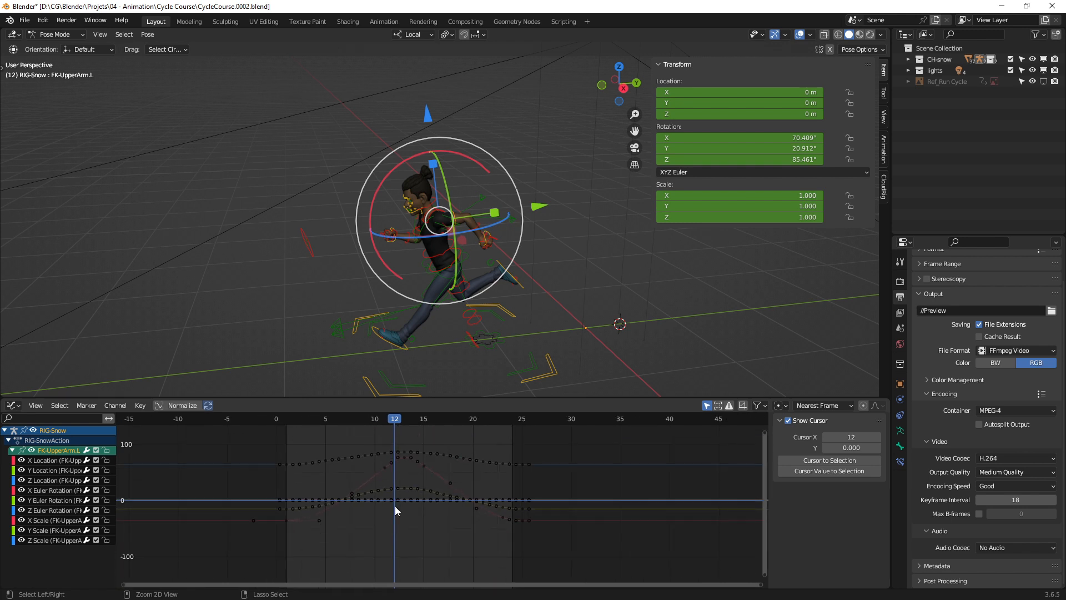
click(474, 228)
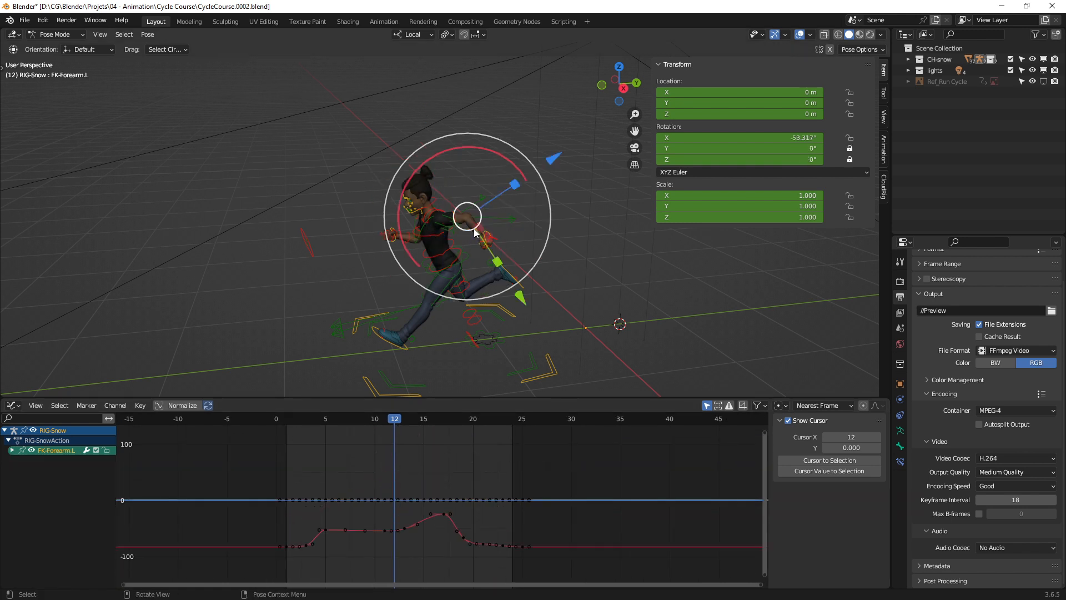
key(Home)
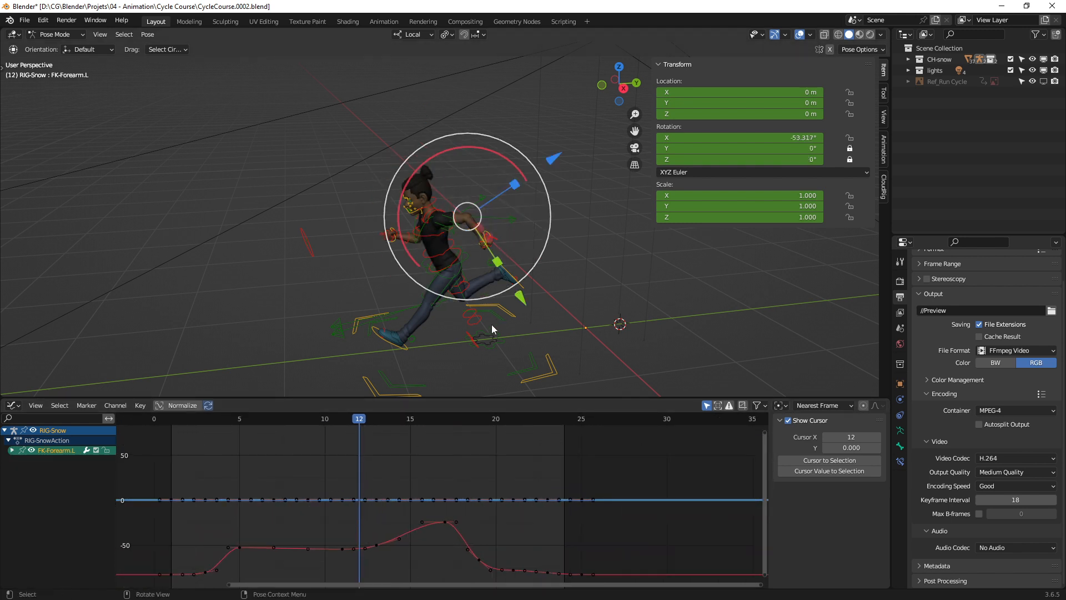
Step: Select the right foot IK control and examine its Y Location curve during ground contact
click(479, 304)
middle_drag(483, 311, 509, 348)
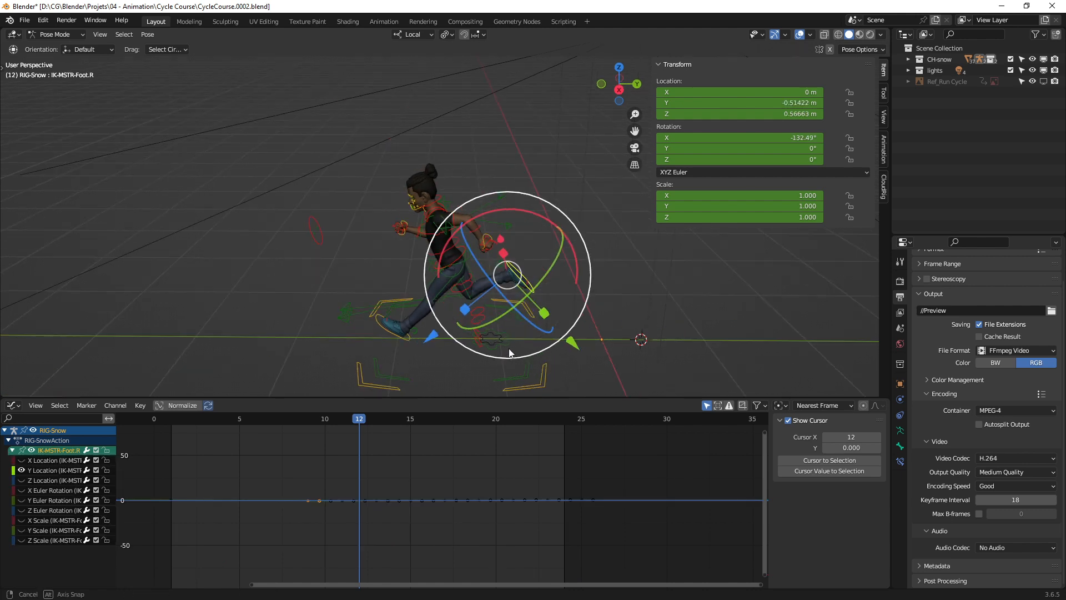
click(52, 471)
ctrl+middle_drag(408, 547, 385, 465)
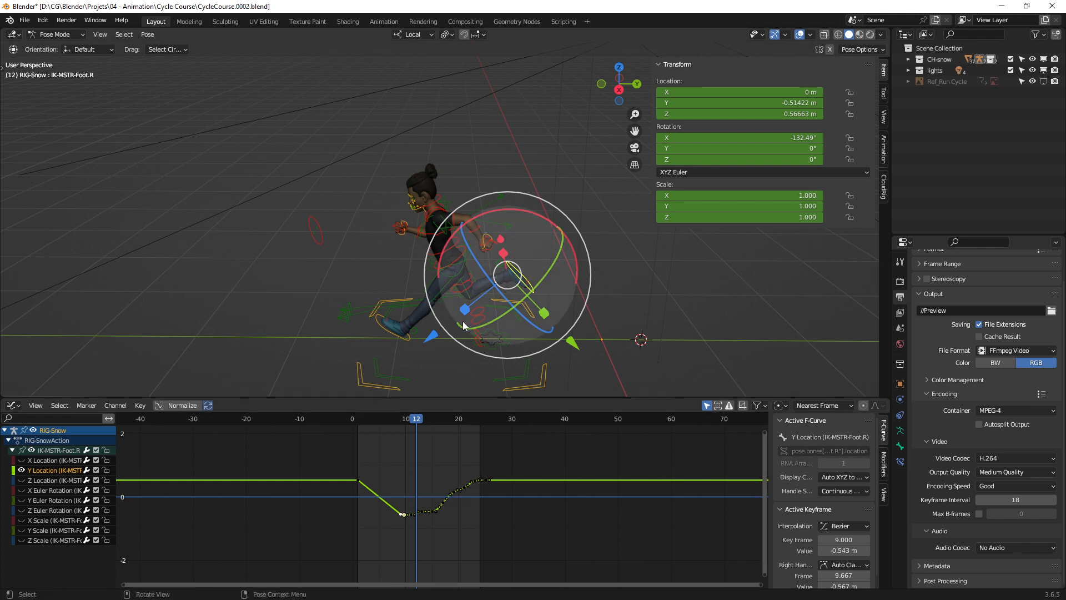
Step: On the left foot IK control's Y Location curve, set the frame 13 keyframe's interpolation to Linear
click(378, 327)
ctrl+middle_drag(466, 503, 351, 464)
click(346, 468)
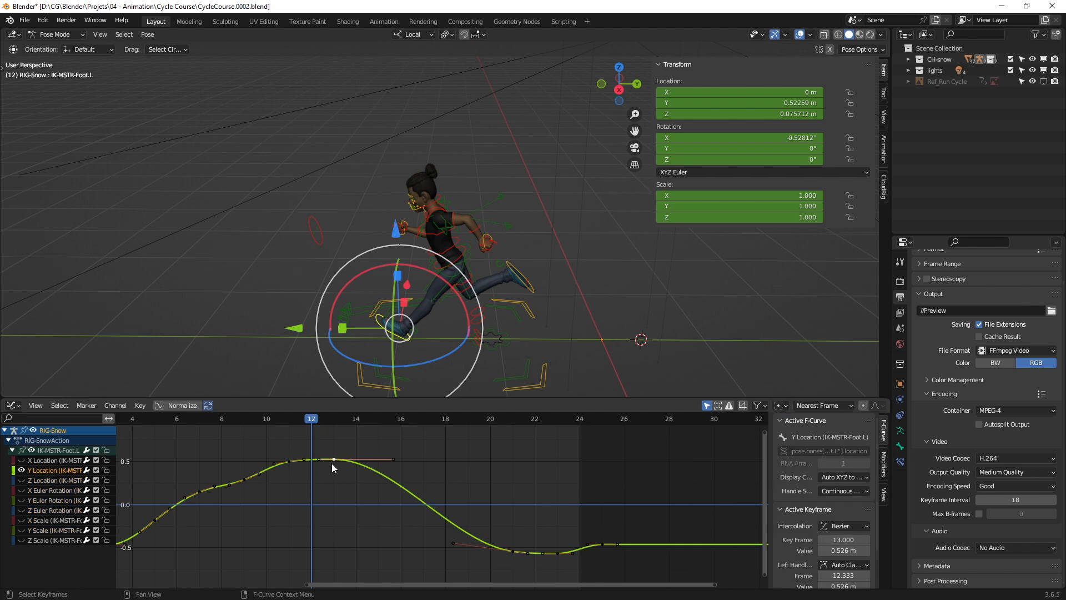
click(334, 419)
right_click(402, 437)
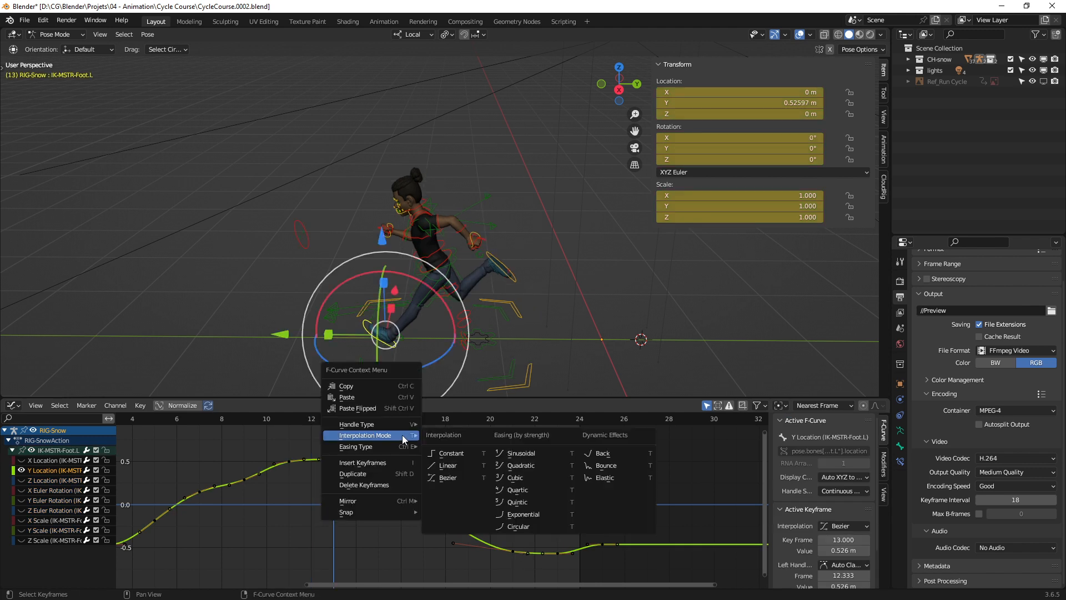
click(455, 465)
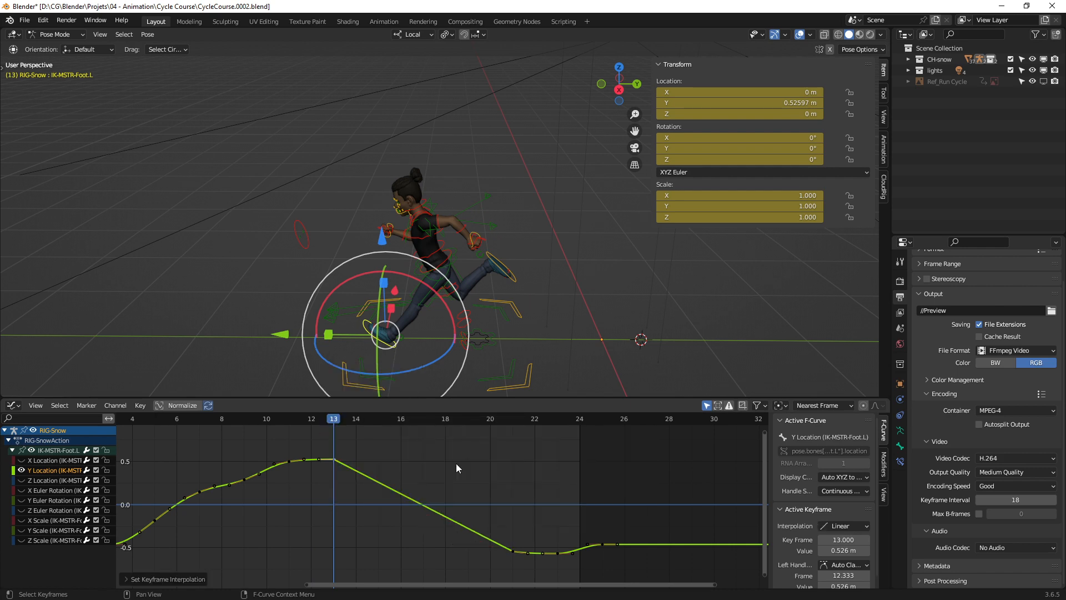
Step: Play back the run to check the left foot's motion over the ground
key(space)
middle_drag(442, 315, 498, 293)
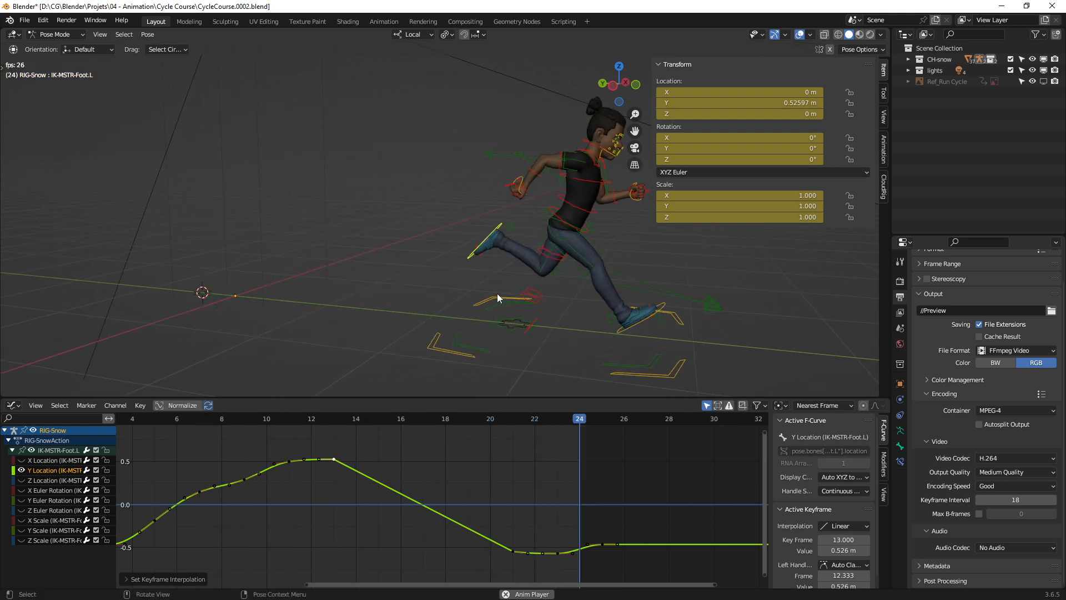
key(Escape)
scroll(421, 462, down, 4)
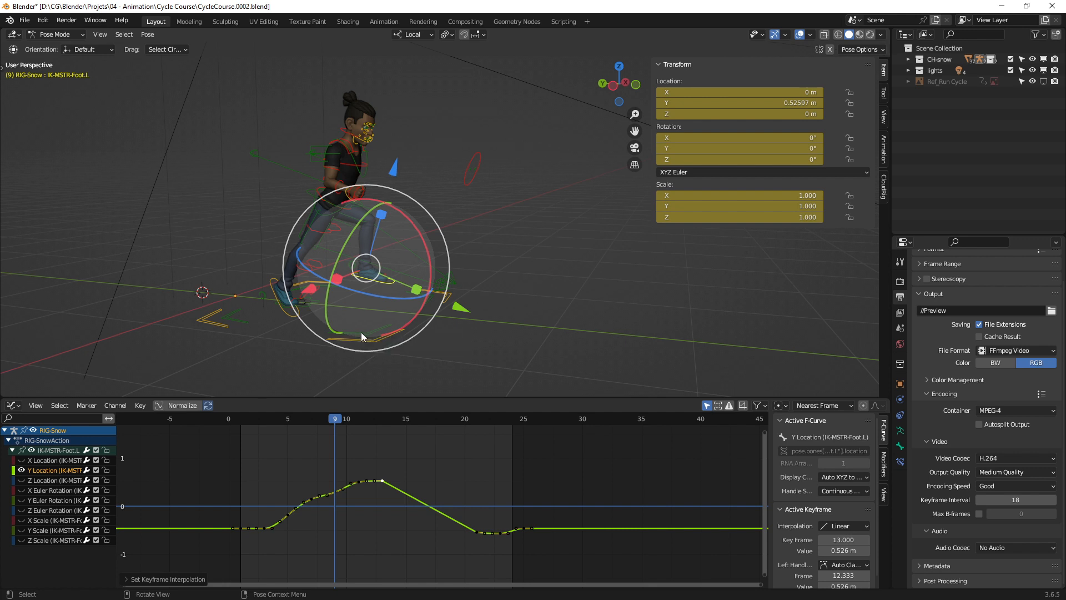
Step: Select all of the rig's controls and make every one of their curves visible
key(a)
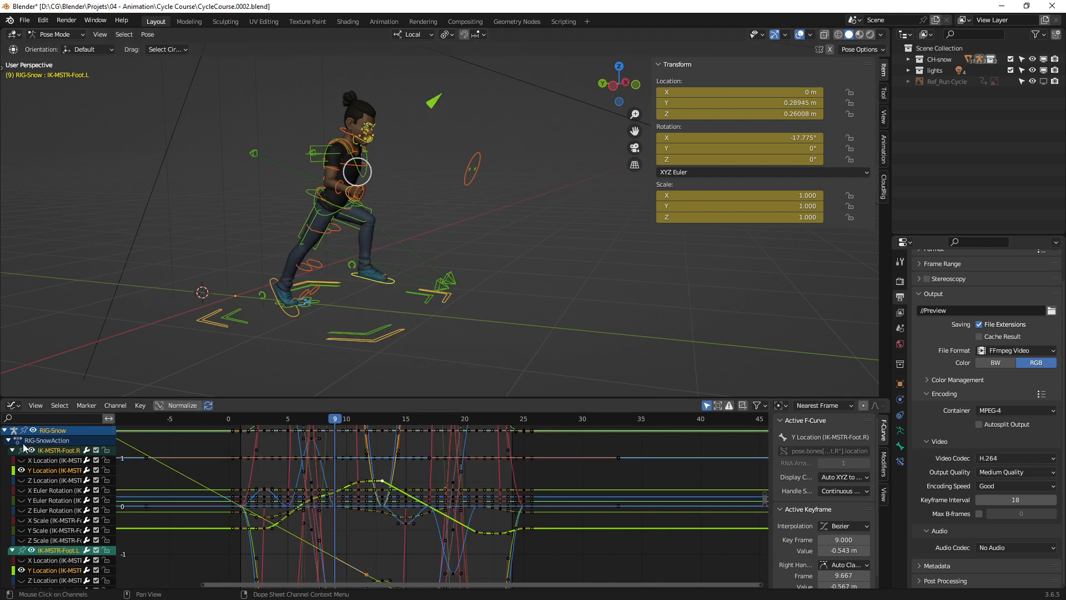
click(33, 431)
click(34, 431)
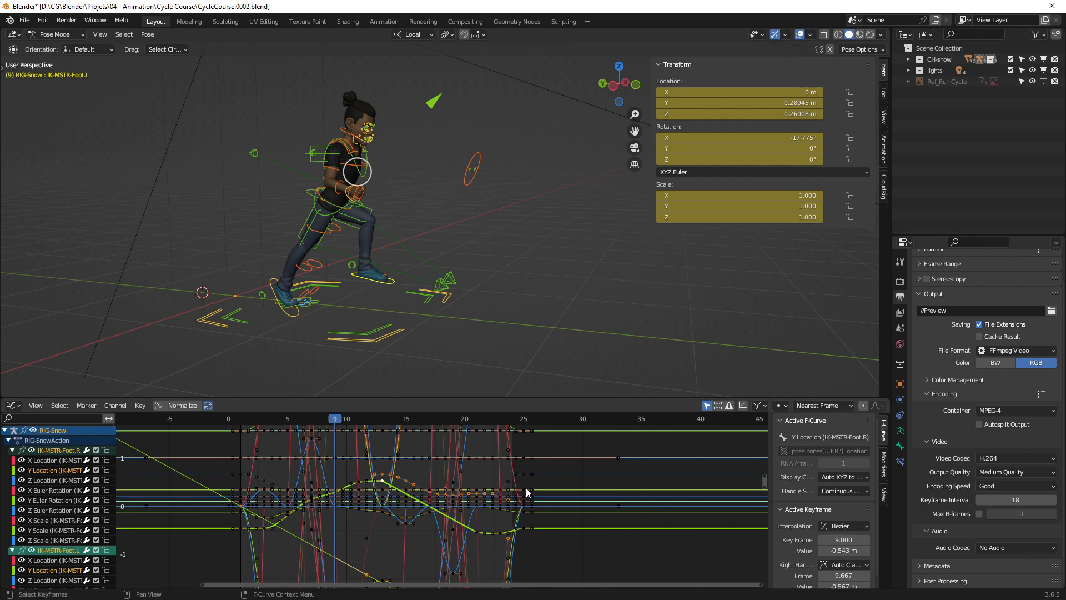
Step: Select all keyframes of the rig's curves and make them cyclic with the cycles F-Modifier
ctrl+middle_drag(526, 488, 513, 515)
key(a)
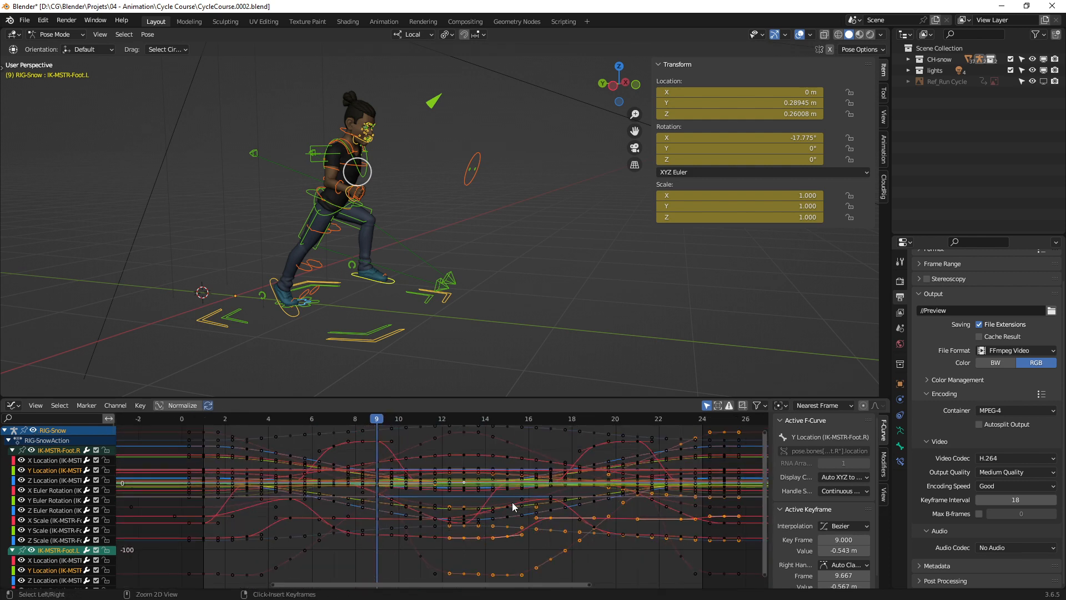
key(Home)
ctrl+middle_drag(467, 536, 332, 445)
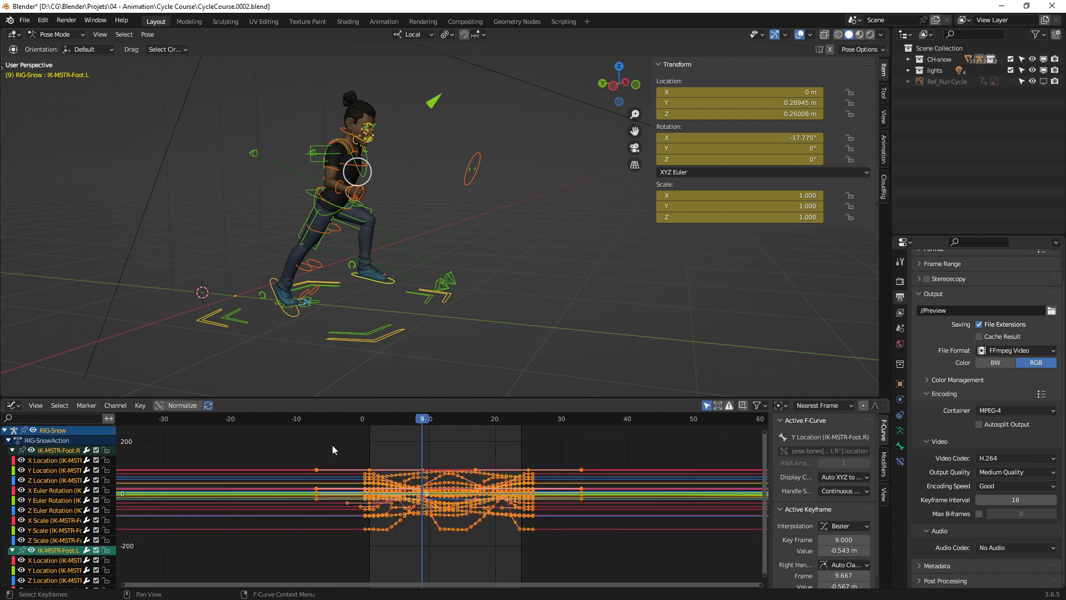
click(124, 405)
mouse_move(172, 306)
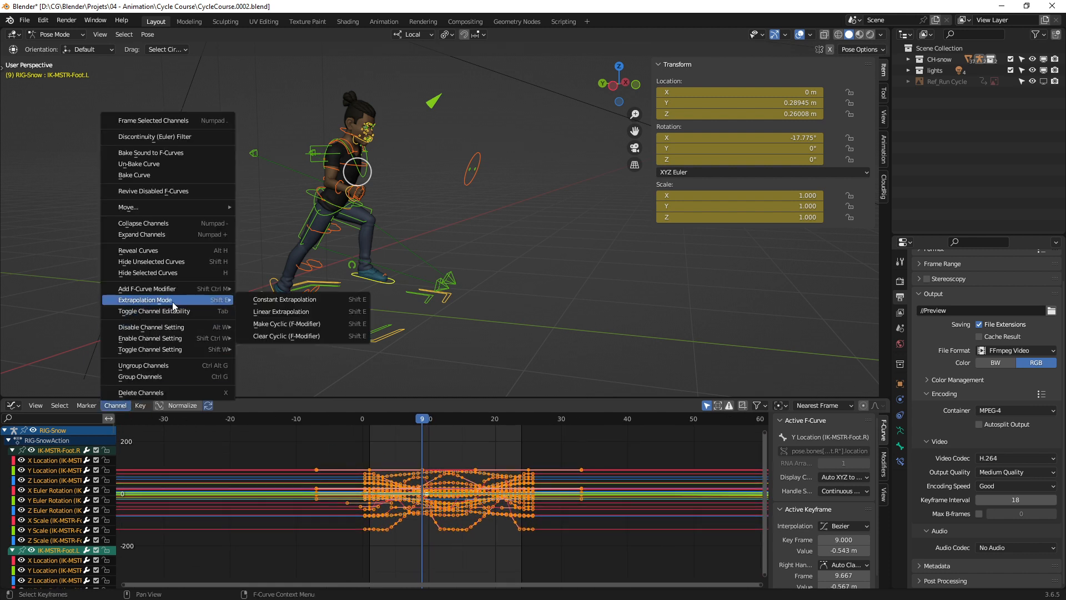
click(298, 325)
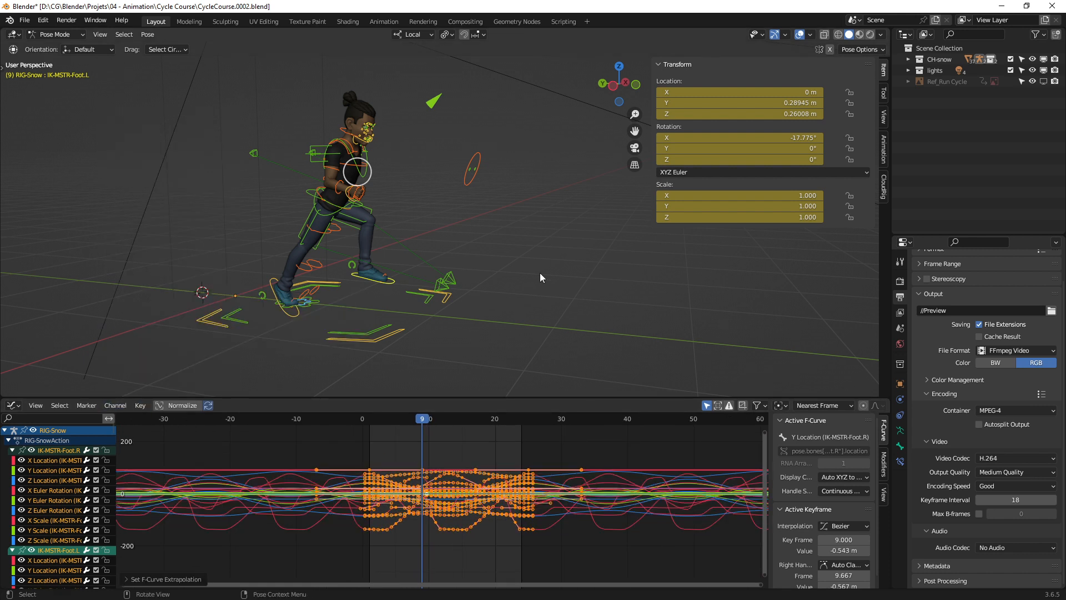
Step: Play back the run to check how the character moves with cyclic curves
shift+middle_drag(540, 272, 385, 304)
click(385, 304)
key(space)
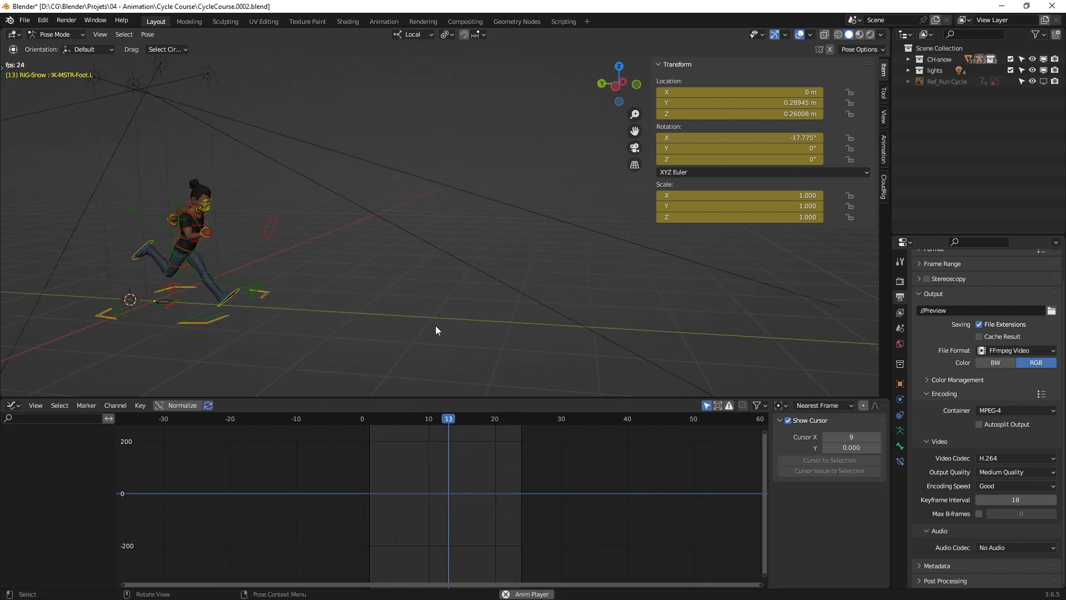
key(space)
Step: Select the rig's root control and examine its location curves in close-up
click(224, 325)
shift+middle_drag(334, 389, 430, 384)
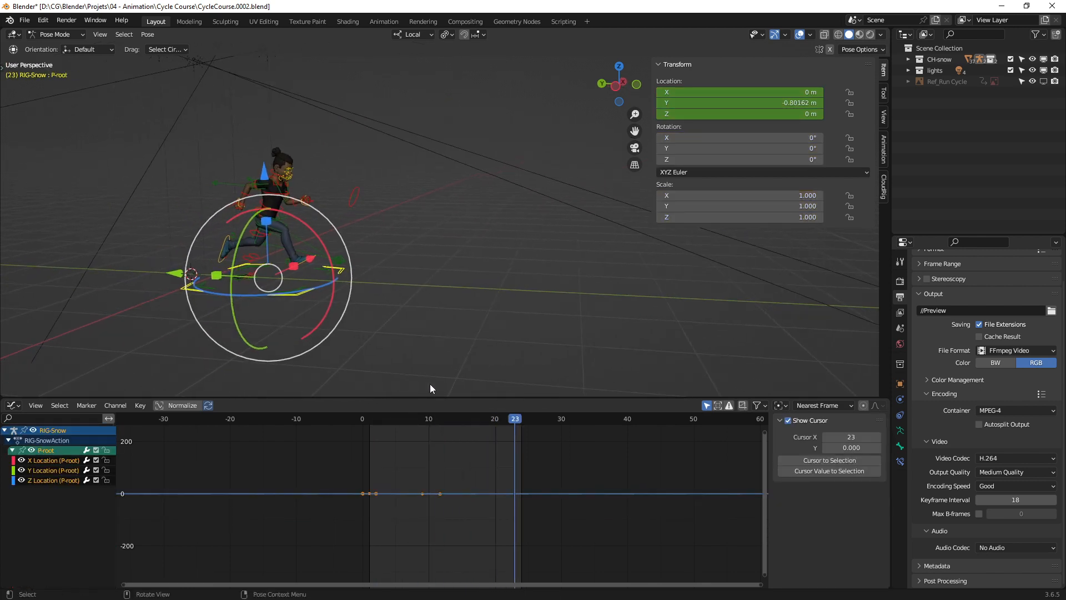
scroll(288, 308, up, 2)
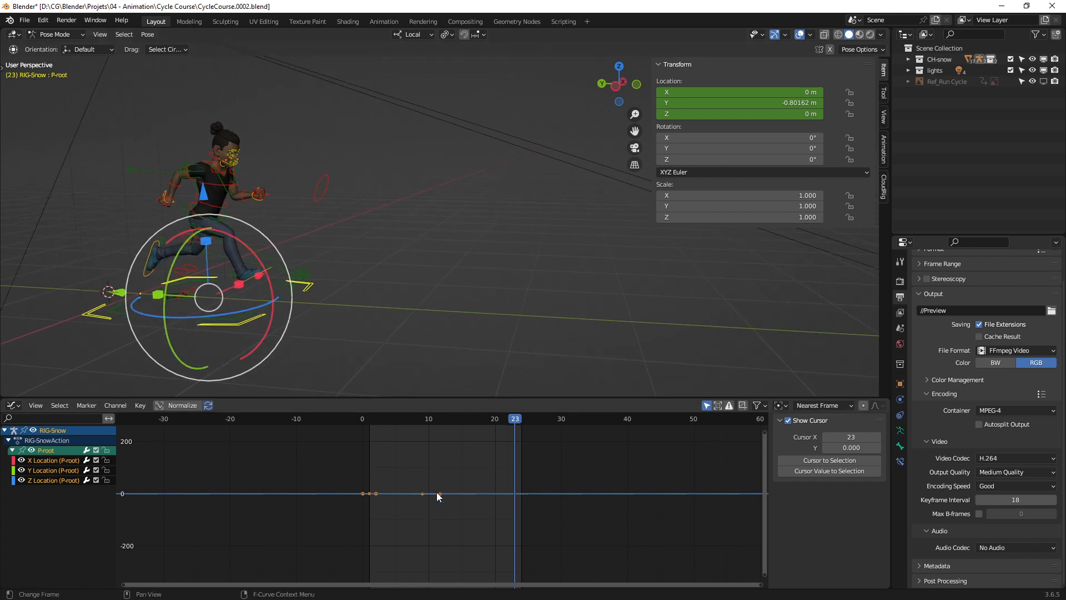
ctrl+middle_drag(437, 492, 415, 494)
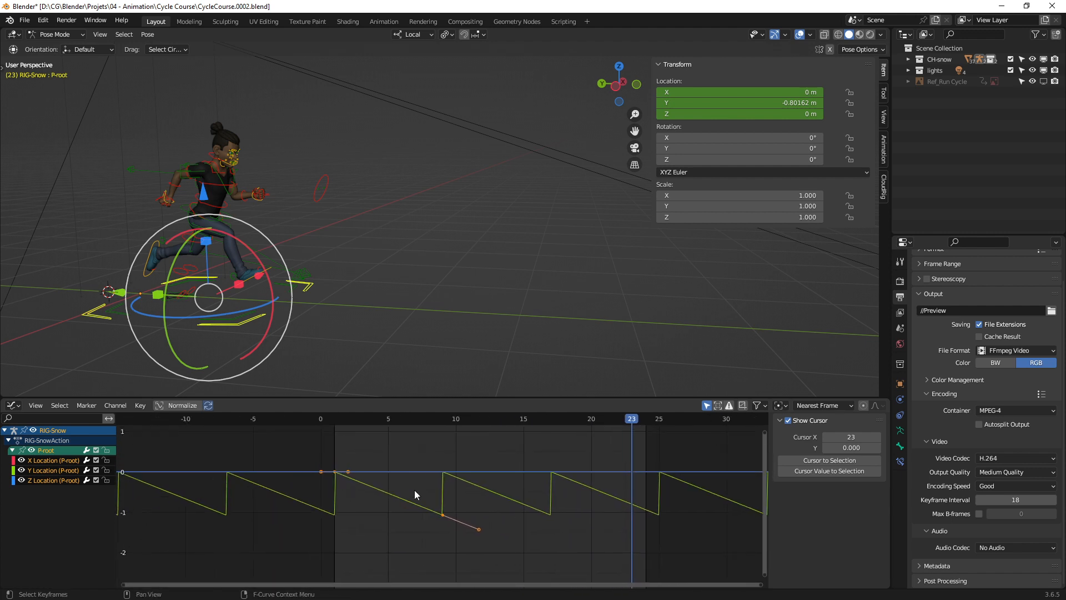
Step: Try to clear the cyclic F-Modifier from the root control's Y Location curve
click(35, 470)
click(22, 470)
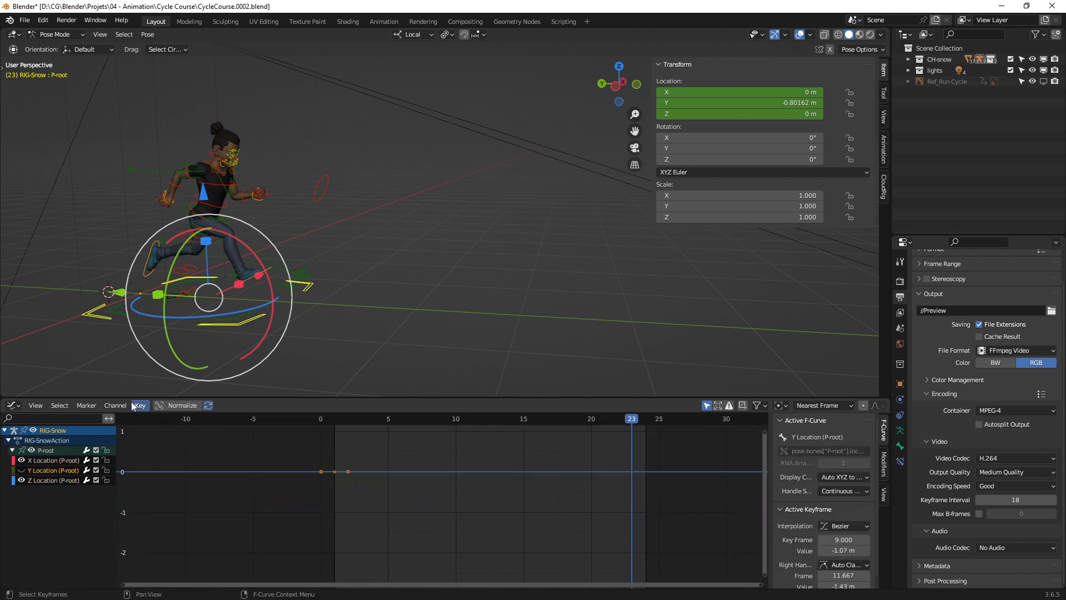
click(113, 405)
mouse_move(206, 301)
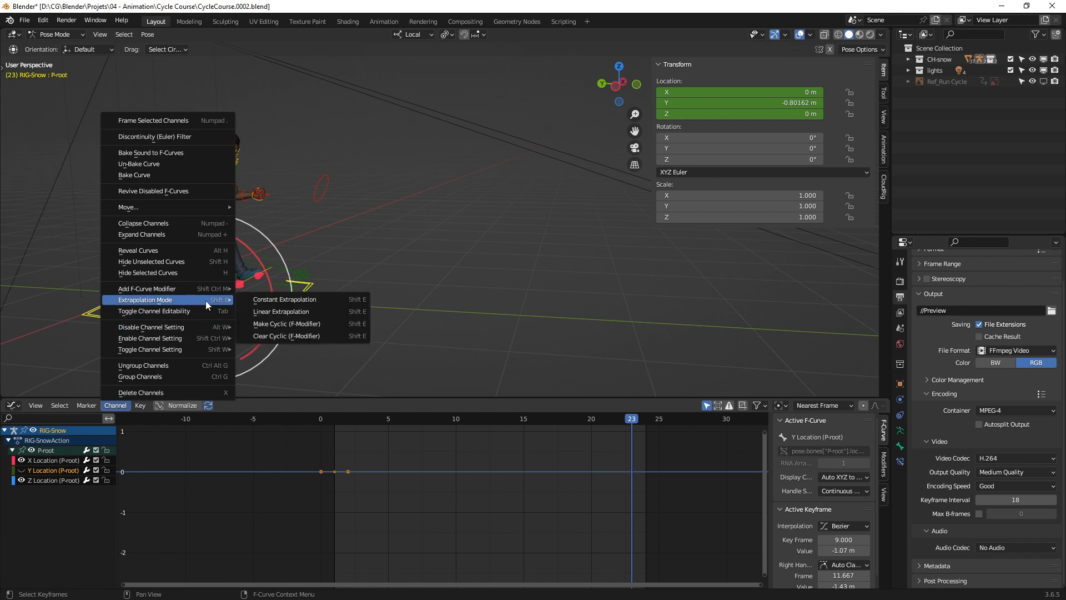
click(294, 336)
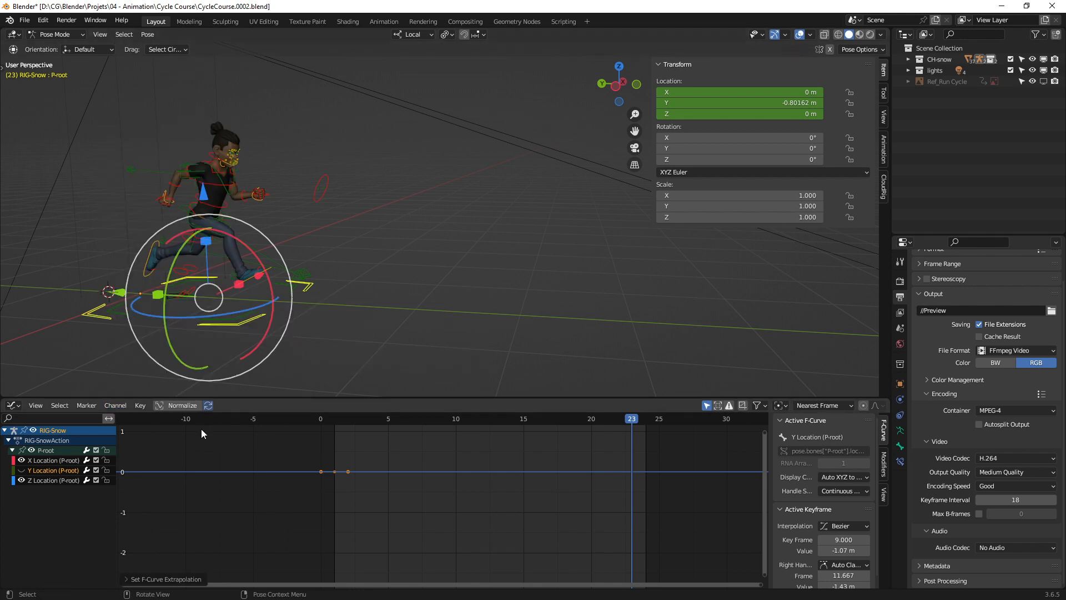
Step: Show only the root control's Y Location curve and clear its cyclic F-Modifier
click(21, 470)
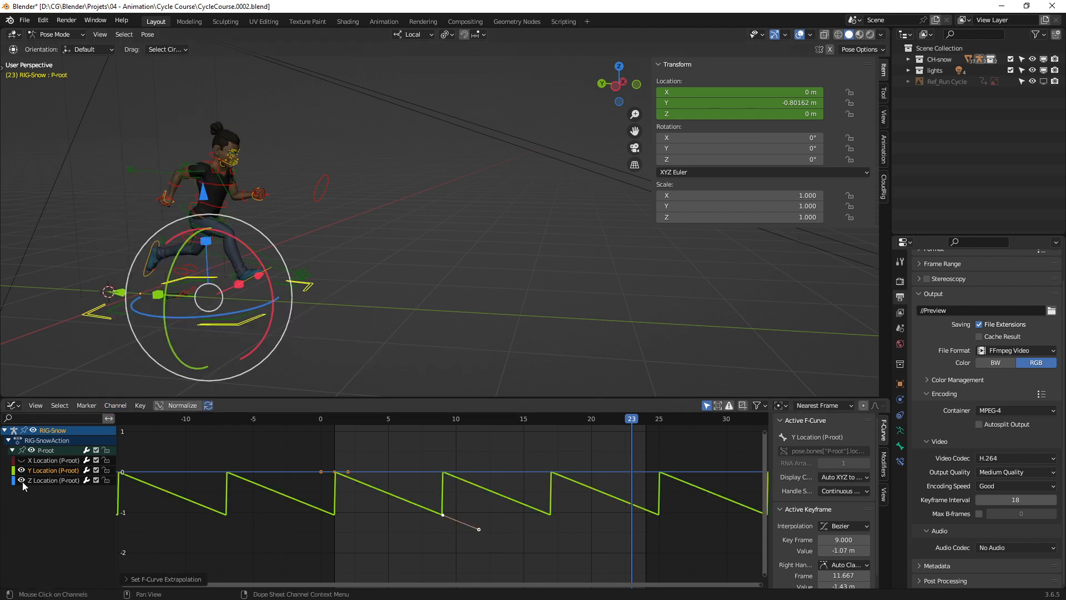
click(21, 481)
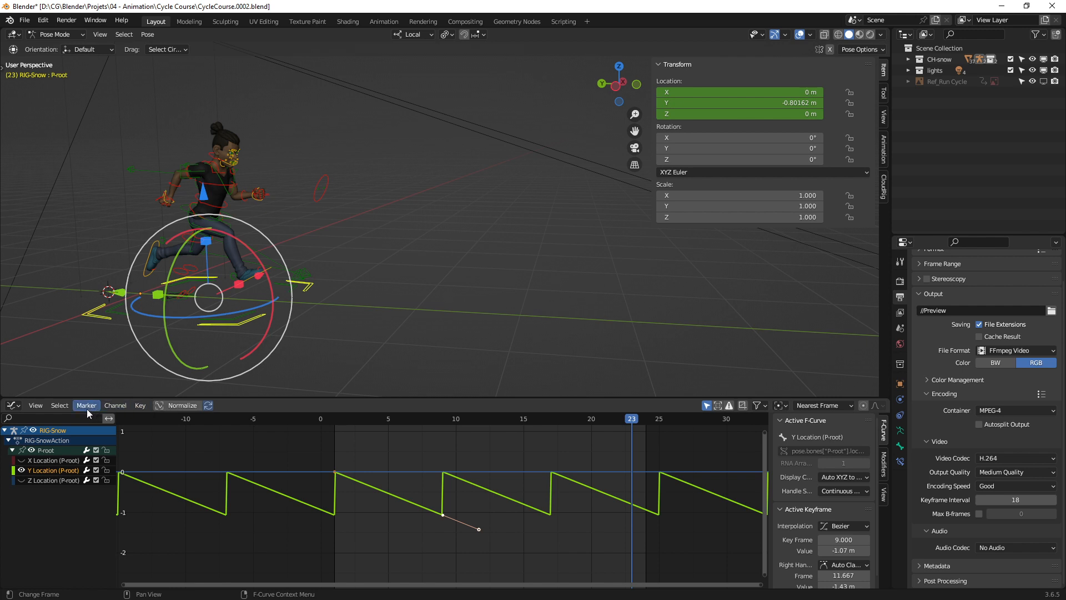
click(115, 405)
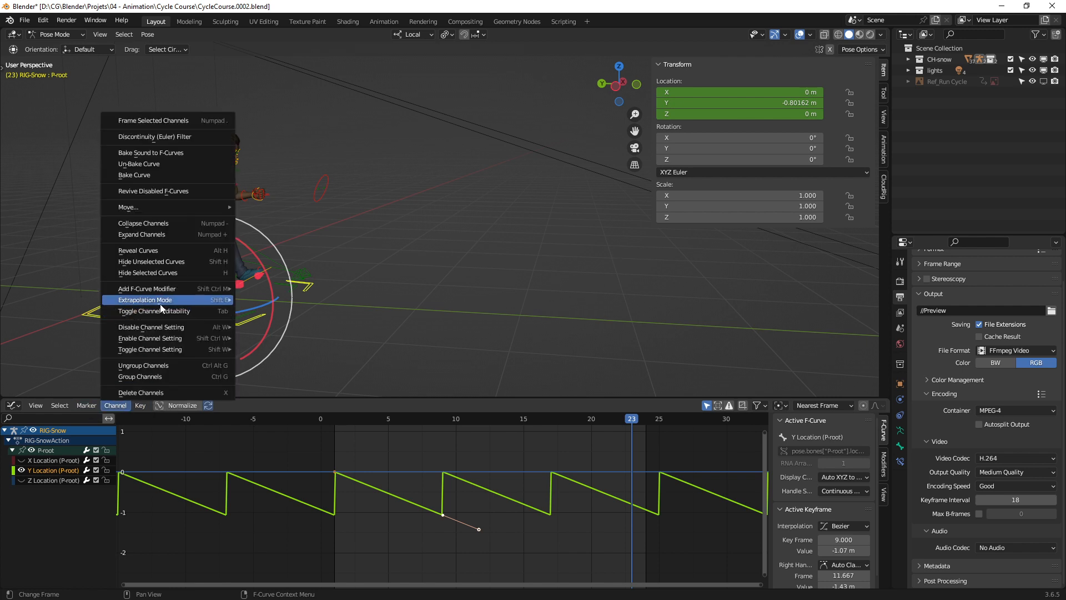
mouse_move(162, 307)
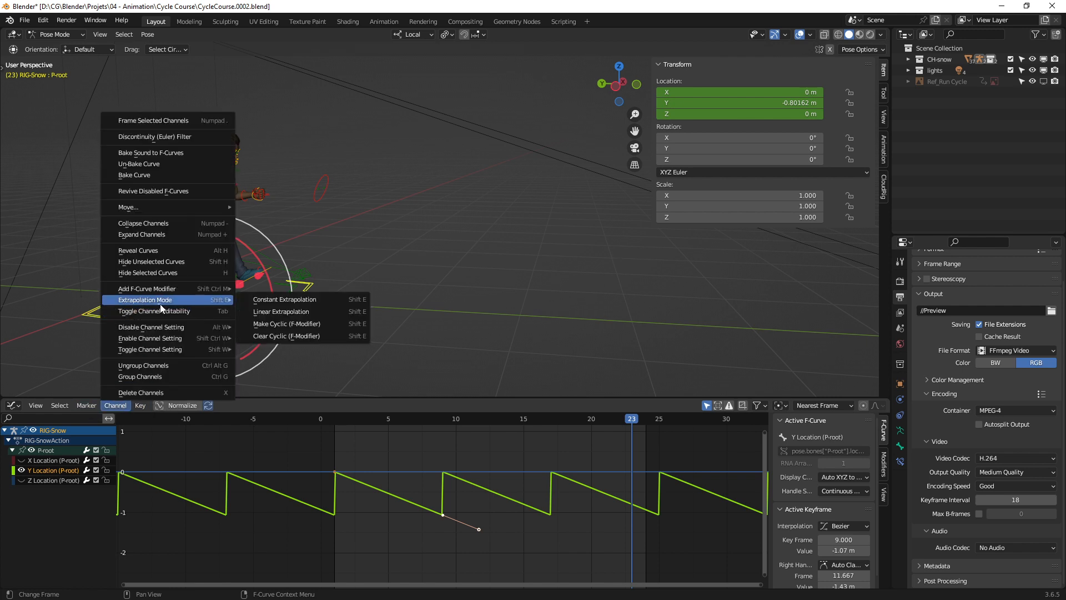
click(285, 334)
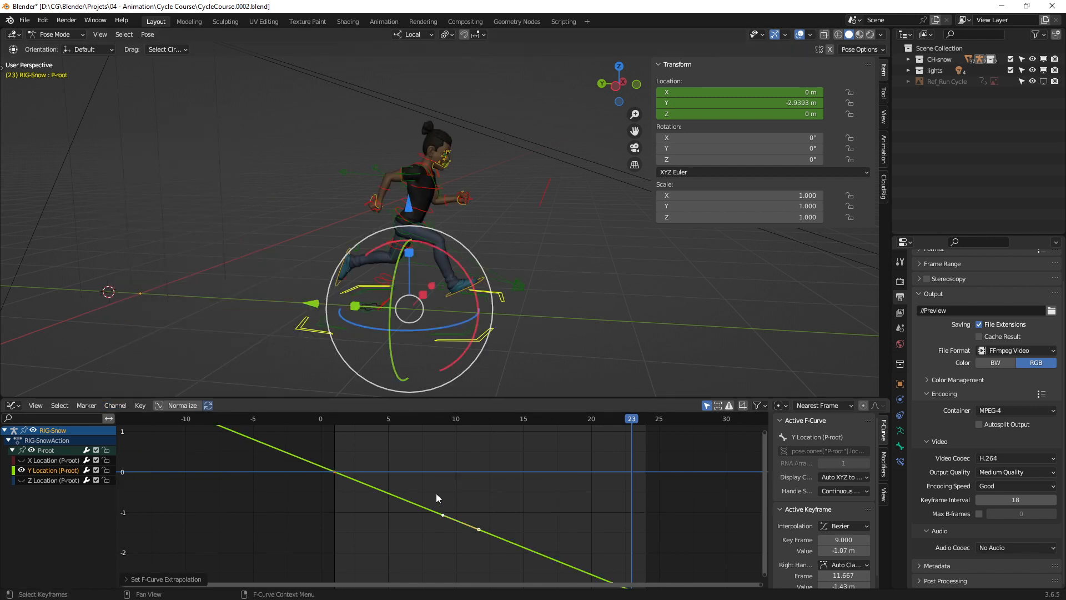
Step: Set the root control's Y Location curve to Linear Extrapolation
scroll(436, 497, down, 2)
click(115, 406)
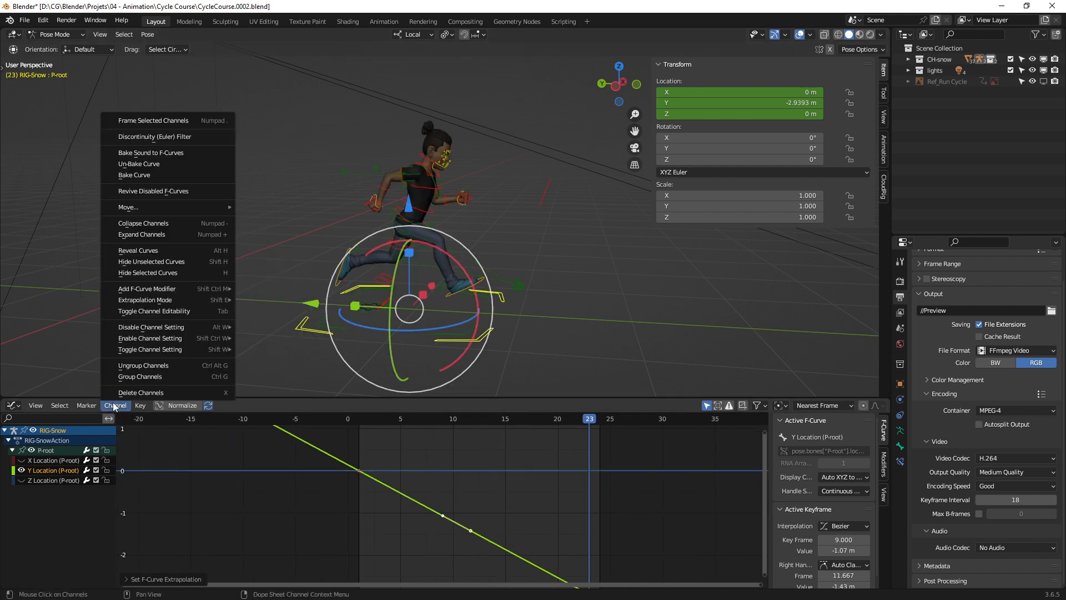
mouse_move(162, 302)
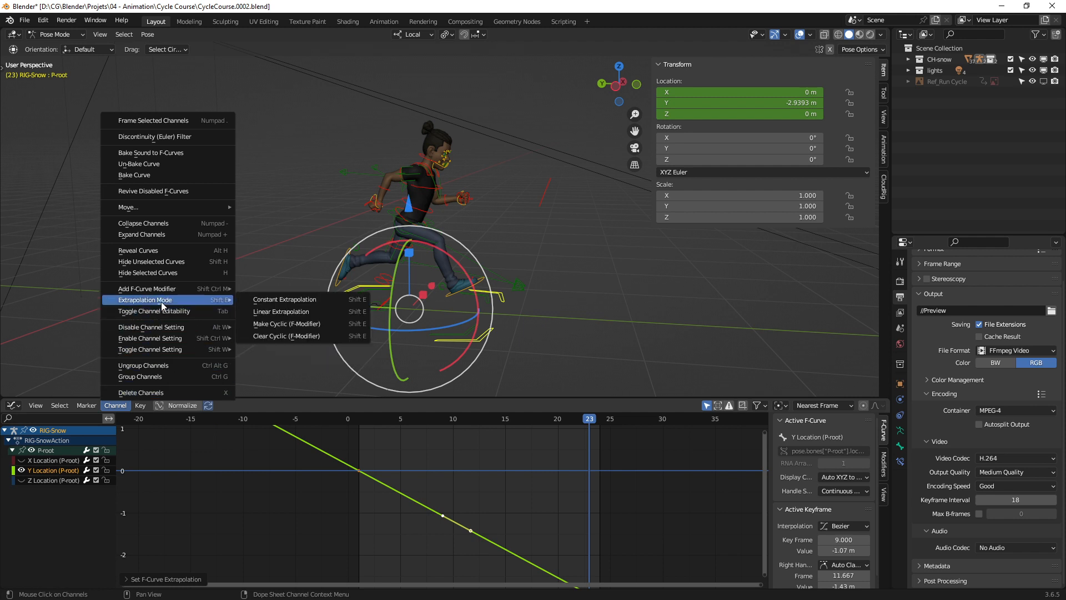
click(295, 314)
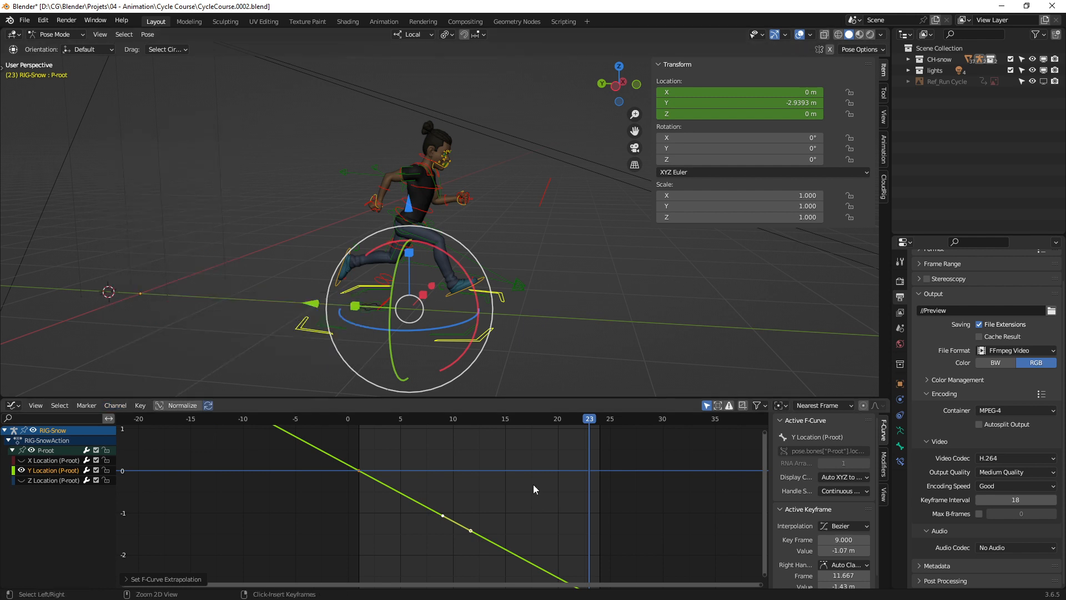
Step: Play back the run to check the root control's continuous forward travel
key(Home)
scroll(562, 314, down, 3)
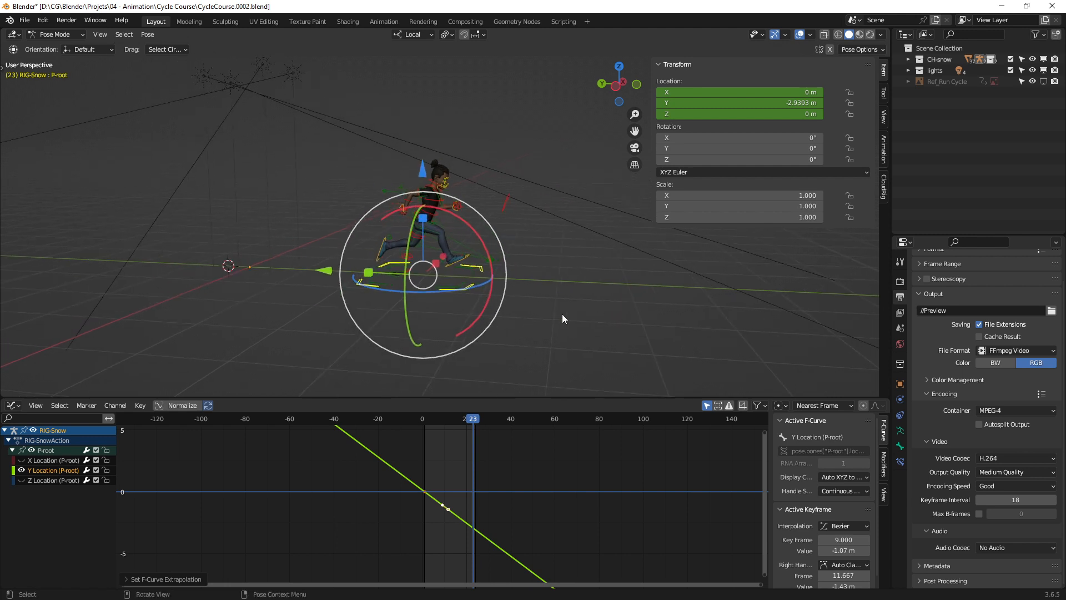
shift+middle_drag(562, 319, 431, 310)
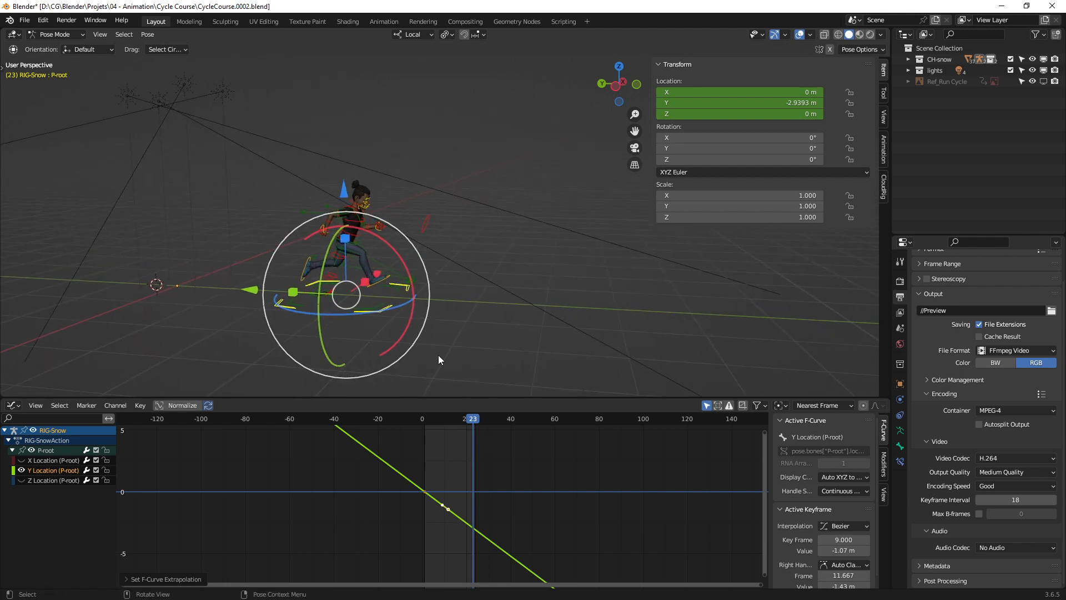
key(space)
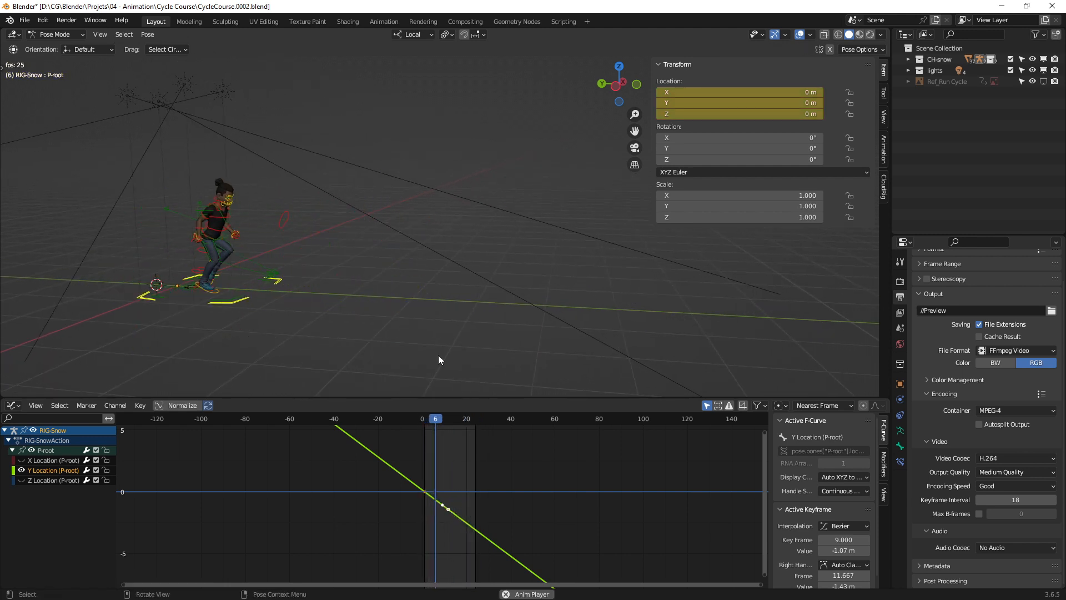
key(space)
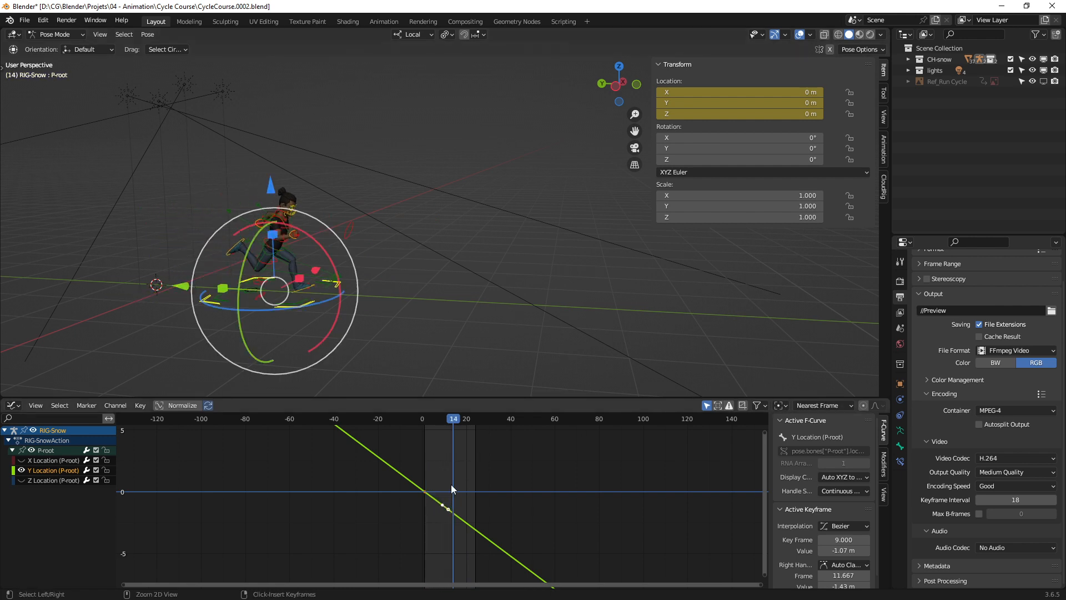
Step: Switch the animation editor to the Timeline and set the end frame to 200
key(ctrl+Tab)
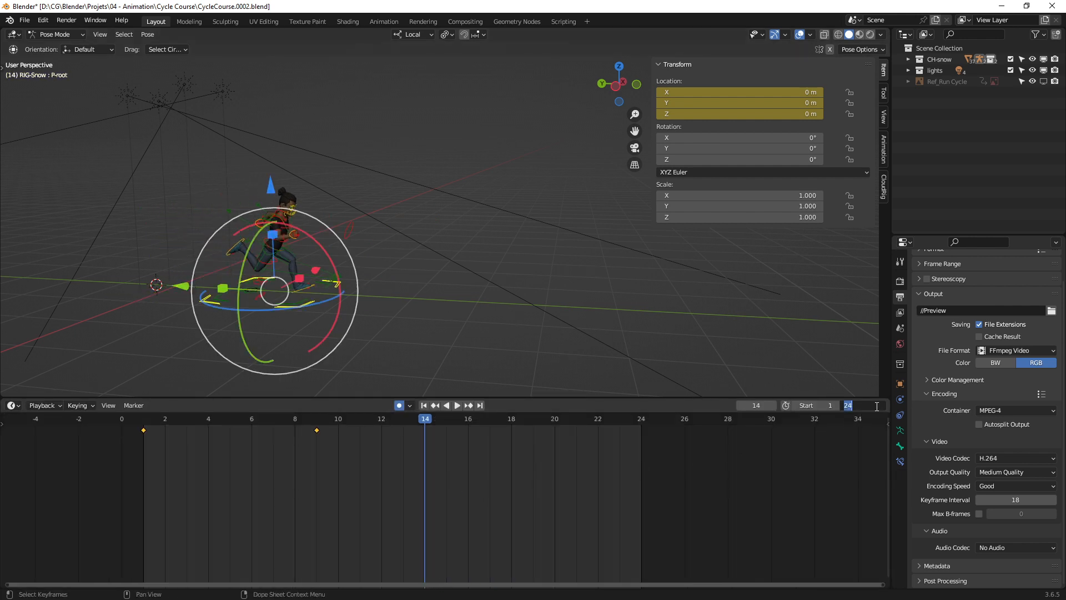
key(Return)
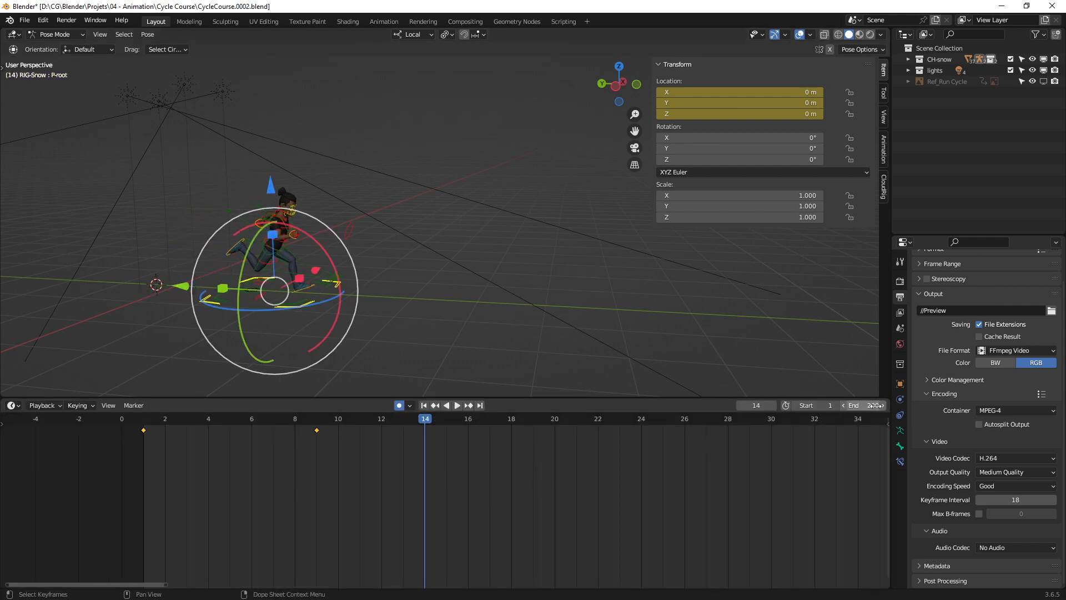
ctrl+middle_drag(617, 470, 560, 485)
ctrl+scroll(560, 485, left, 3)
Step: Play the extended animation from behind the character and hide the viewport's sidebar
middle_drag(495, 382, 495, 283)
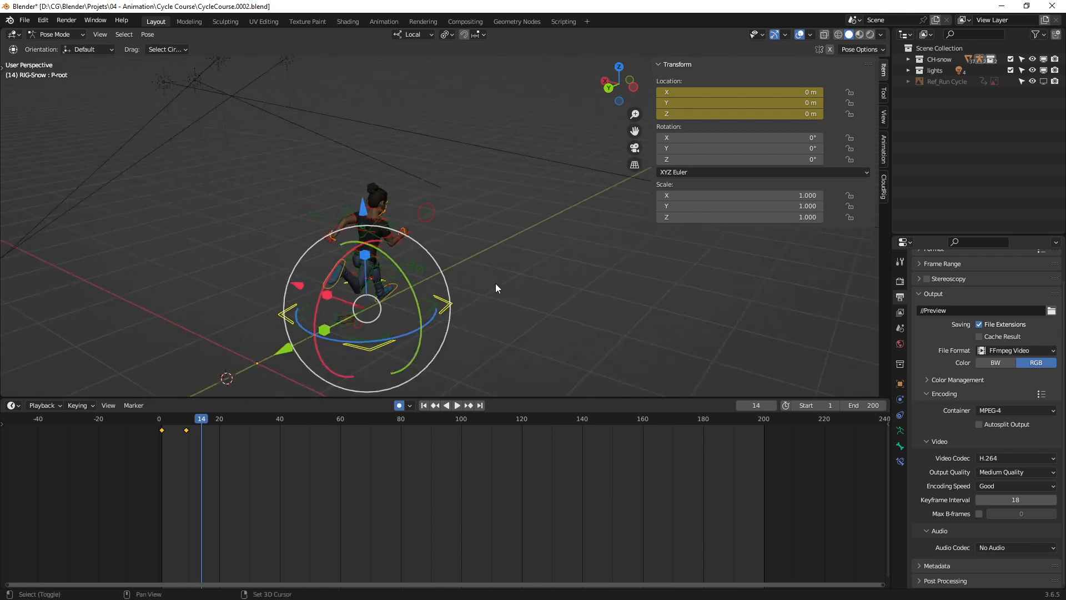
key(space)
middle_drag(618, 280, 666, 269)
key(n)
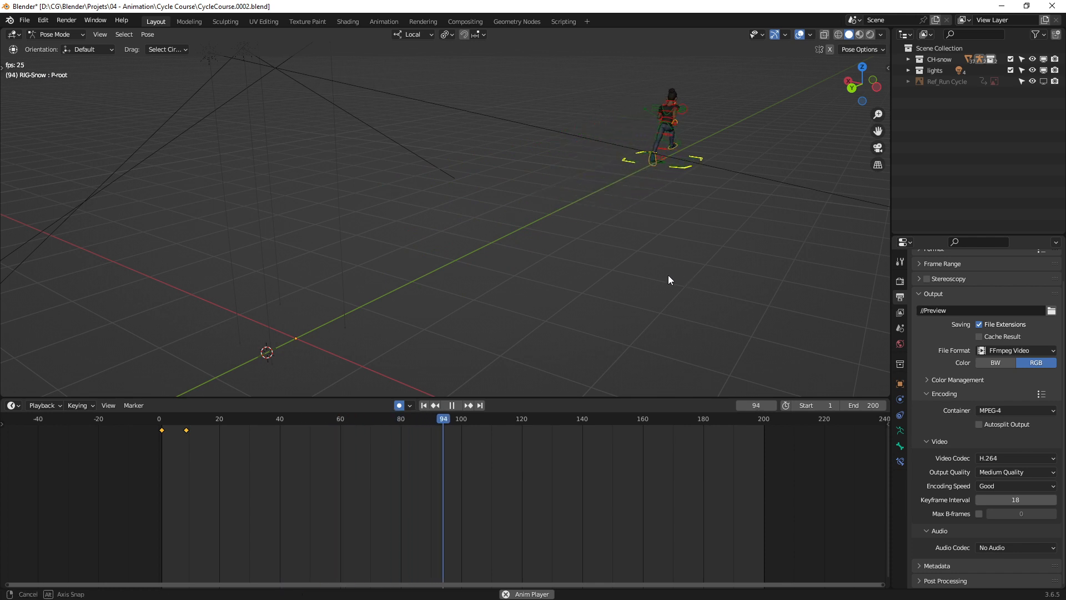
middle_drag(668, 275, 658, 276)
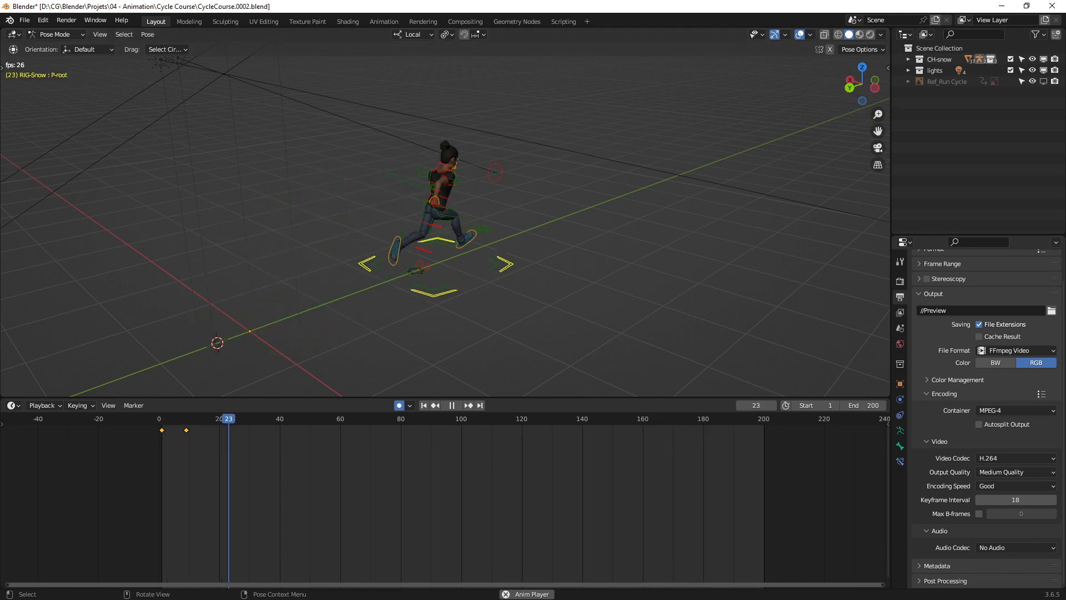
Step: Switch to the Notepad file "Calcul distance course Ctrl Général.txt" and review the right foot slope and root control curve calculations
key(alt+Tab)
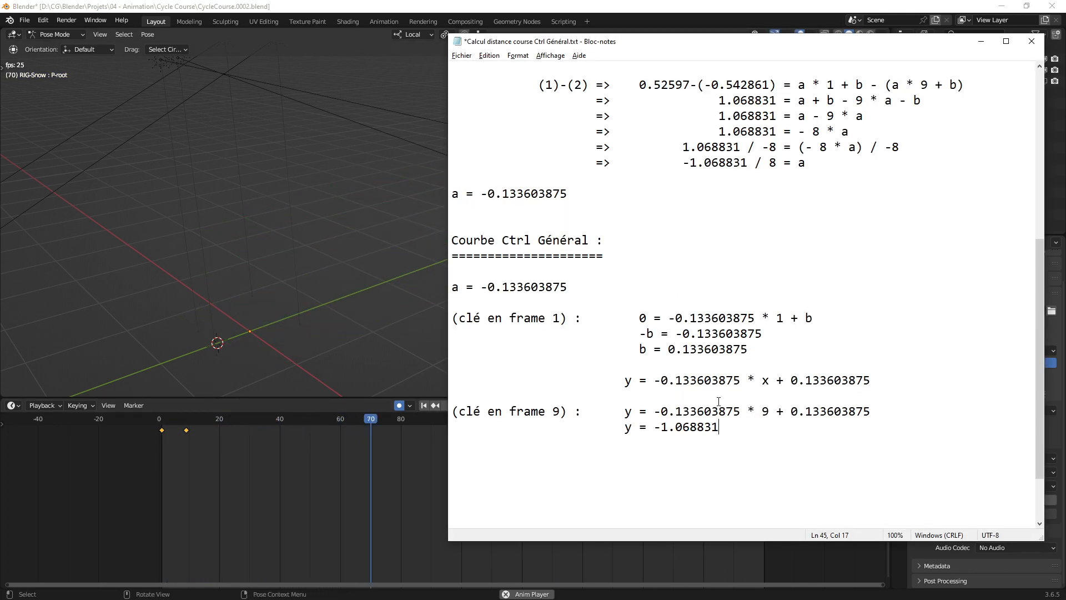
scroll(745, 391, up, 1)
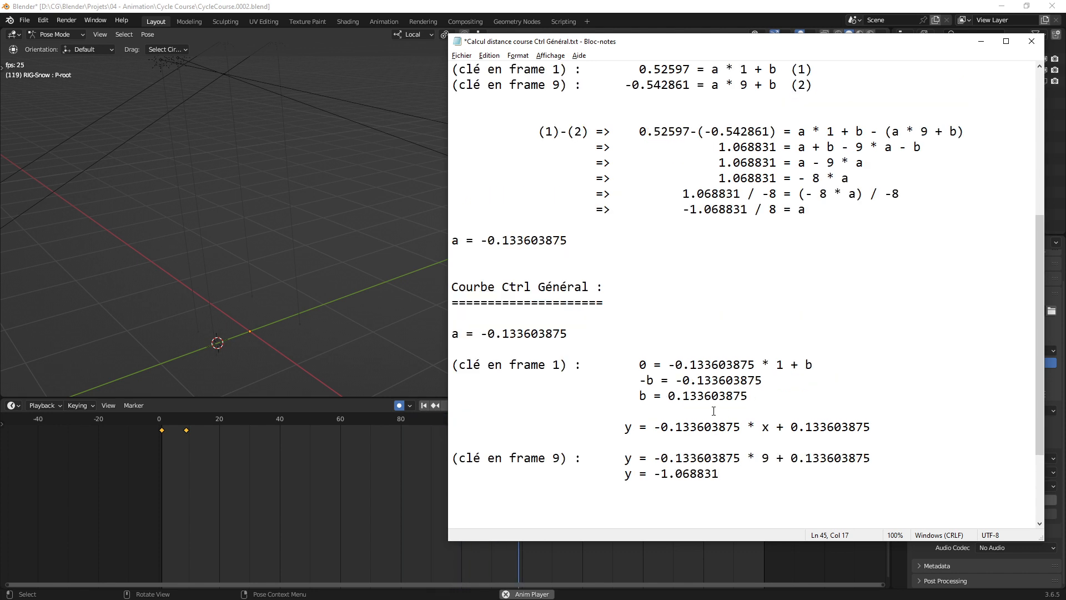
scroll(714, 411, down, 1)
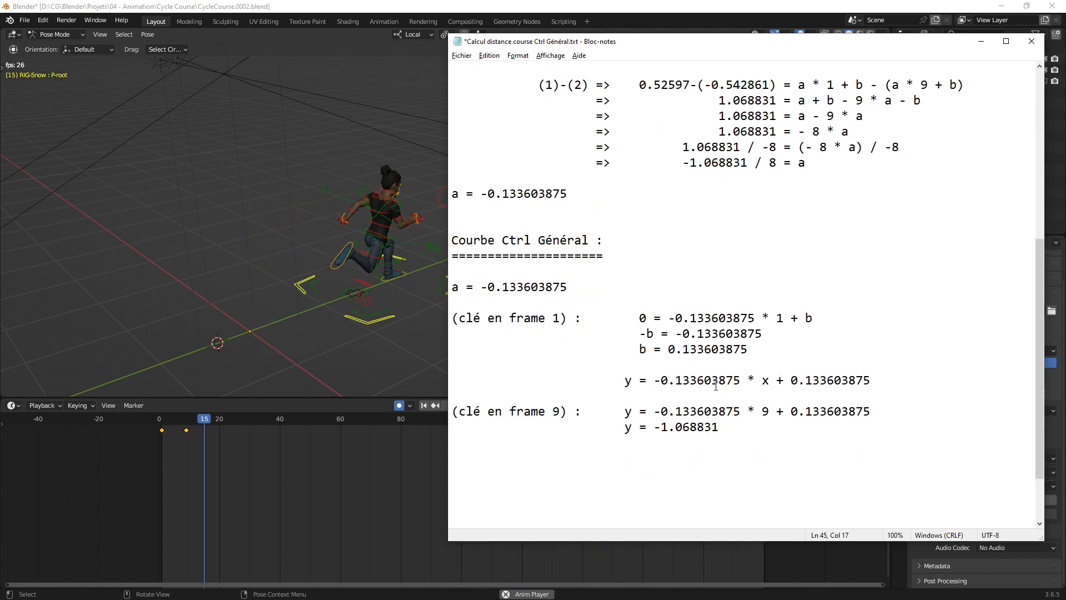
scroll(716, 351, up, 2)
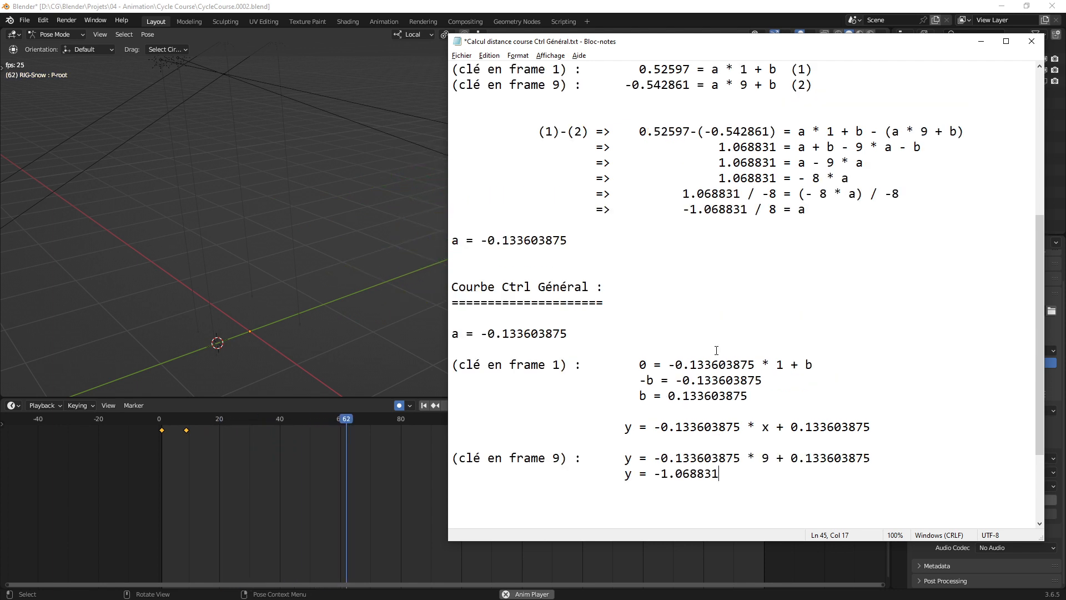
scroll(716, 350, down, 1)
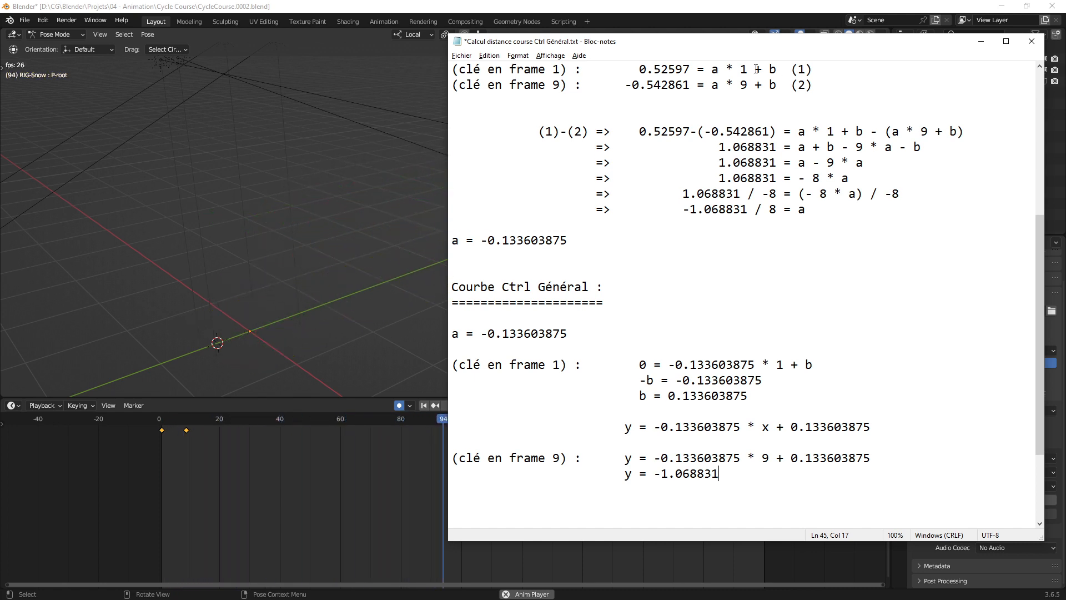
scroll(754, 251, up, 3)
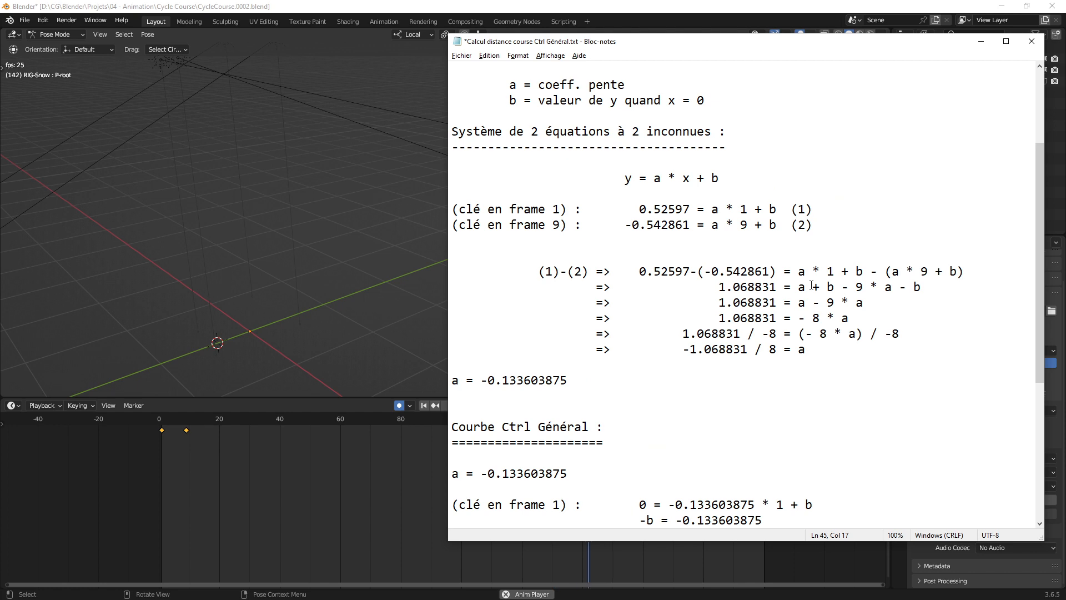
scroll(811, 285, up, 3)
scroll(811, 285, down, 6)
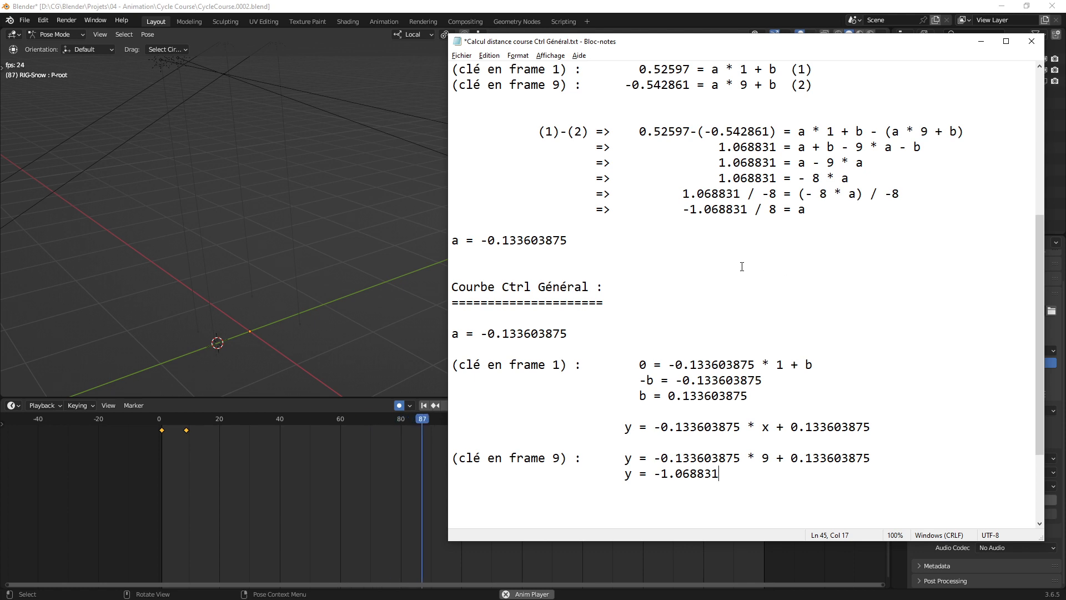
scroll(753, 240, up, 6)
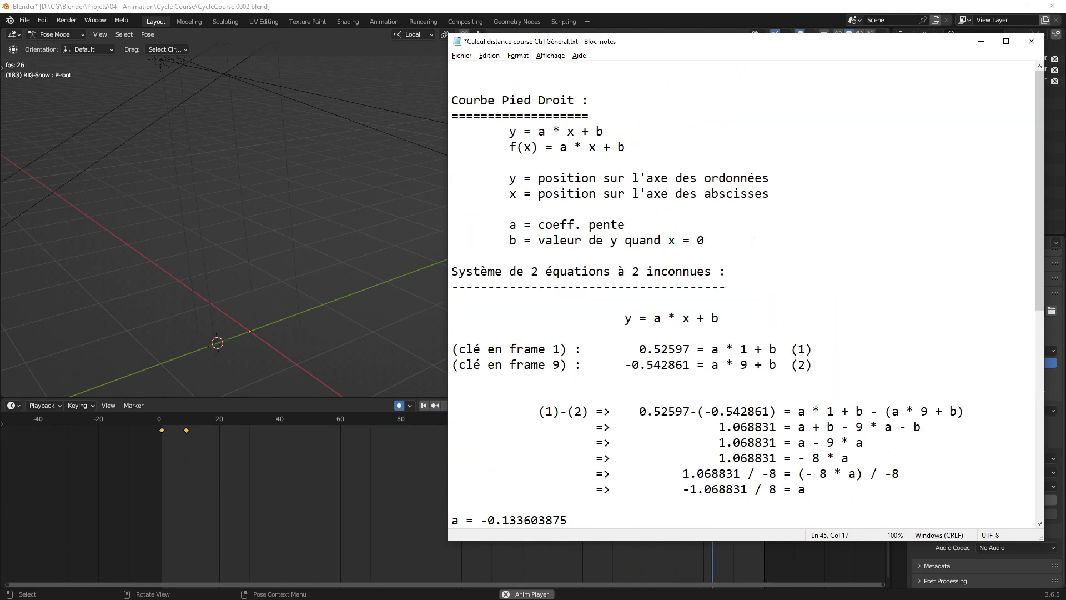
scroll(753, 239, down, 5)
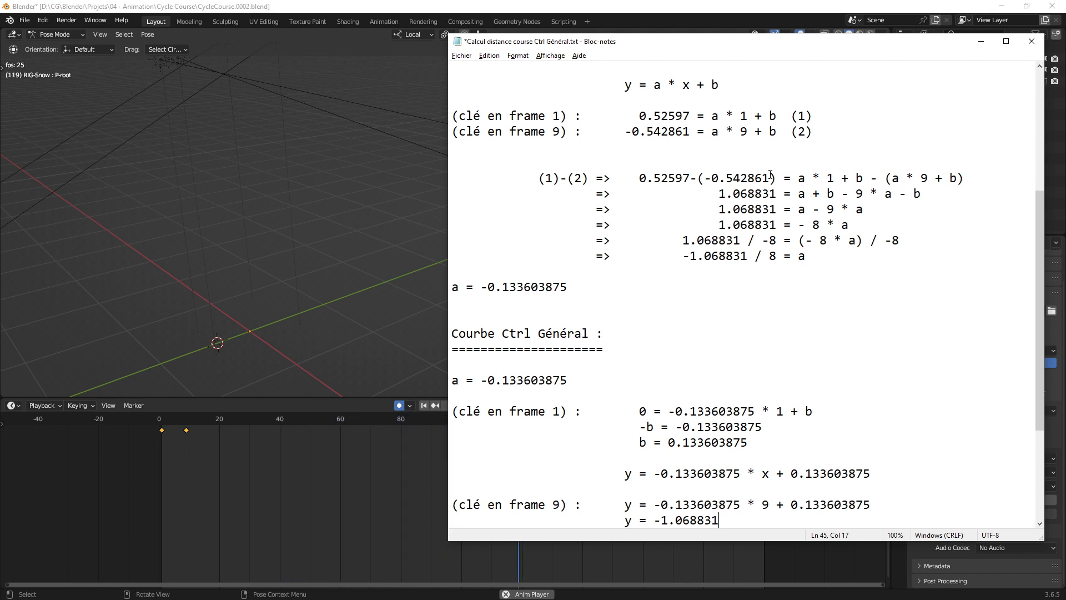
scroll(771, 175, down, 2)
scroll(767, 194, up, 1)
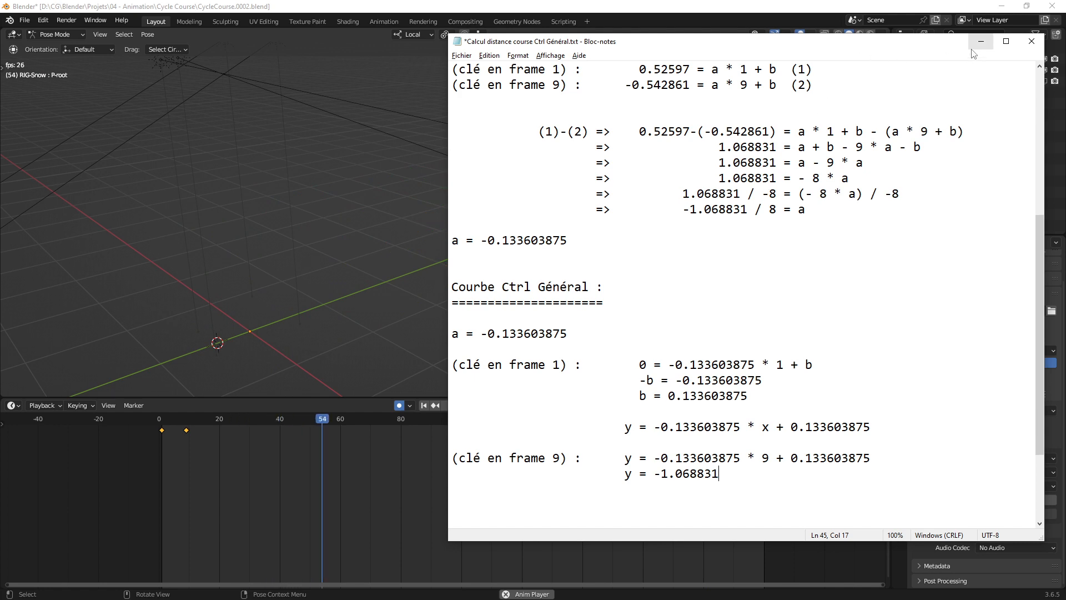
scroll(880, 170, up, 2)
scroll(879, 170, up, 4)
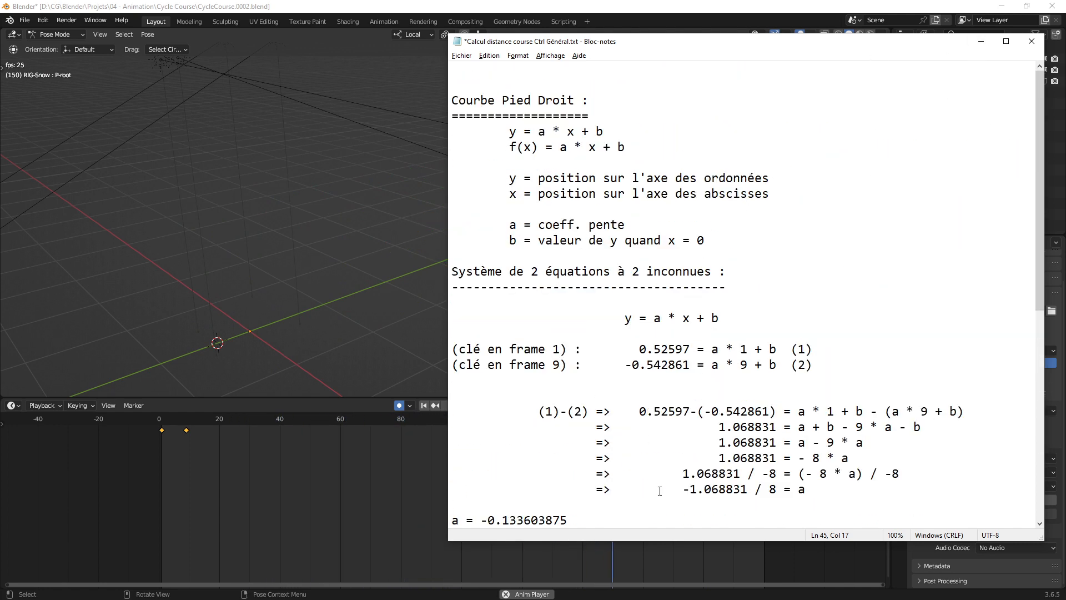
Step: Make the Notepad window taller, reduce its text zoom to 70%, and review the calculations from "Courbe Pied Droit" through "Courbe Ctrl Général" together
ctrl+scroll(660, 491, down, 2)
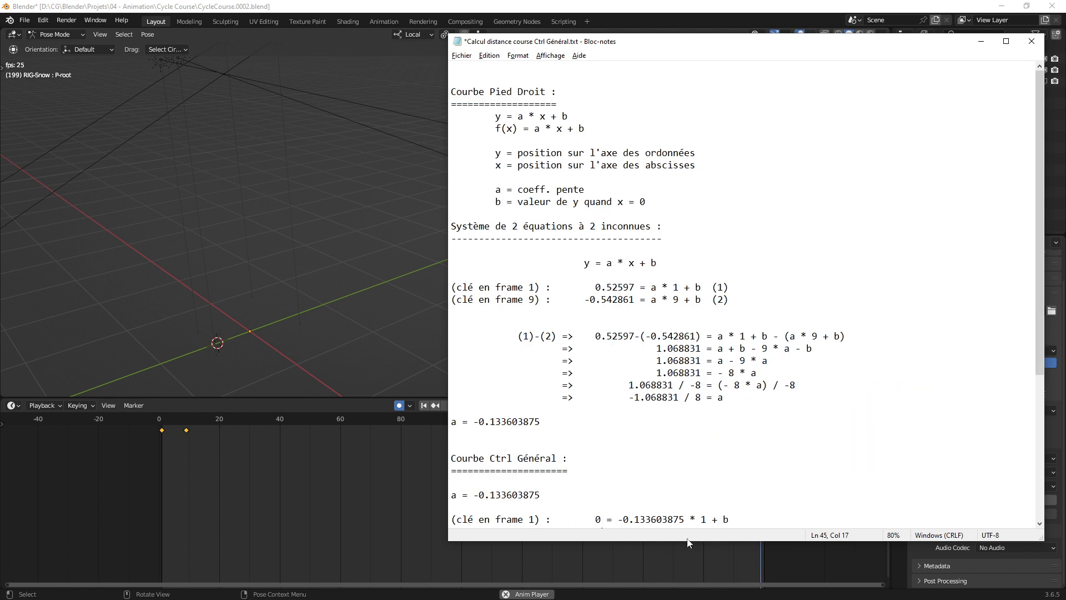
drag(687, 542, 689, 578)
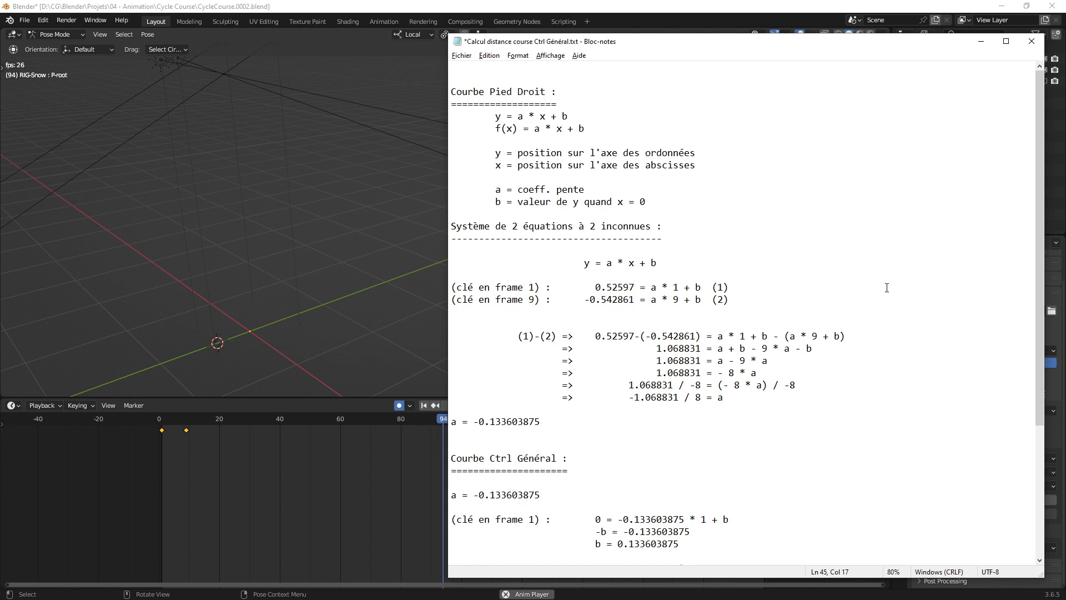
scroll(893, 288, down, 5)
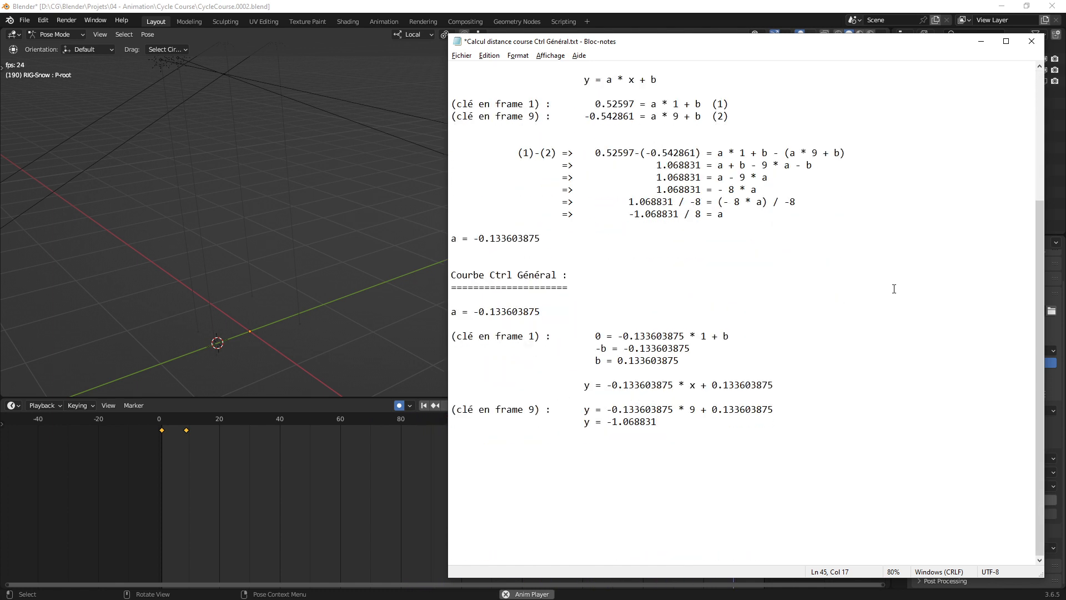
scroll(894, 289, up, 1)
scroll(894, 288, up, 1)
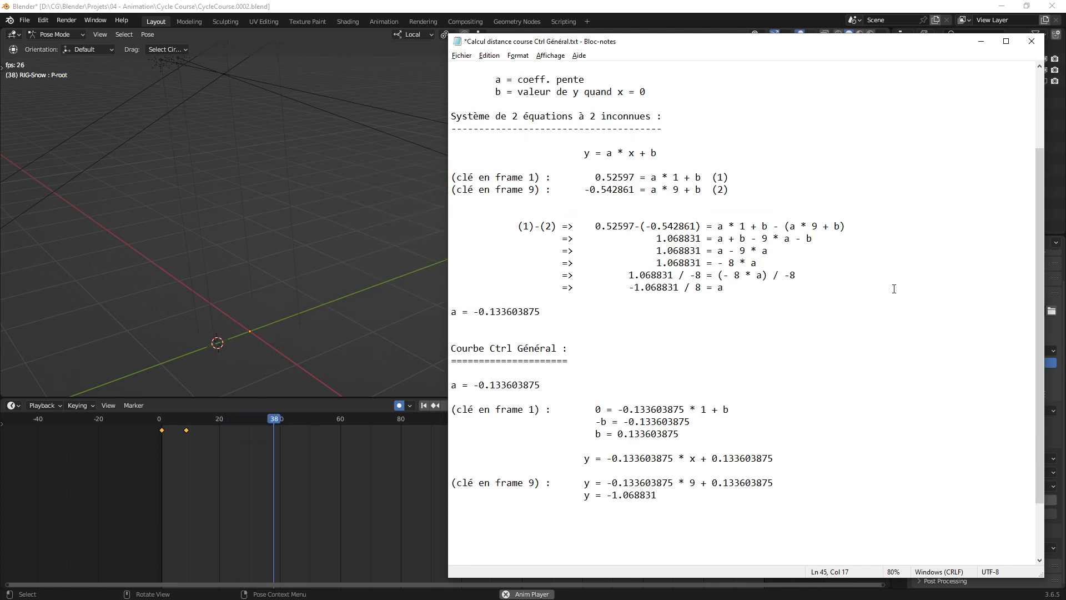
scroll(895, 288, up, 1)
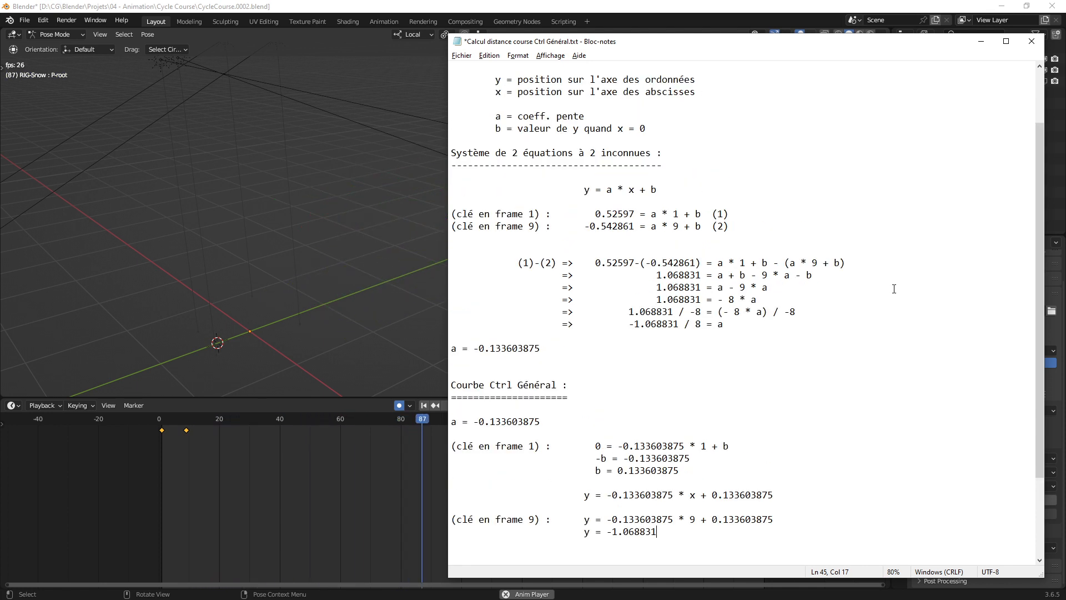
ctrl+scroll(857, 289, down, 1)
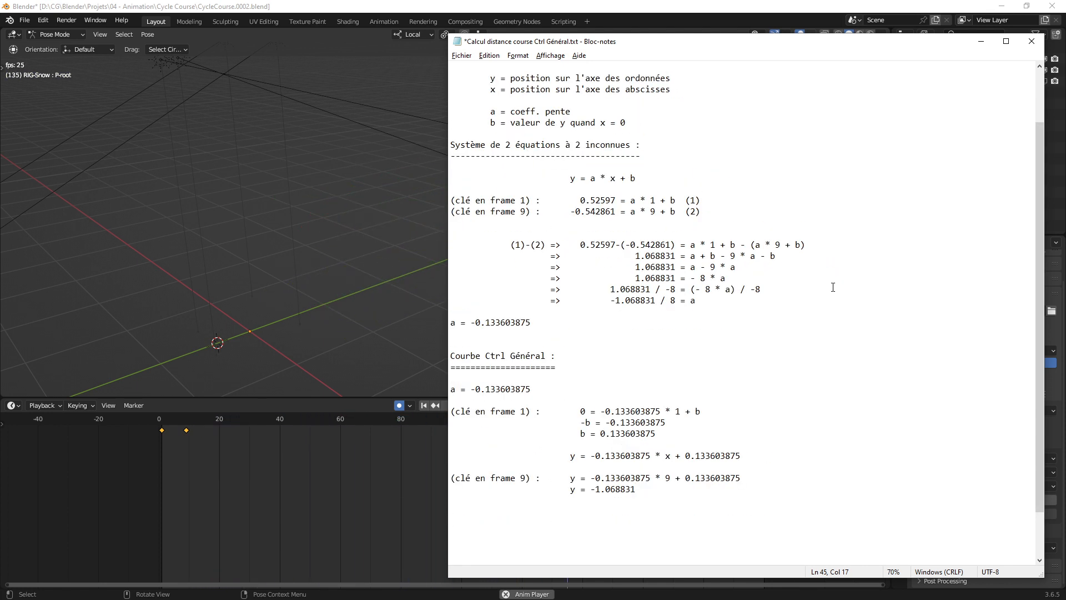
scroll(833, 287, up, 1)
scroll(834, 287, up, 1)
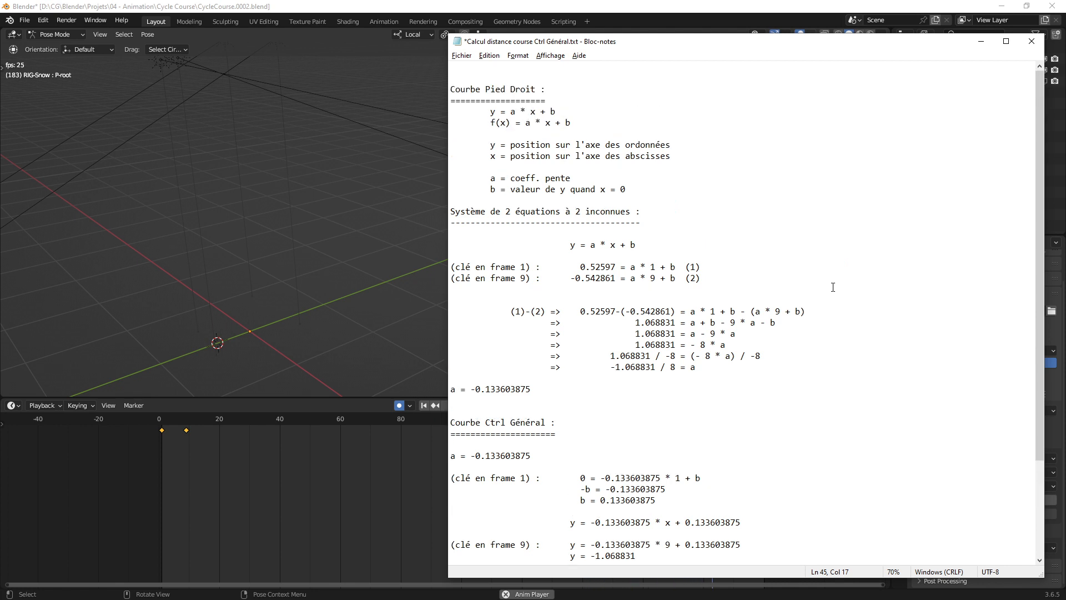
scroll(927, 305, up, 1)
scroll(842, 283, down, 2)
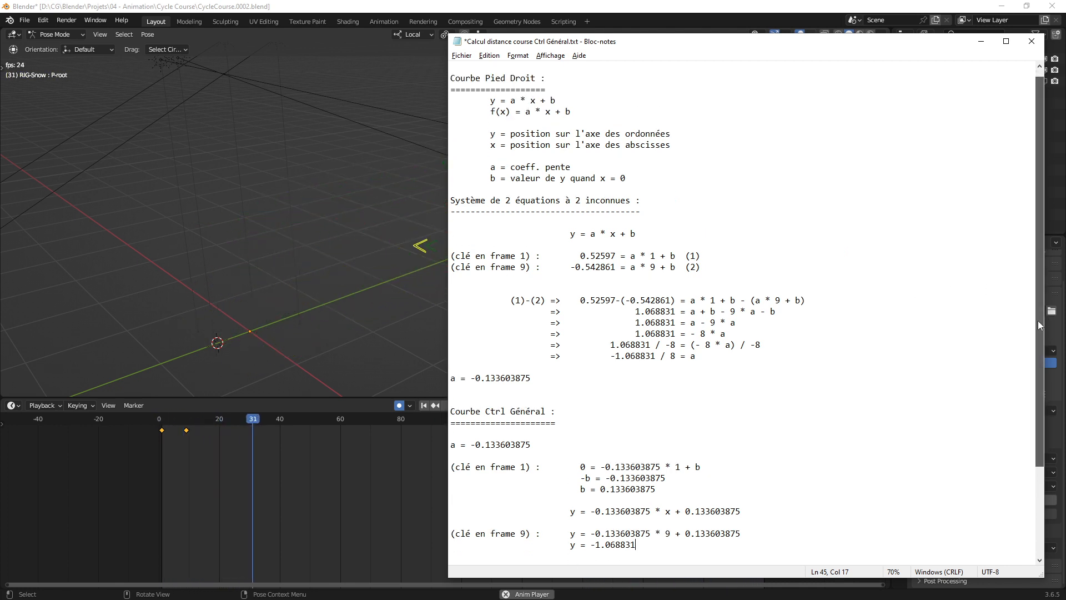